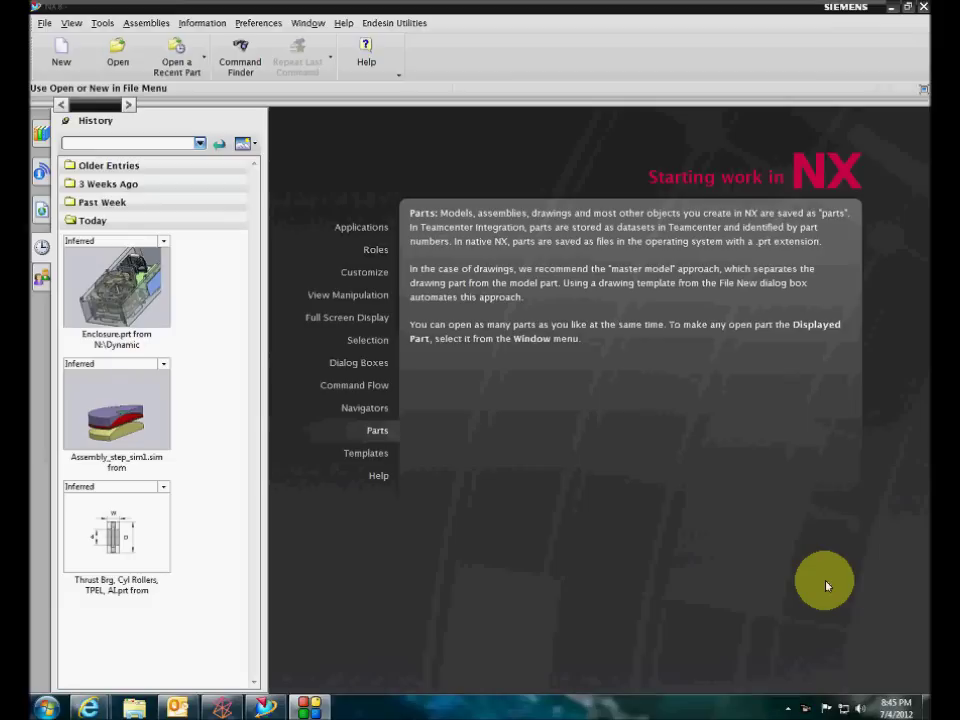
# Close the extra Internet Explorer window and bring the Endesin NX A to Z page forward
pyautogui.moveTo(90, 708)
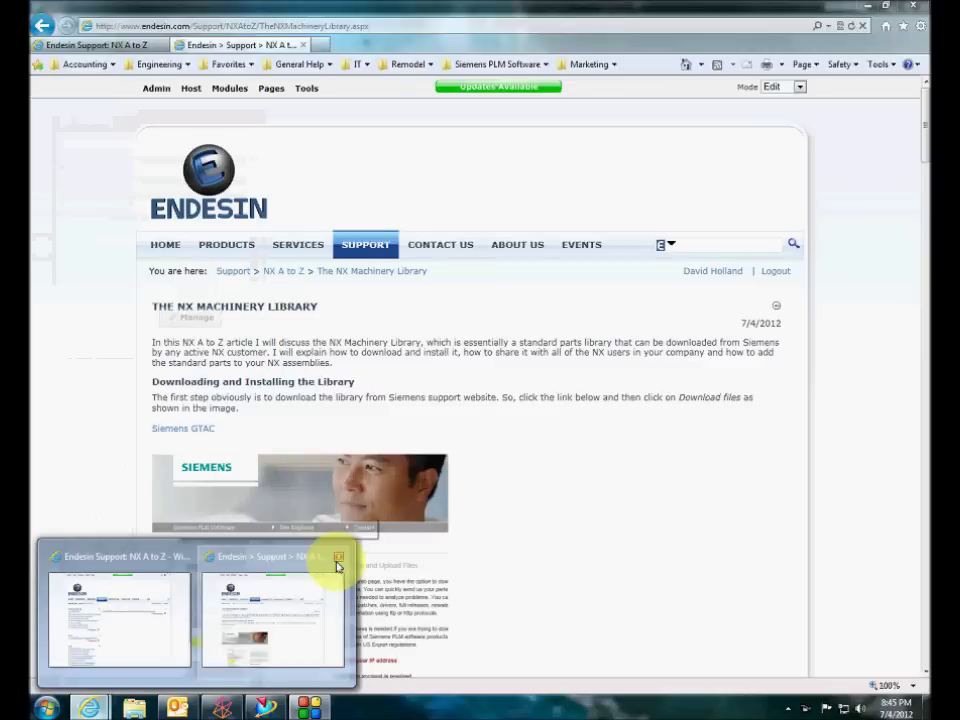
pyautogui.click(337, 567)
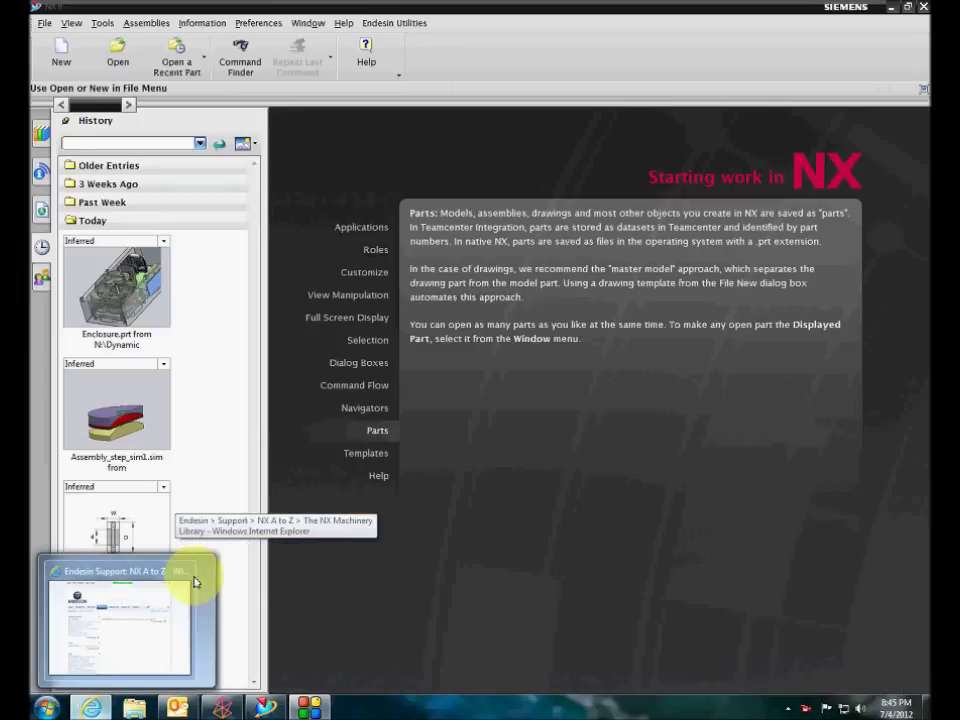
pyautogui.click(163, 579)
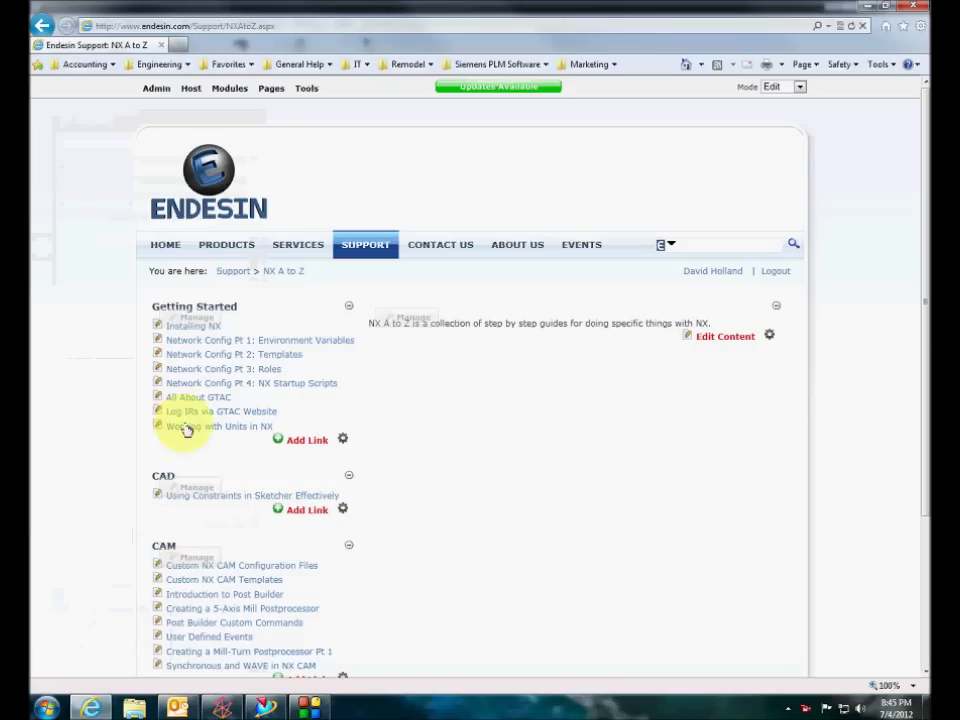
# Go to support.ugs.com and open Download files under Download & Upload Files
pyautogui.click(256, 24)
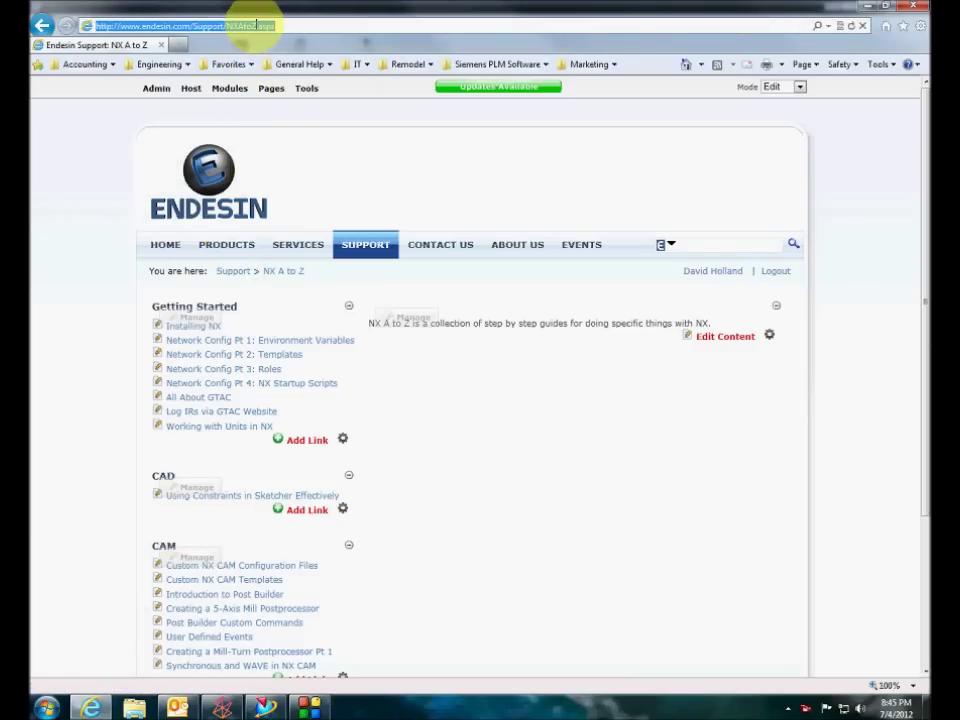
pyautogui.write('support.')
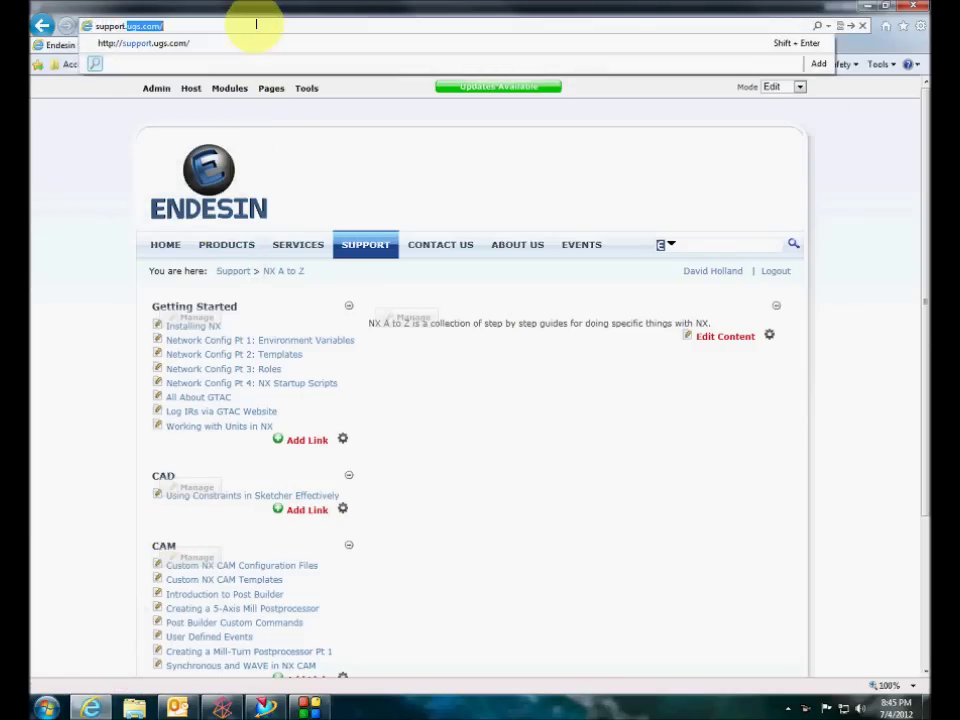
pyautogui.write('ugs')
pyautogui.press('Return')
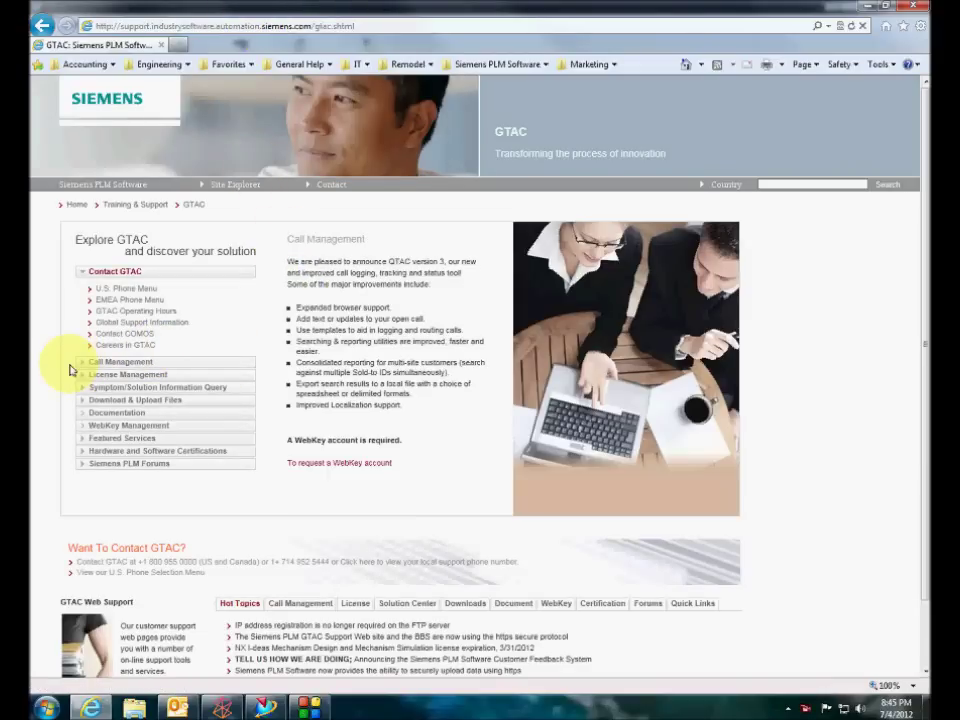
pyautogui.click(113, 401)
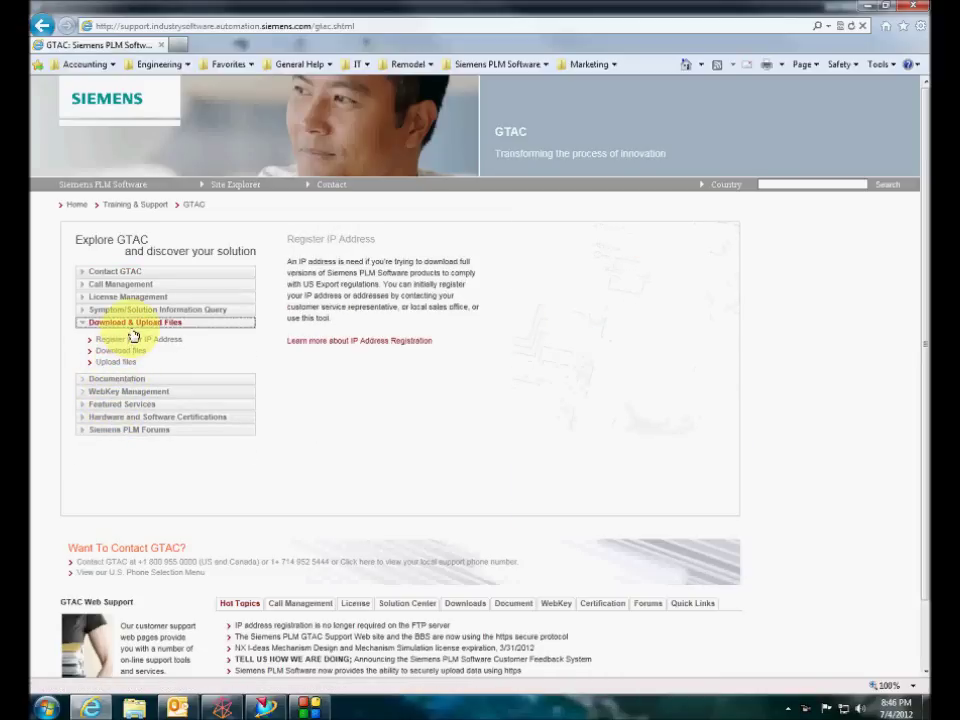
pyautogui.click(132, 350)
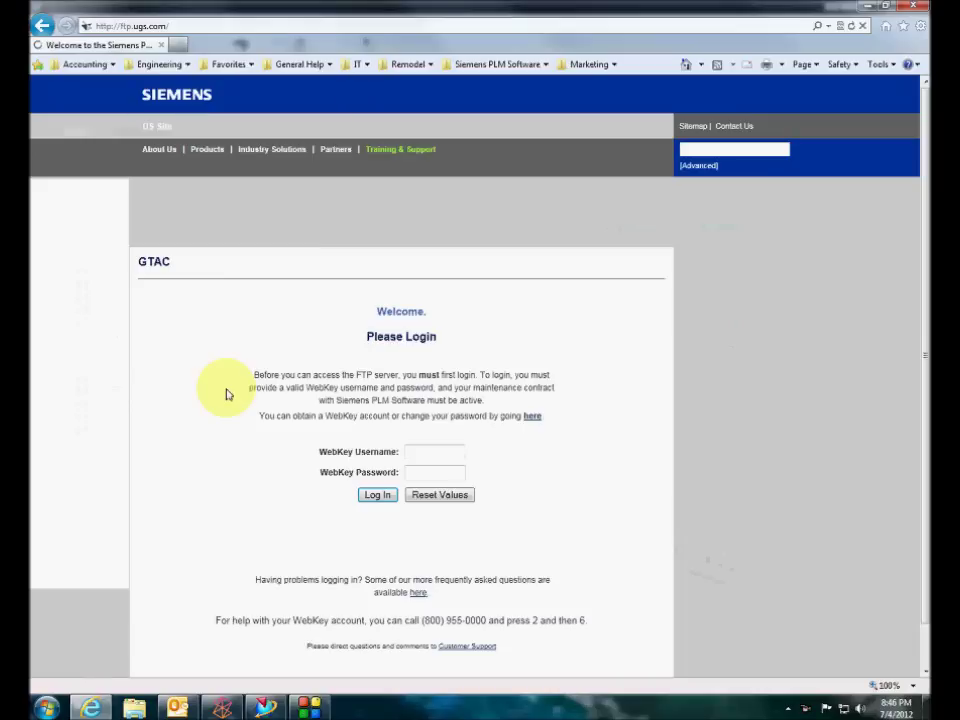
# Allow the Java prompt and log in to the FTP server with the WebKey username and password
pyautogui.click(553, 422)
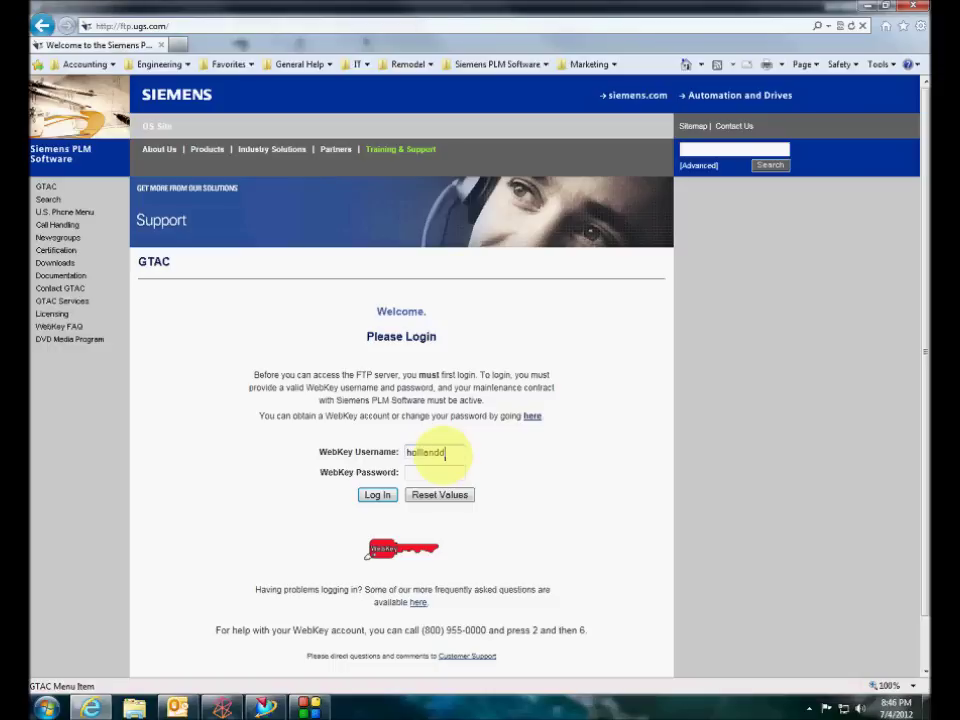
pyautogui.press('Tab')
pyautogui.press('Return')
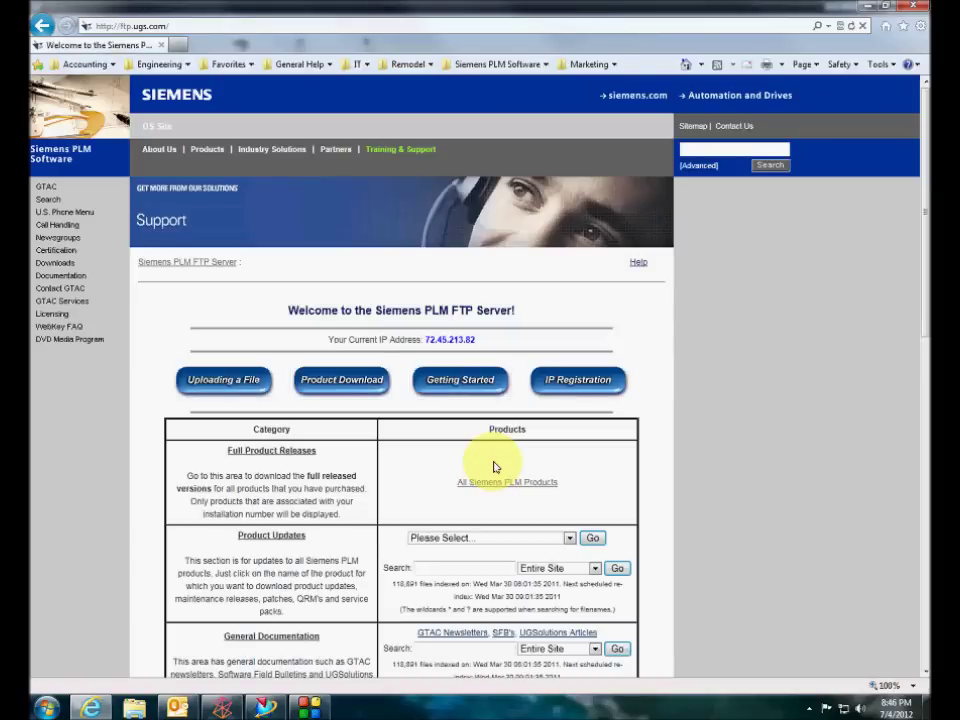
# Browse All Siemens PLM Products to the NX/Unigraphics NX Windows (64-bit Intel) downloads and scroll to Machinery library
pyautogui.click(489, 486)
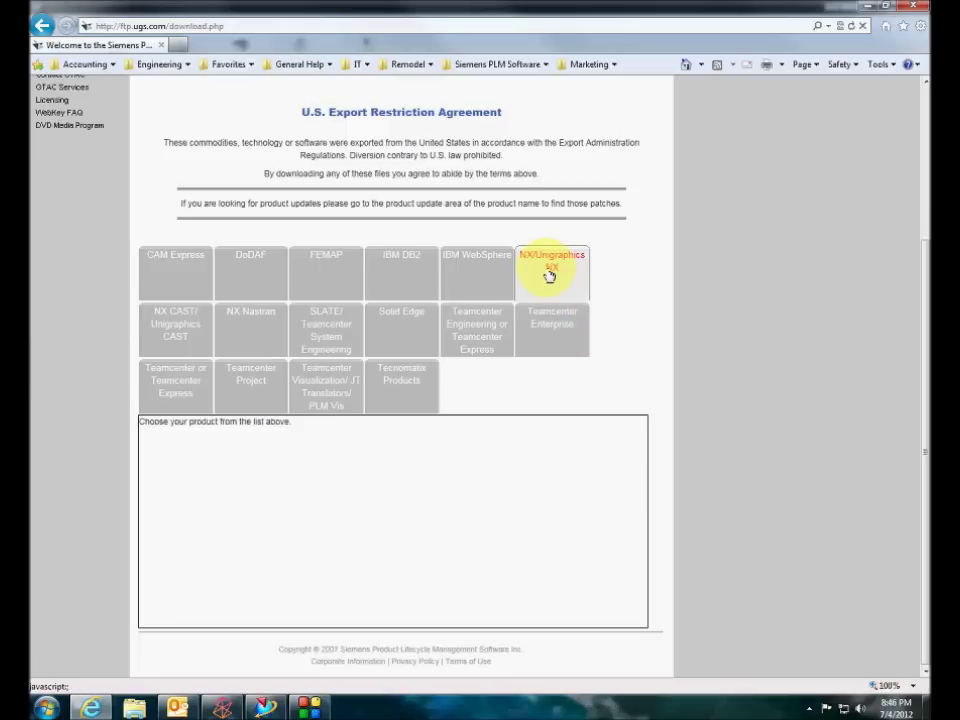
pyautogui.click(549, 274)
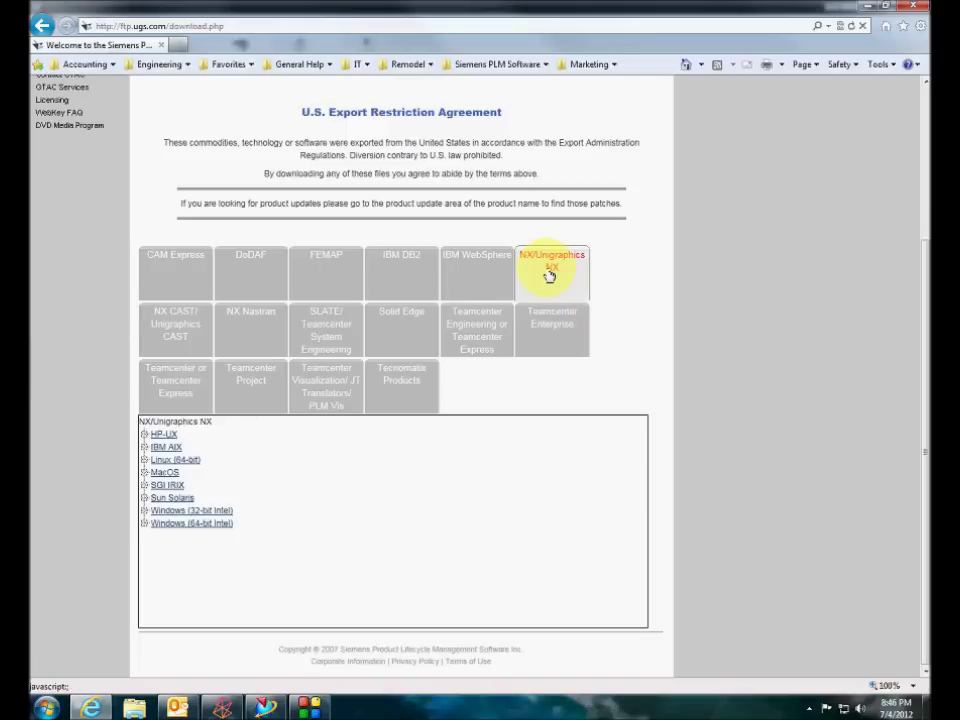
pyautogui.click(146, 526)
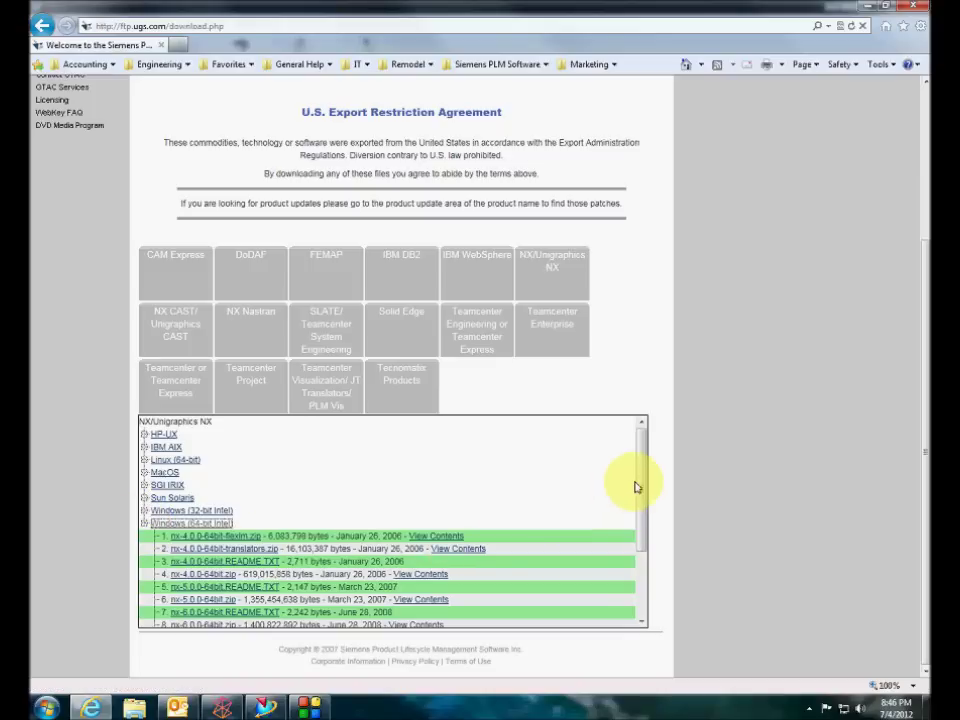
pyautogui.moveTo(640, 488); pyautogui.dragTo(632, 561)
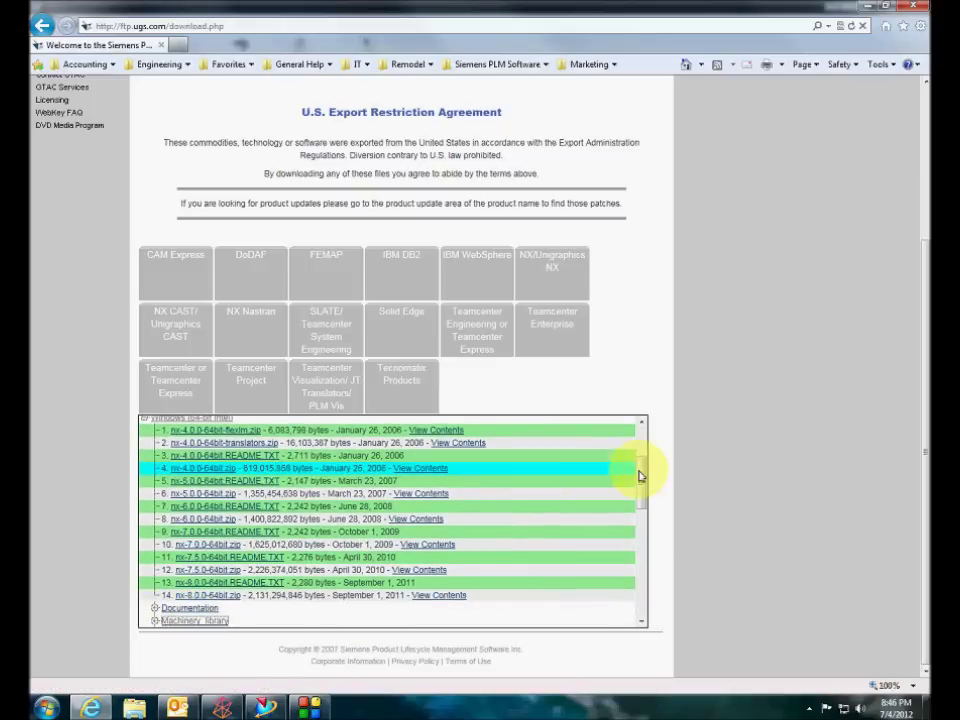
pyautogui.moveTo(641, 476); pyautogui.dragTo(640, 530)
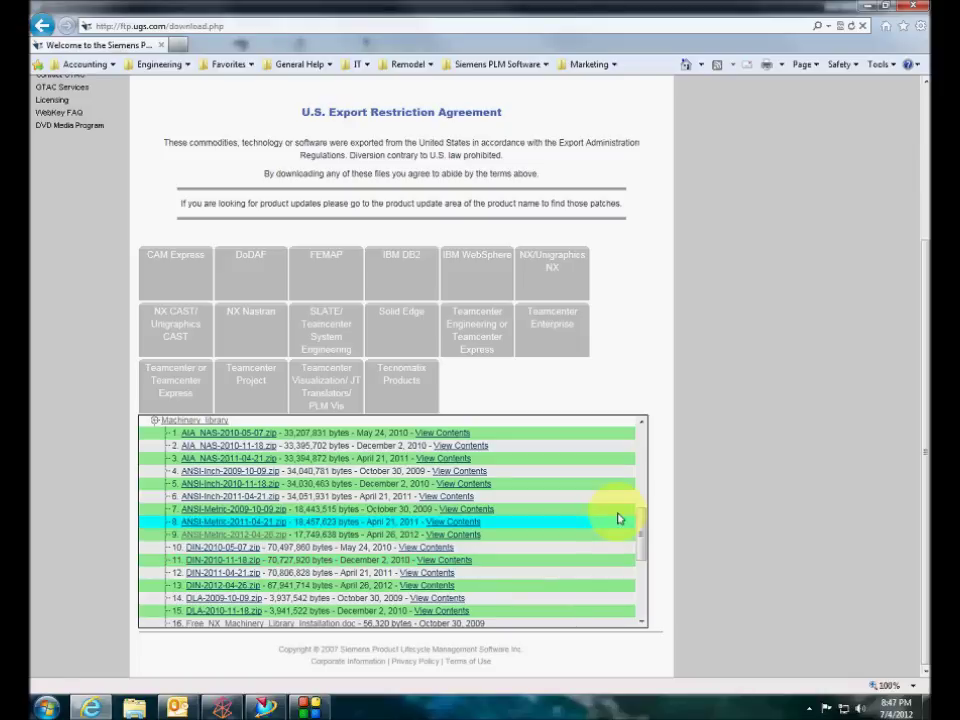
# Scroll through the Machinery library zip list, from AIA and ANSI through GB, GOST and ISO
pyautogui.moveTo(640, 508); pyautogui.dragTo(650, 573)
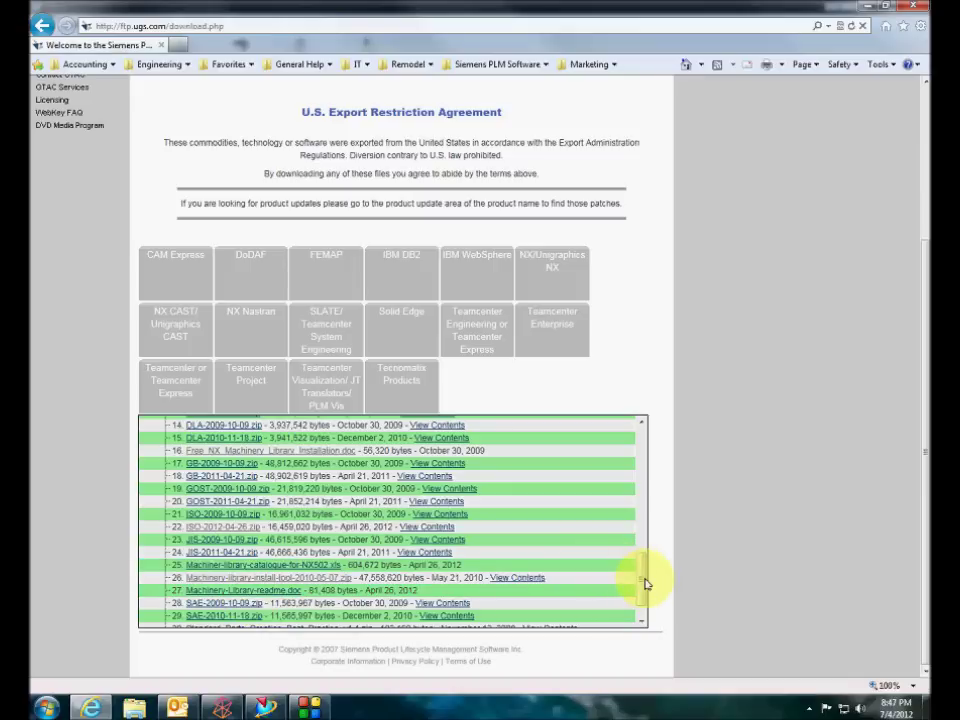
pyautogui.scroll(1, 645, 580)
pyautogui.scroll(3, 645, 578)
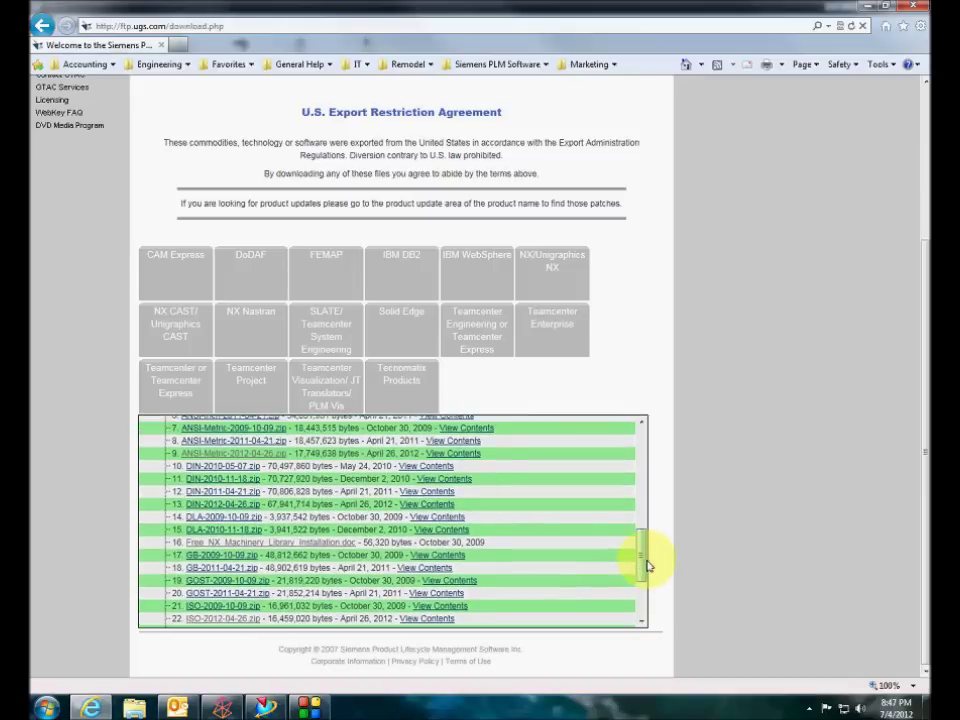
pyautogui.scroll(1, 646, 553)
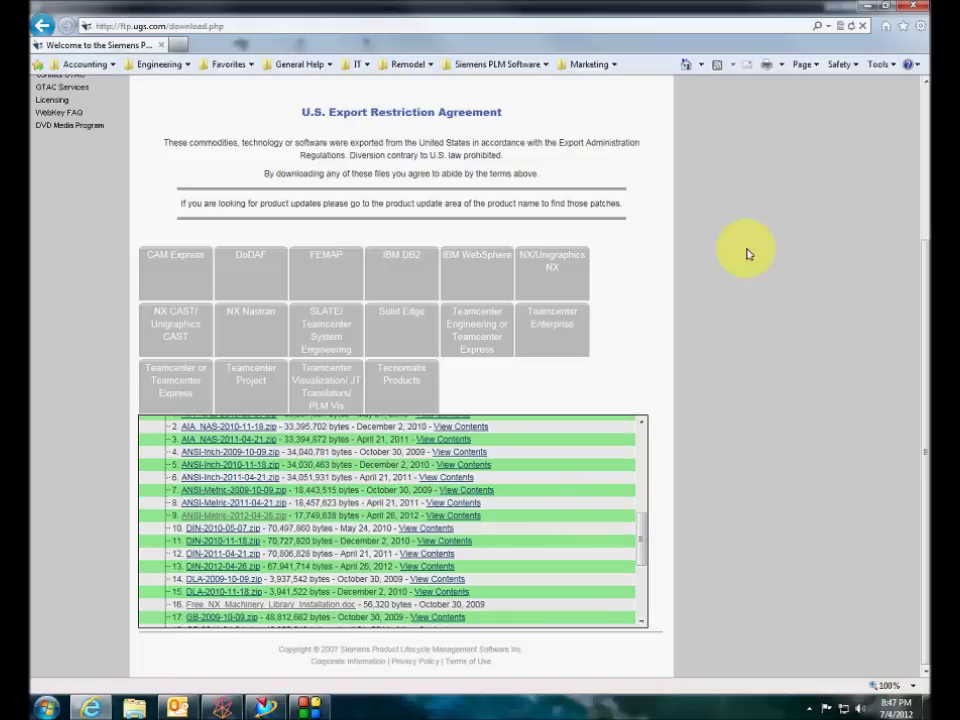
# Close the browser and open the NX Machinery Library folder on My Passport (H:)
pyautogui.click(912, 6)
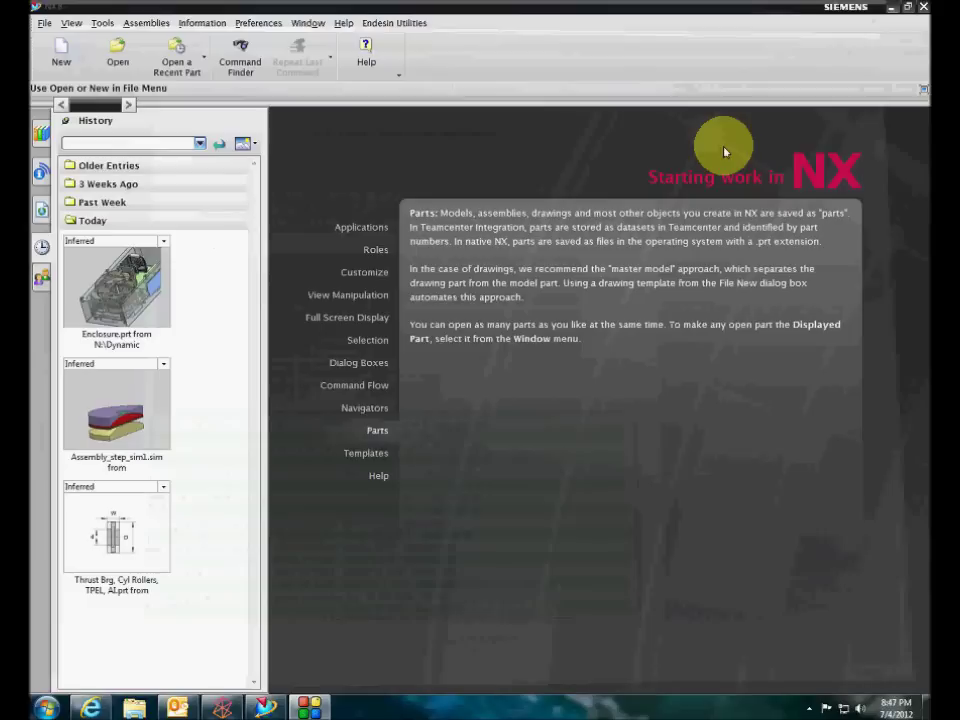
pyautogui.click(134, 707)
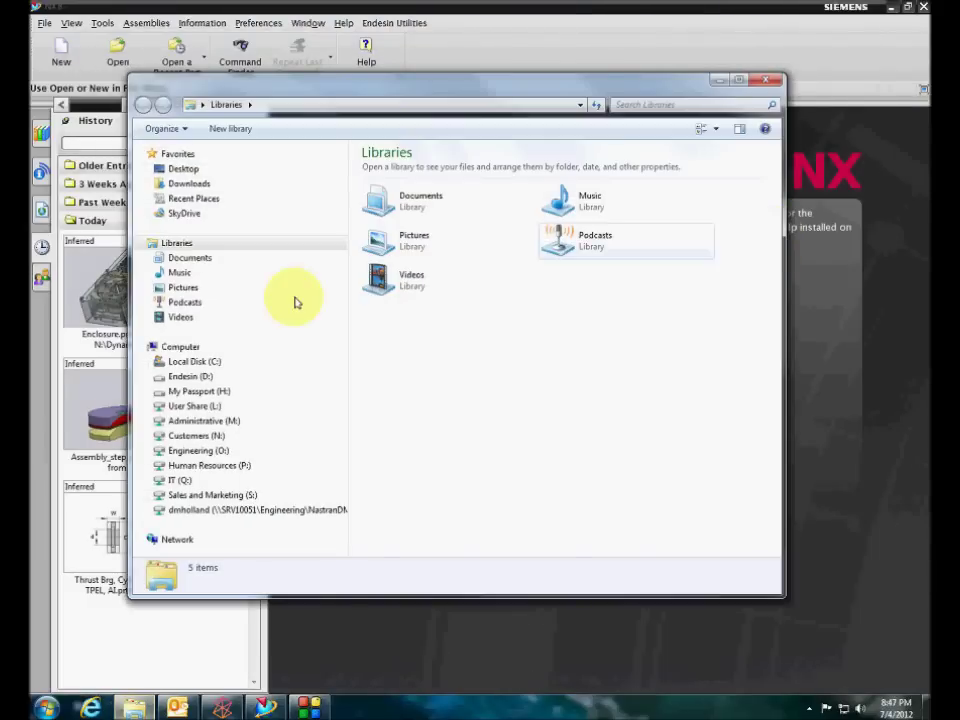
pyautogui.click(200, 391)
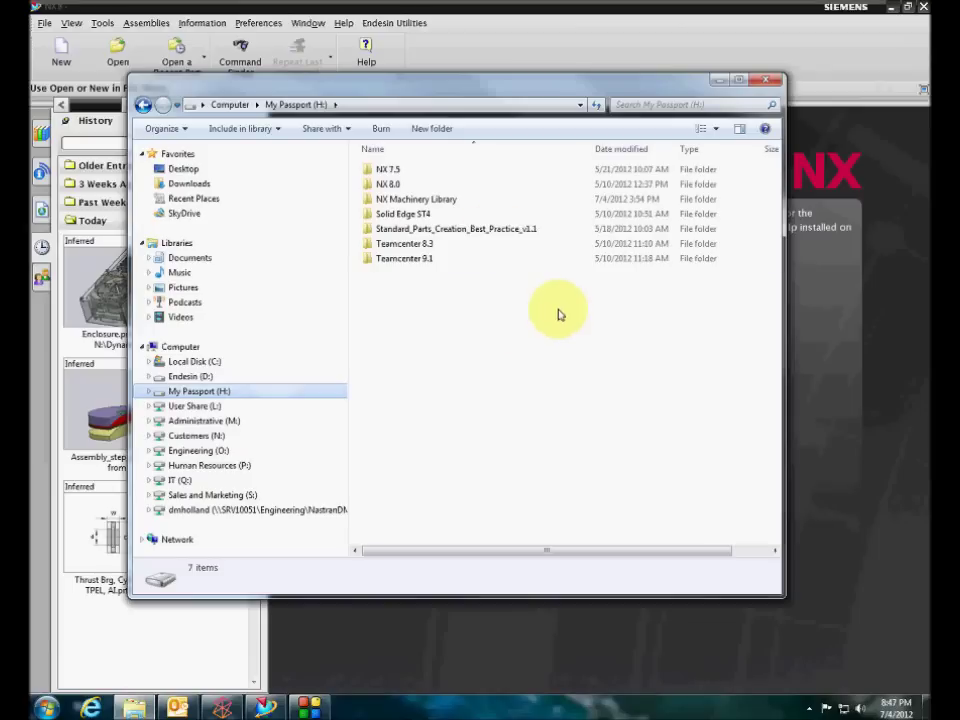
pyautogui.doubleClick(452, 198)
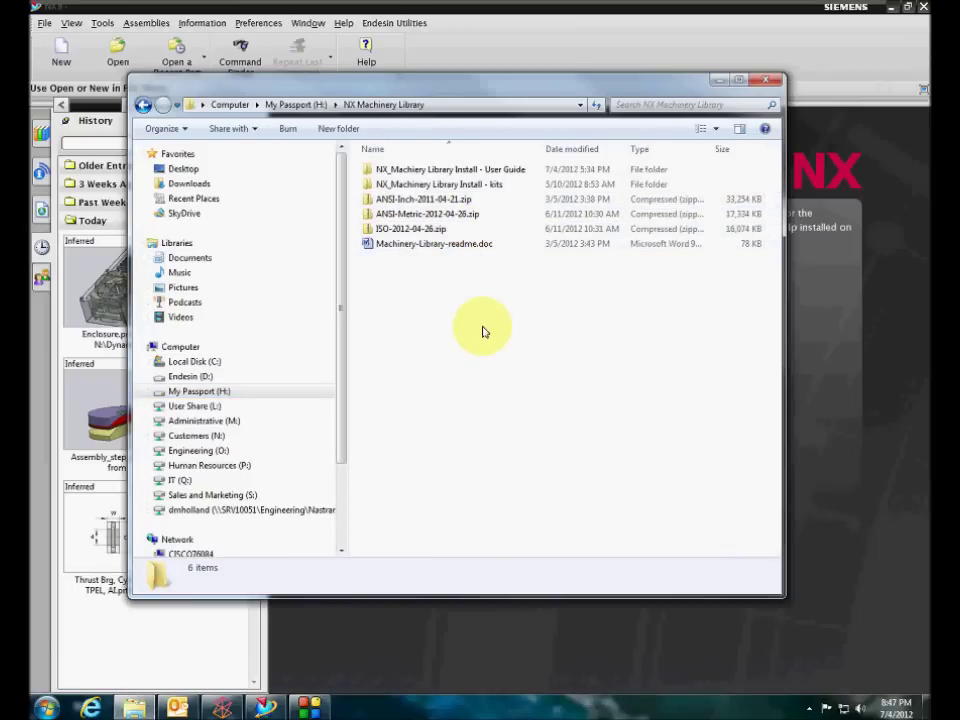
# Check the details of the User Guide, kits, ANSI and ISO entries, then open the User Guide folder
pyautogui.click(430, 171)
pyautogui.click(433, 187)
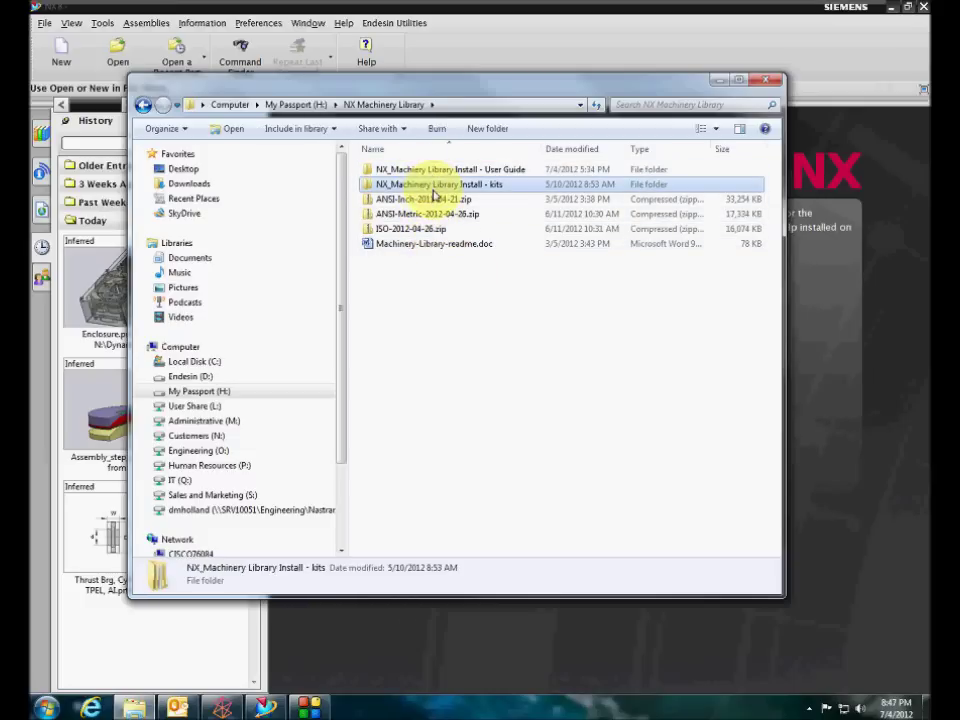
pyautogui.click(437, 200)
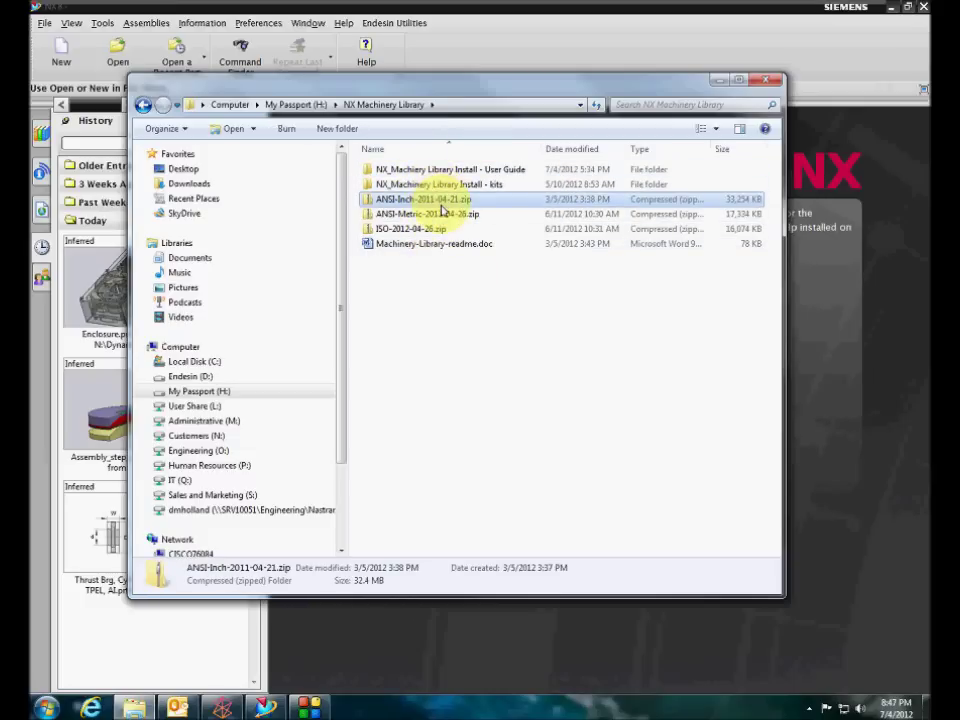
pyautogui.click(437, 214)
pyautogui.click(437, 229)
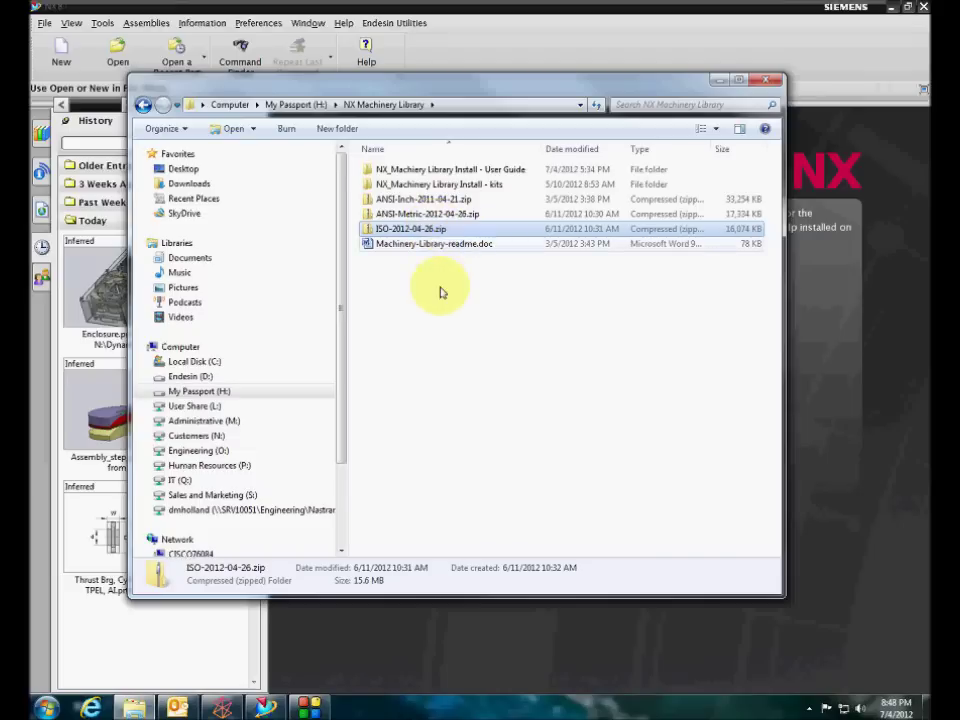
pyautogui.click(415, 215)
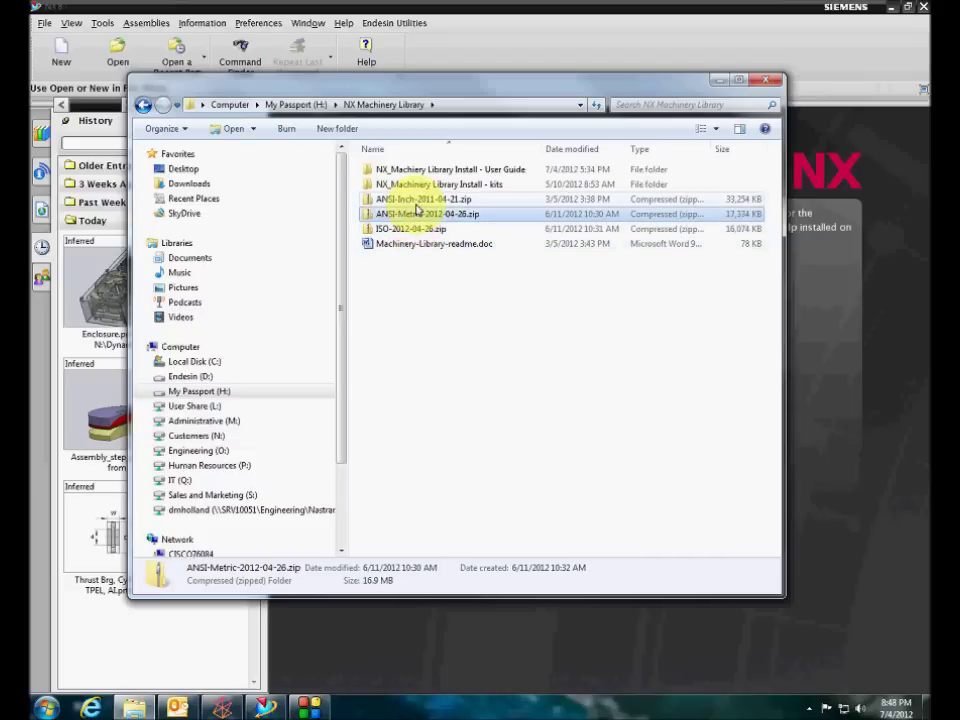
pyautogui.click(417, 201)
pyautogui.click(428, 184)
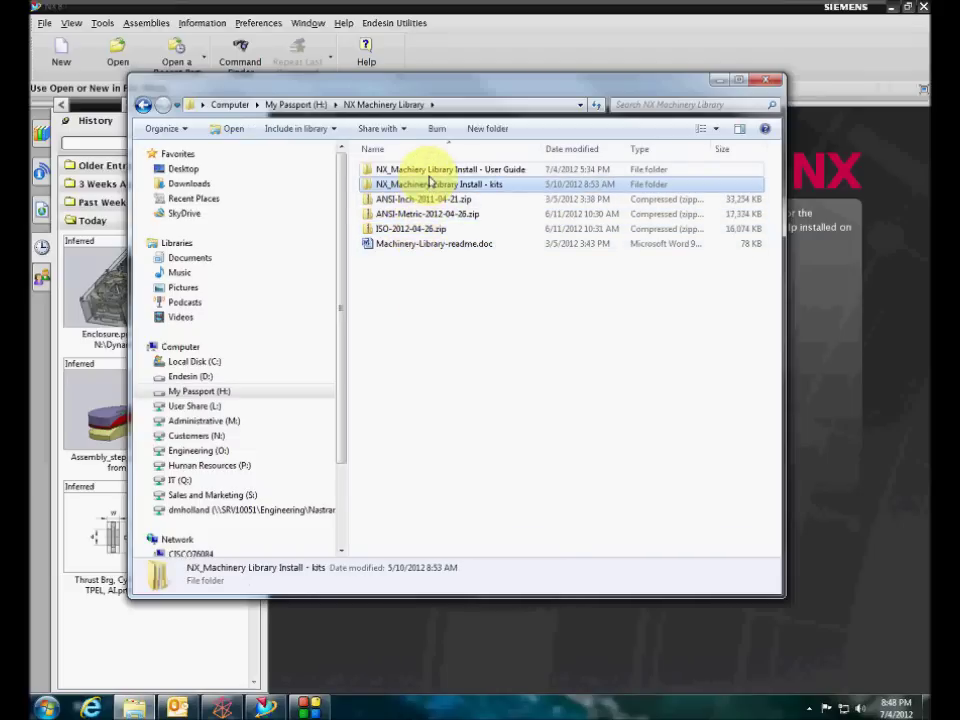
pyautogui.click(428, 172)
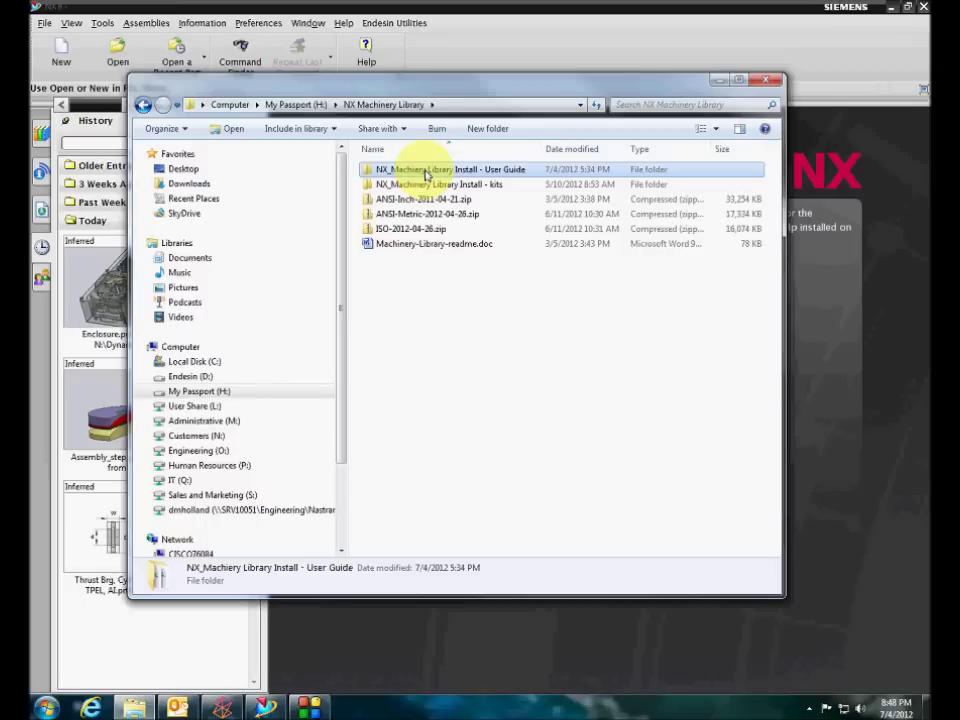
pyautogui.doubleClick(428, 172)
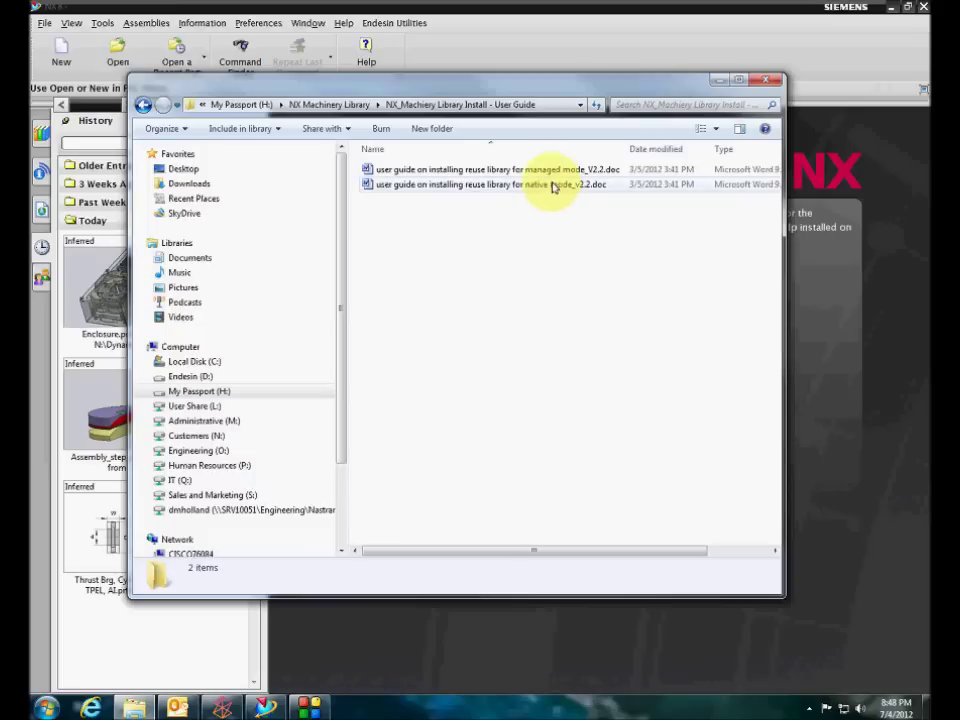
# Read the native-mode V2.2 user guide in Word through its install steps, then minimize Word
pyautogui.doubleClick(521, 184)
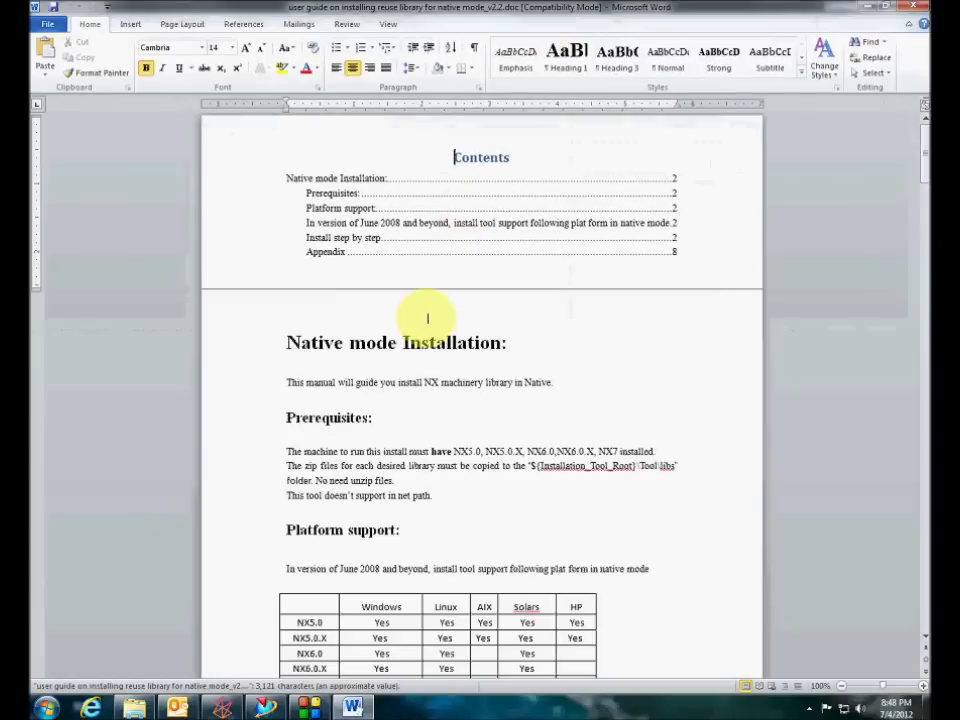
pyautogui.moveTo(917, 147); pyautogui.dragTo(917, 176)
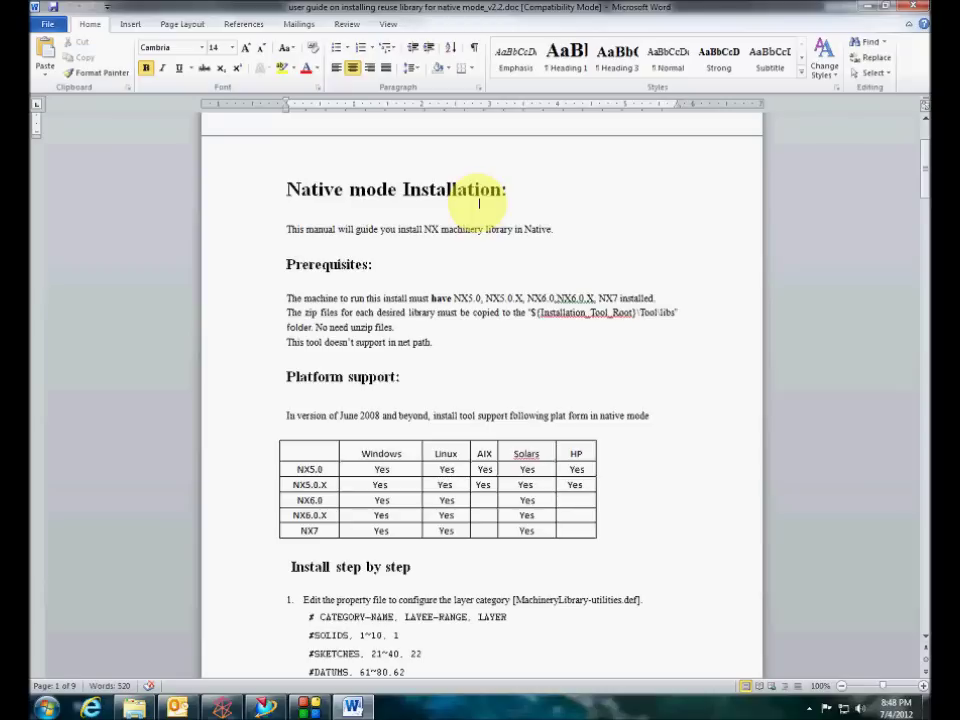
pyautogui.scroll(-10, 443, 290)
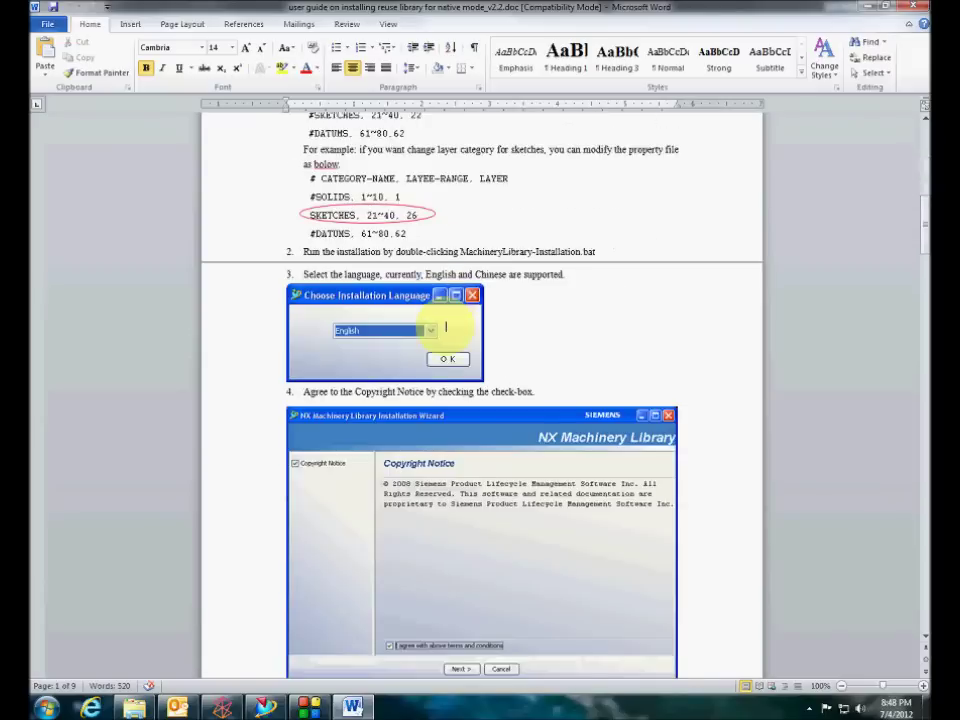
pyautogui.scroll(-8, 446, 326)
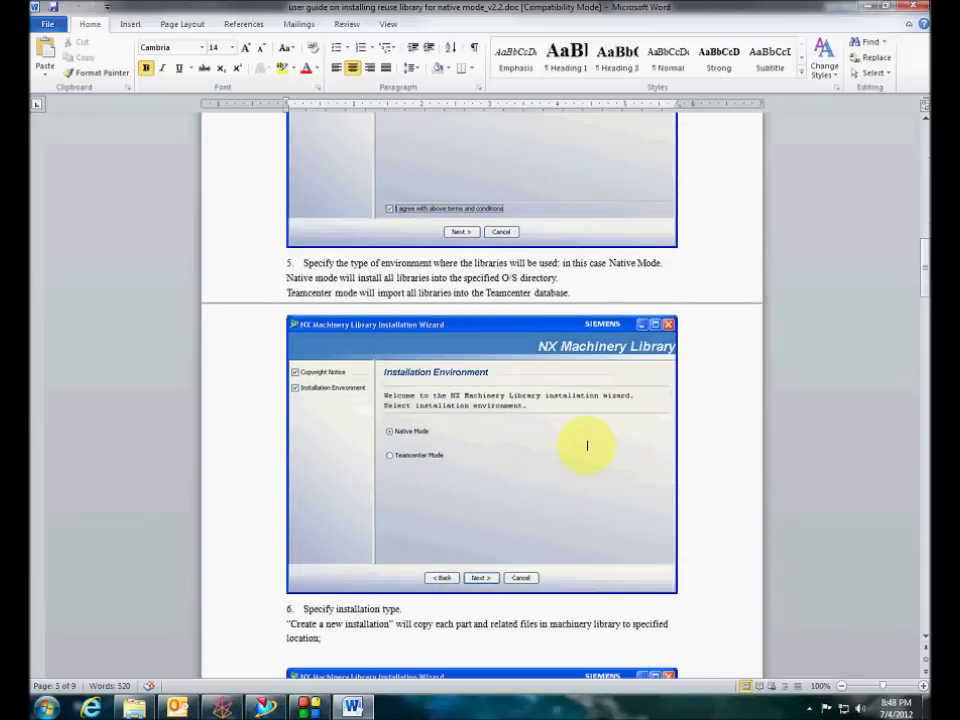
pyautogui.moveTo(925, 272)
pyautogui.mouseDown()
pyautogui.moveTo(924, 194)
pyautogui.moveTo(923, 212)
pyautogui.mouseUp()
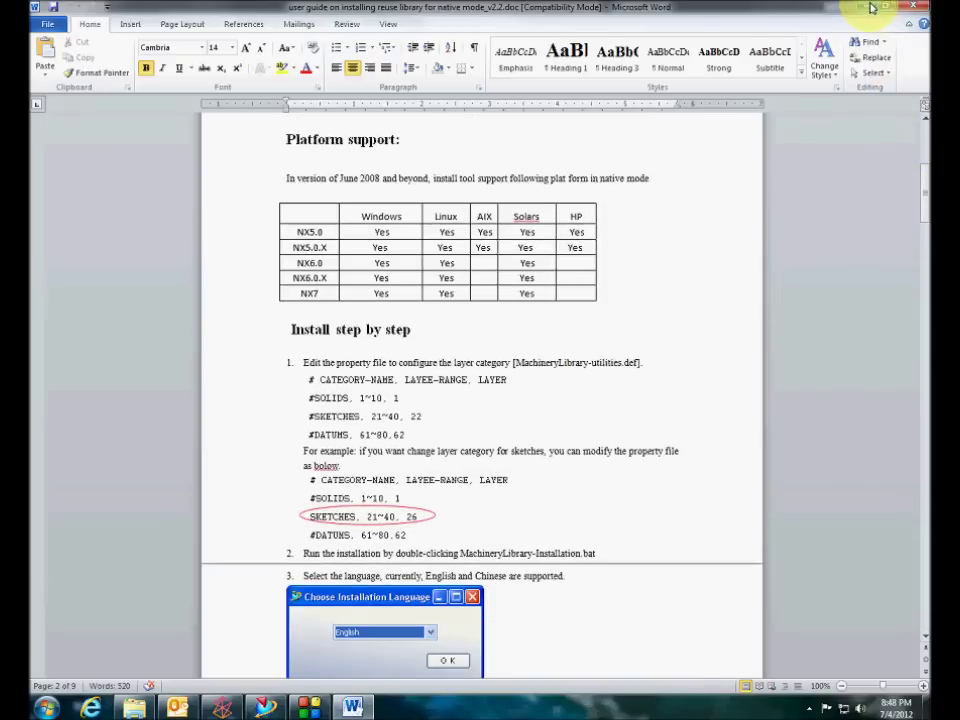
pyautogui.click(871, 8)
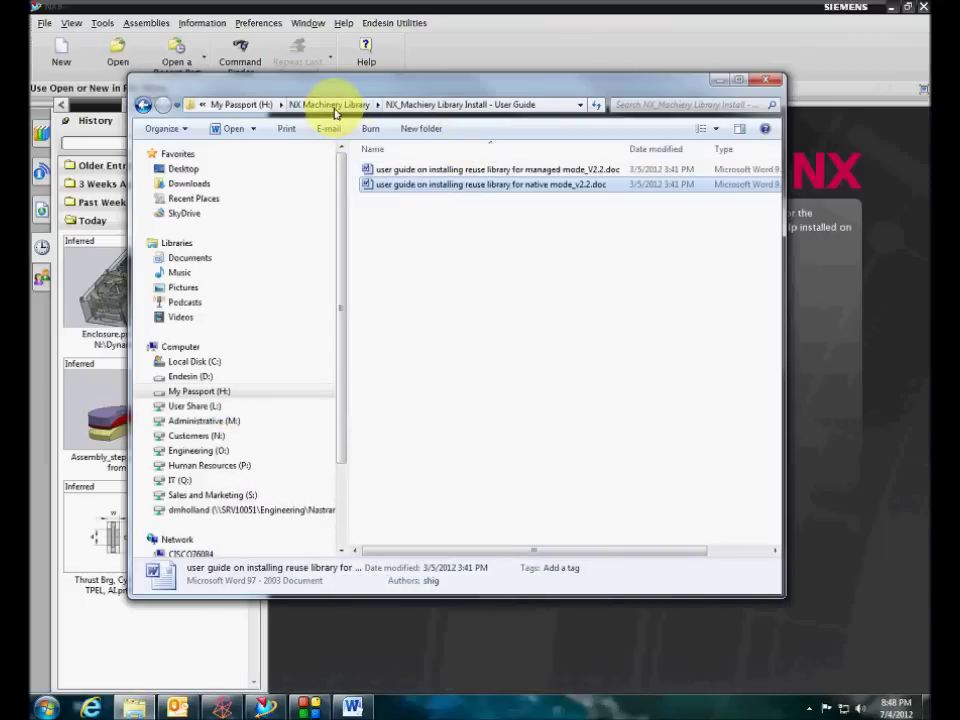
# Copy ANSI-Inch-2011-04-21.zip into the kits tool\libs folder and return to the tool folder
pyautogui.click(335, 108)
pyautogui.click(405, 200)
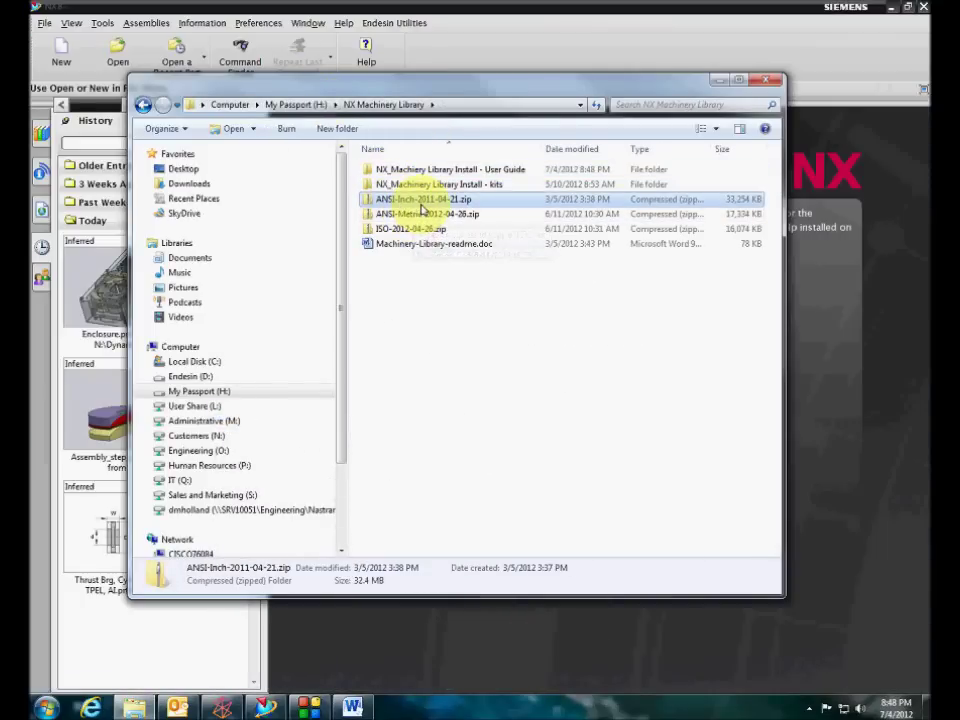
pyautogui.rightClick(425, 201)
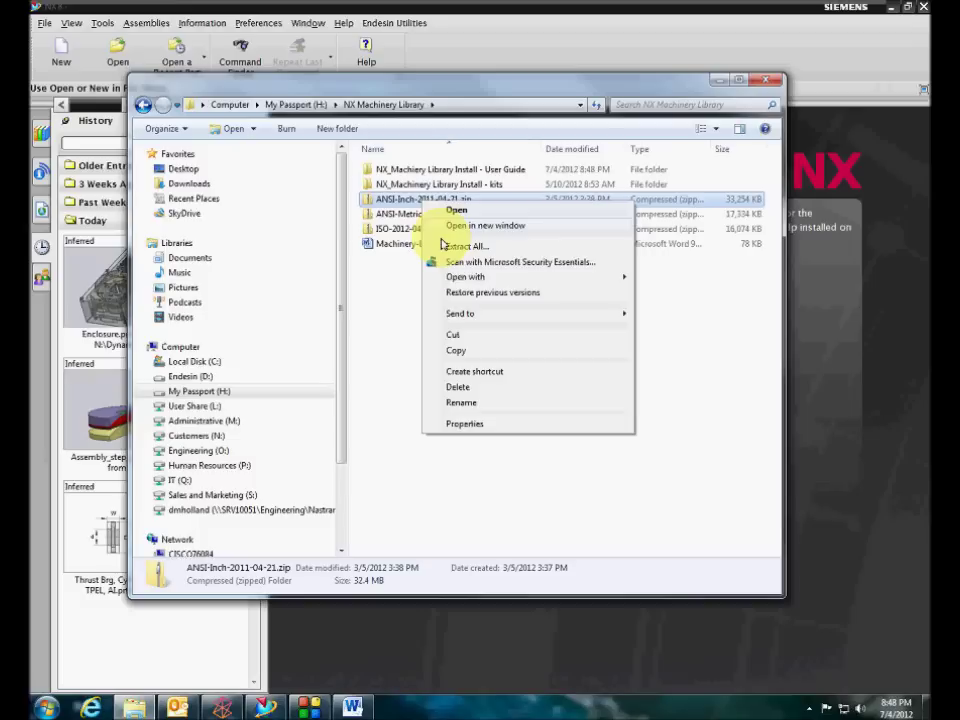
pyautogui.click(462, 354)
pyautogui.doubleClick(438, 184)
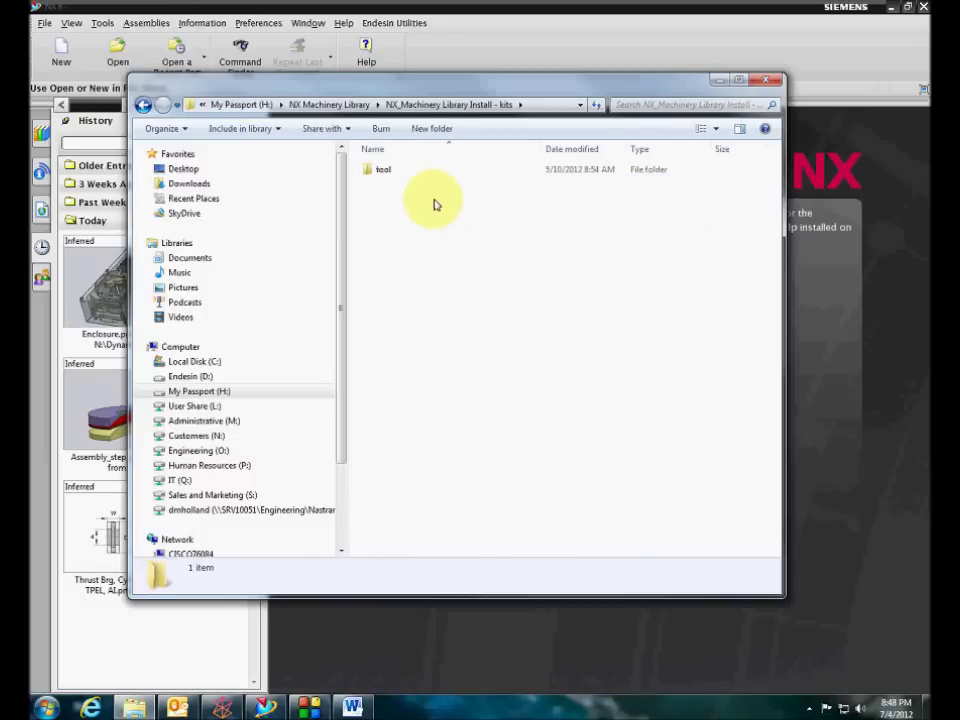
pyautogui.doubleClick(388, 172)
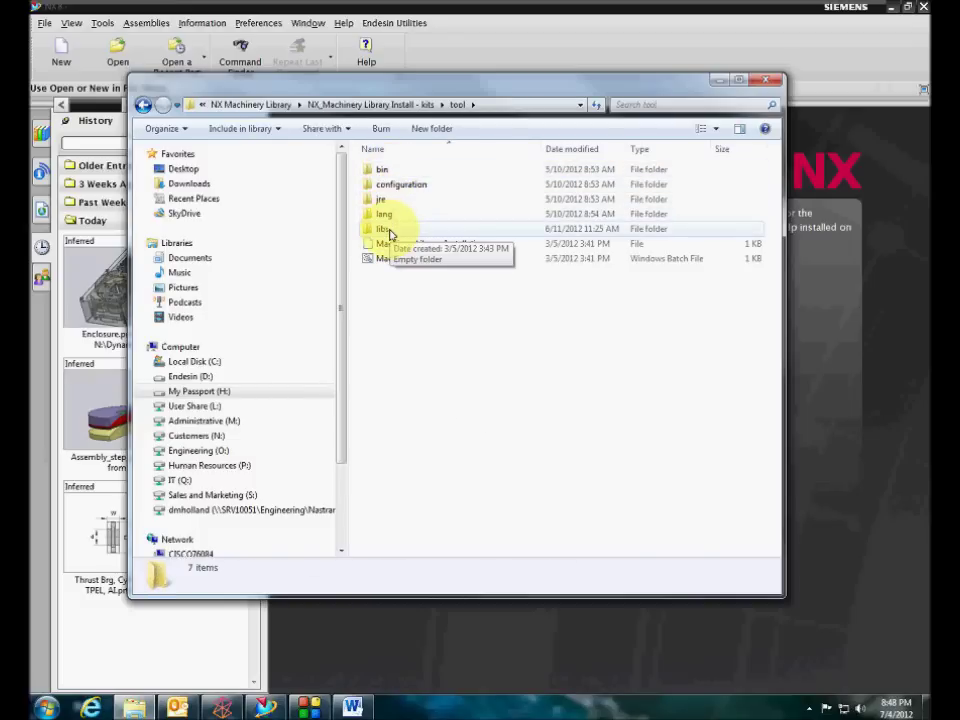
pyautogui.doubleClick(390, 234)
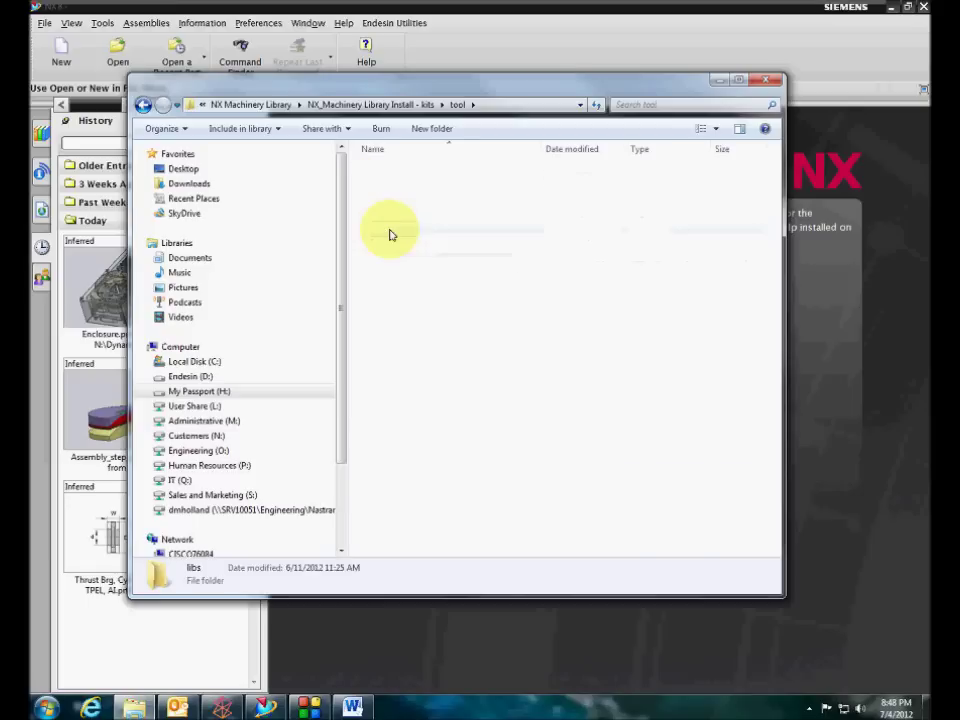
pyautogui.rightClick(391, 216)
pyautogui.hotkey('ctrl', 'v')
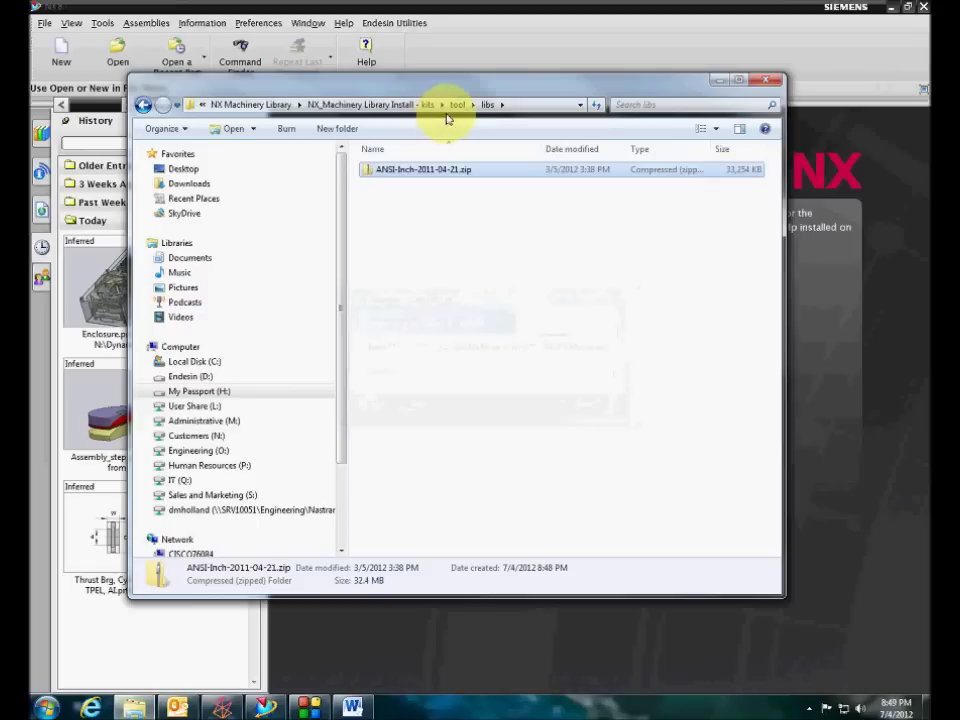
pyautogui.click(457, 105)
# Launch MachineryLibrary-Installation.bat from the tool folder
pyautogui.click(437, 259)
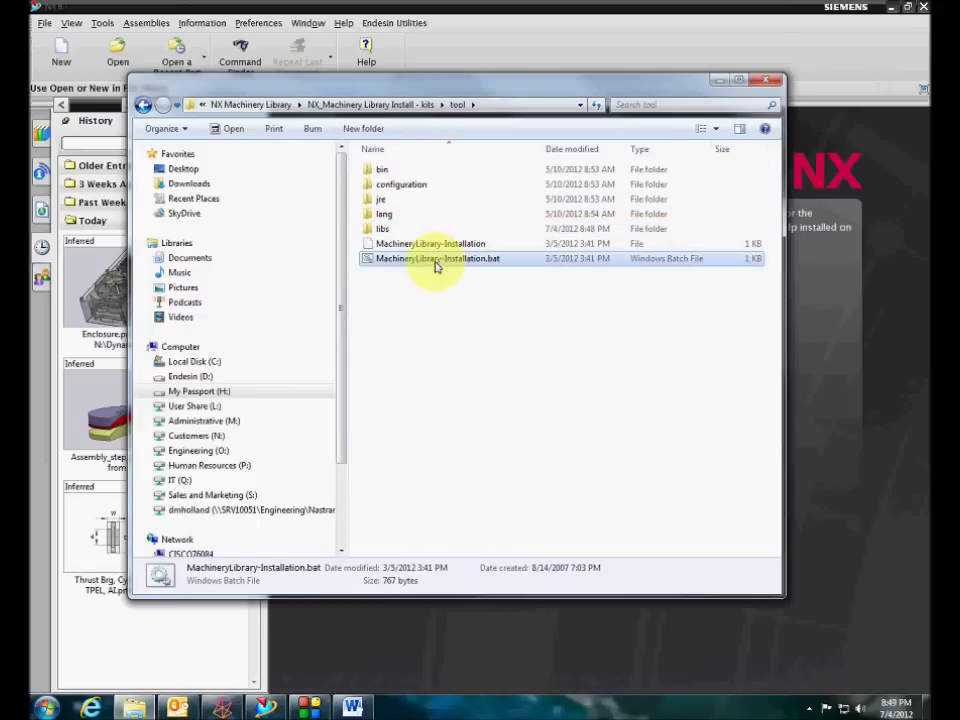
pyautogui.rightClick(437, 265)
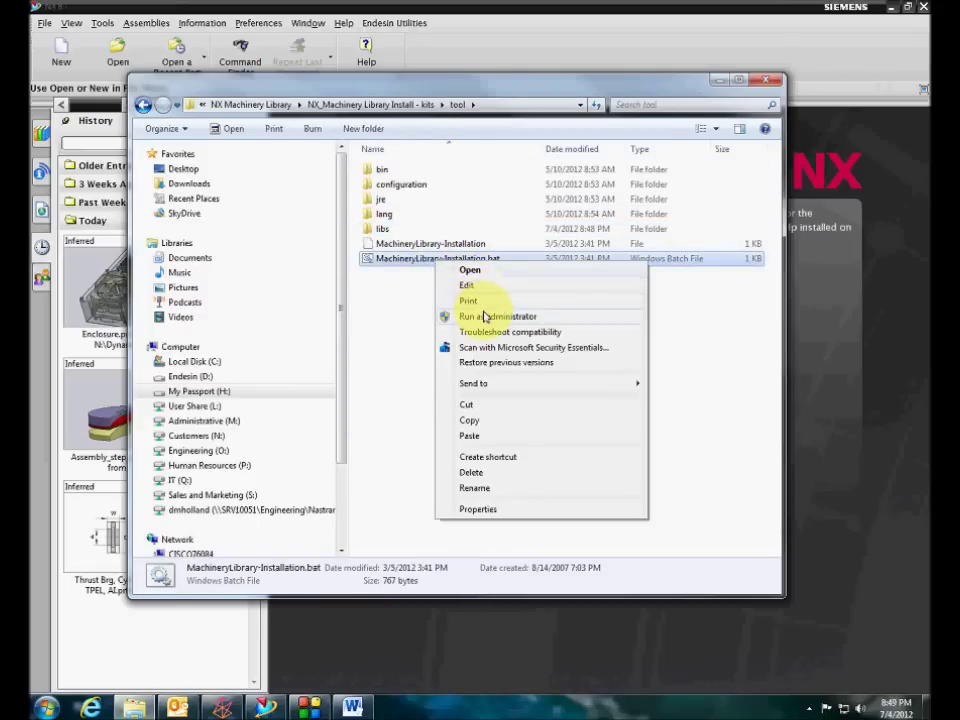
pyautogui.click(484, 315)
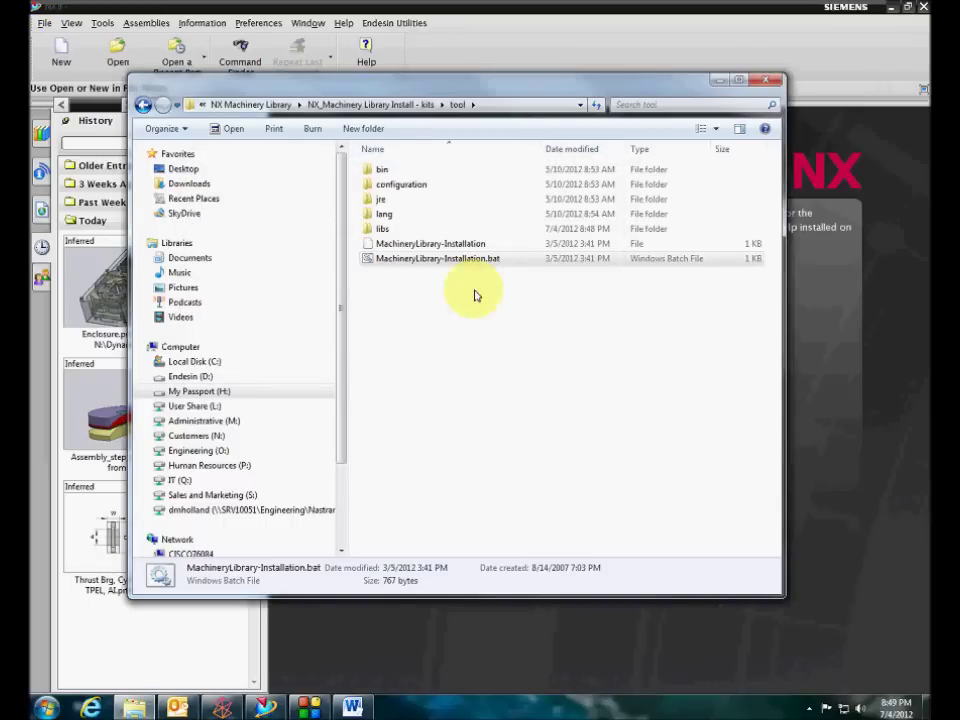
pyautogui.click(469, 245)
pyautogui.click(476, 276)
pyautogui.doubleClick(477, 260)
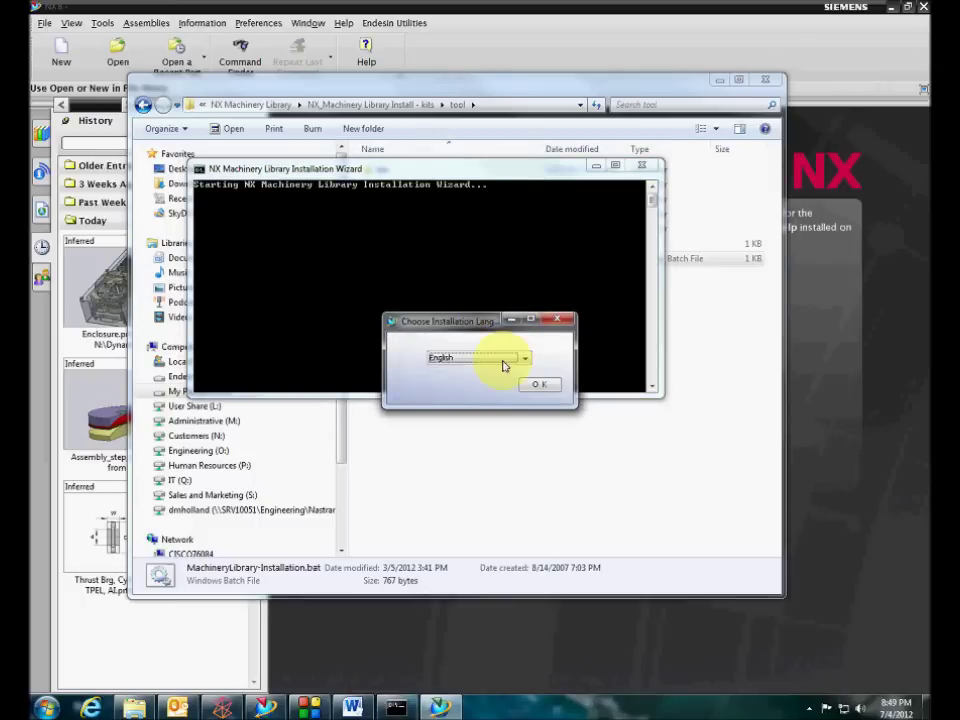
# Install in English, accept the terms, keep Native Mode and a new installation, and check ANSI Inch
pyautogui.click(528, 385)
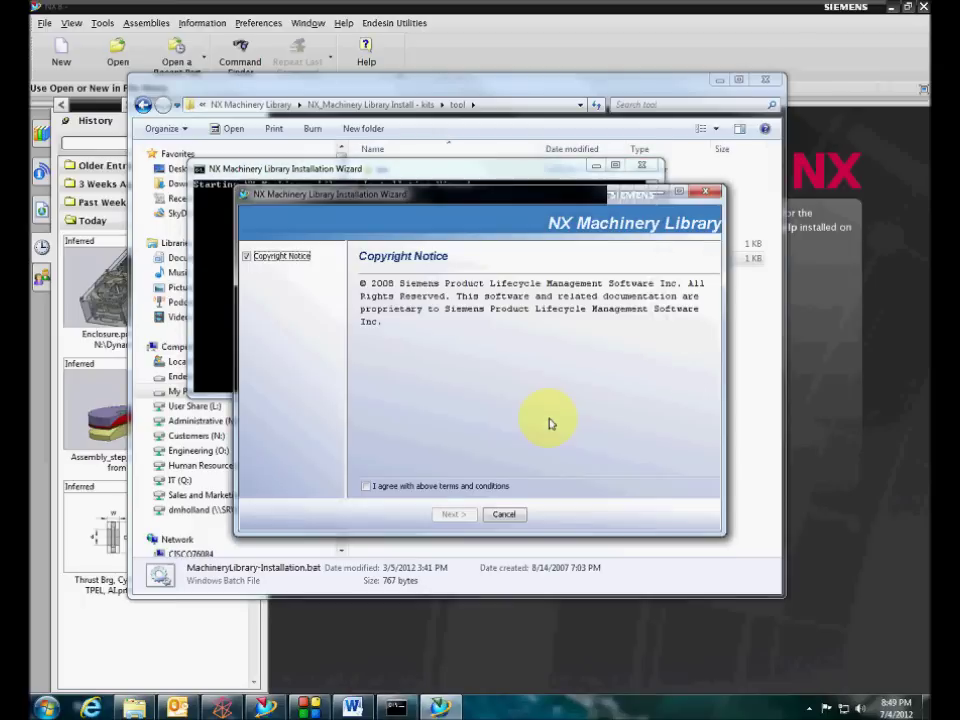
pyautogui.click(455, 488)
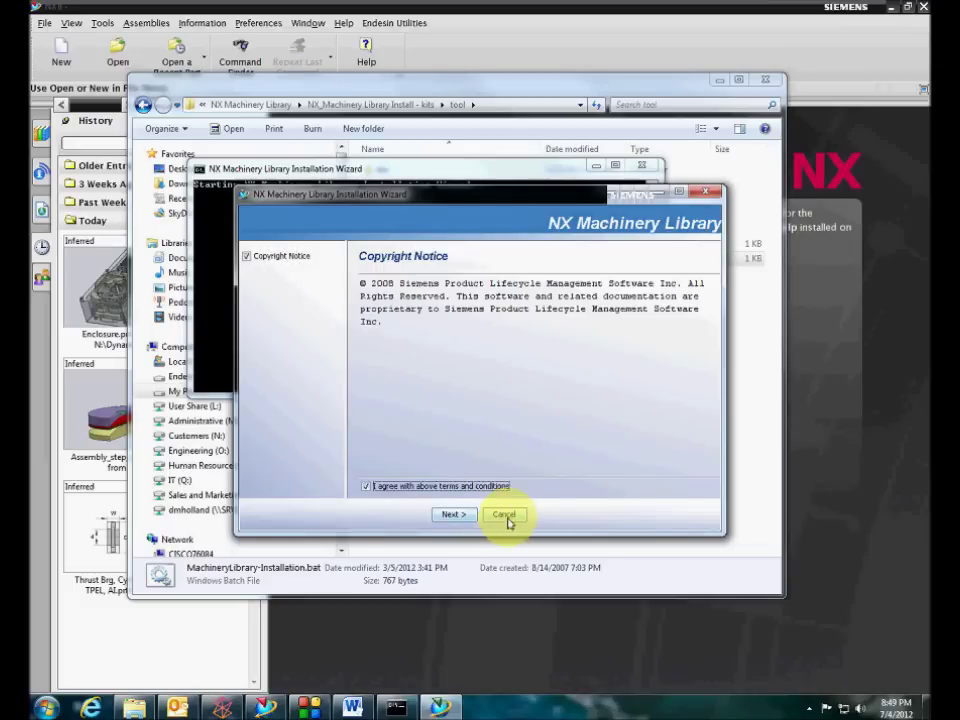
pyautogui.click(458, 516)
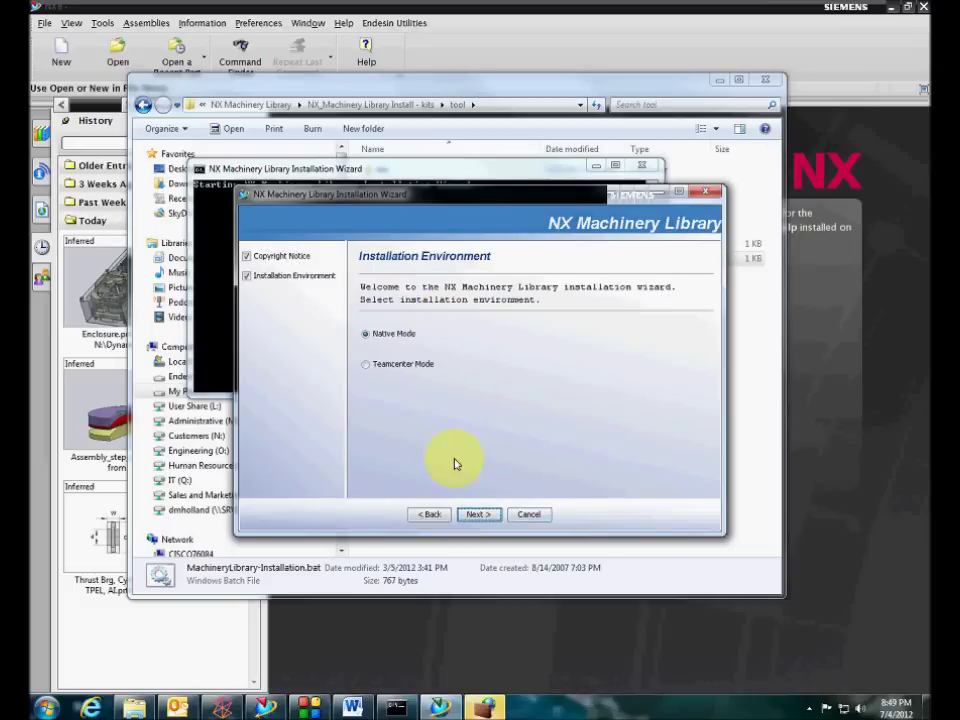
pyautogui.click(479, 515)
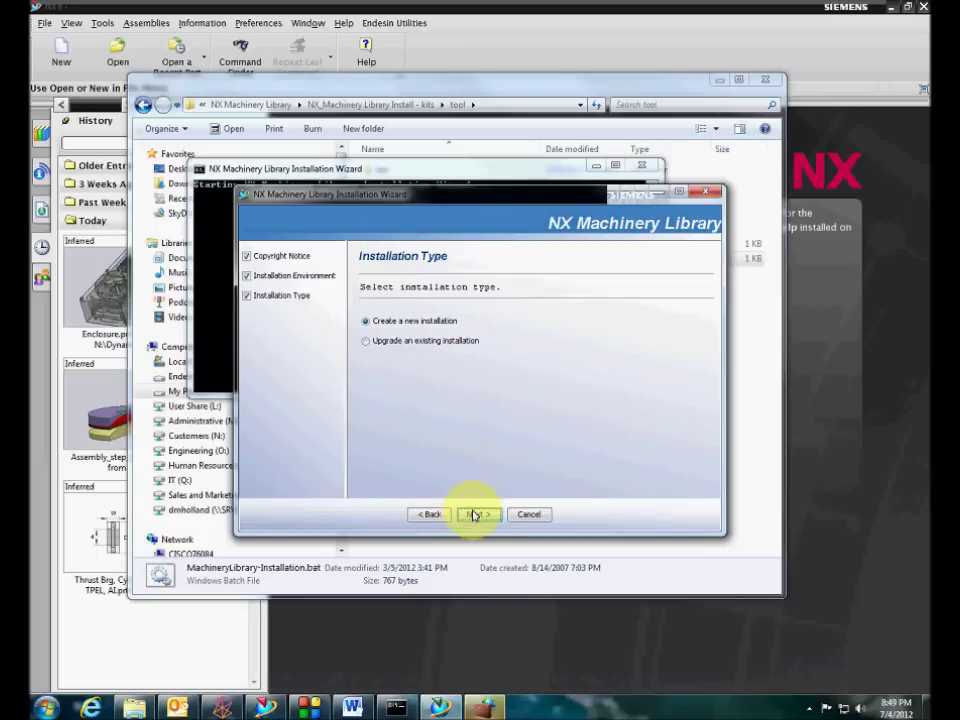
pyautogui.click(472, 514)
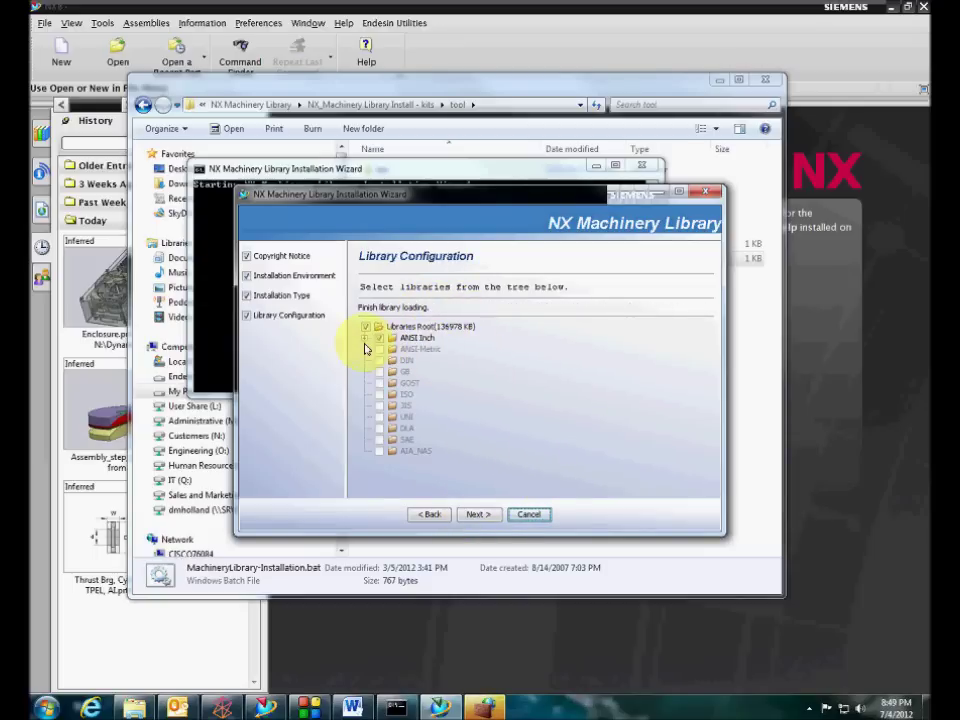
pyautogui.click(366, 339)
pyautogui.click(365, 339)
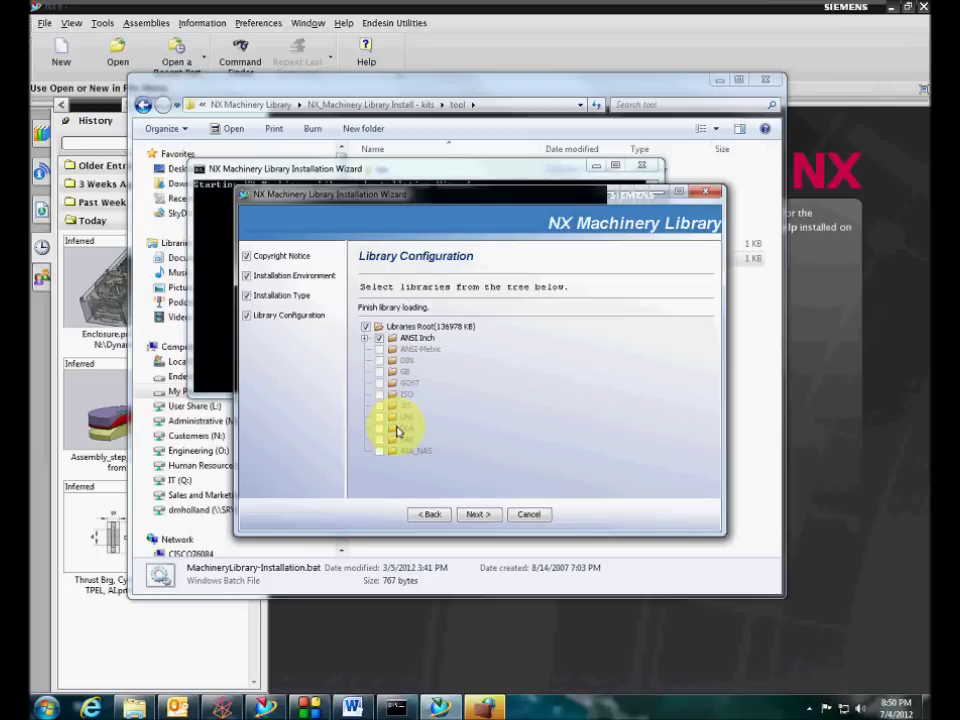
# Continue with only ANSI Inch selected and browse the install location to O:\NX-Config
pyautogui.click(486, 514)
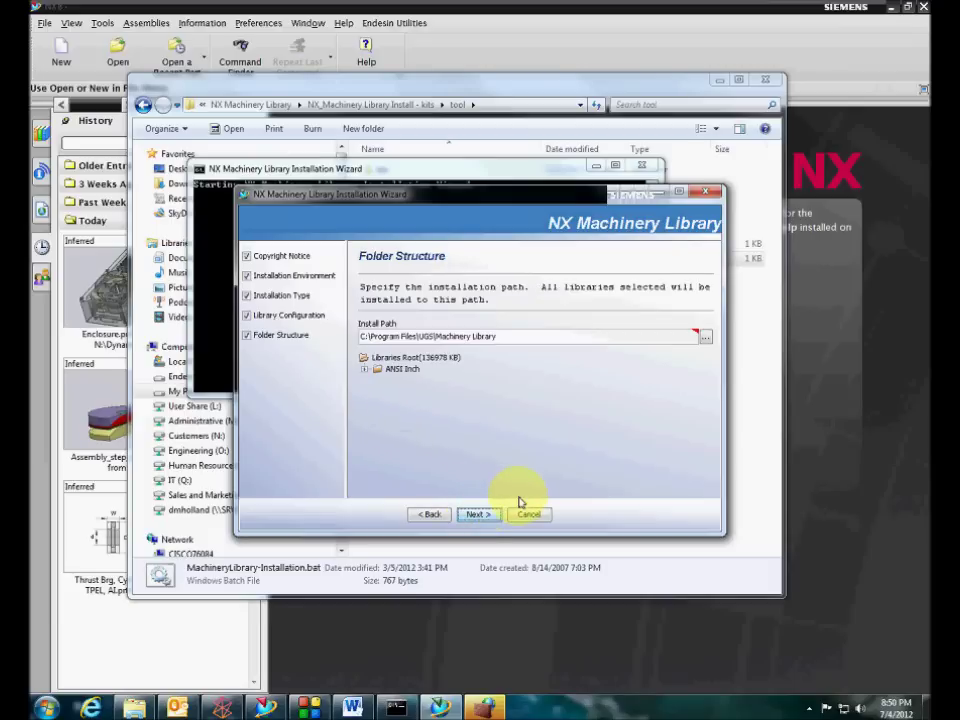
pyautogui.click(566, 337)
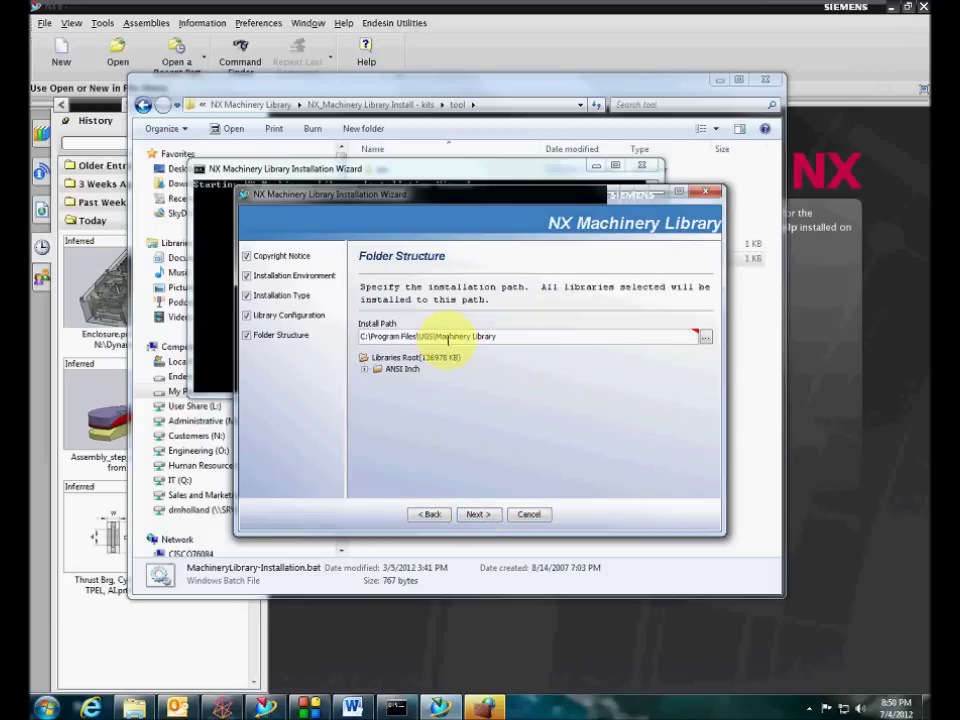
pyautogui.tripleClick(435, 340)
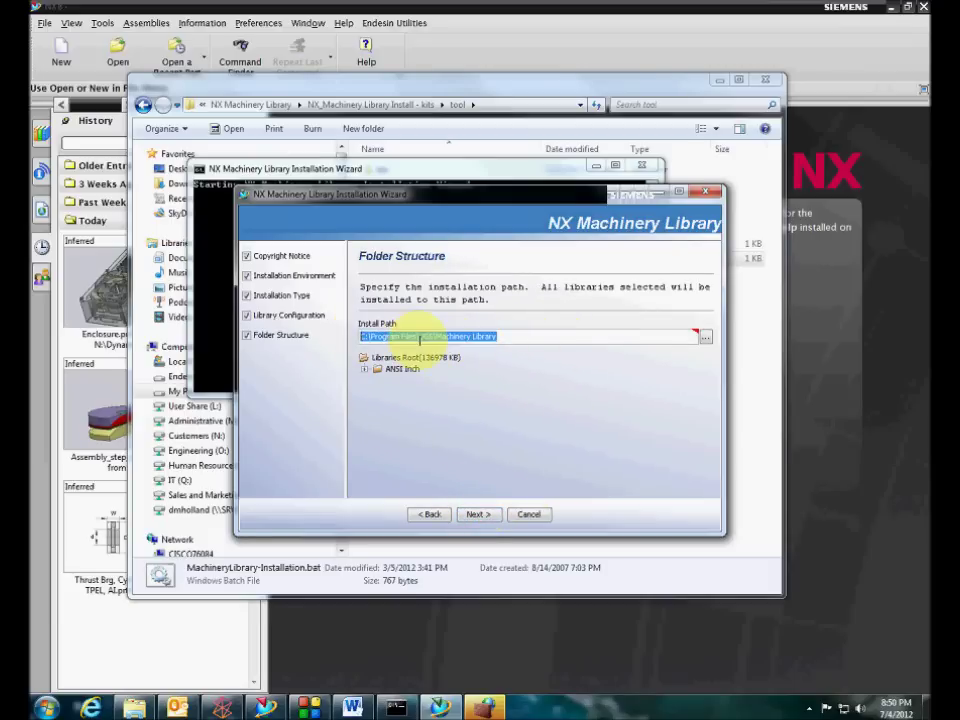
pyautogui.click(506, 337)
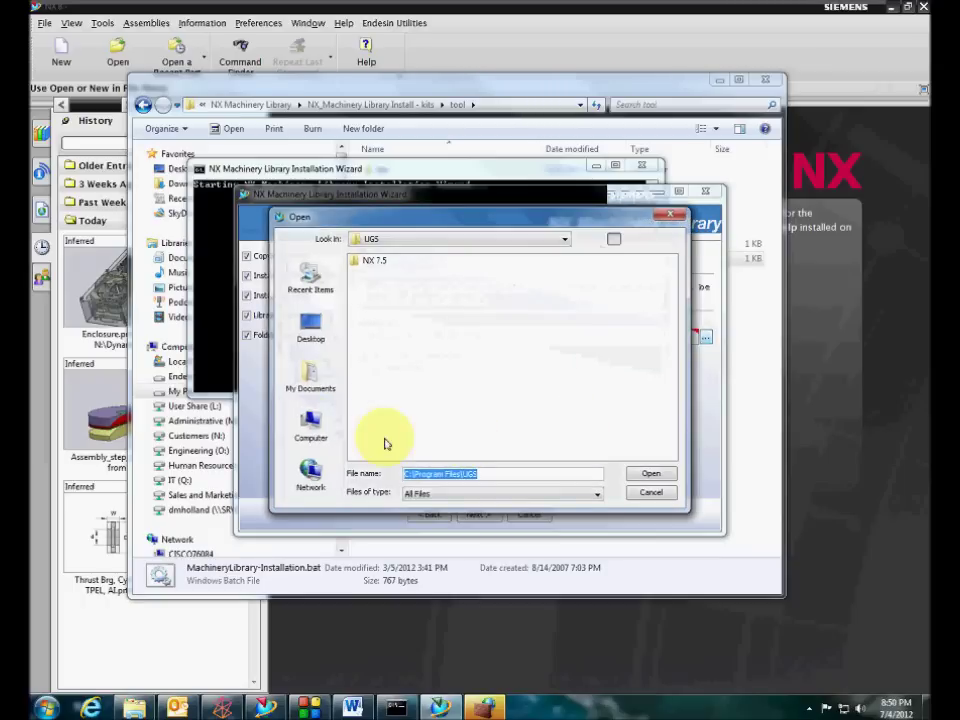
pyautogui.click(311, 423)
pyautogui.doubleClick(392, 387)
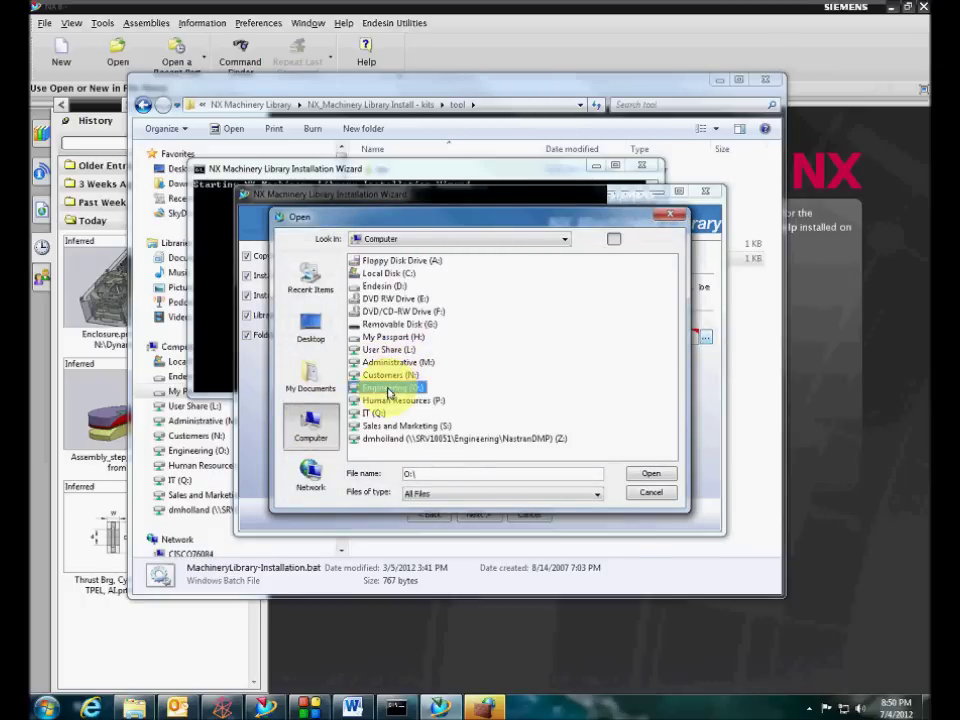
pyautogui.doubleClick(382, 299)
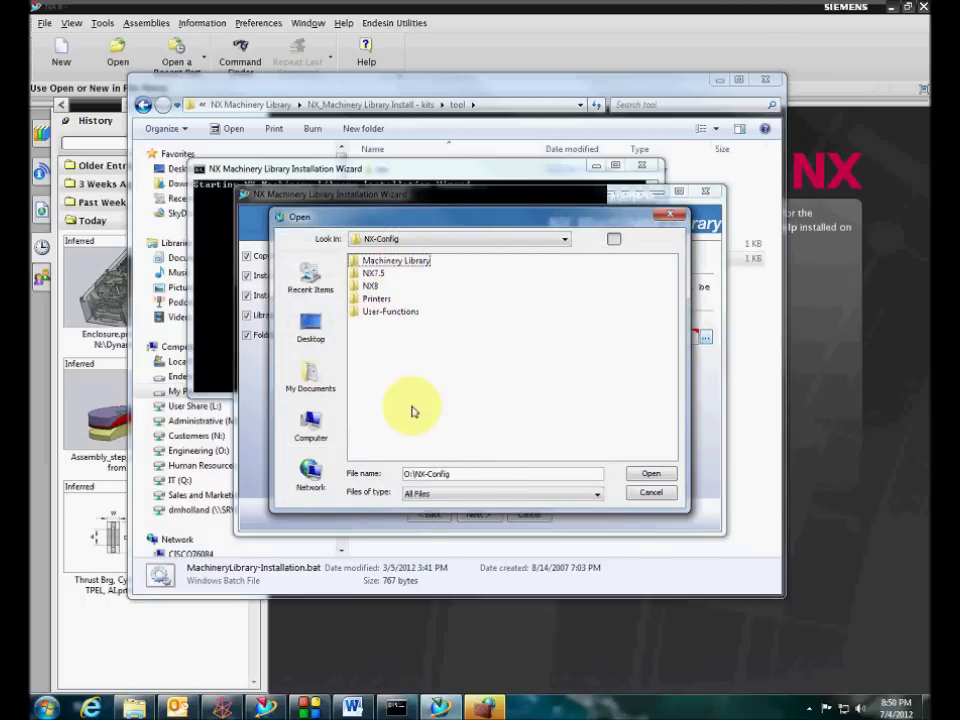
# Keep the original install folder, finish the wizard, and cancel the Windows Firewall alert
pyautogui.click(661, 499)
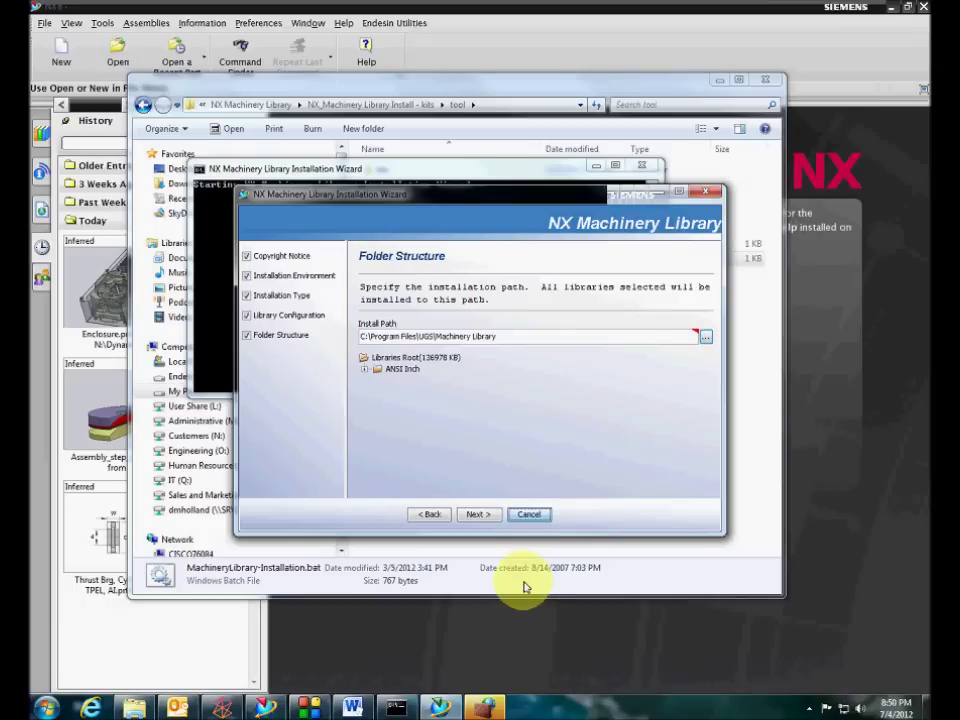
pyautogui.click(535, 515)
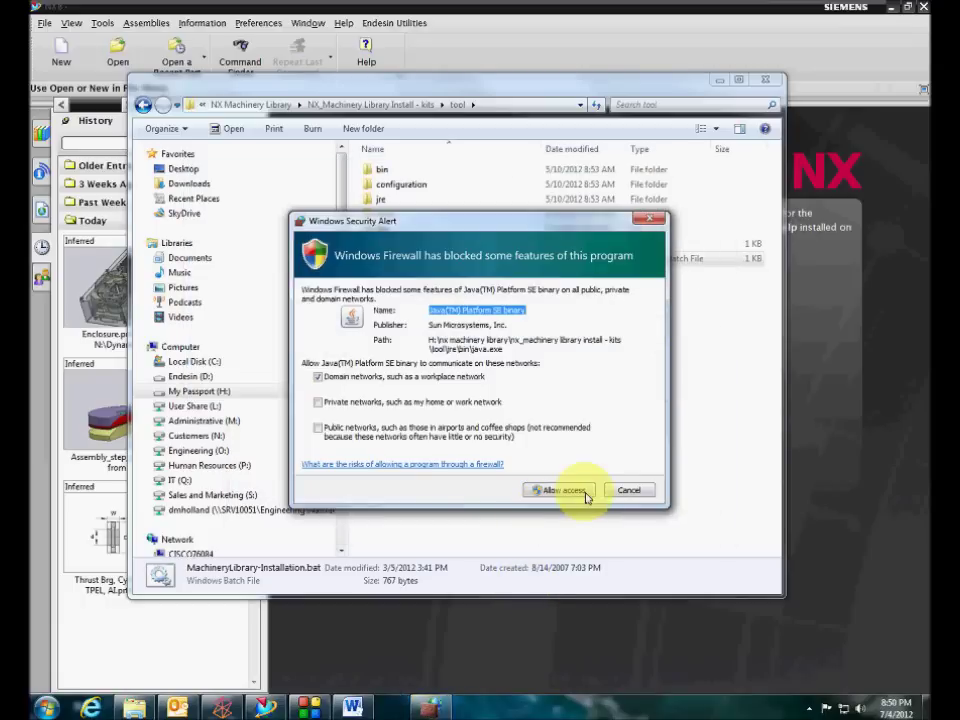
pyautogui.click(629, 491)
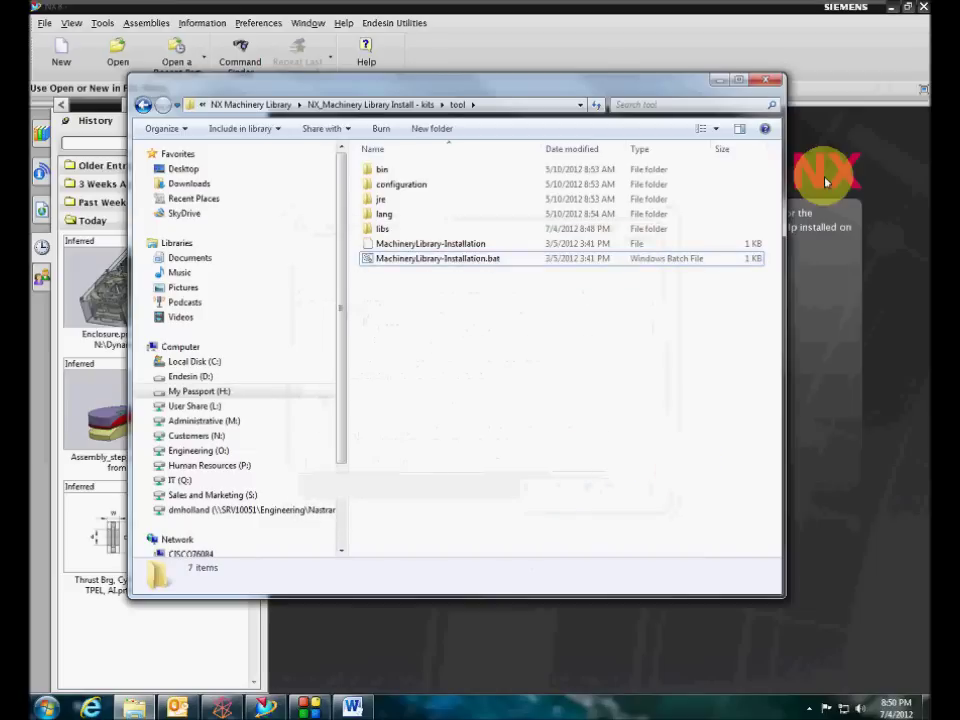
# Return to NX and open, then close, the New part dialog
pyautogui.click(718, 88)
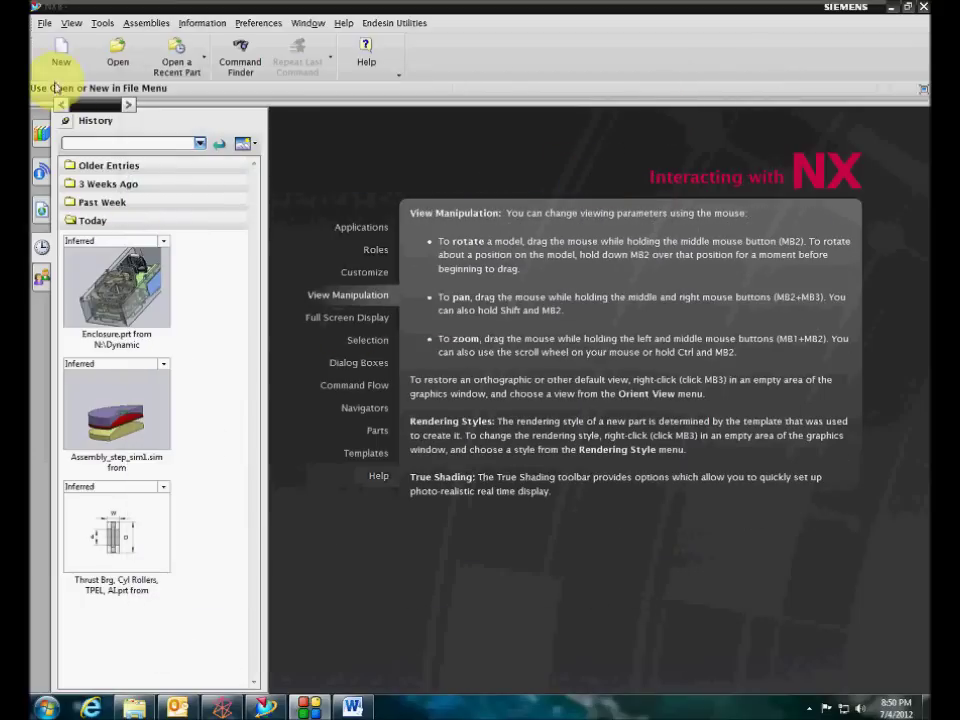
pyautogui.hotkey('ctrl', 'n')
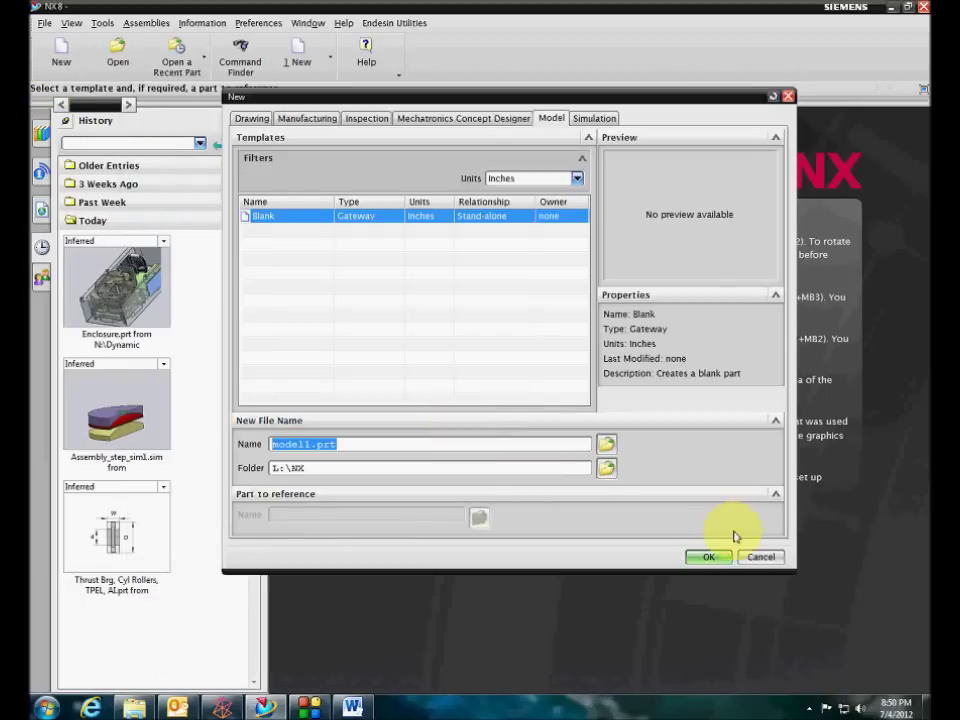
pyautogui.click(720, 558)
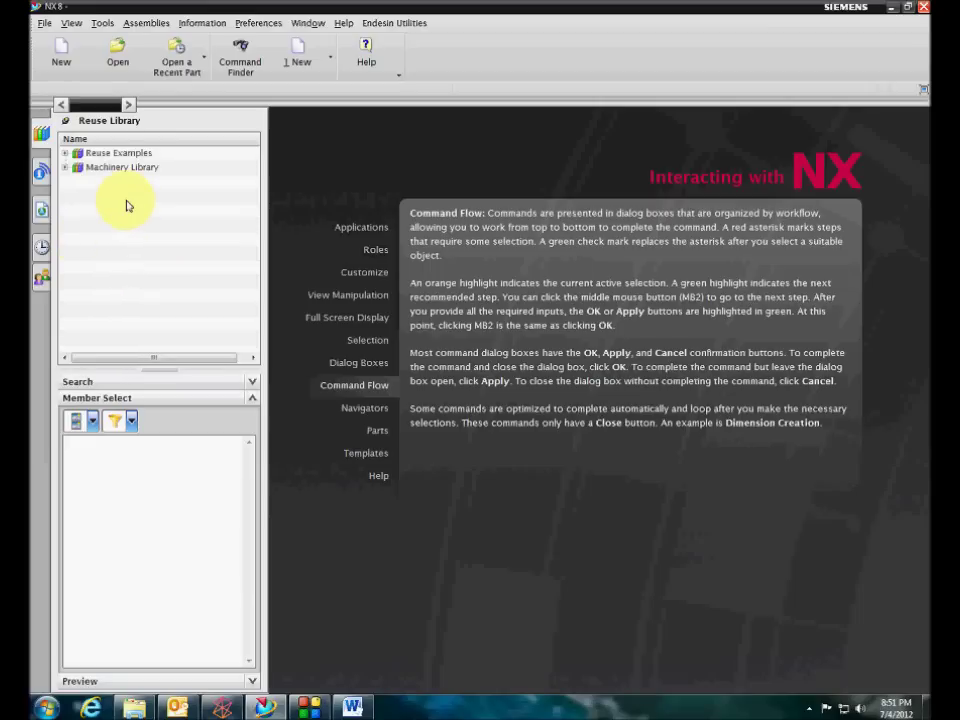
# Widen the Reuse Library panel and right-click it to bring up its options
pyautogui.rightClick(127, 204)
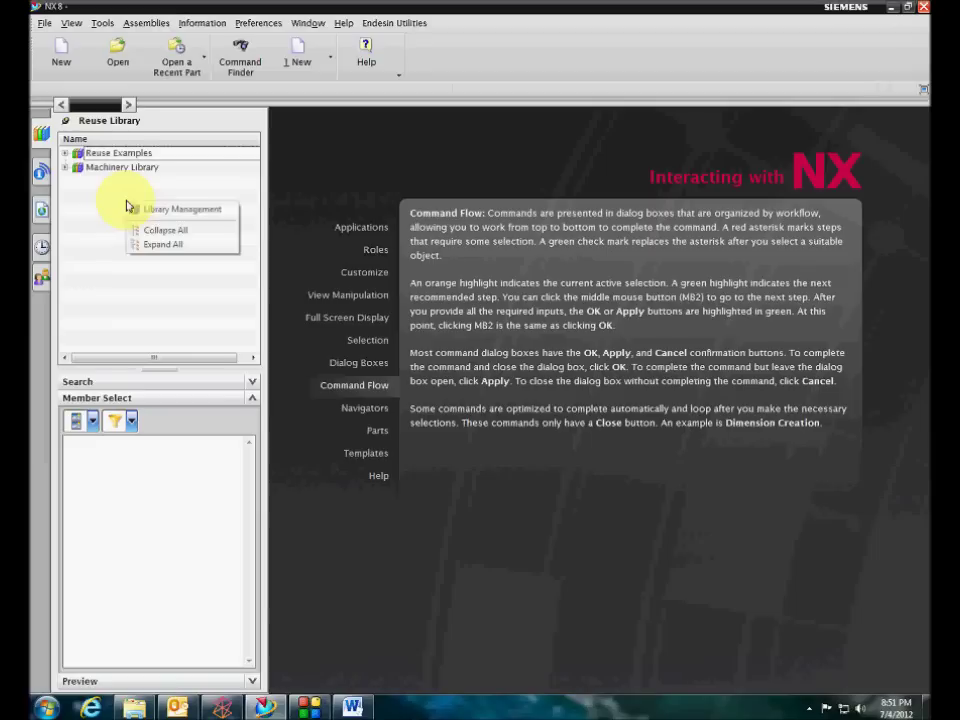
pyautogui.click(94, 206)
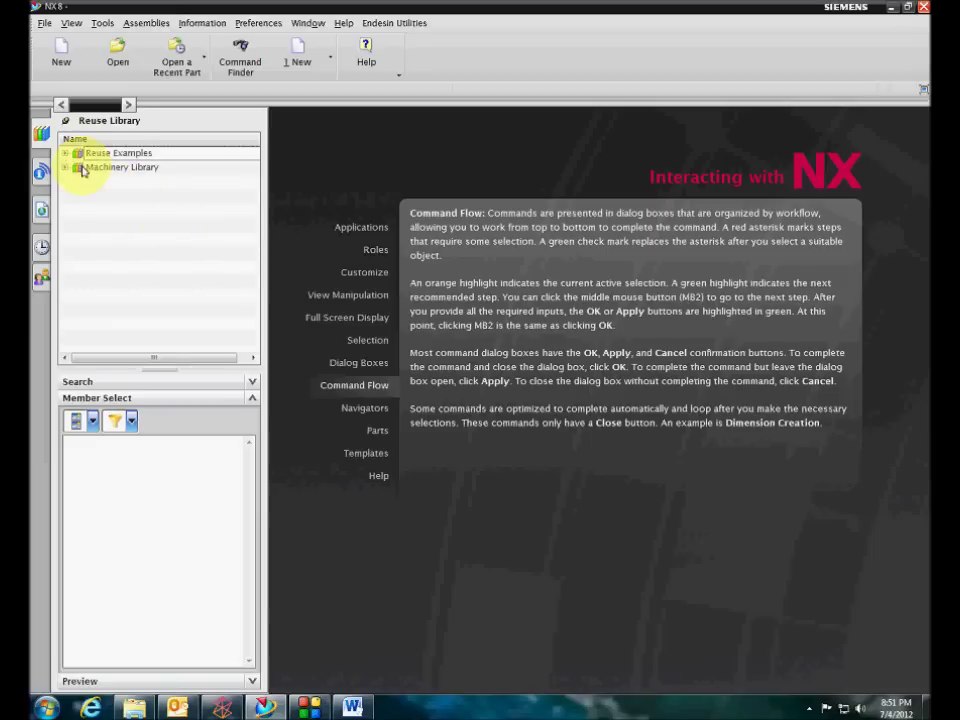
pyautogui.moveTo(265, 206); pyautogui.dragTo(277, 208)
pyautogui.rightClick(240, 217)
# In Library Management, browse Add Library to O:\NX-Config\Machinery Library, cancel, then confirm with OK
pyautogui.click(255, 216)
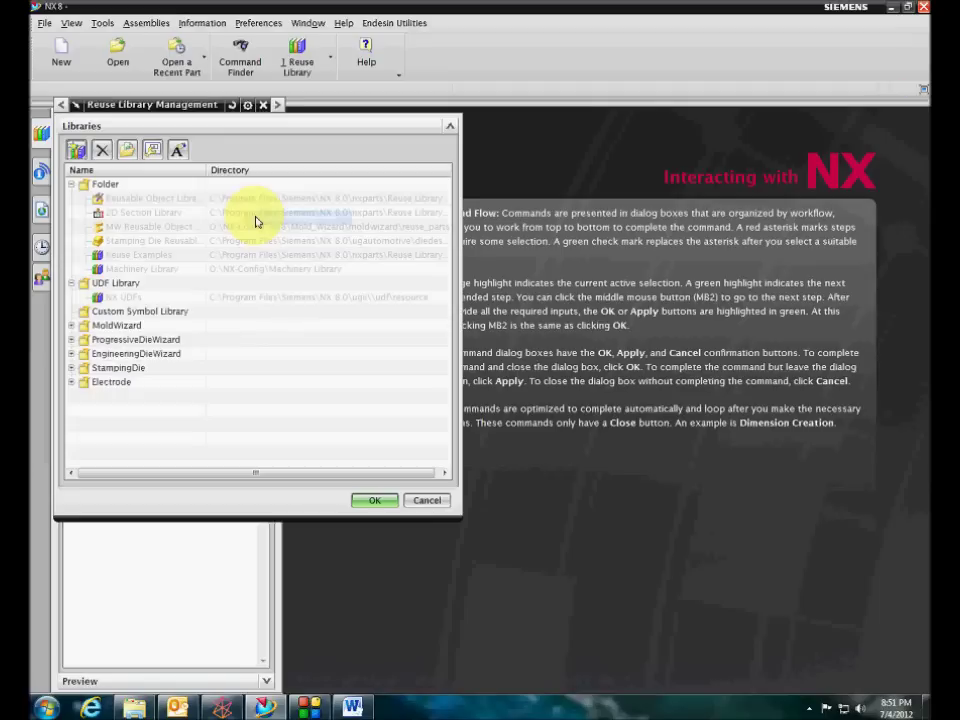
pyautogui.click(279, 106)
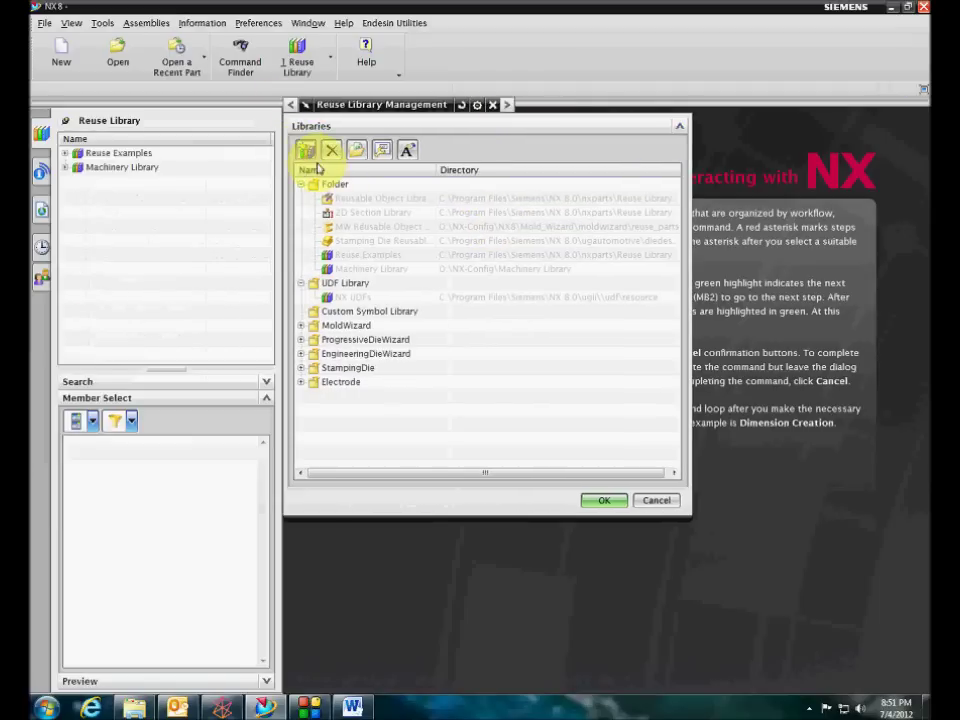
pyautogui.click(310, 150)
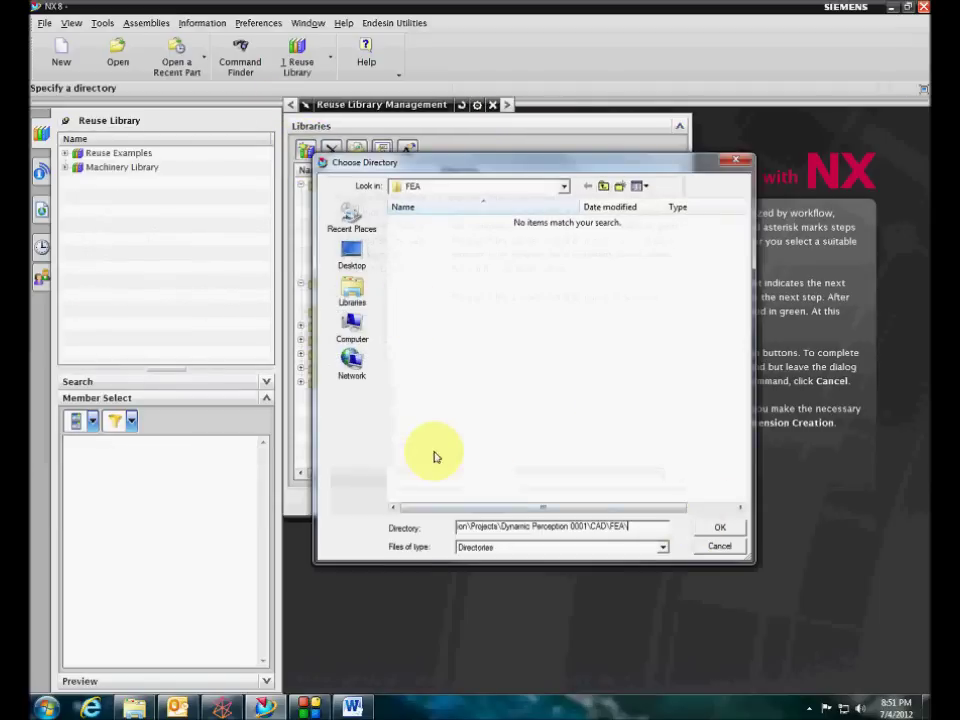
pyautogui.click(352, 325)
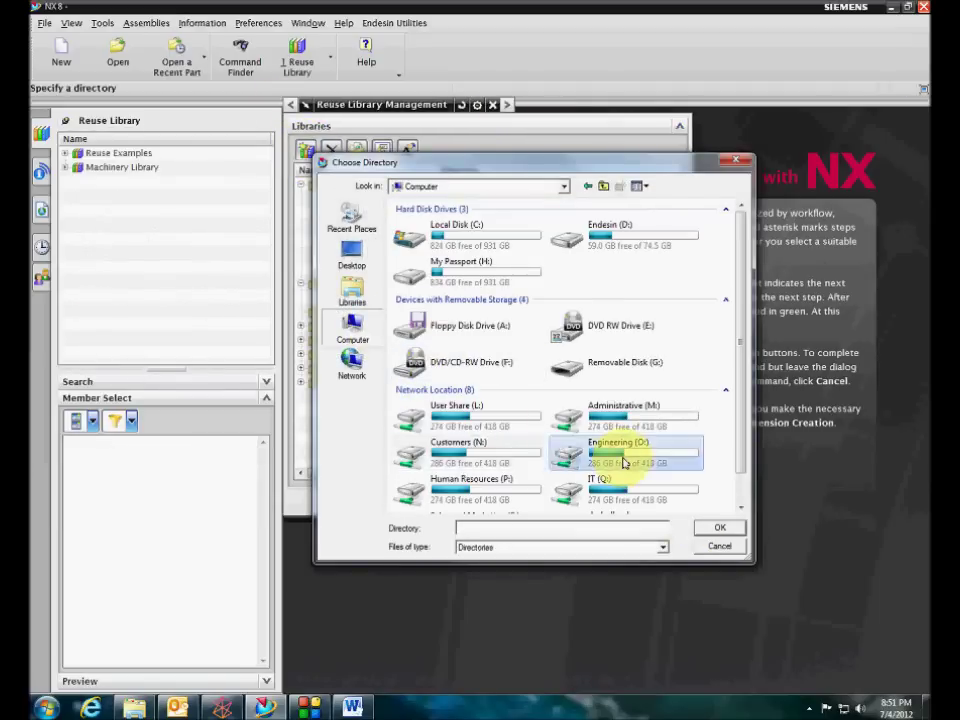
pyautogui.doubleClick(620, 455)
pyautogui.doubleClick(447, 266)
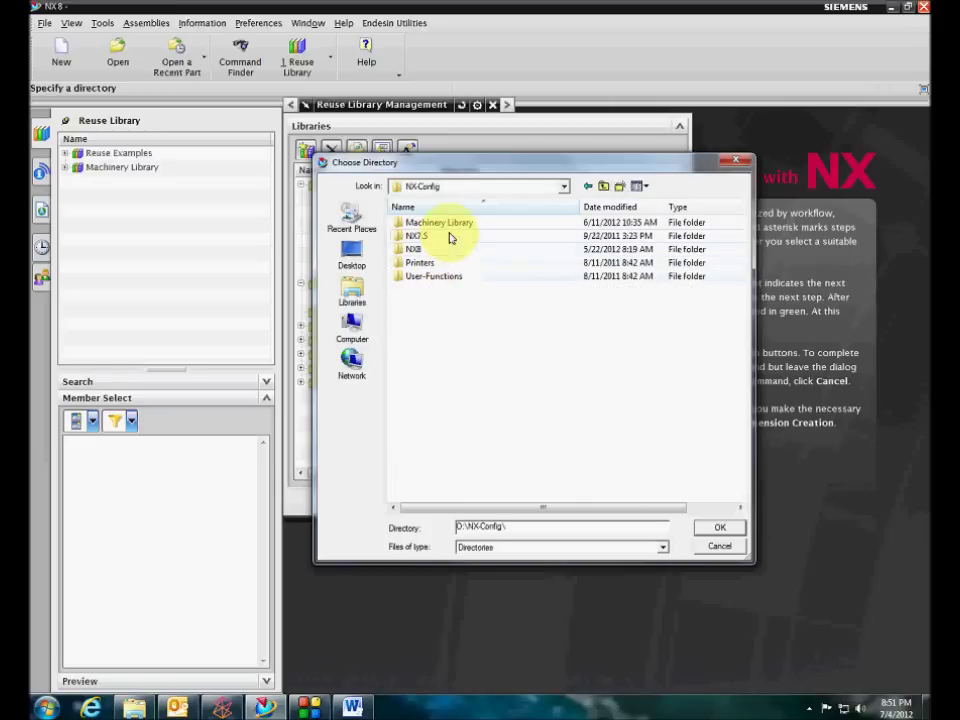
pyautogui.doubleClick(482, 224)
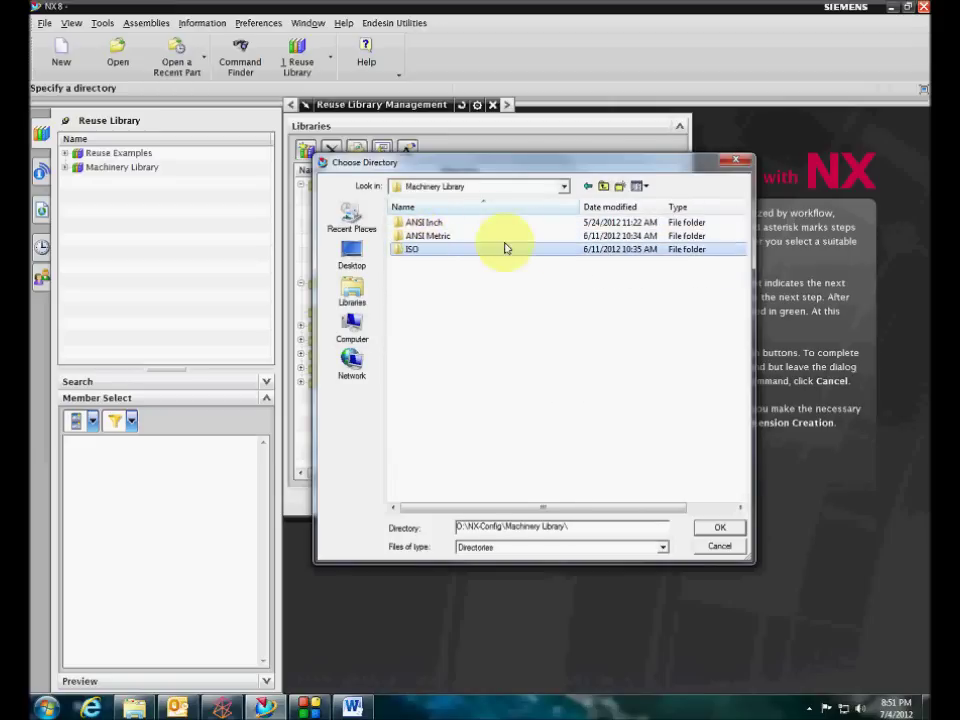
pyautogui.click(588, 187)
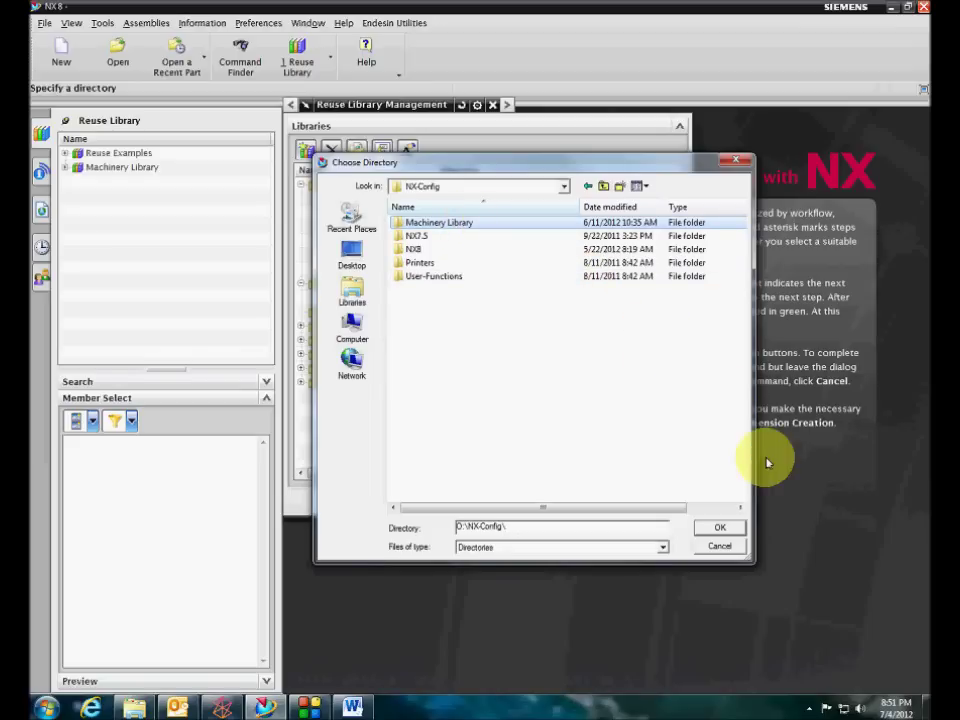
pyautogui.click(722, 547)
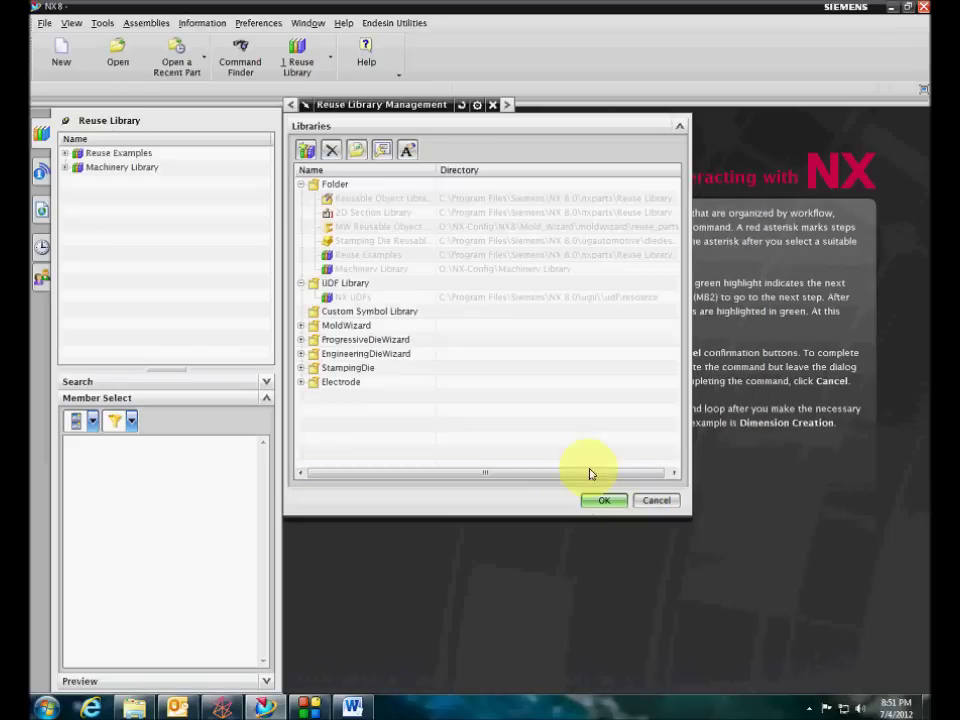
pyautogui.click(604, 500)
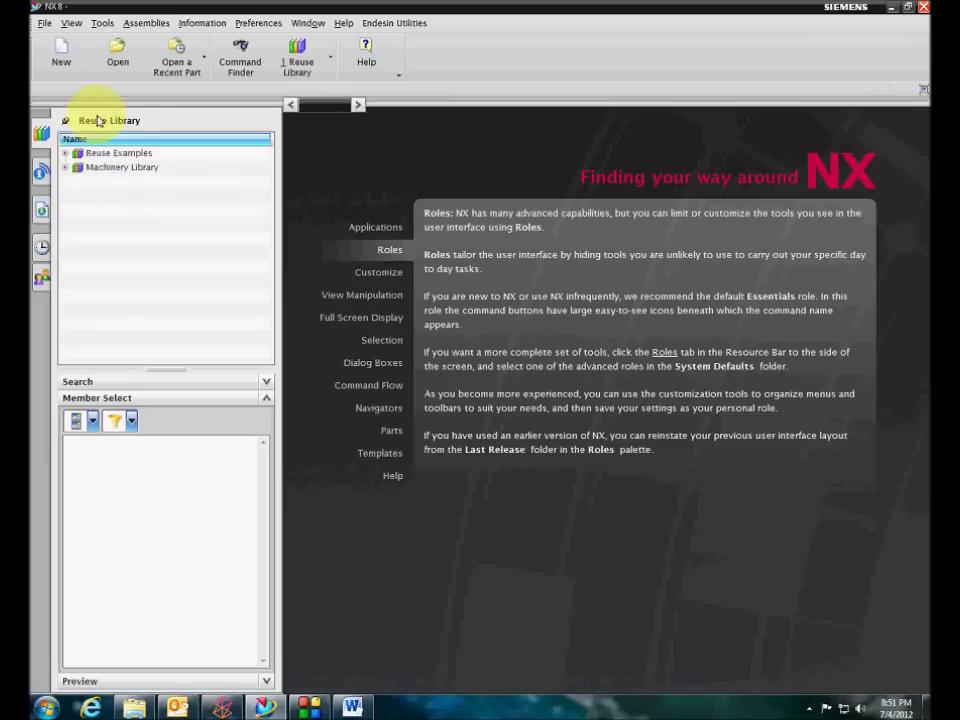
# Open File > Utilities > Customer Defaults, showing the General page at User level in millimetres
pyautogui.click(43, 22)
pyautogui.moveTo(100, 138)
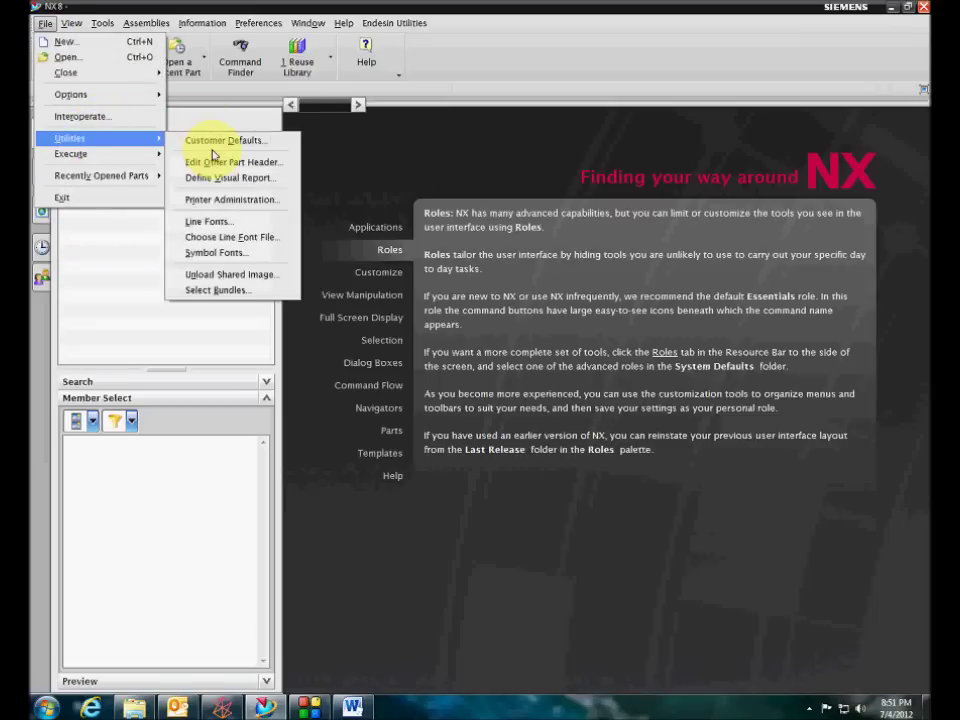
pyautogui.click(218, 140)
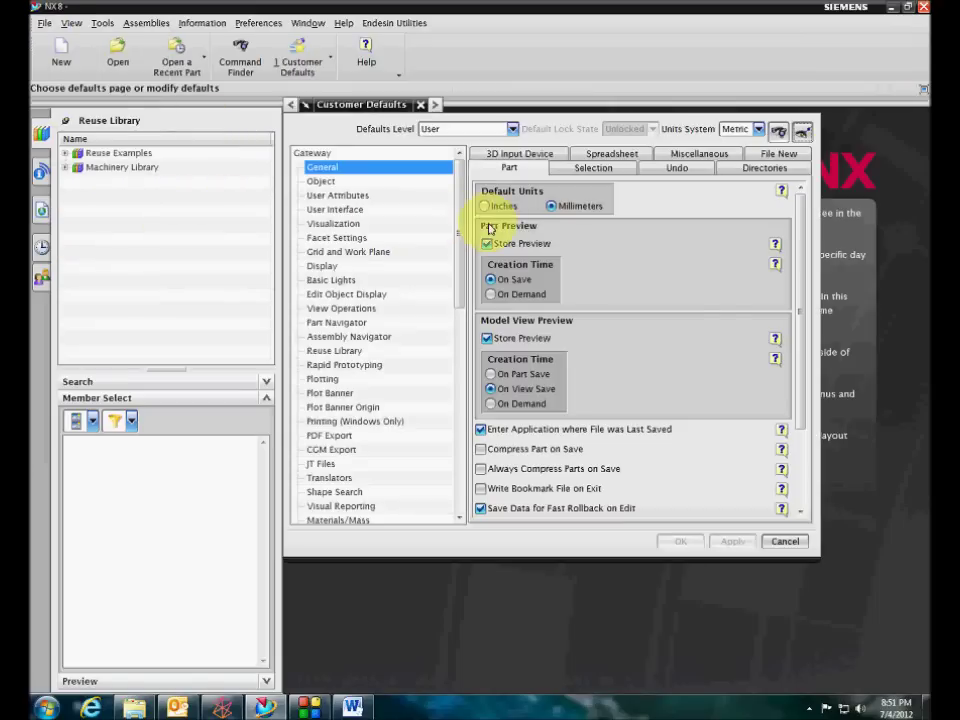
pyautogui.moveTo(787, 460)
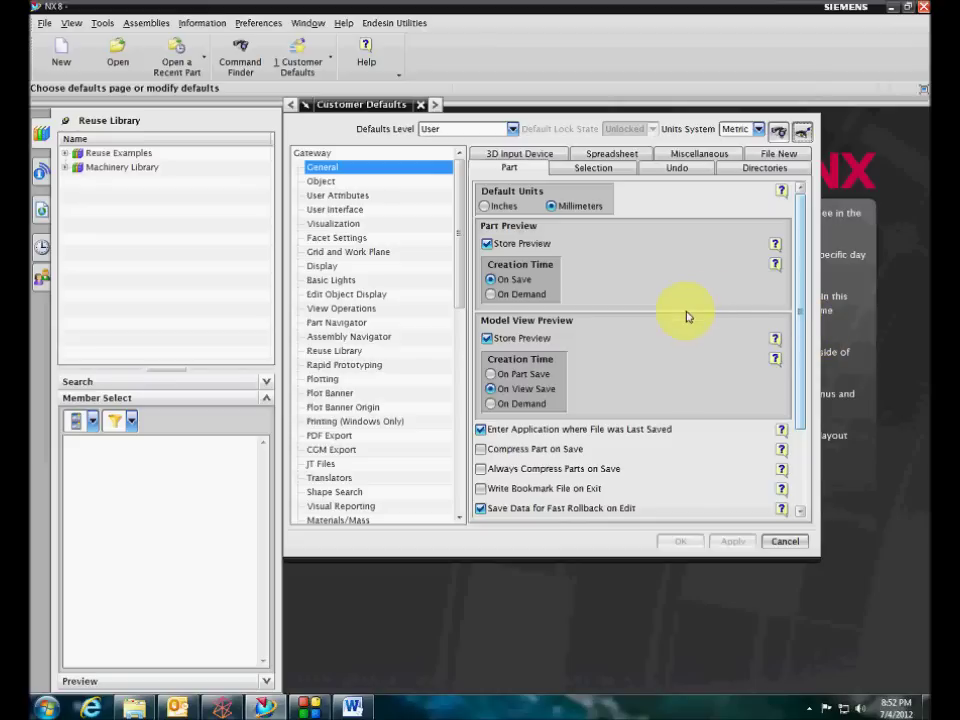
# Set the defaults level to Site and show the Reuse Library page
pyautogui.click(449, 130)
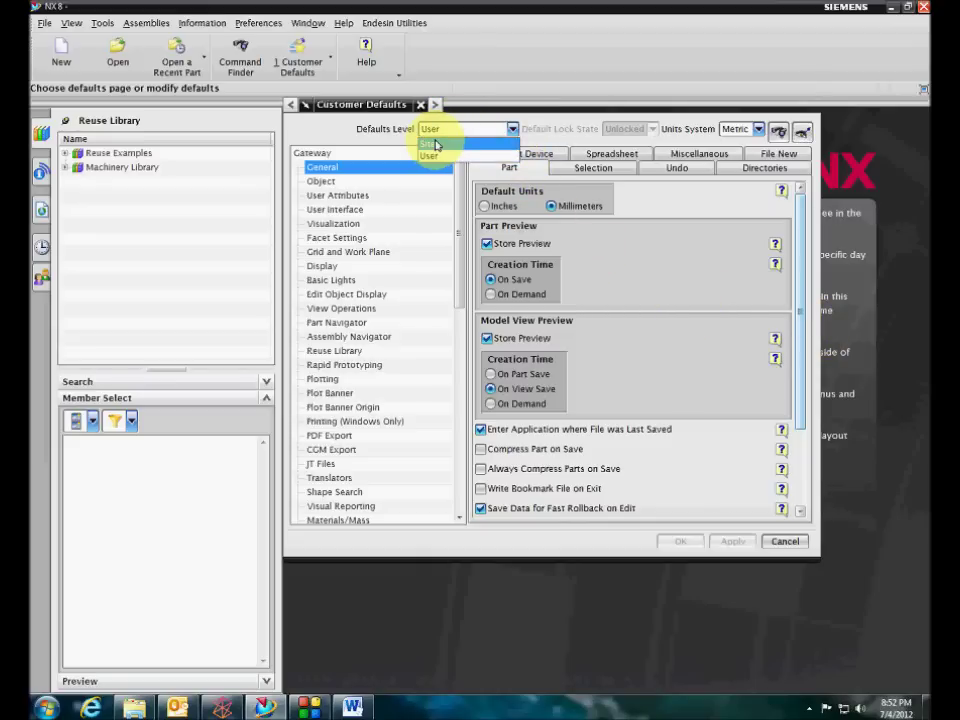
pyautogui.click(435, 146)
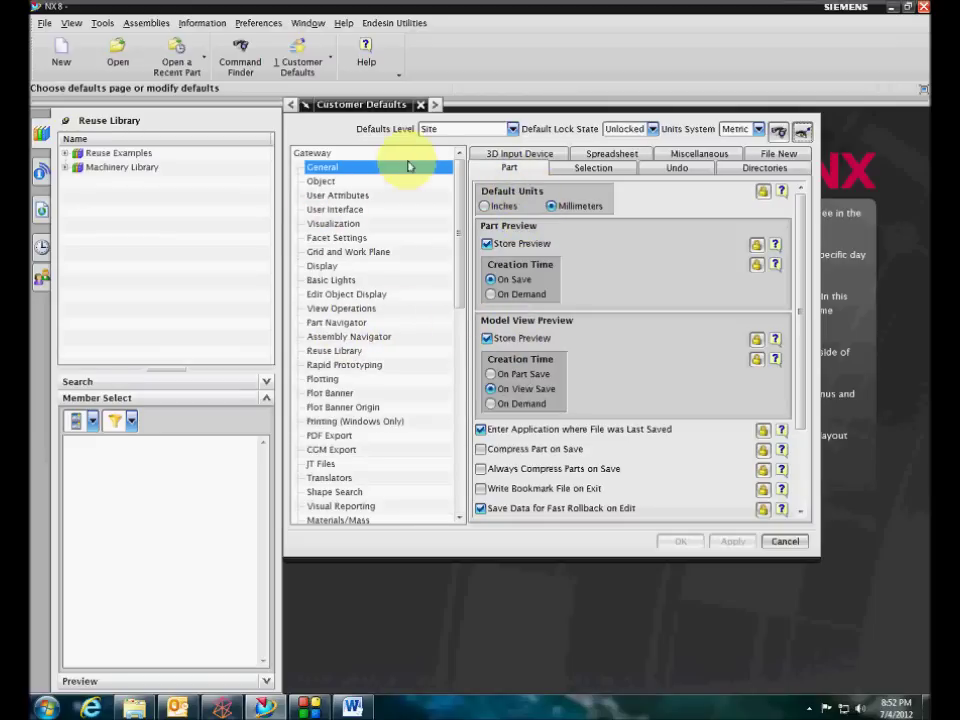
pyautogui.click(334, 351)
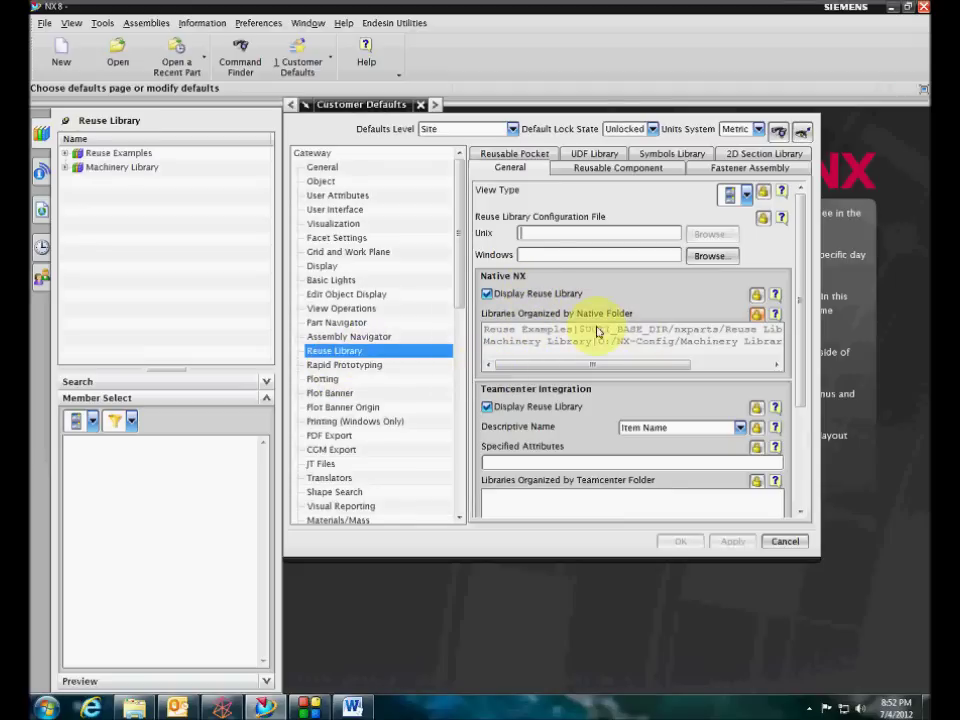
# Unlock the native folder list, inspect the Machinery Library path O:/NX-Config/Machinery Library, and relock it
pyautogui.click(757, 314)
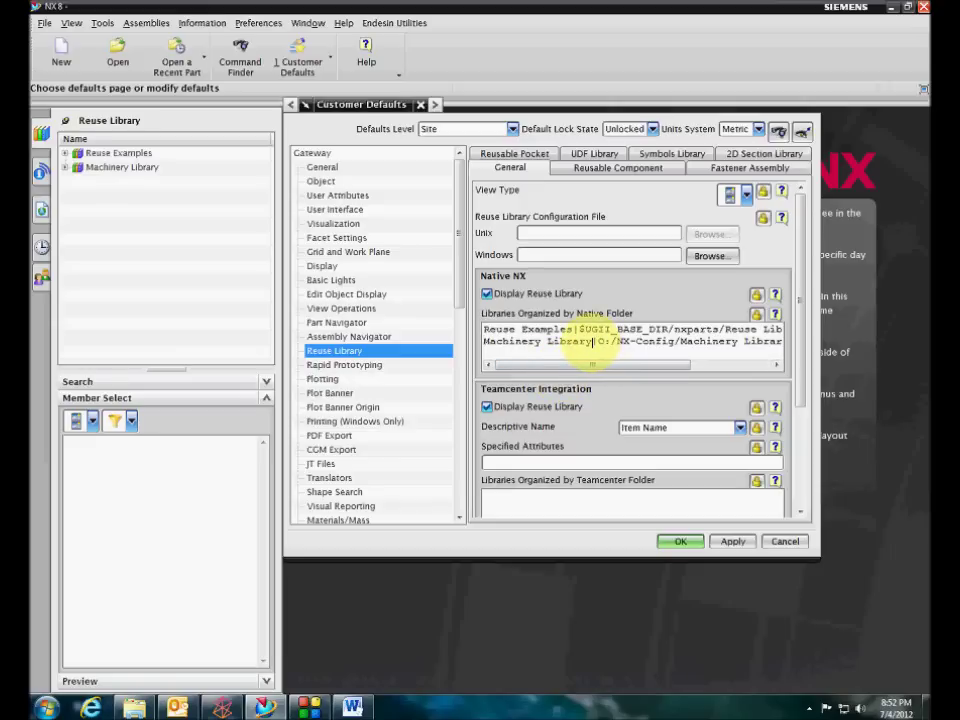
pyautogui.moveTo(598, 341); pyautogui.dragTo(791, 341)
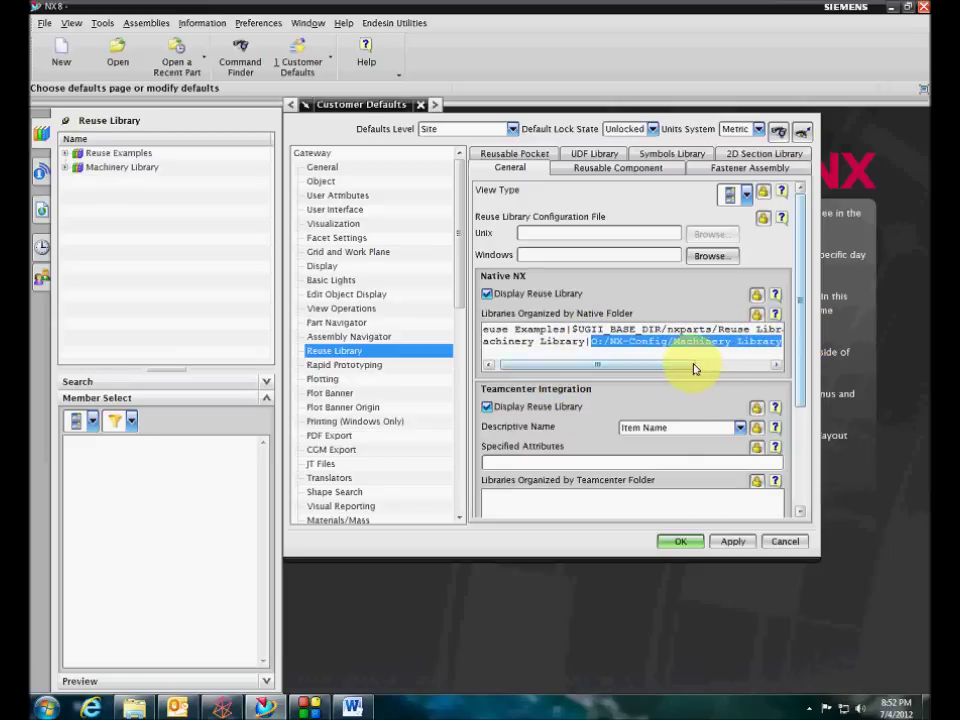
pyautogui.moveTo(694, 366); pyautogui.dragTo(628, 386)
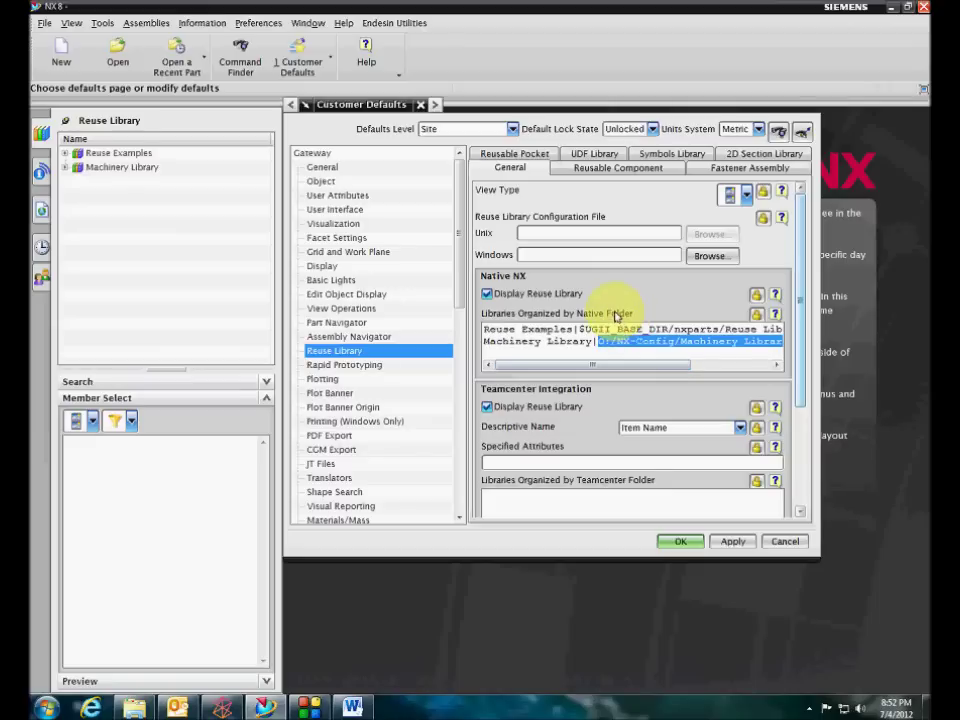
pyautogui.click(755, 316)
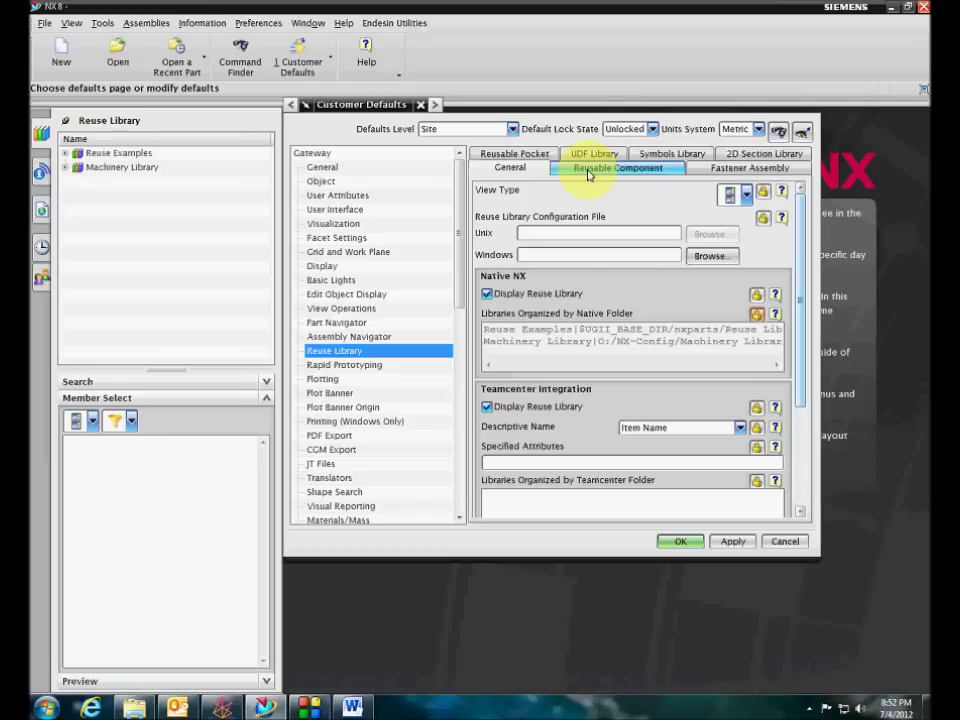
# Review the Reusable Component tab's Windows Part Family Save Directory, then switch back to Explorer
pyautogui.click(589, 170)
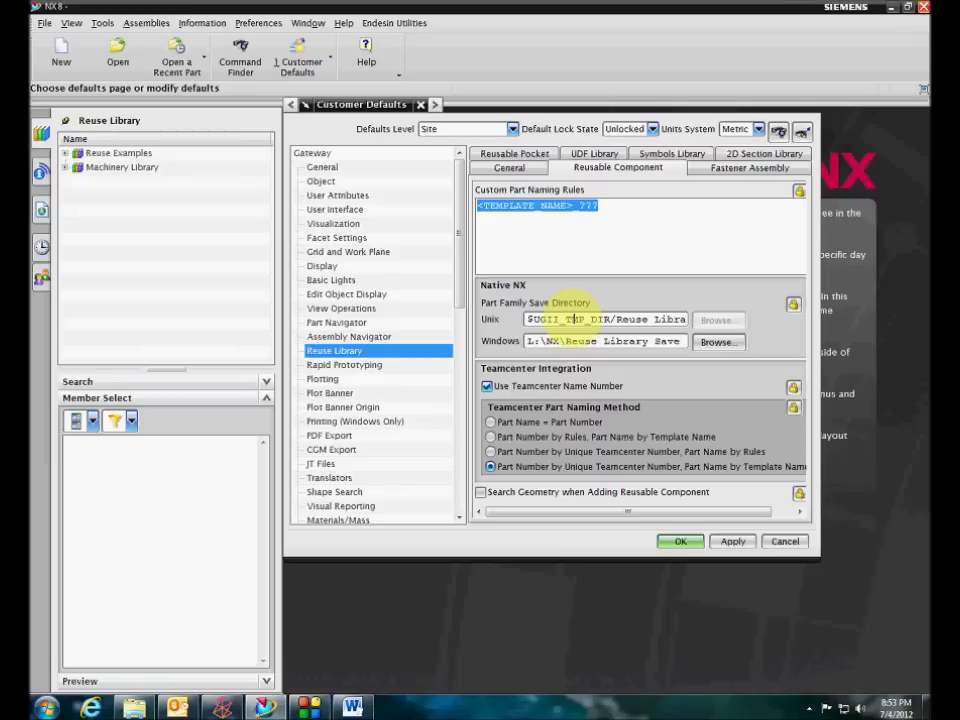
pyautogui.click(600, 341)
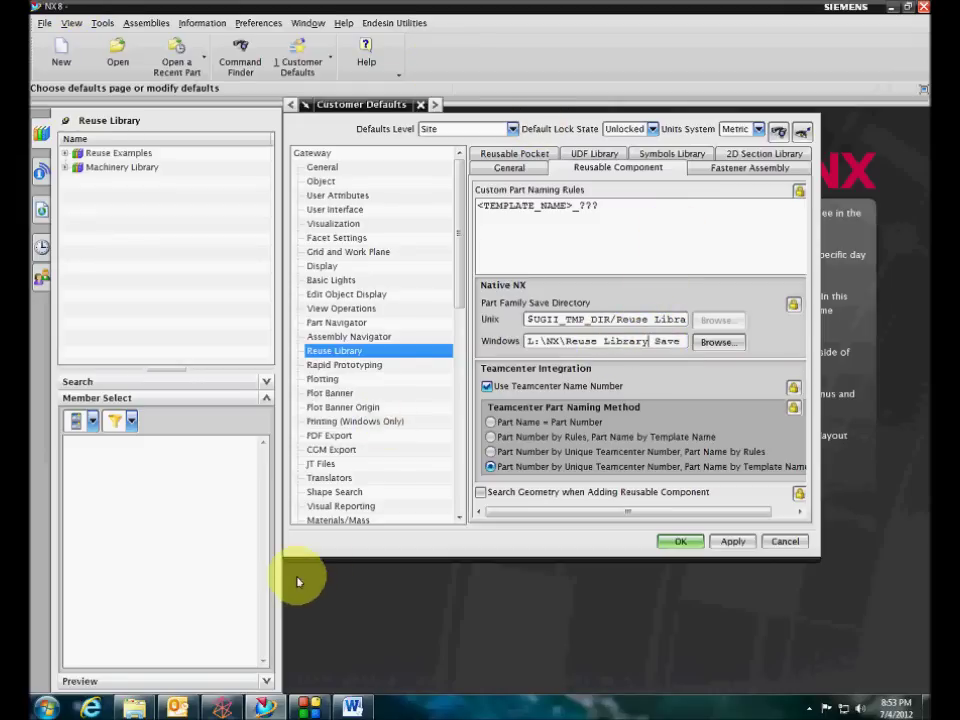
pyautogui.hotkey('alt', 'Tab')
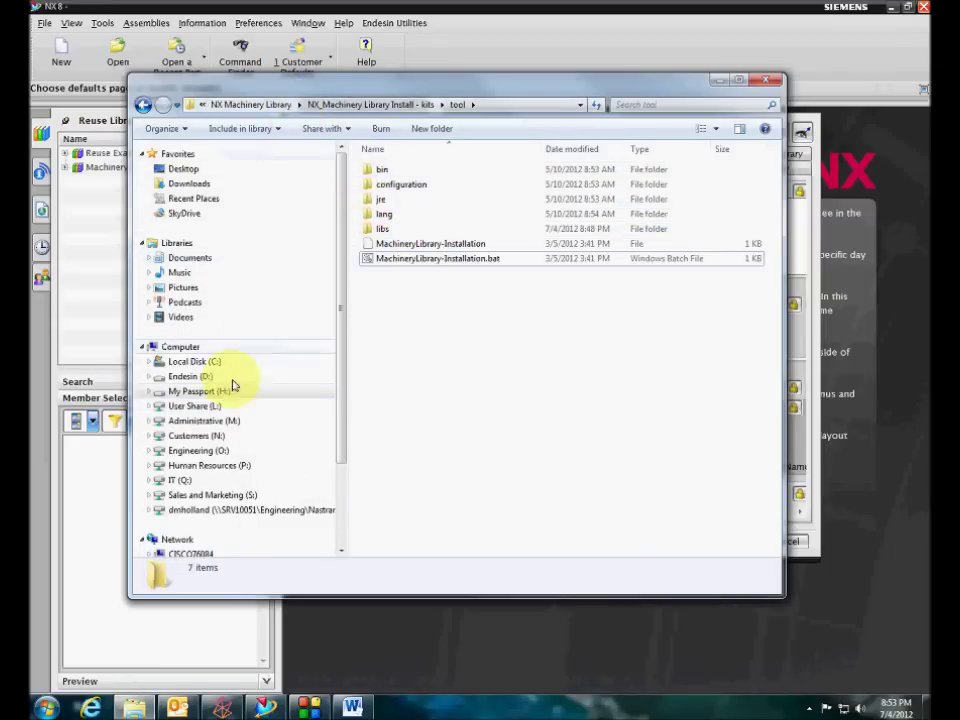
# Create a new folder named 'Part Family Save Directory' in O:\NX-Config
pyautogui.click(198, 450)
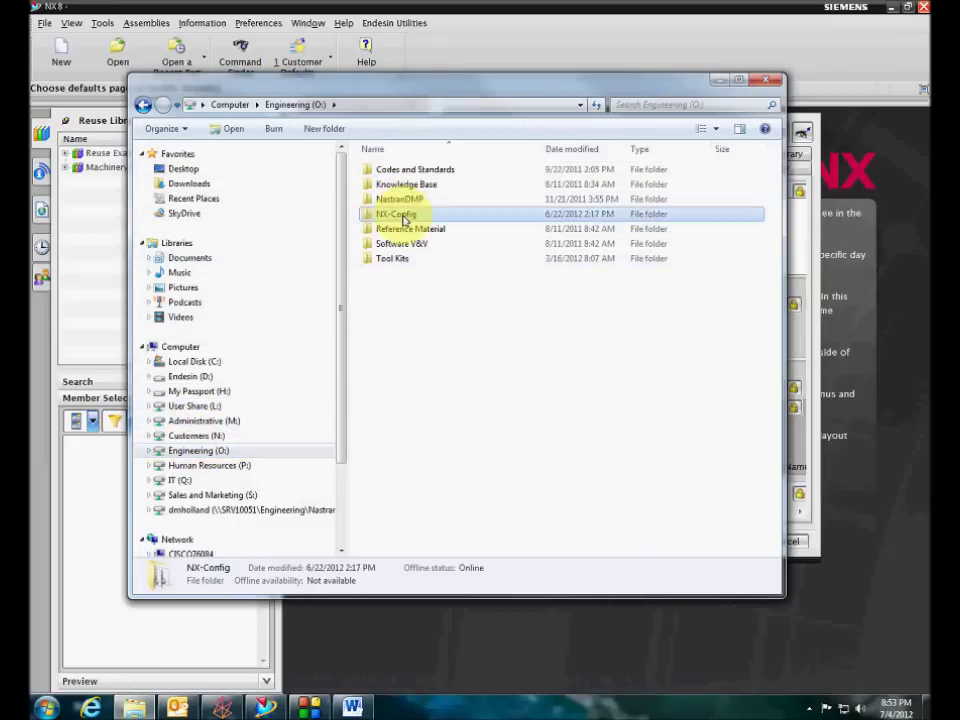
pyautogui.doubleClick(396, 214)
pyautogui.doubleClick(404, 172)
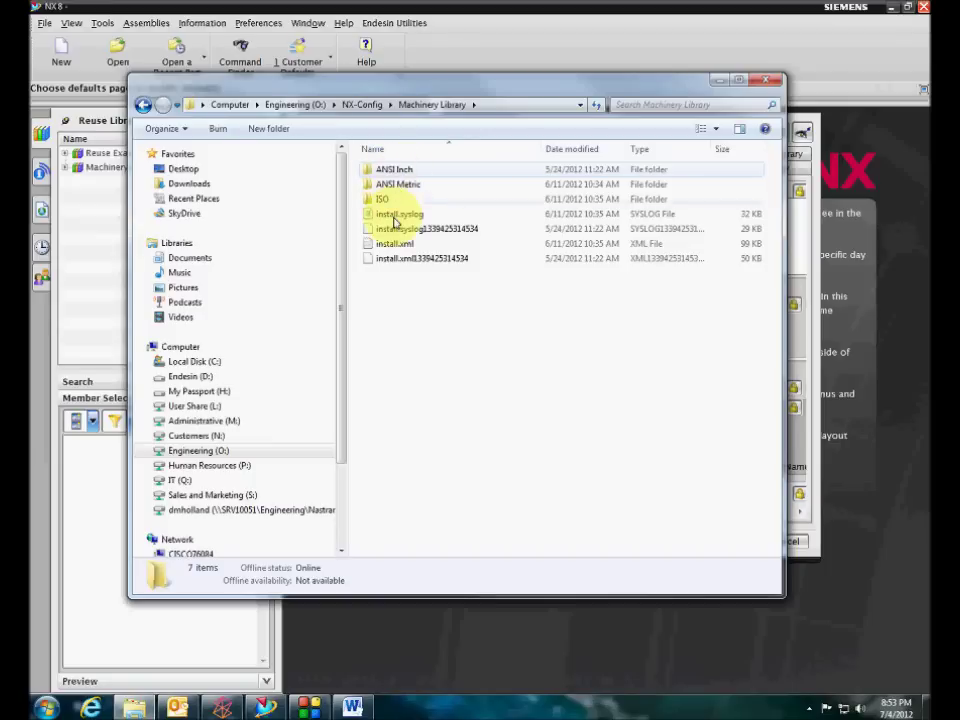
pyautogui.click(143, 104)
pyautogui.rightClick(407, 310)
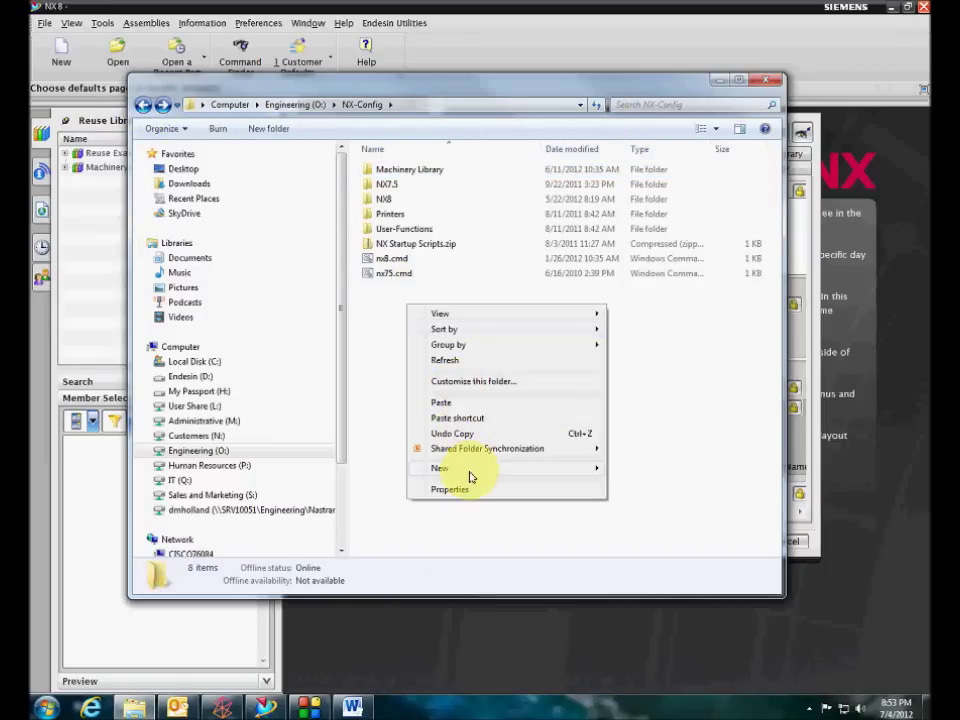
pyautogui.moveTo(462, 468)
pyautogui.click(645, 215)
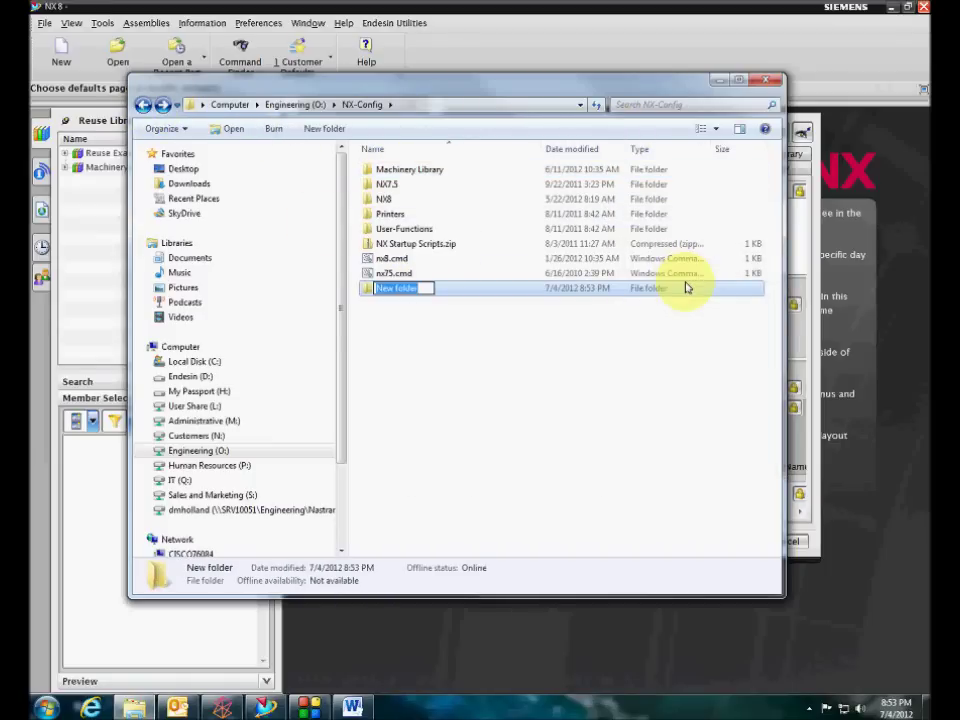
pyautogui.write('Part Family Save')
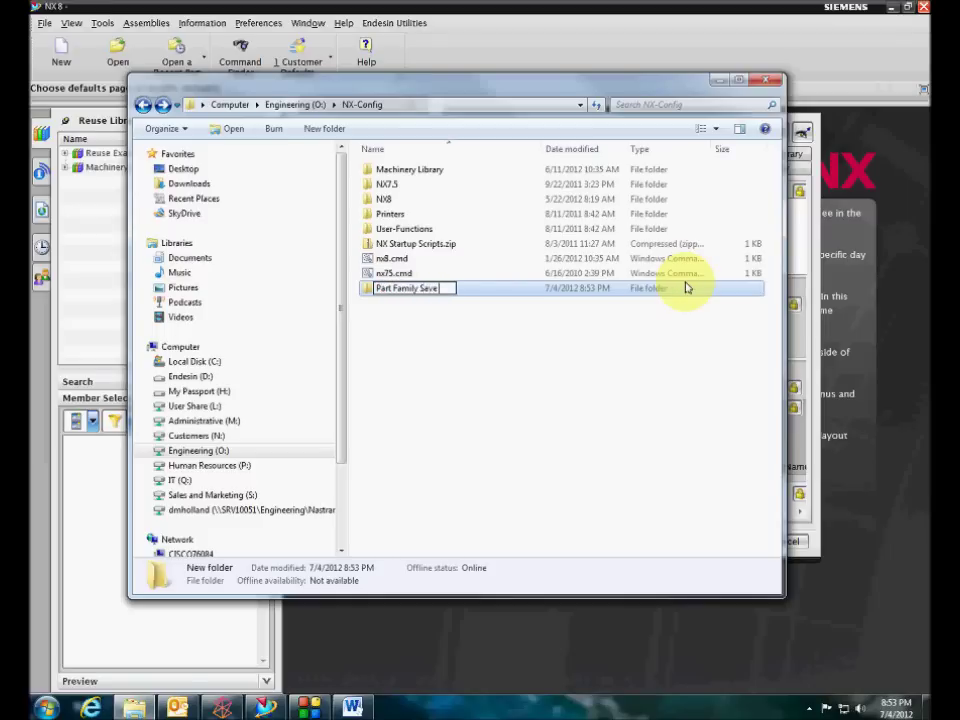
pyautogui.write(' Directory')
pyautogui.press('Return')
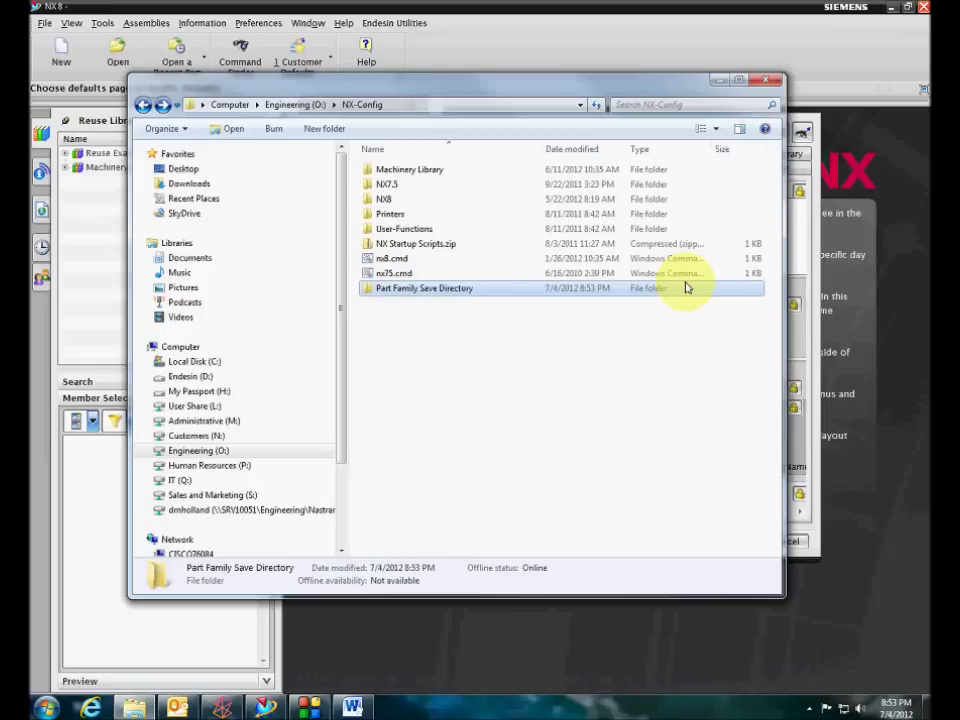
# Inside it, create a subfolder named with the user's login name, then return to NX
pyautogui.doubleClick(686, 288)
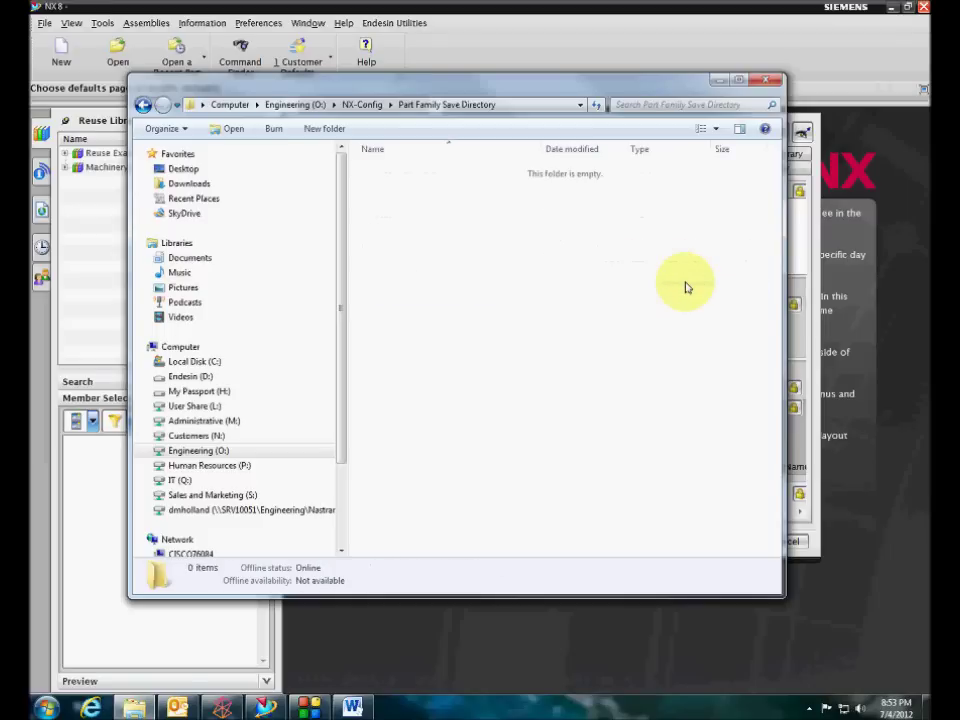
pyautogui.rightClick(364, 357)
pyautogui.moveTo(493, 527)
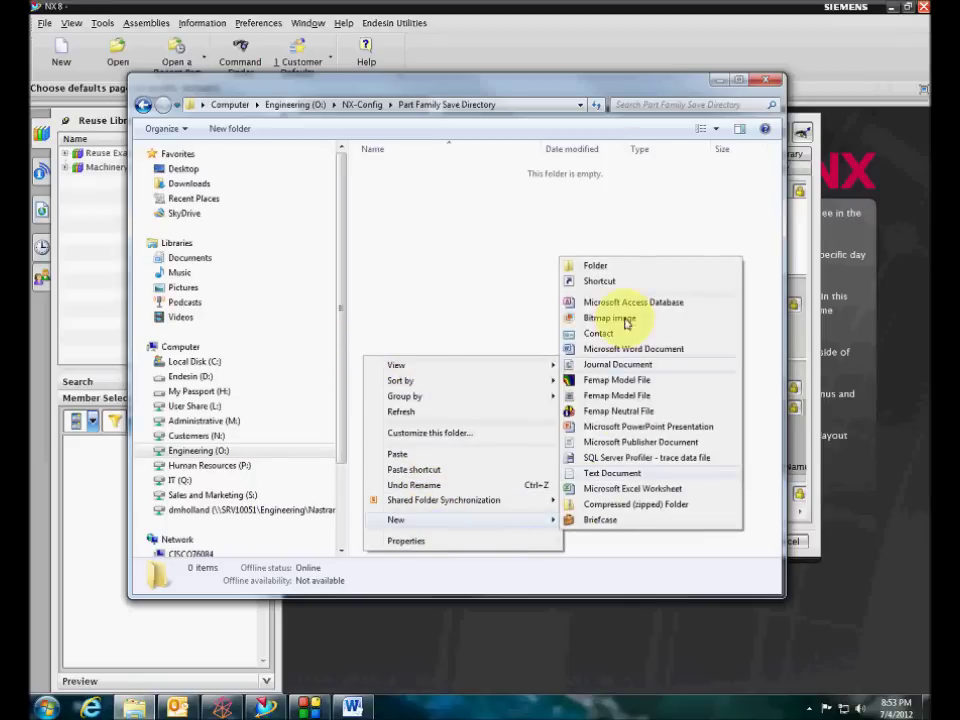
pyautogui.click(612, 264)
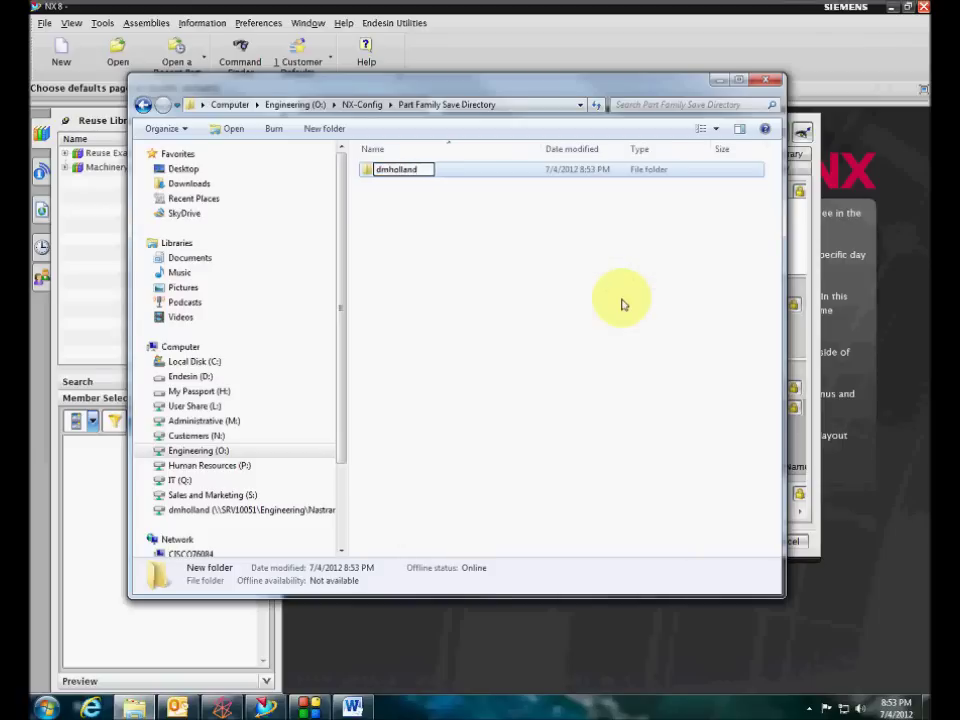
pyautogui.press('Return')
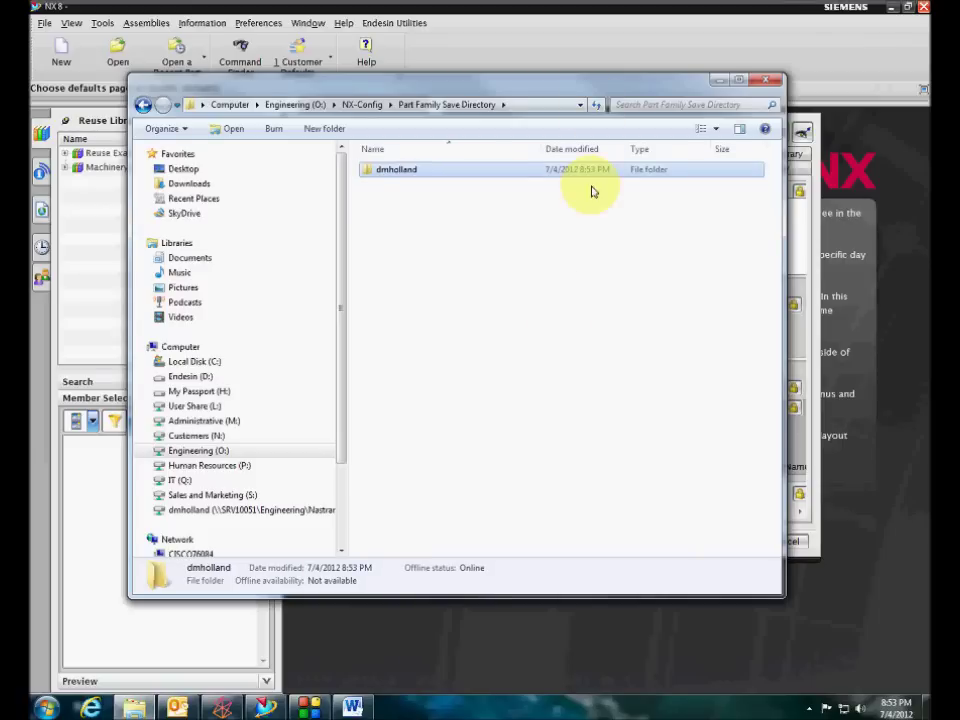
pyautogui.click(581, 15)
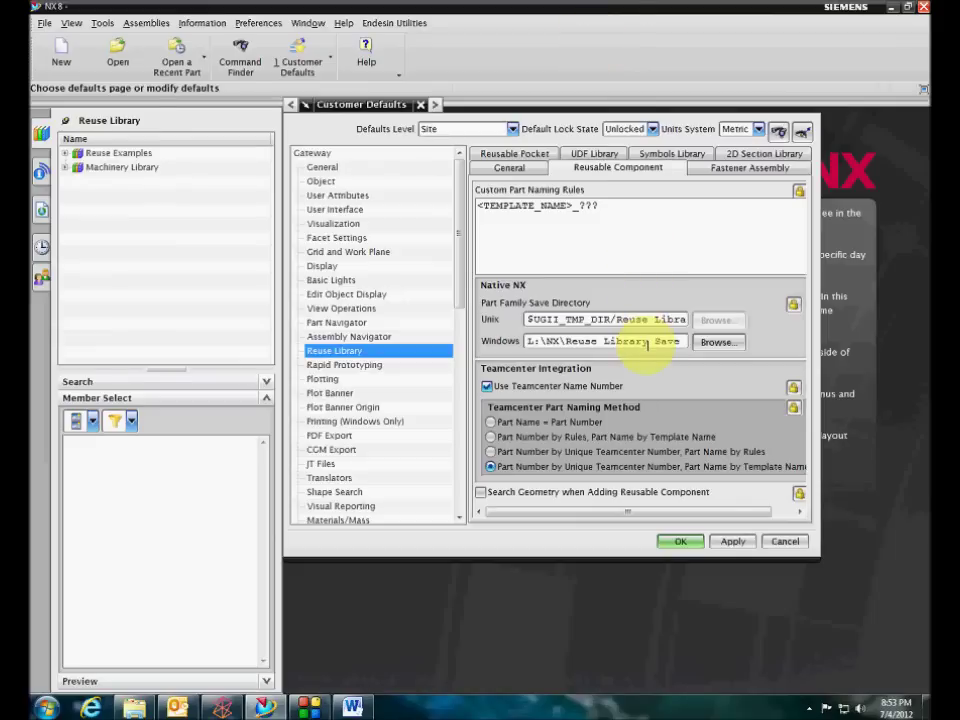
# Browse the Windows Part Family Save Directory to O:\NX-Config\Part Family Save Directory and accept it
pyautogui.click(710, 341)
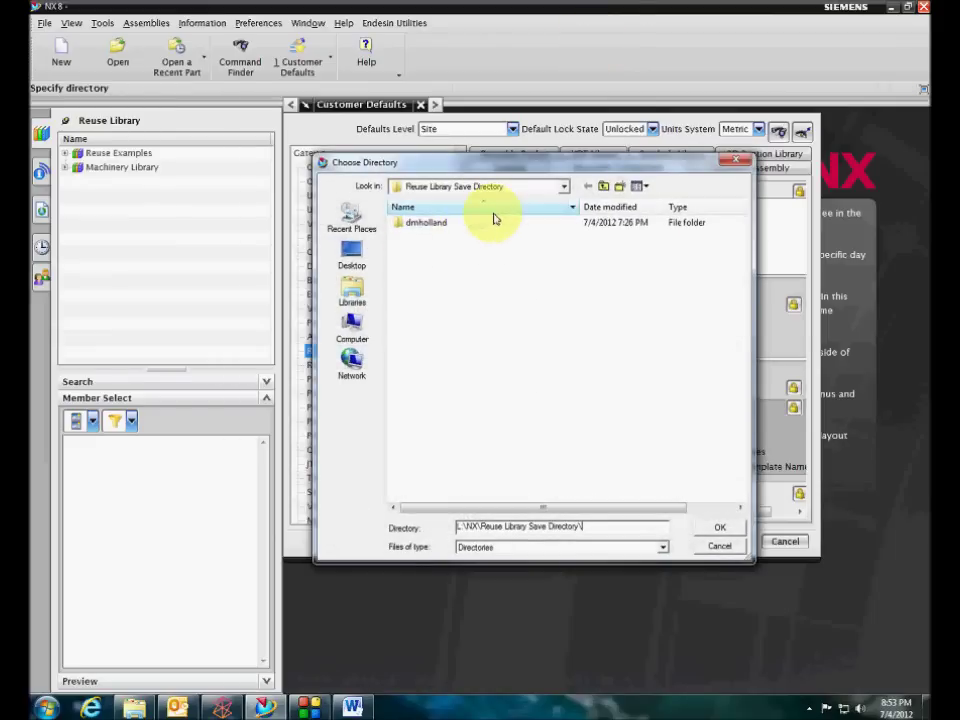
pyautogui.click(604, 187)
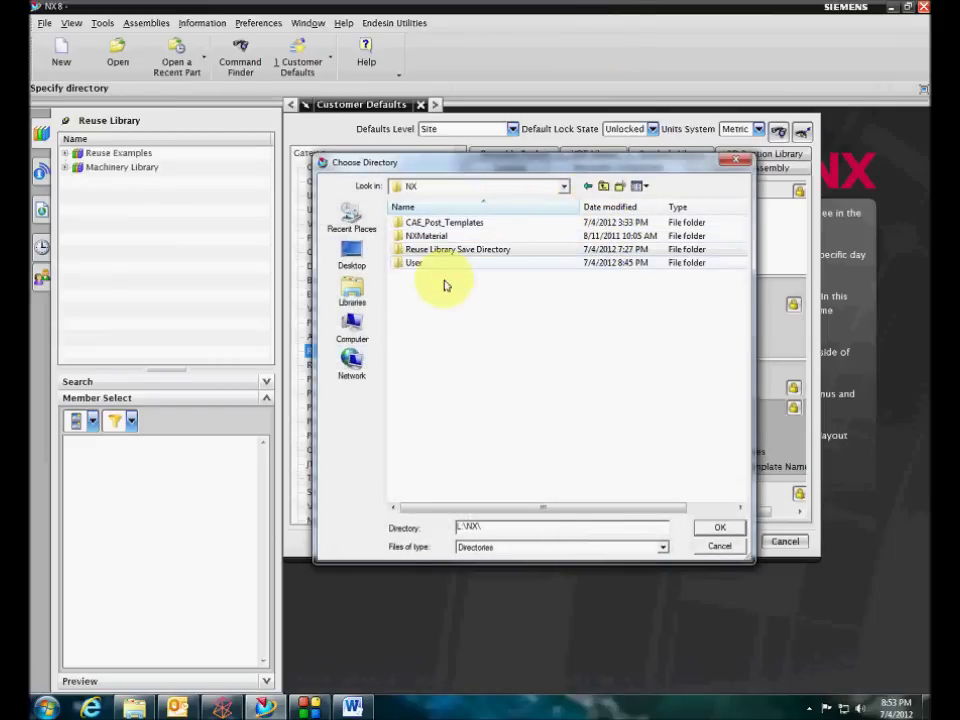
pyautogui.click(352, 322)
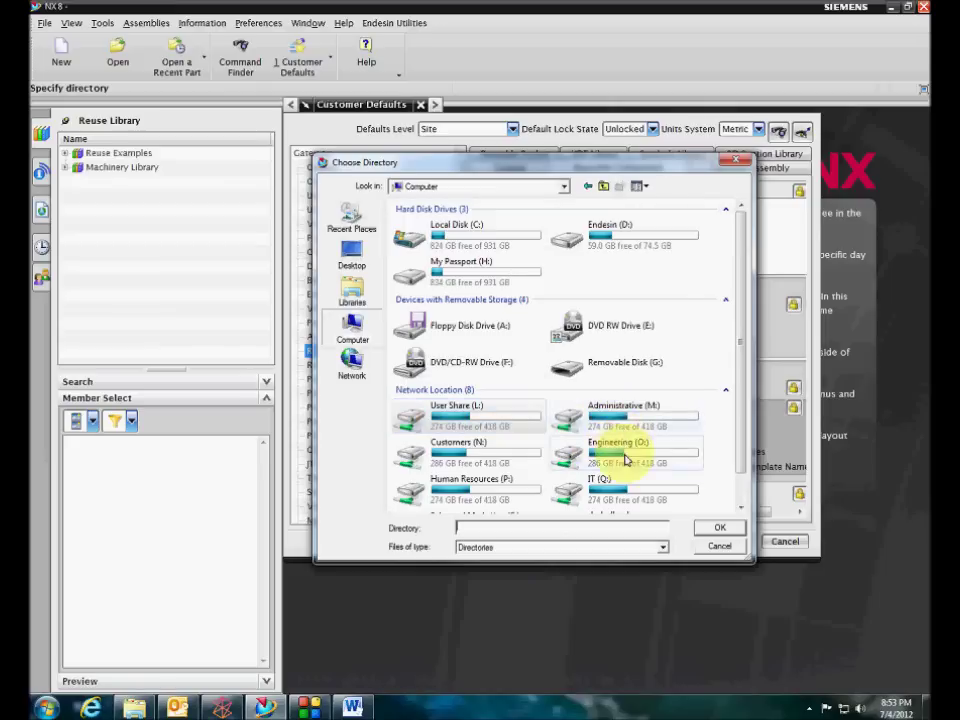
pyautogui.doubleClick(626, 454)
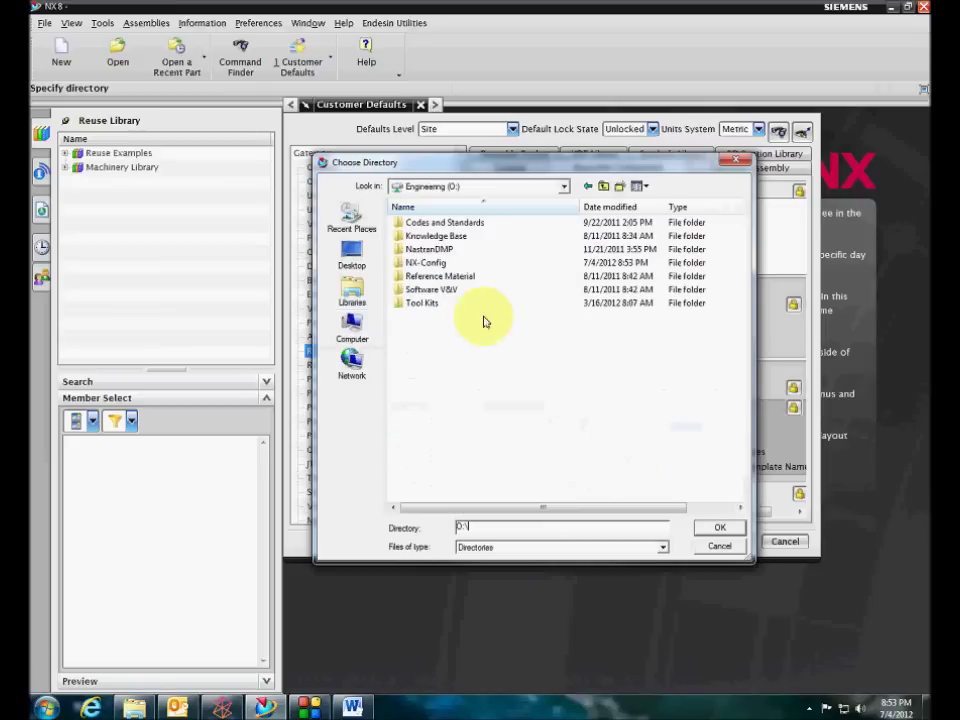
pyautogui.doubleClick(438, 262)
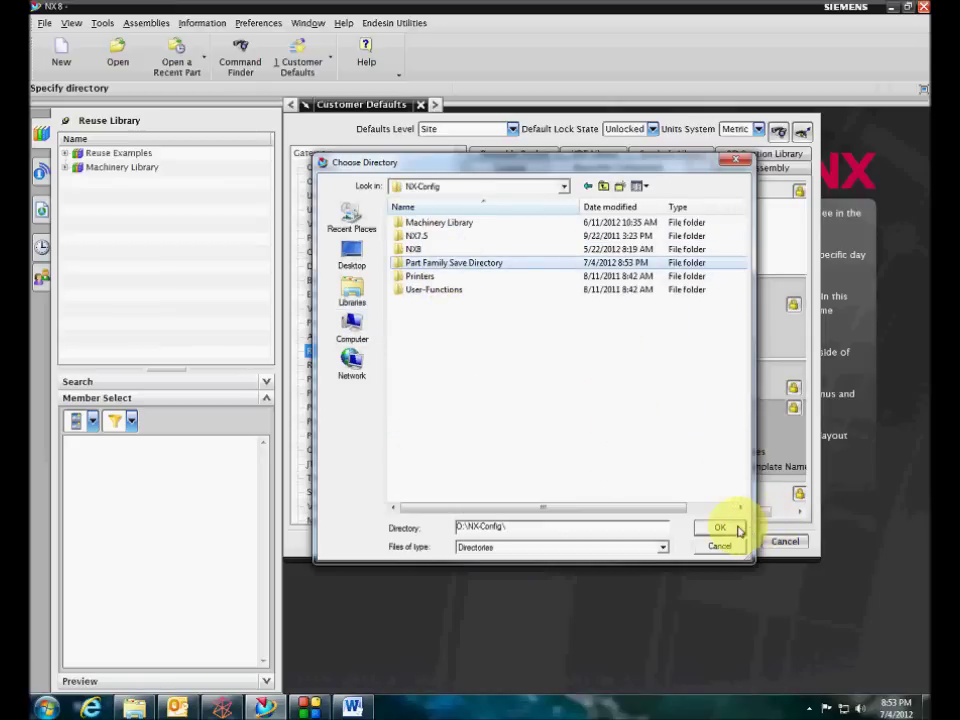
pyautogui.doubleClick(490, 265)
pyautogui.click(712, 529)
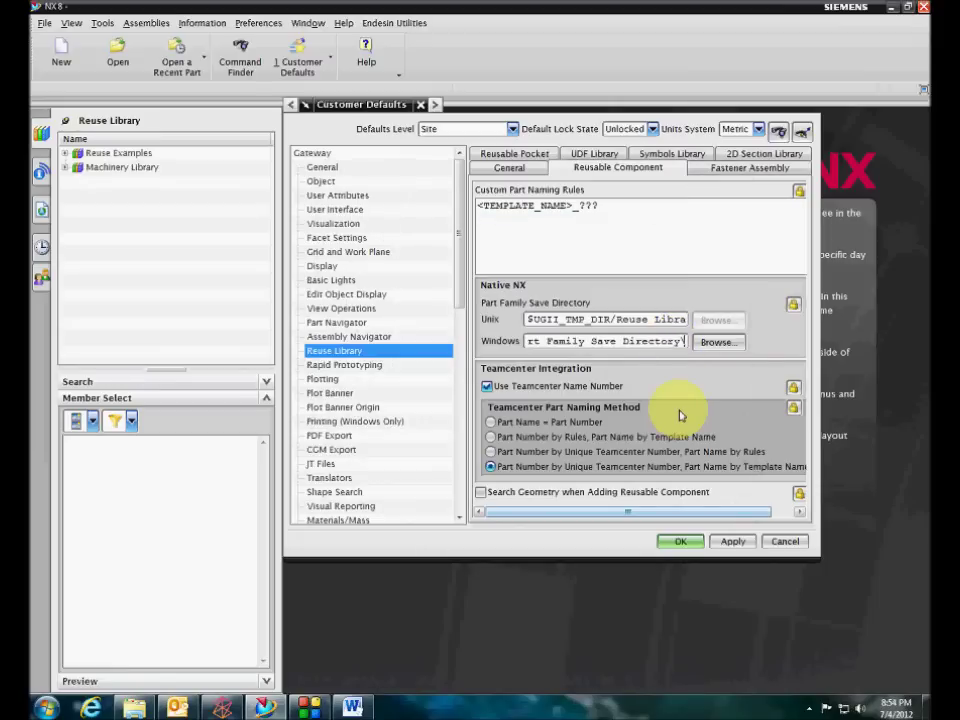
# Append $USERNAME to the Windows save path and check the Unix path field
pyautogui.write('$USERNA')
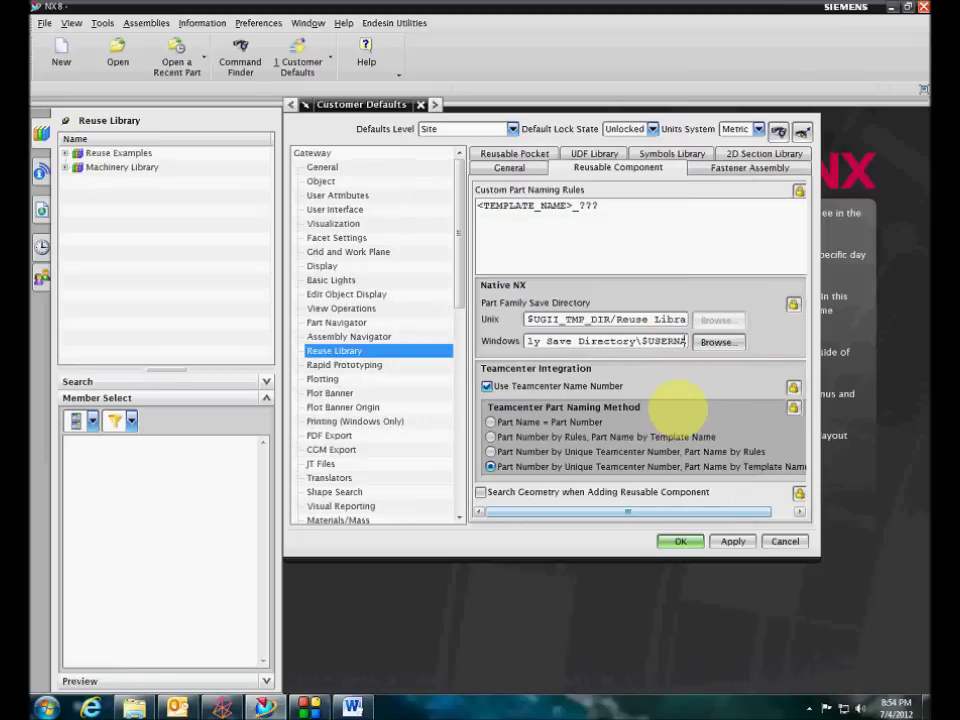
pyautogui.write('ME')
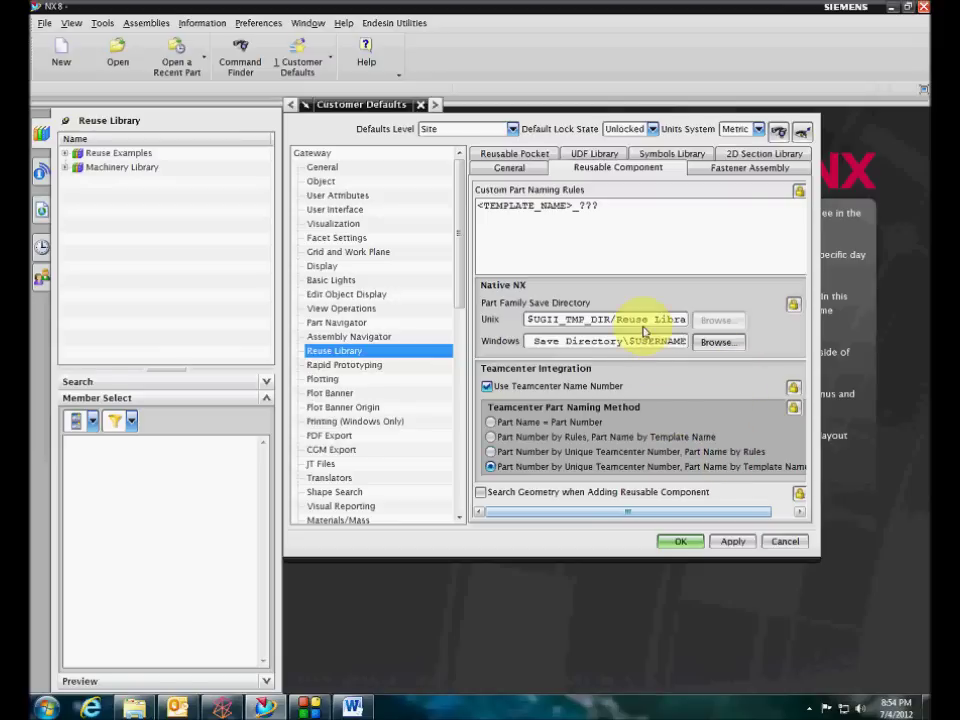
pyautogui.click(645, 320)
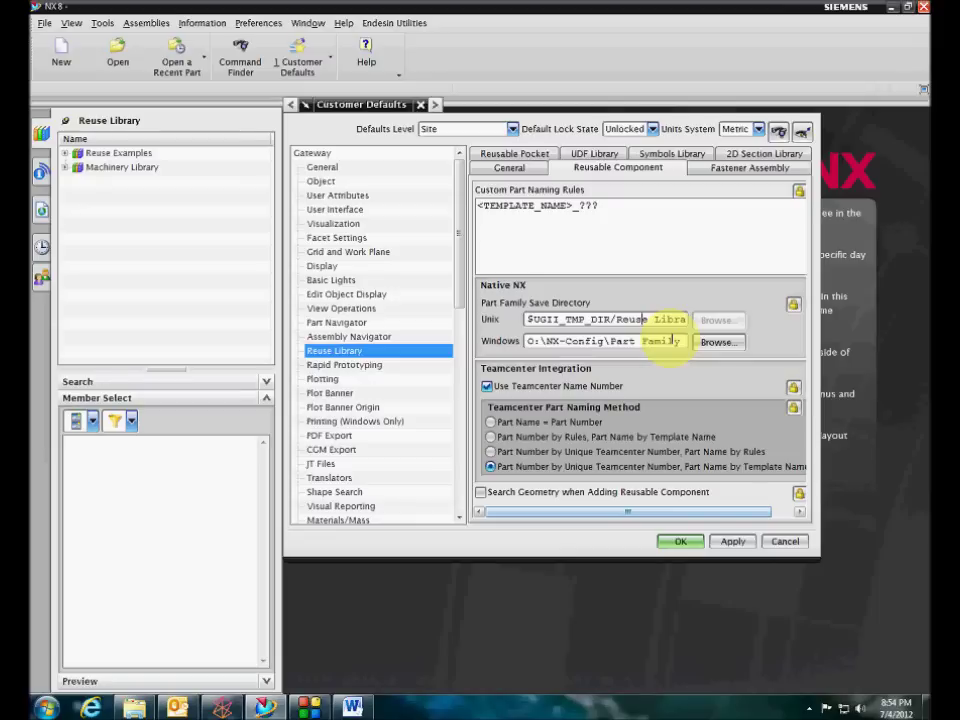
pyautogui.press('End')
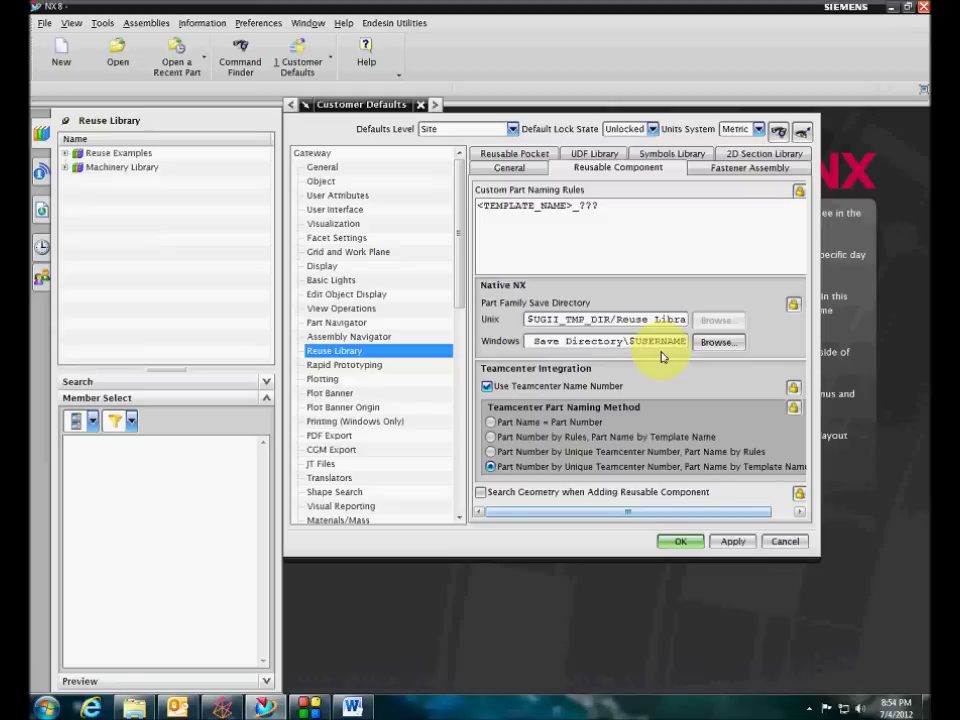
# Close Customer Defaults without saving and create the new part model1.prt
pyautogui.click(786, 541)
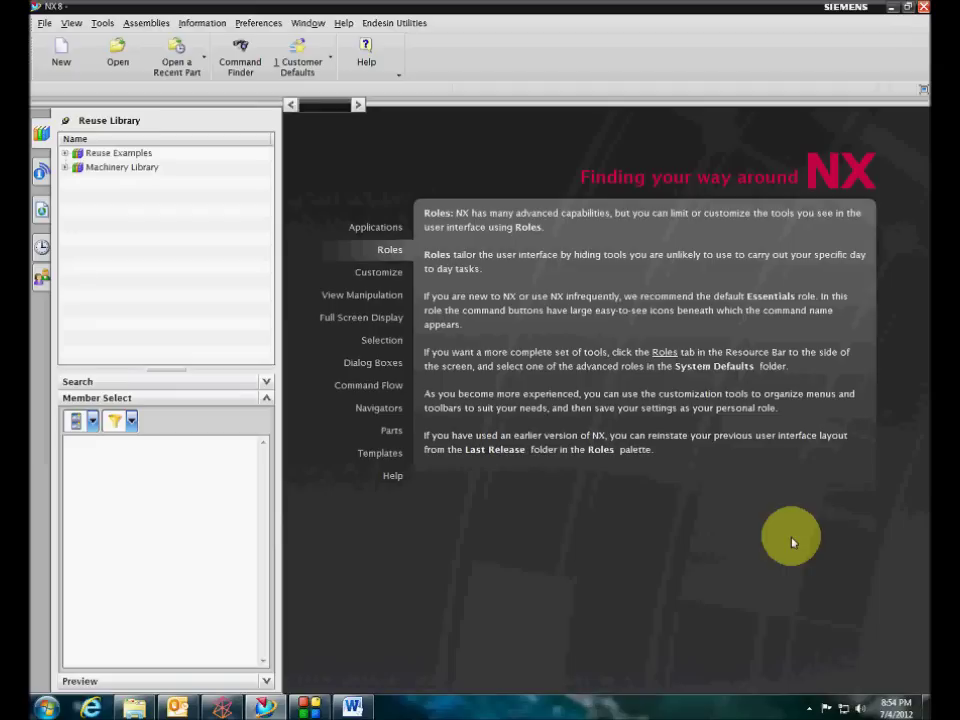
pyautogui.moveTo(360, 228)
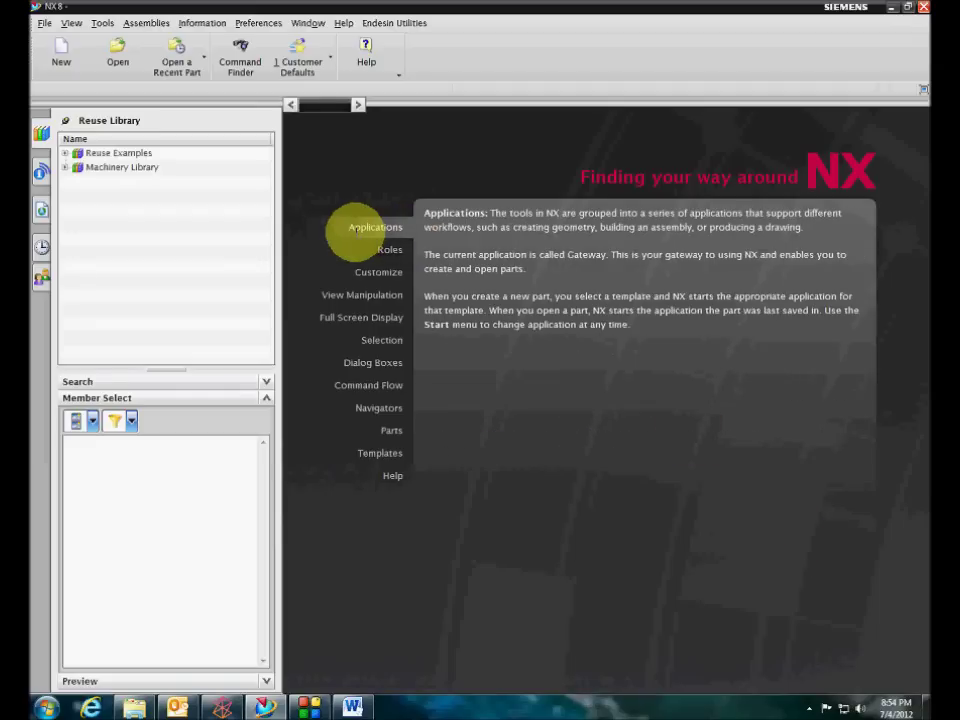
pyautogui.click(62, 52)
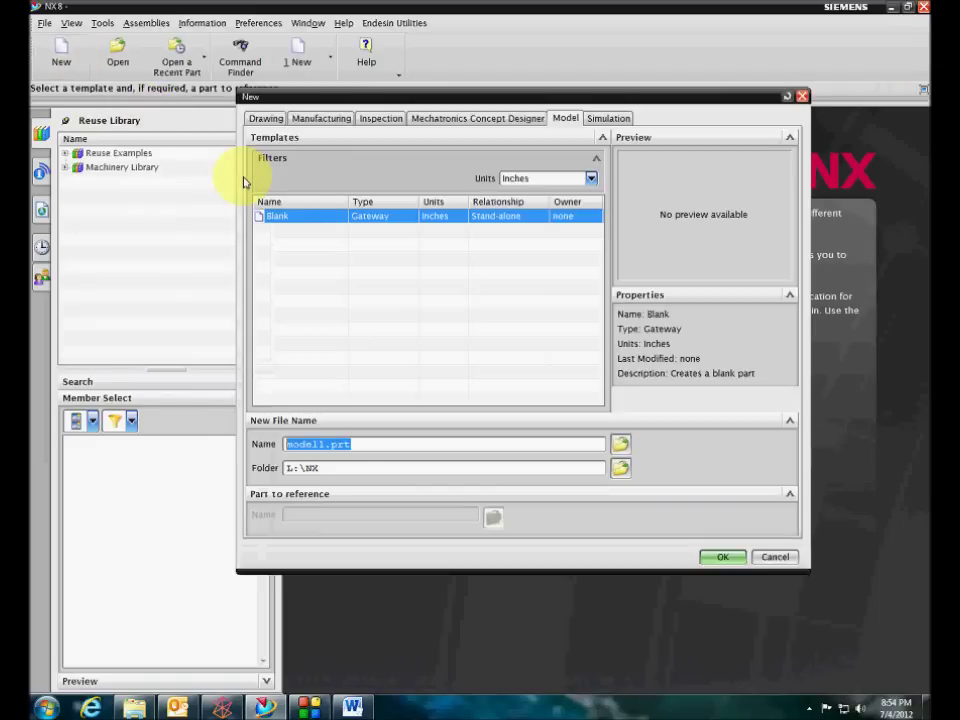
pyautogui.click(722, 557)
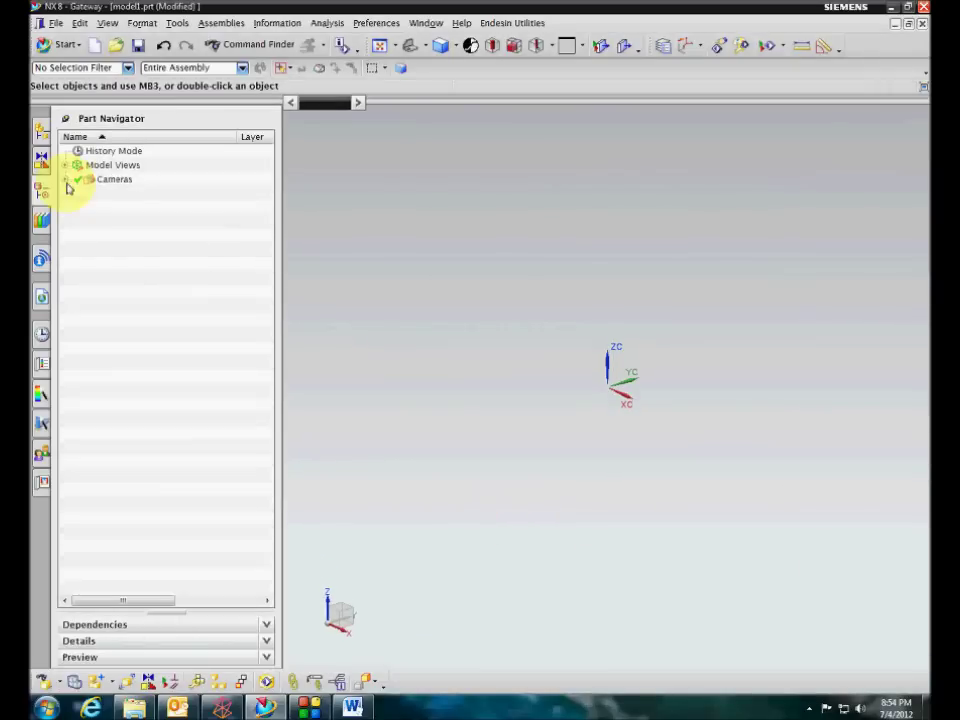
# Switch to Modeling and expand the Machinery Library to ANSI Inch, ANSI Metric and ISO
pyautogui.click(41, 220)
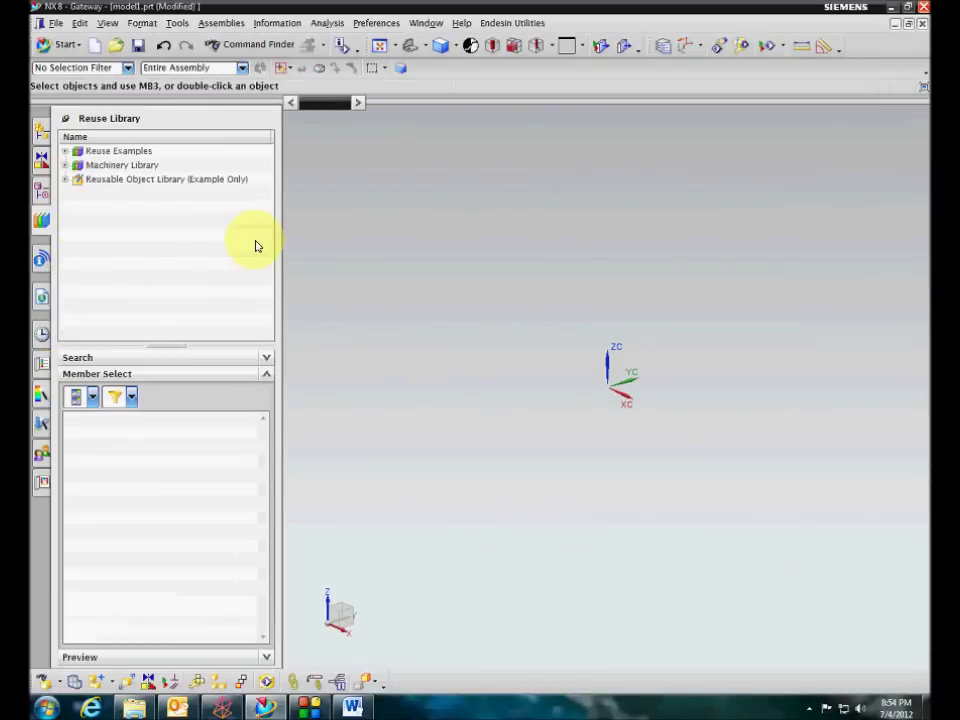
pyautogui.click(50, 44)
pyautogui.click(80, 64)
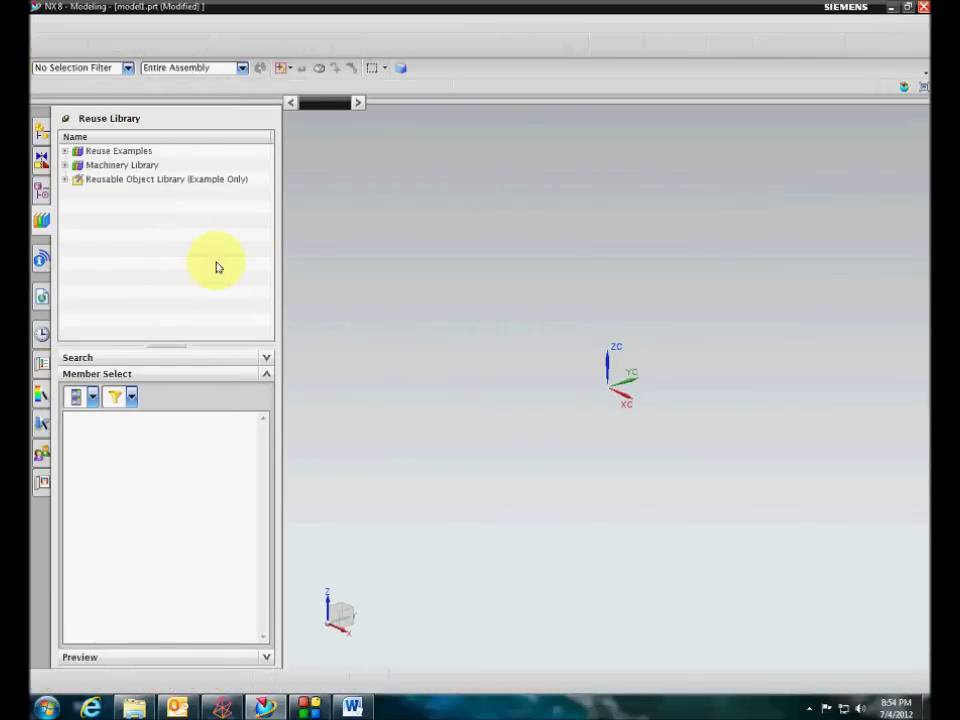
pyautogui.click(65, 213)
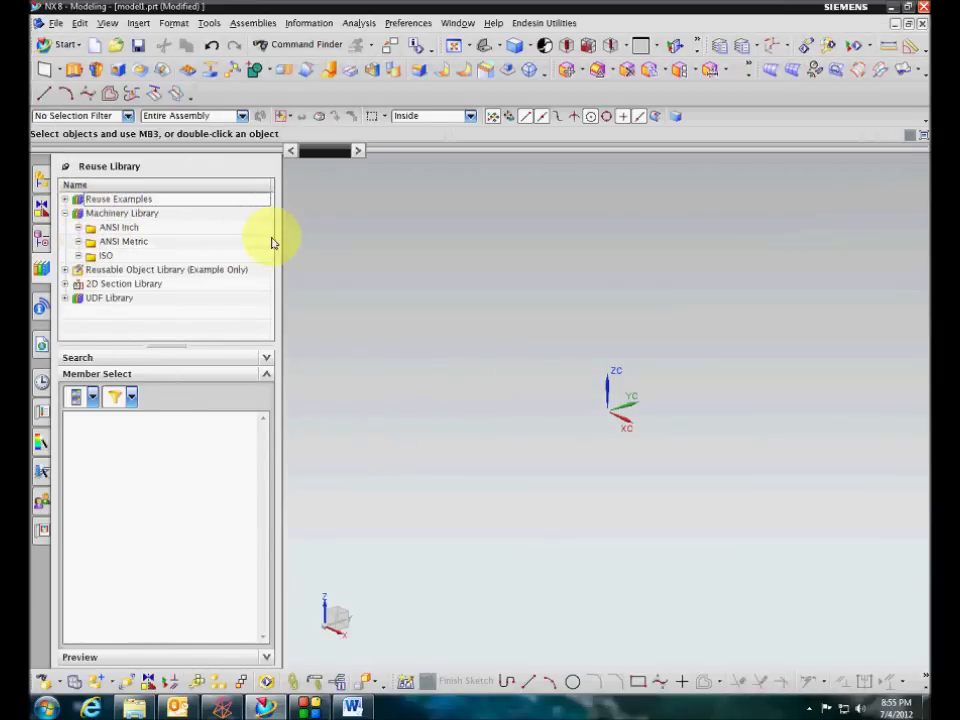
# Drop a Hex Socket Head Cap screw from ANSI Inch > Screw > Socket Head into the model, previewed at NO.0 × 1/8
pyautogui.click(110, 230)
pyautogui.click(108, 241)
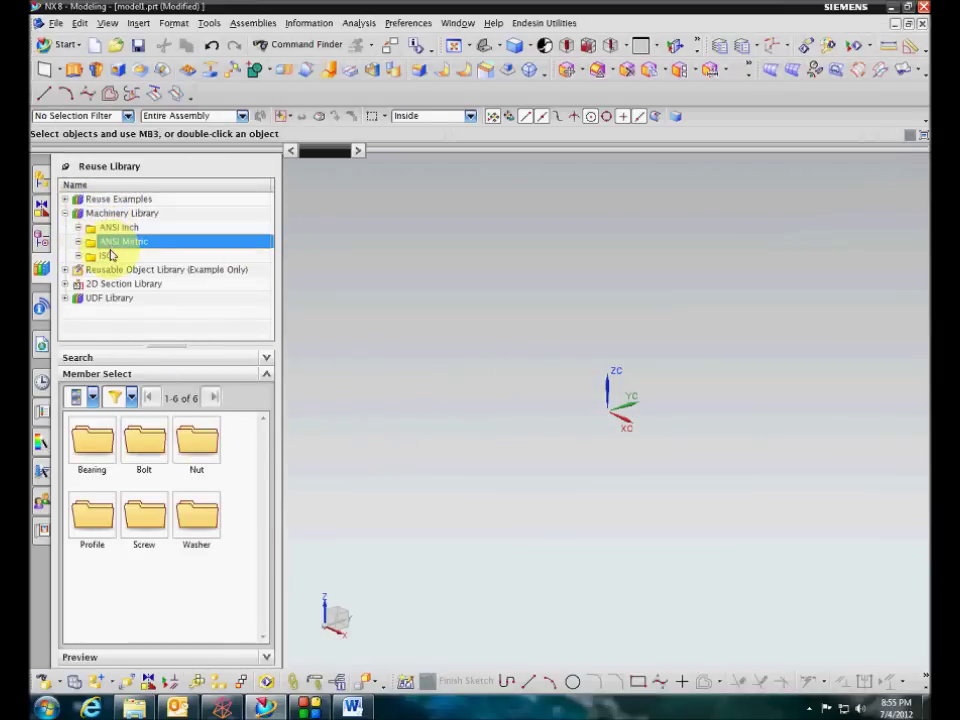
pyautogui.click(100, 255)
pyautogui.click(78, 227)
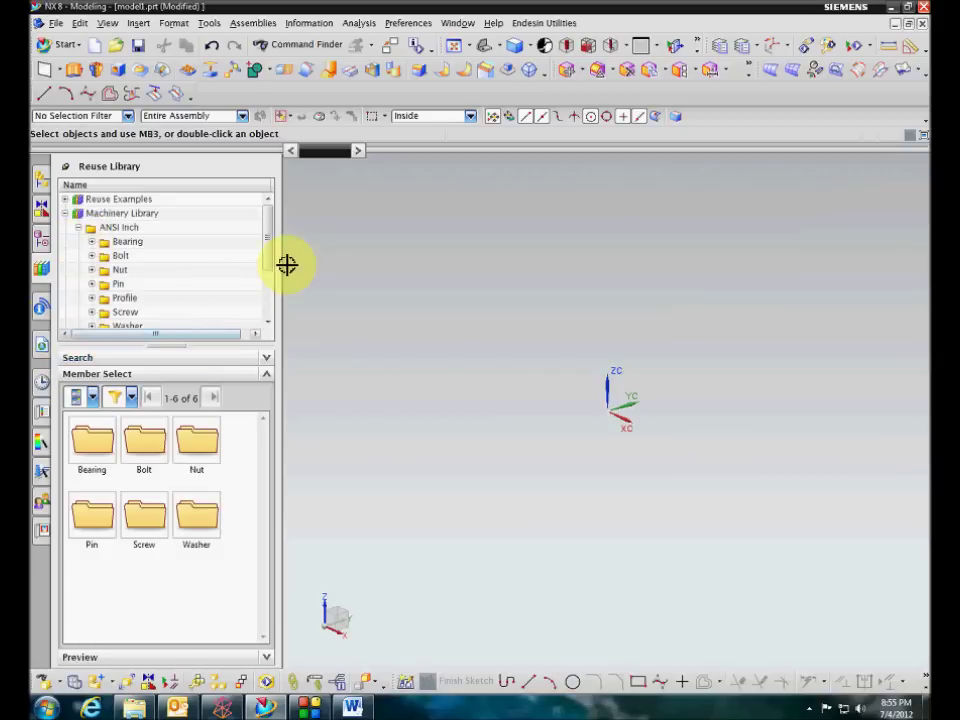
pyautogui.moveTo(270, 244)
pyautogui.mouseDown()
pyautogui.moveTo(270, 273)
pyautogui.moveTo(270, 257)
pyautogui.mouseUp()
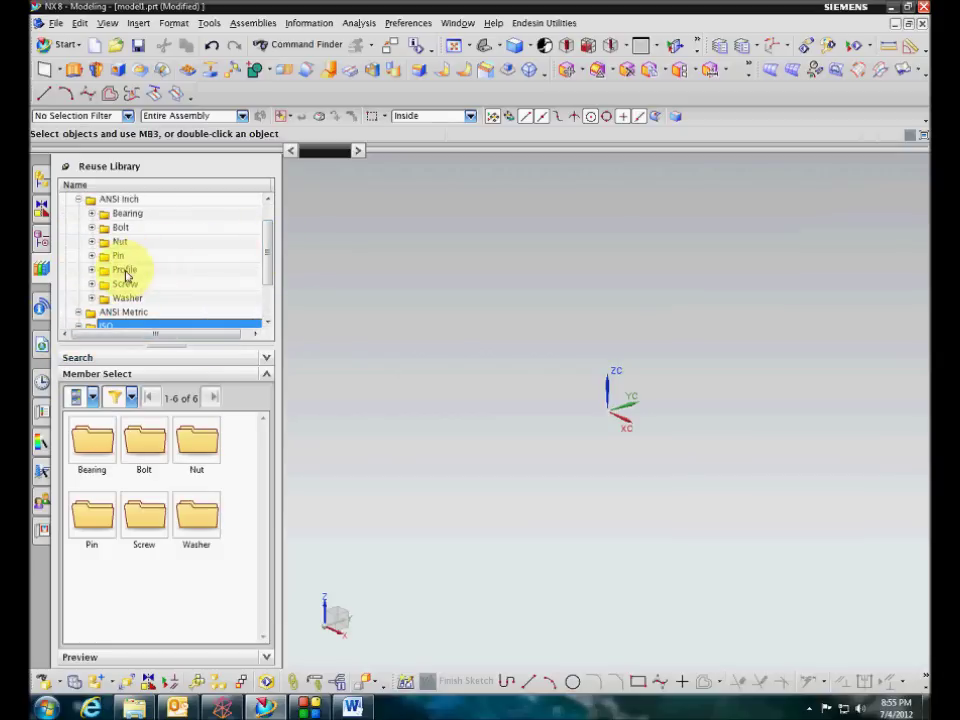
pyautogui.click(92, 284)
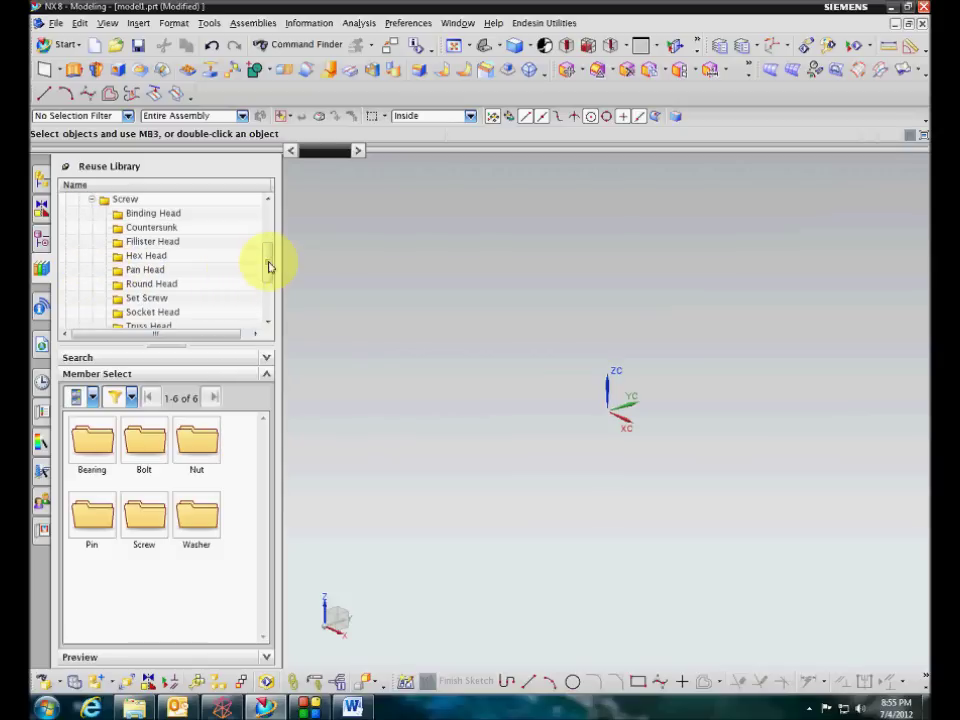
pyautogui.moveTo(270, 265); pyautogui.dragTo(268, 270)
pyautogui.click(168, 298)
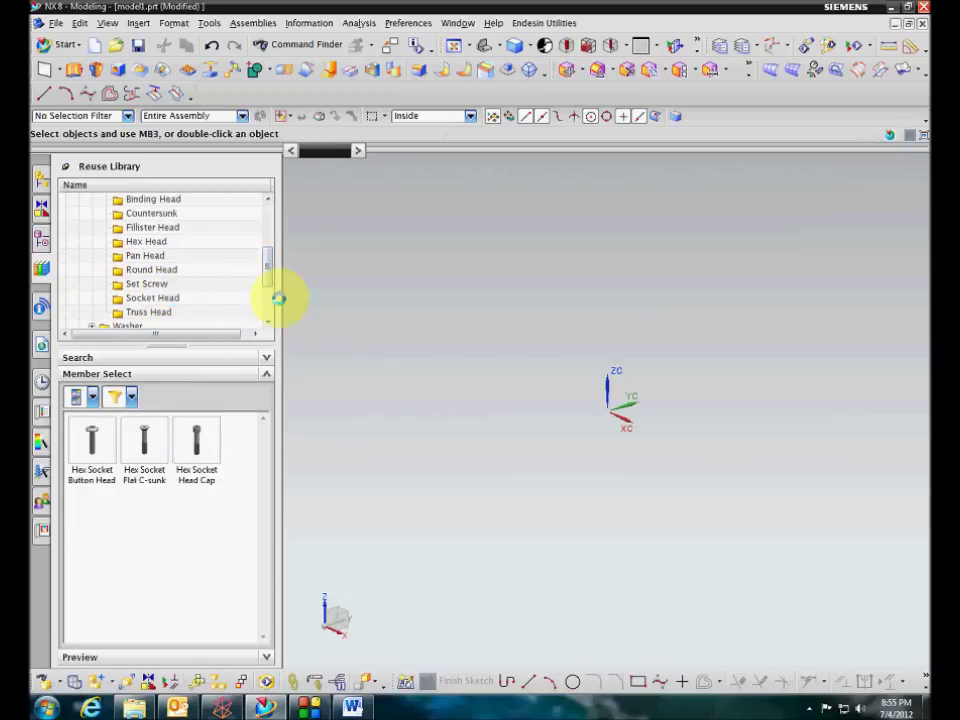
pyautogui.moveTo(198, 442); pyautogui.dragTo(510, 446)
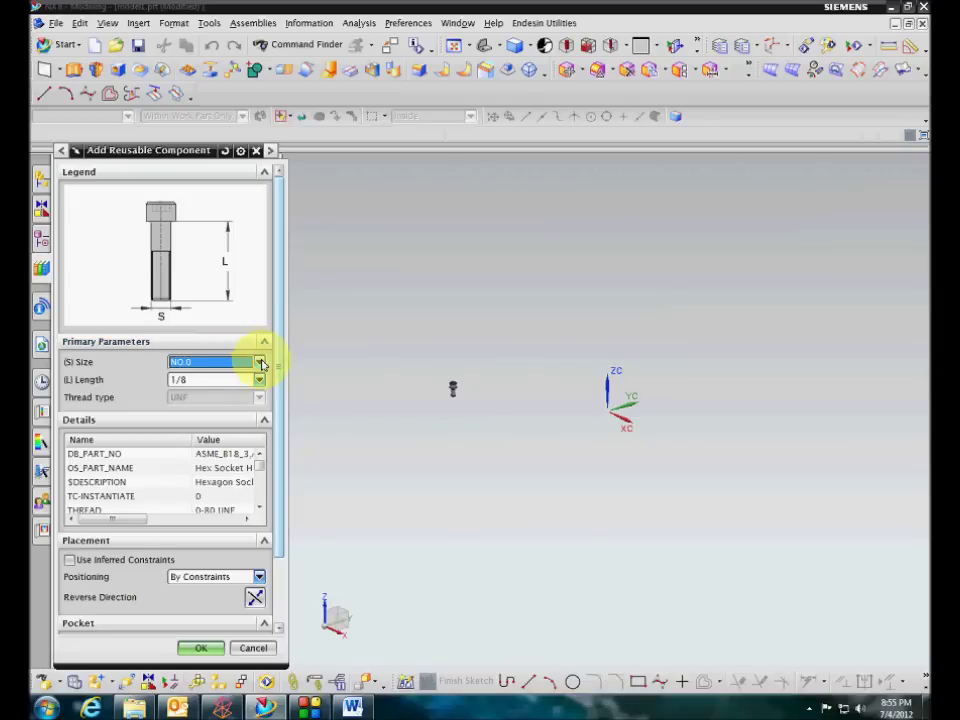
# Set the cap screw to size 1/4 (1/2 long, UNF) and accept its placement constraints
pyautogui.click(259, 365)
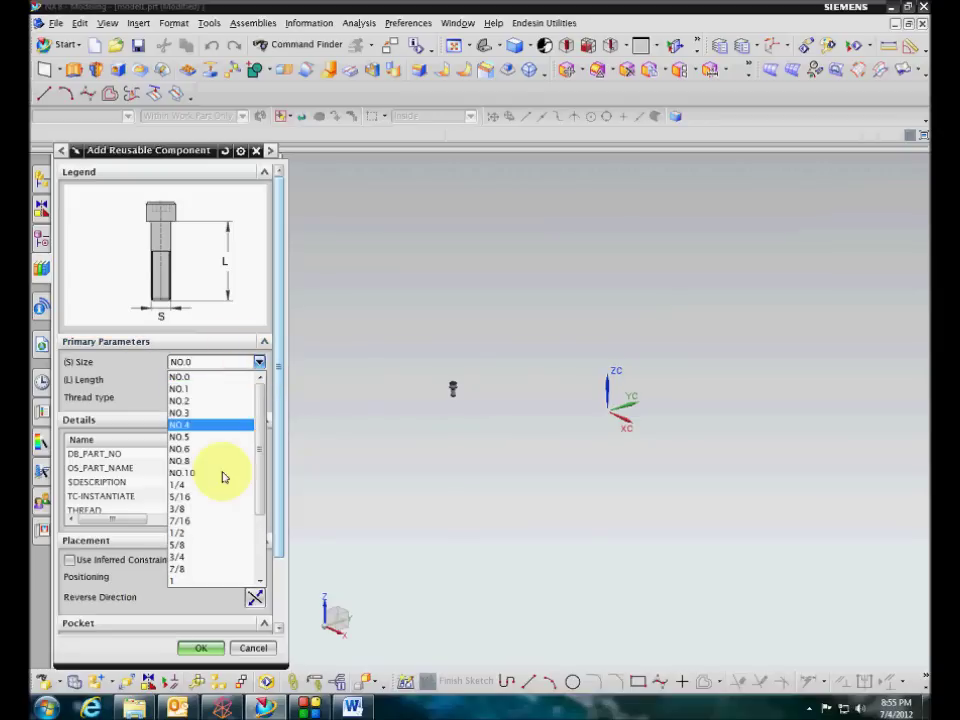
pyautogui.click(259, 368)
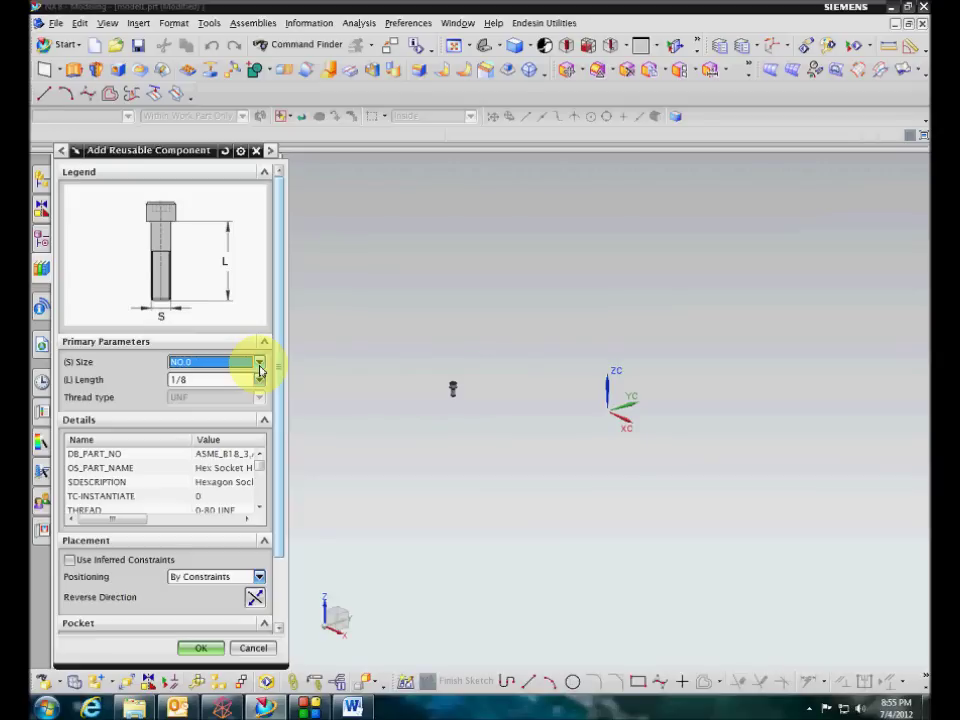
pyautogui.click(259, 370)
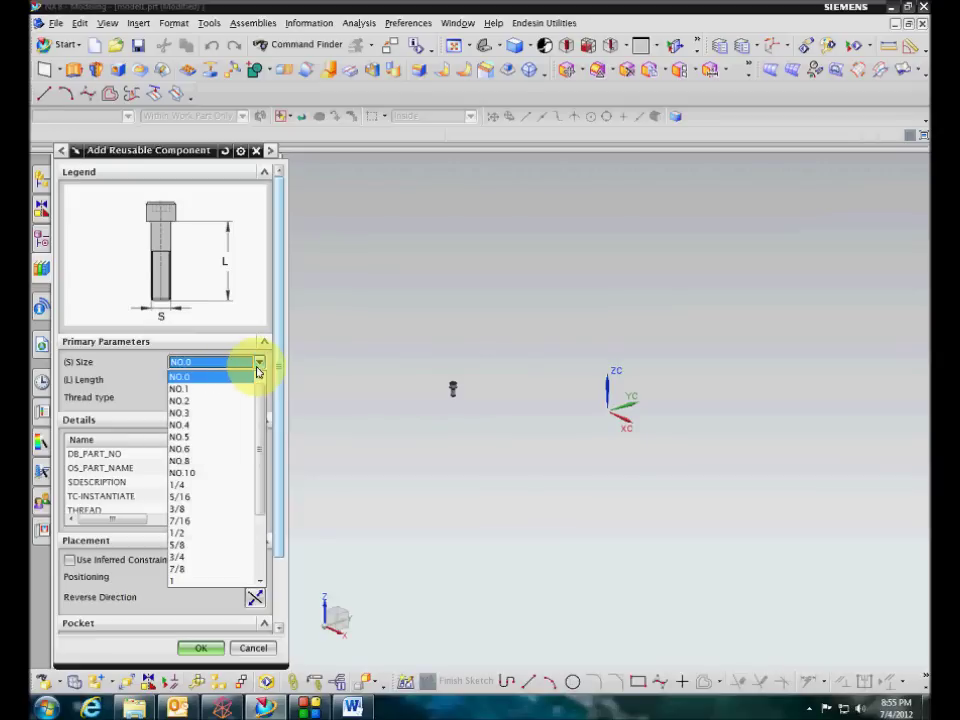
pyautogui.click(259, 369)
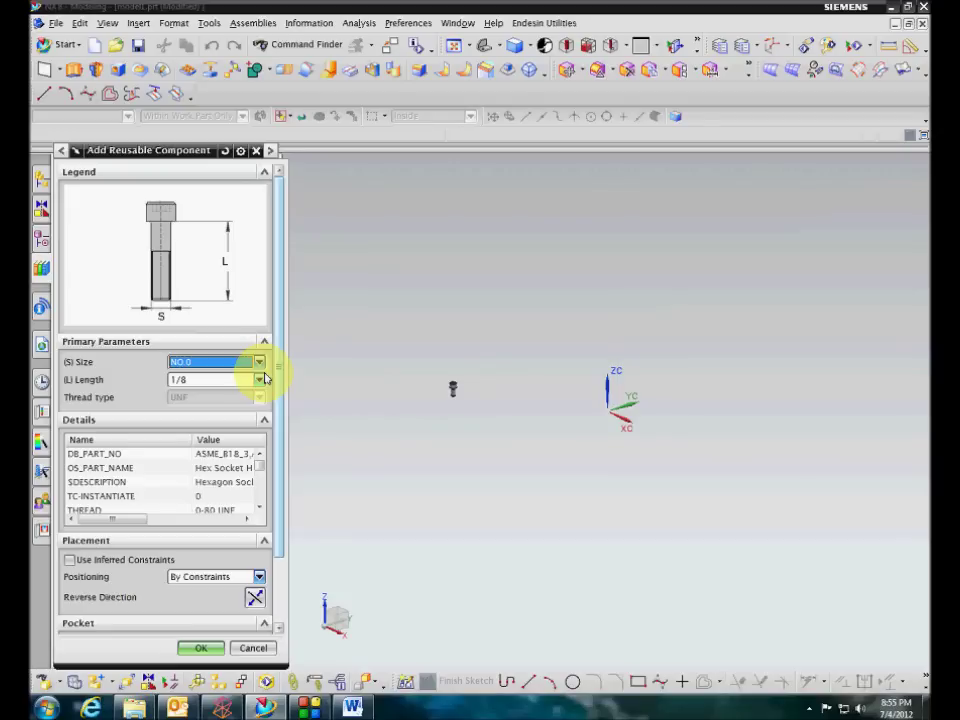
pyautogui.click(261, 365)
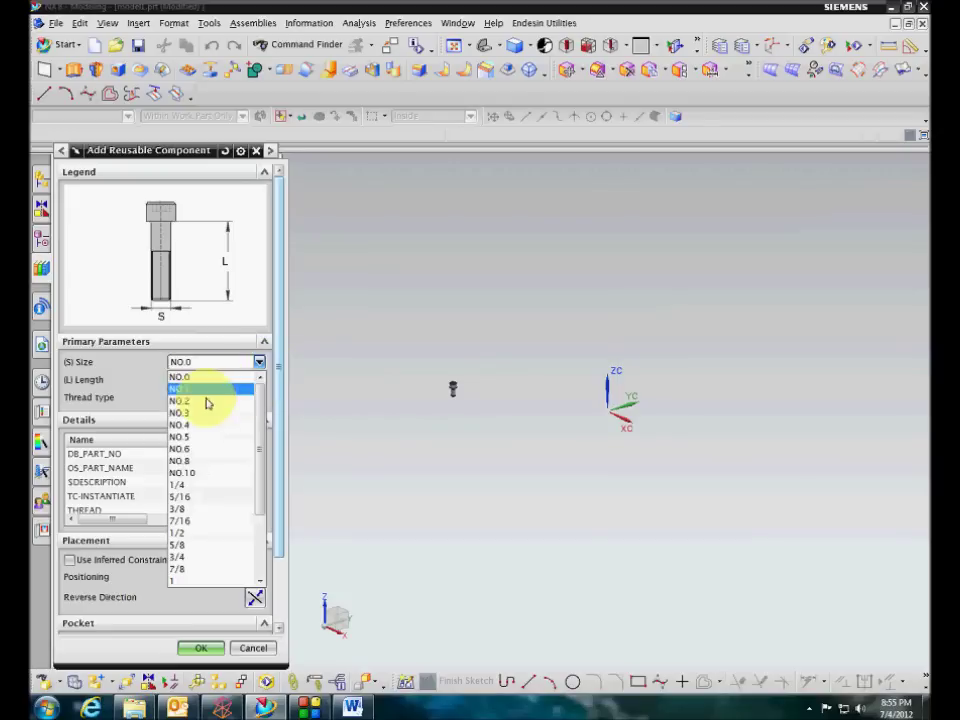
pyautogui.click(182, 486)
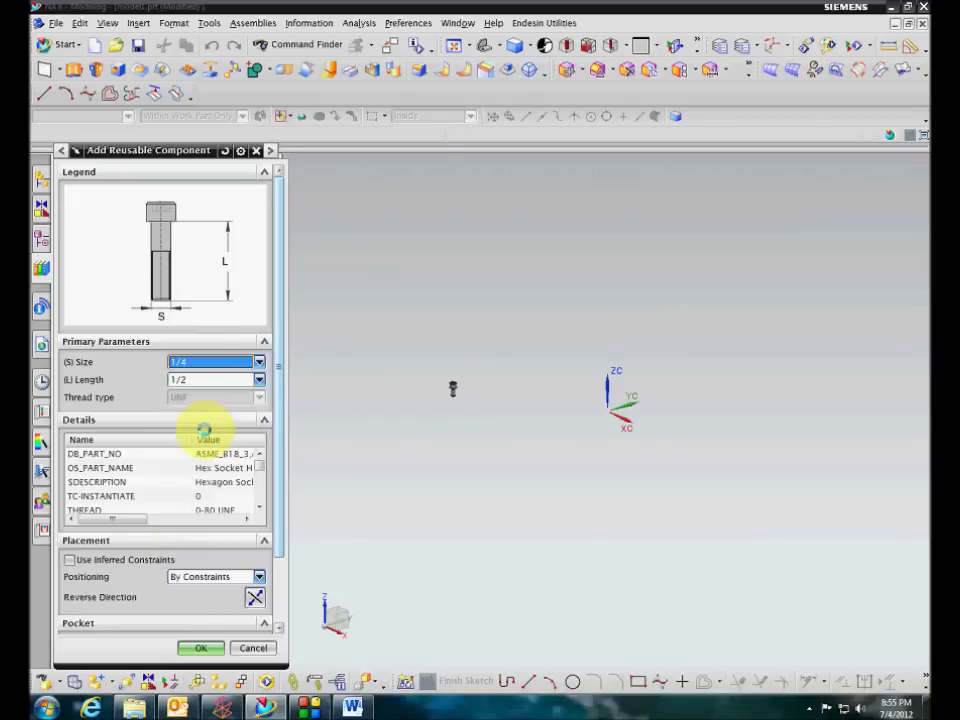
pyautogui.click(200, 648)
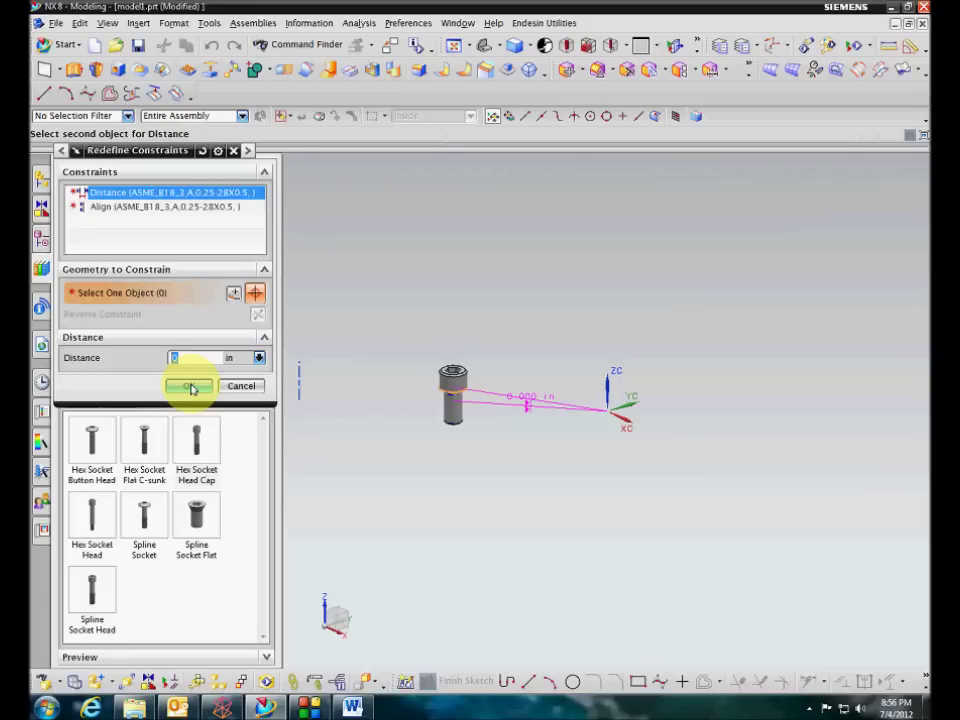
pyautogui.click(190, 387)
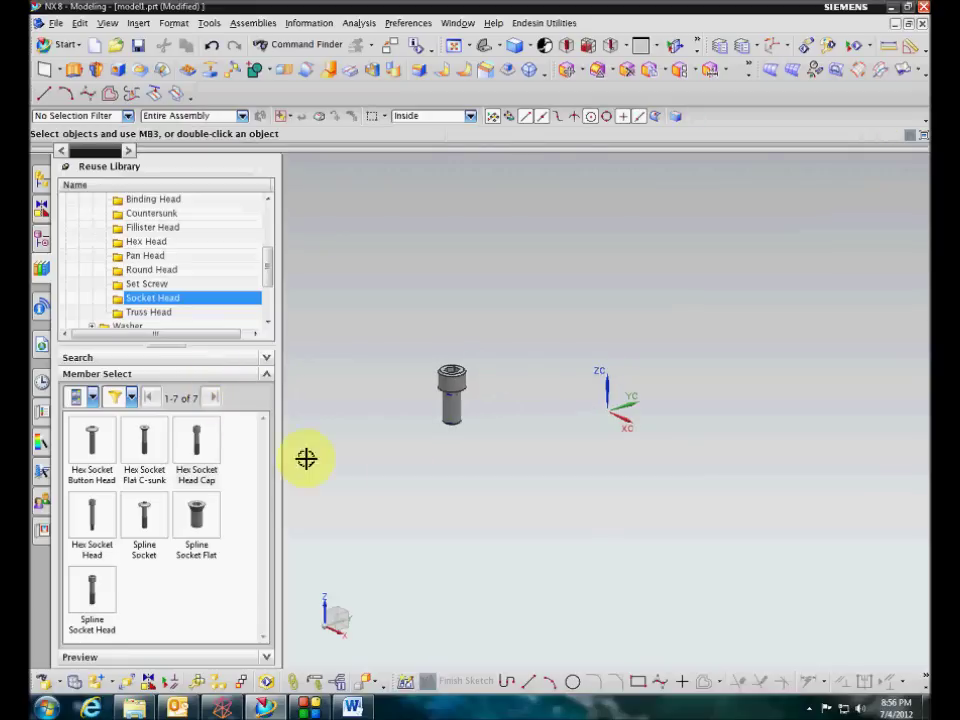
# Resize the cap screw to 1/2 (1/2-20 × 1 in) without redefining its constraints
pyautogui.moveTo(471, 485); pyautogui.dragTo(503, 506, button='middle')
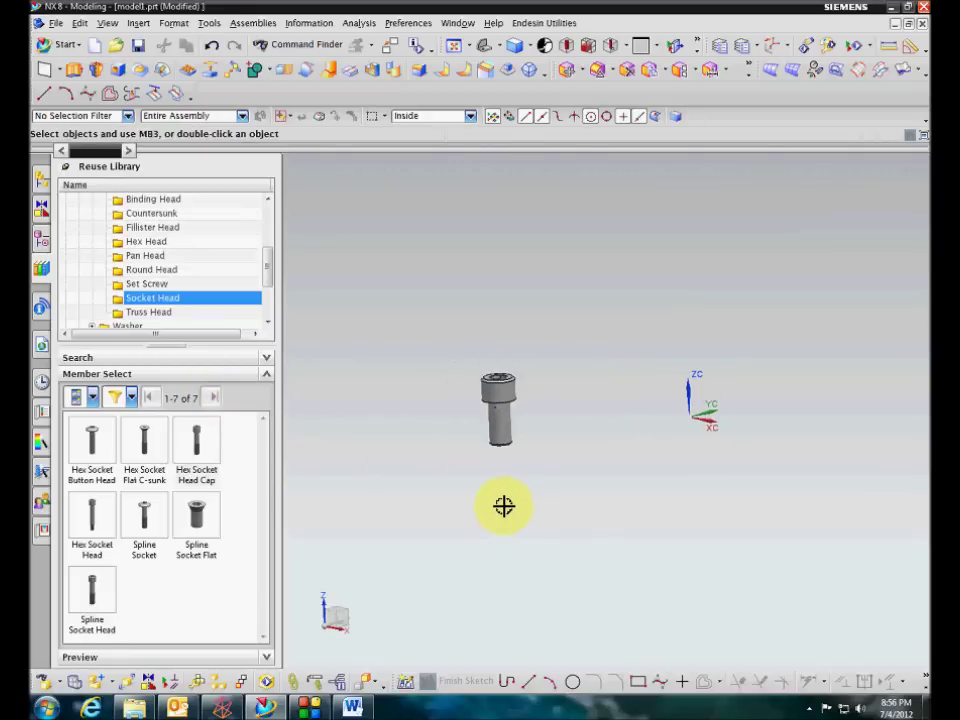
pyautogui.click(41, 179)
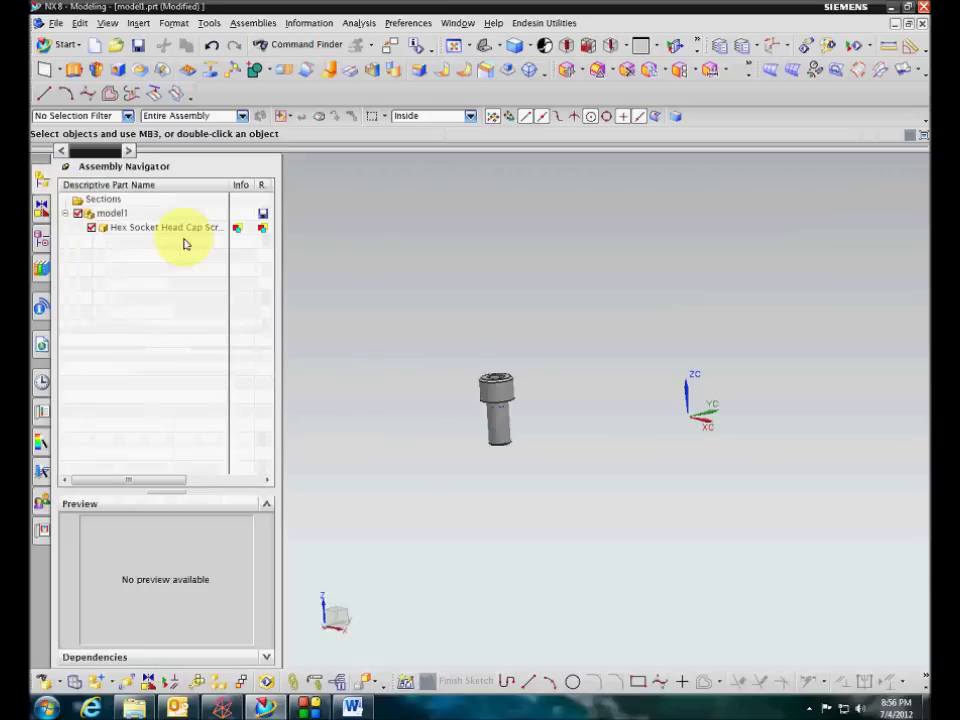
pyautogui.click(165, 230)
pyautogui.click(234, 265)
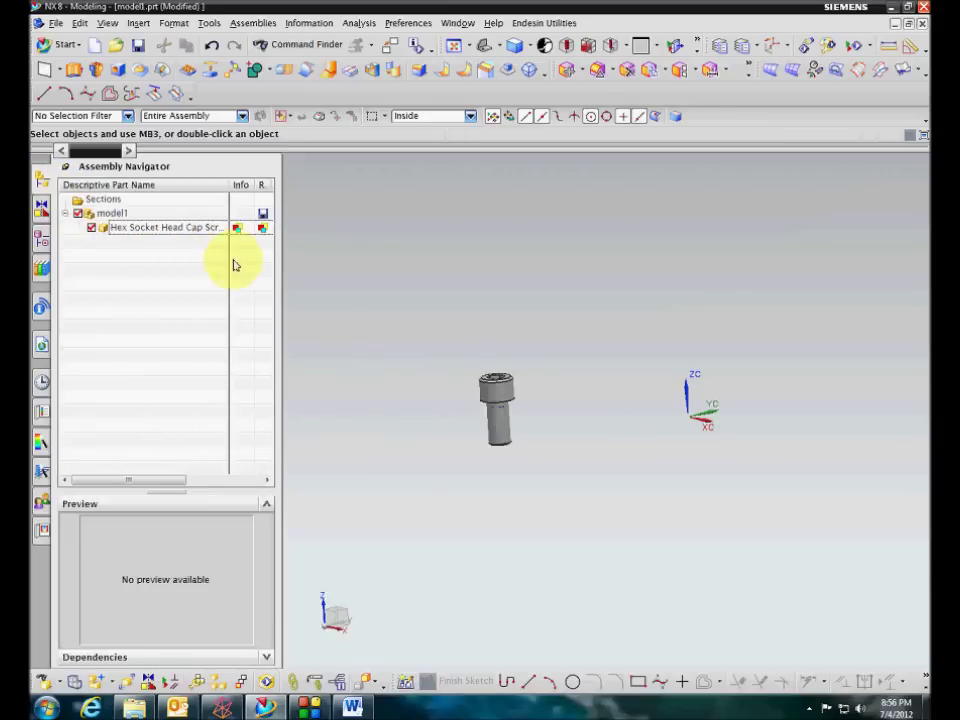
pyautogui.moveTo(239, 232)
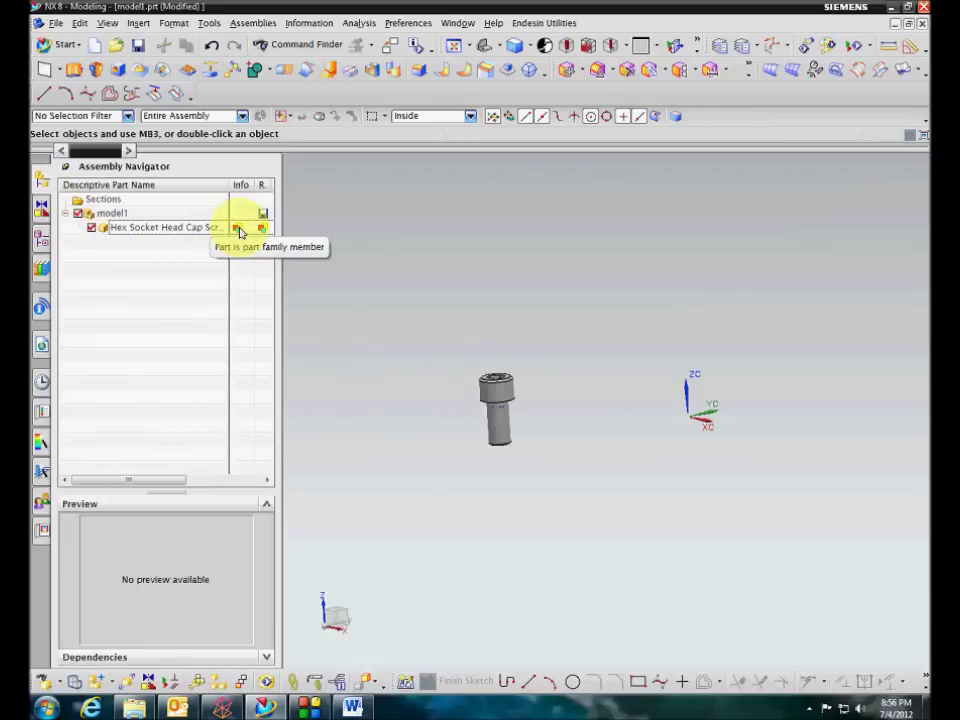
pyautogui.rightClick(206, 229)
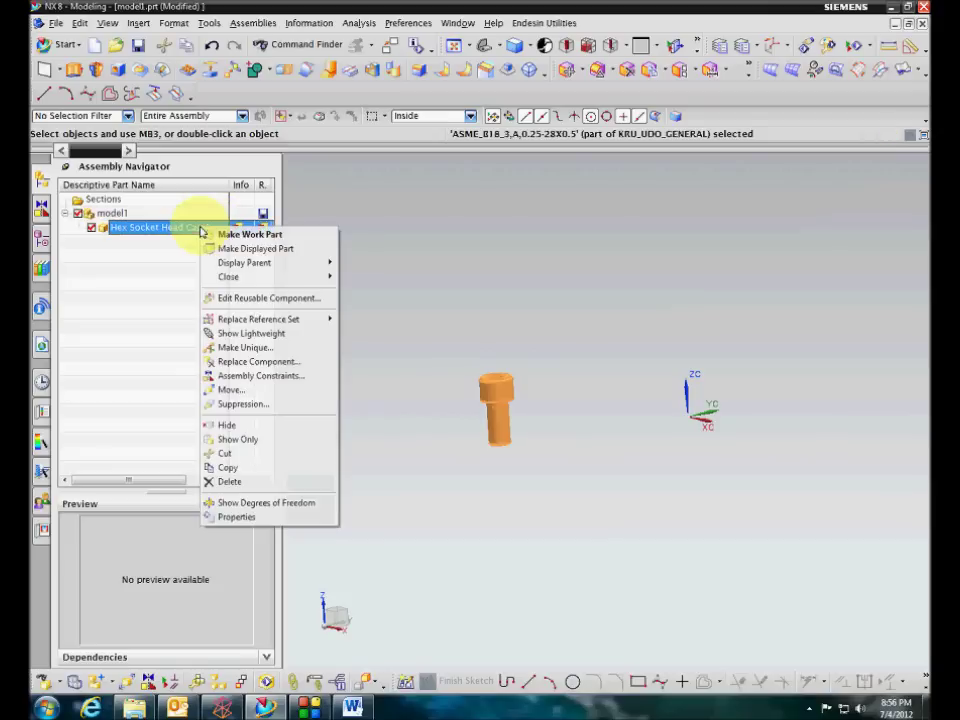
pyautogui.click(228, 300)
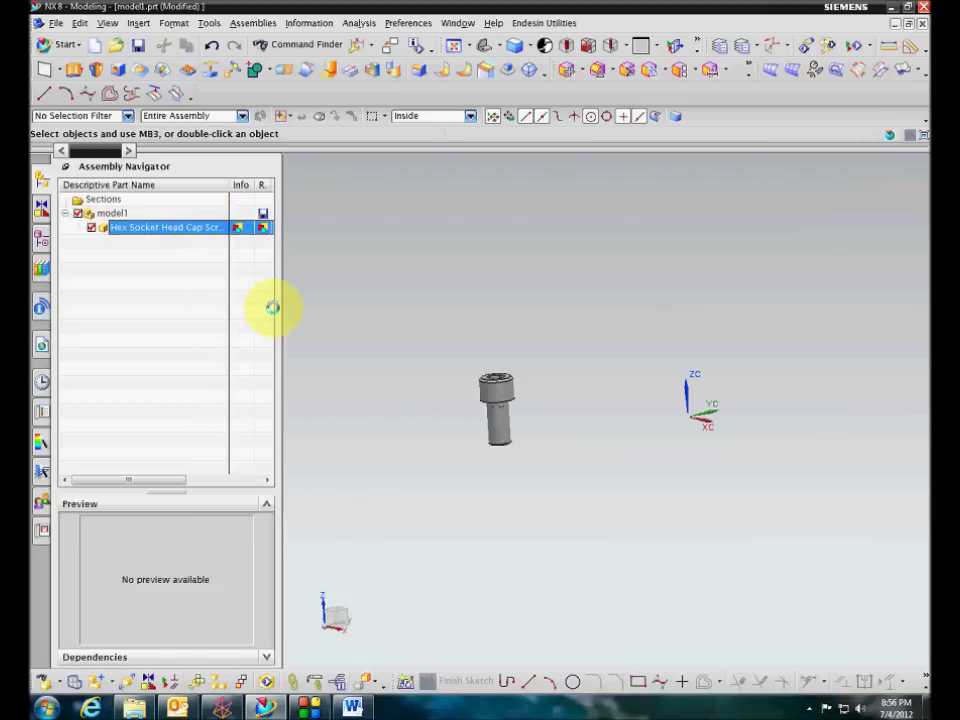
pyautogui.click(259, 362)
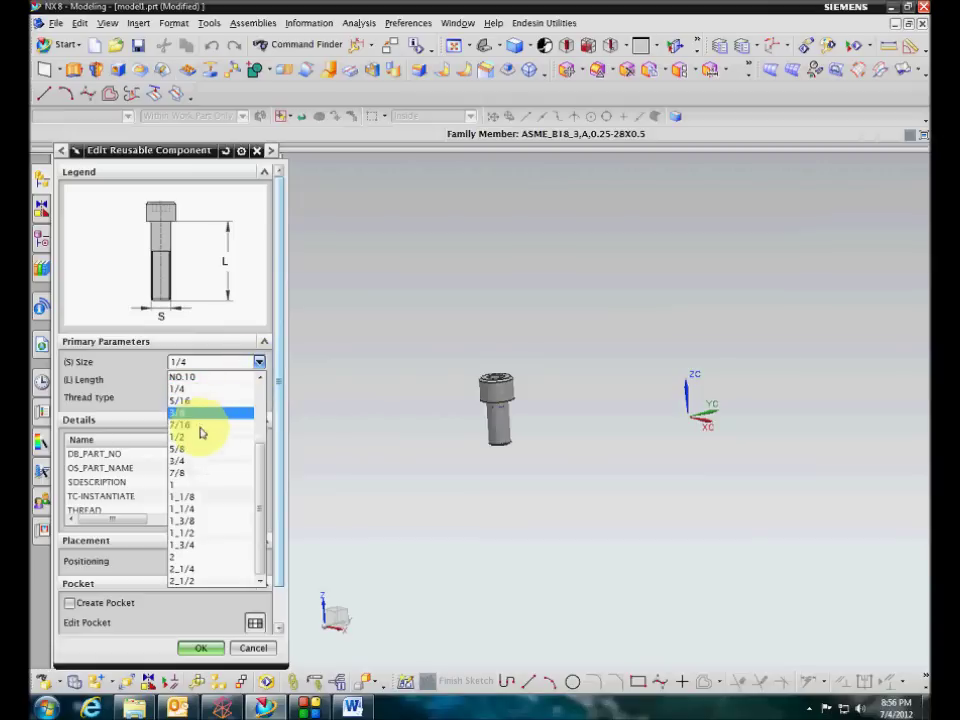
pyautogui.click(204, 412)
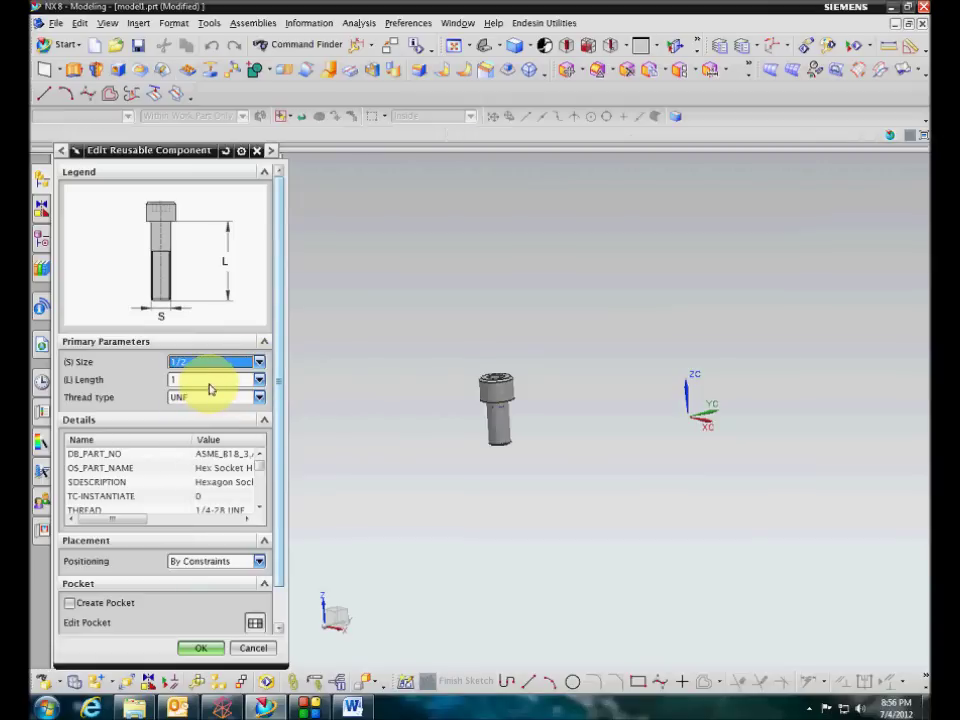
pyautogui.click(199, 648)
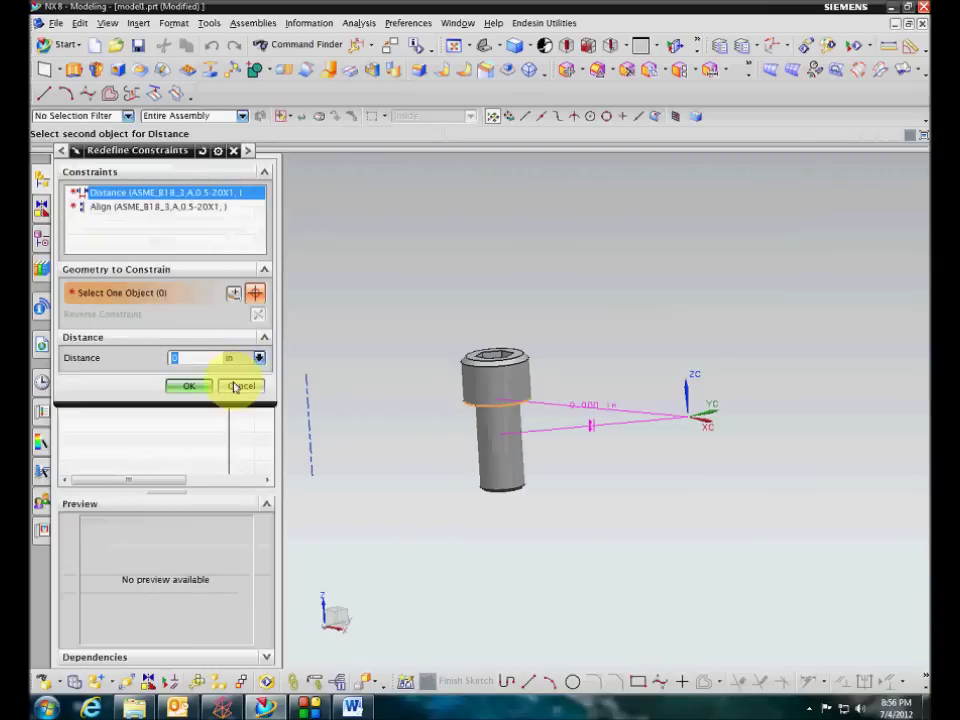
pyautogui.click(239, 386)
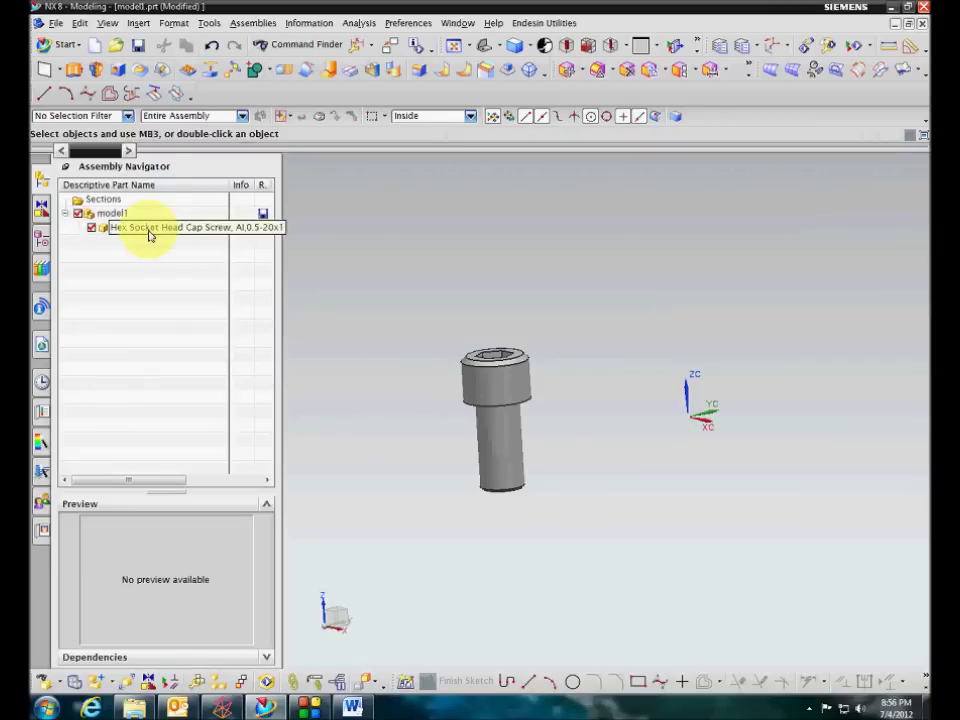
# Delete the screw component from model1, leaving the part empty
pyautogui.click(150, 231)
pyautogui.rightClick(150, 231)
pyautogui.moveTo(209, 273)
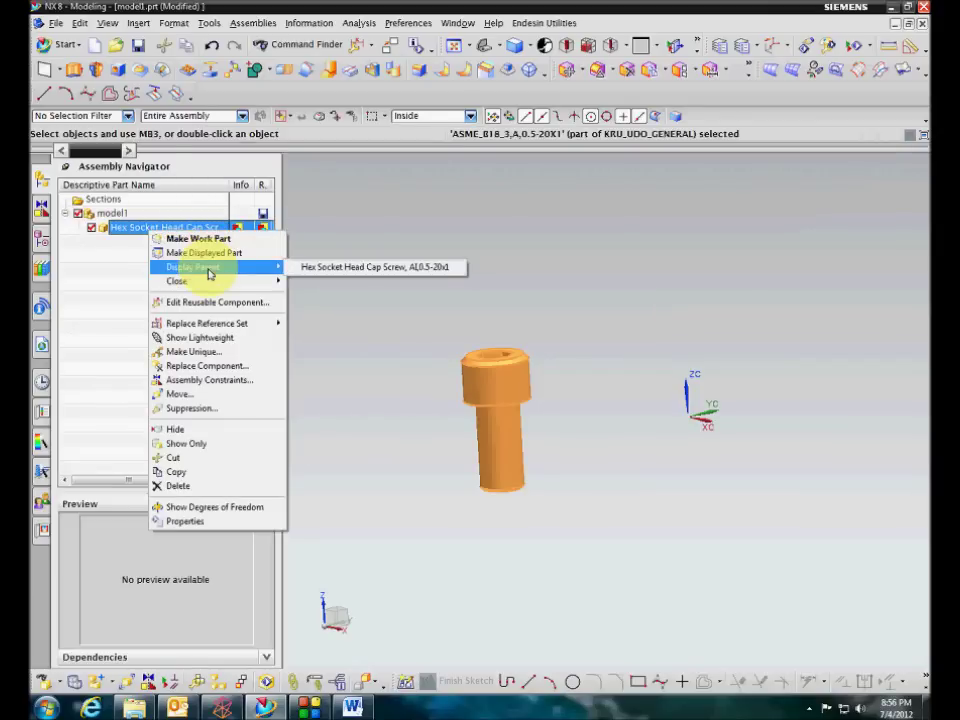
pyautogui.click(178, 486)
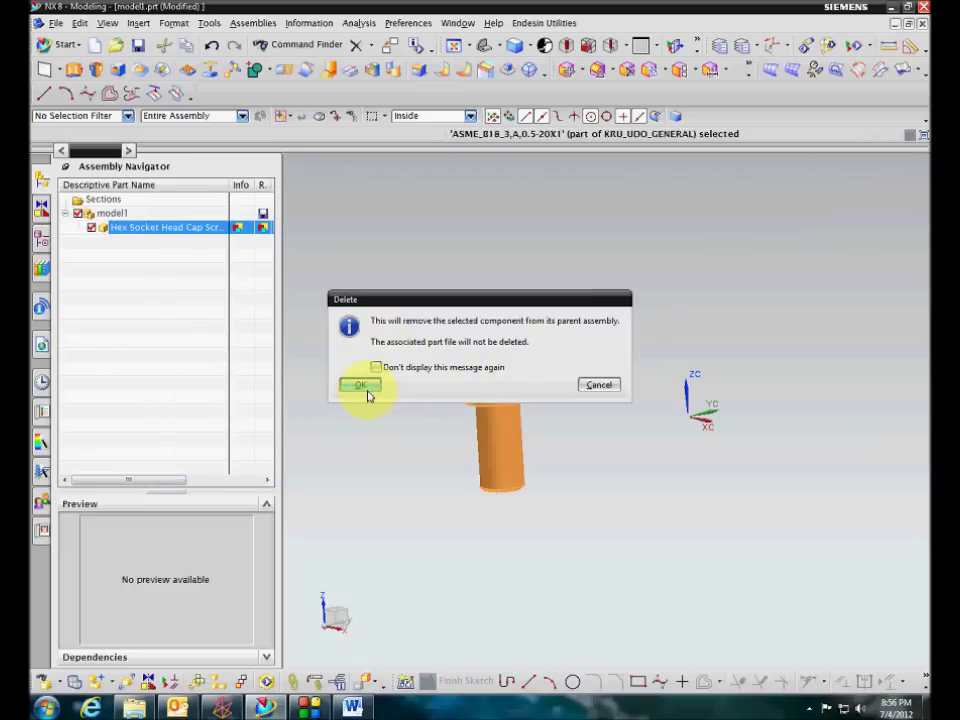
pyautogui.click(364, 390)
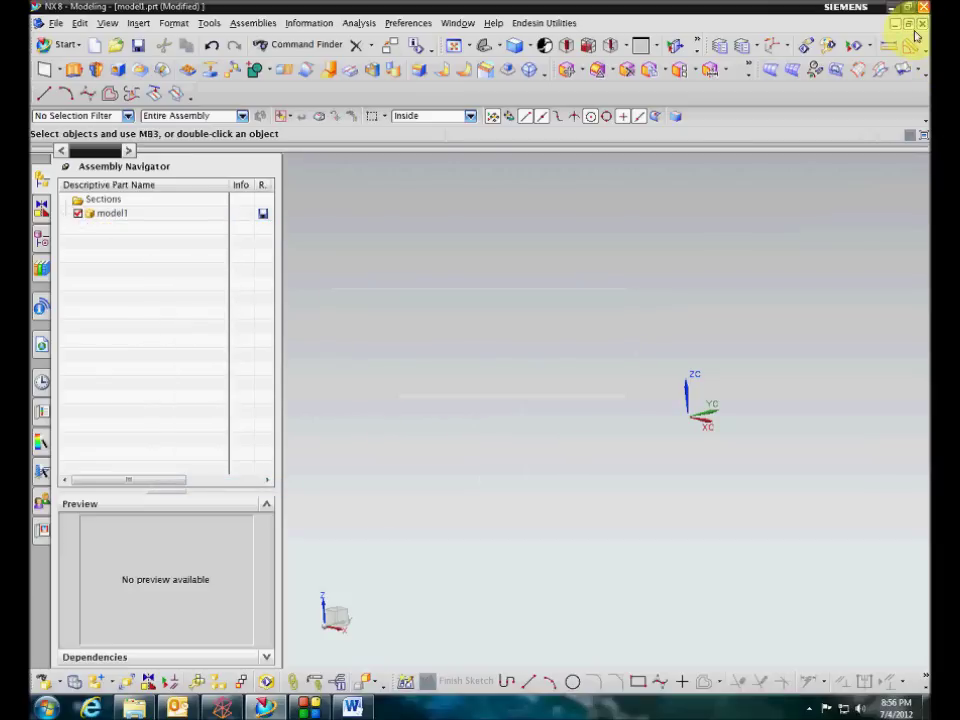
# Close model1 without saving and open Linkage.prt from the Linkage (Structural FEA) > CAD folder
pyautogui.click(923, 25)
pyautogui.click(489, 377)
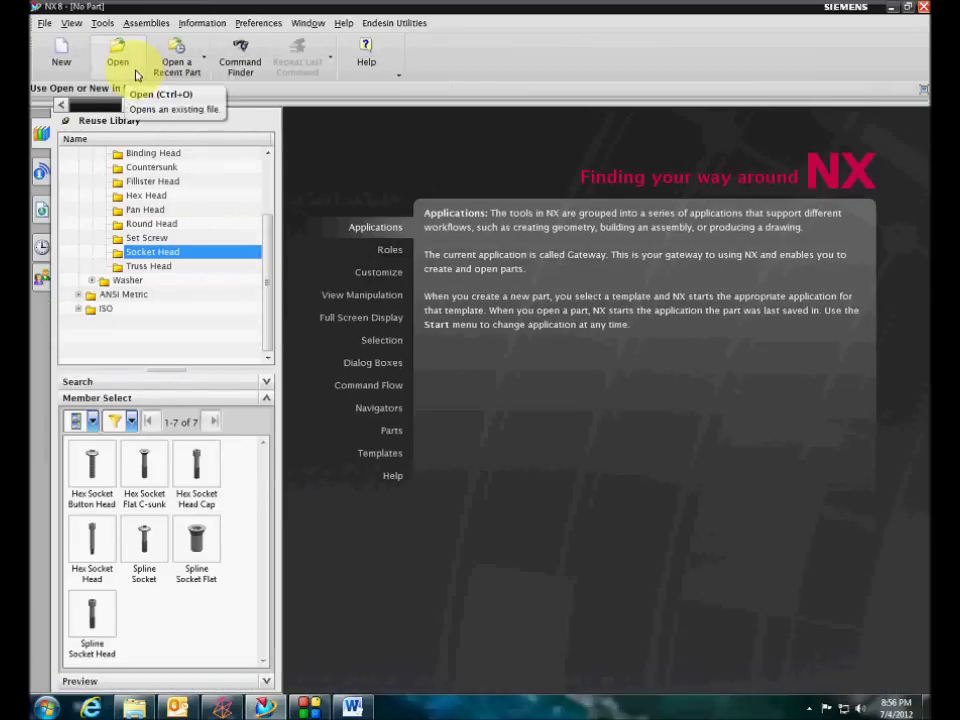
pyautogui.click(137, 75)
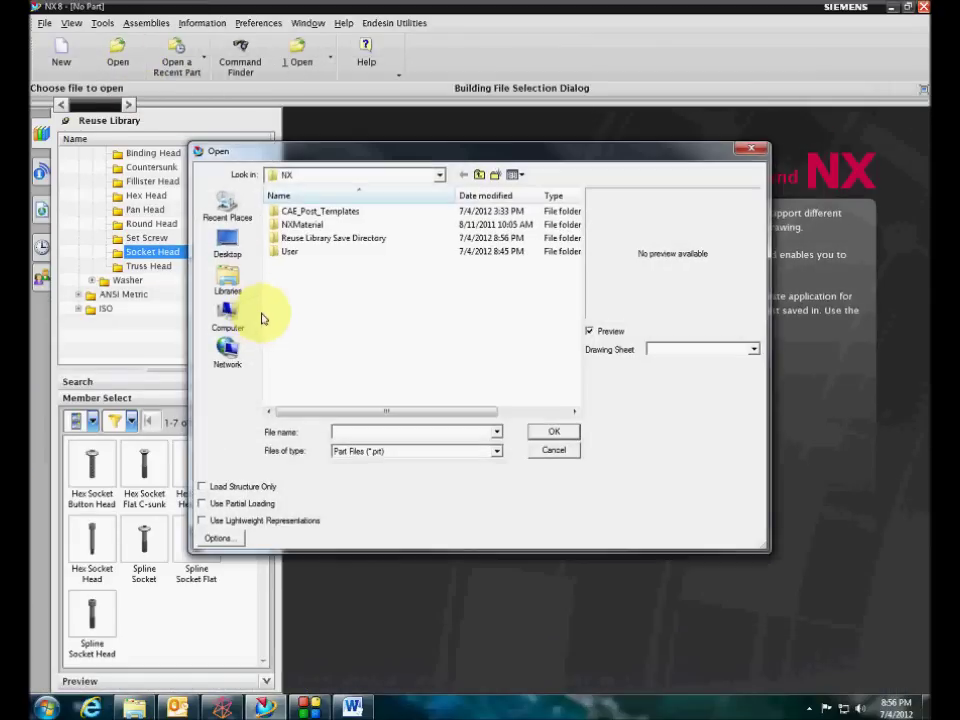
pyautogui.click(240, 325)
pyautogui.scroll(-3, 414, 294)
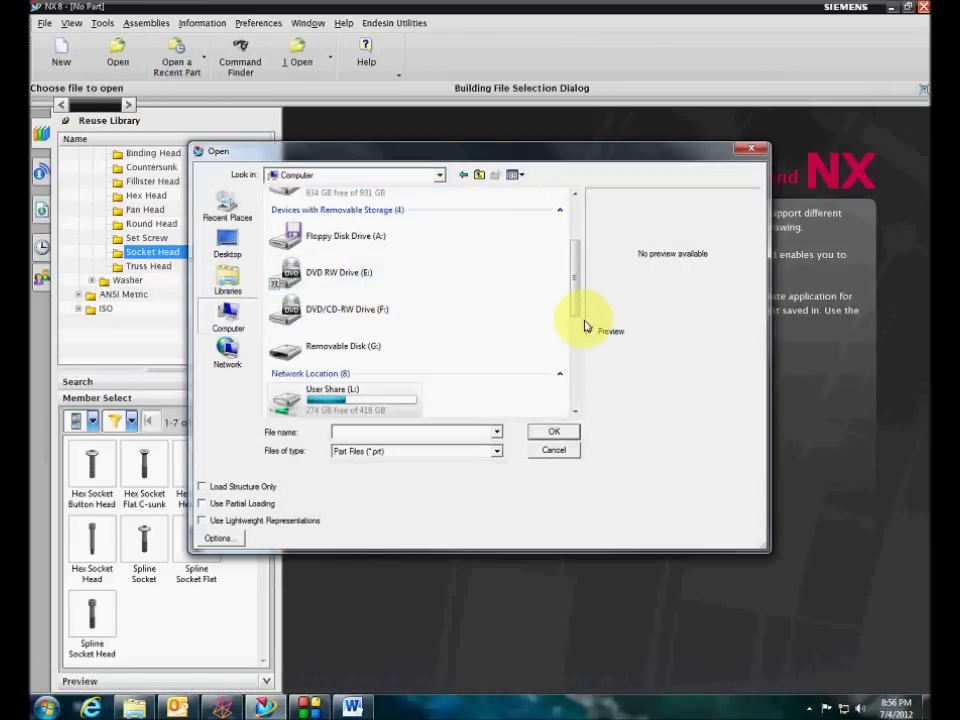
pyautogui.scroll(-5, 574, 379)
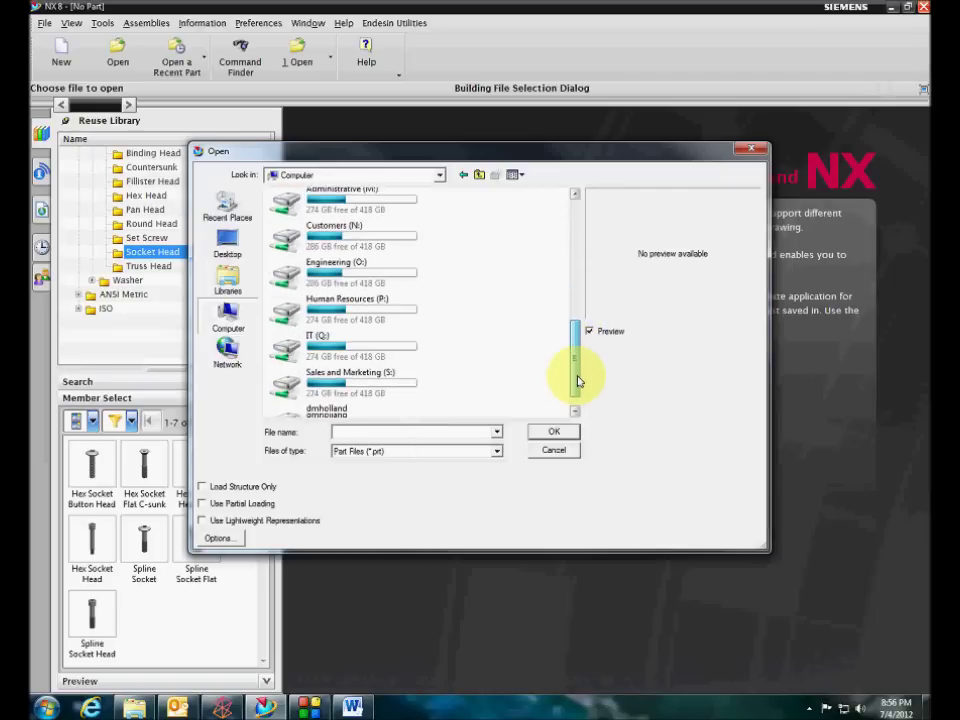
pyautogui.doubleClick(350, 394)
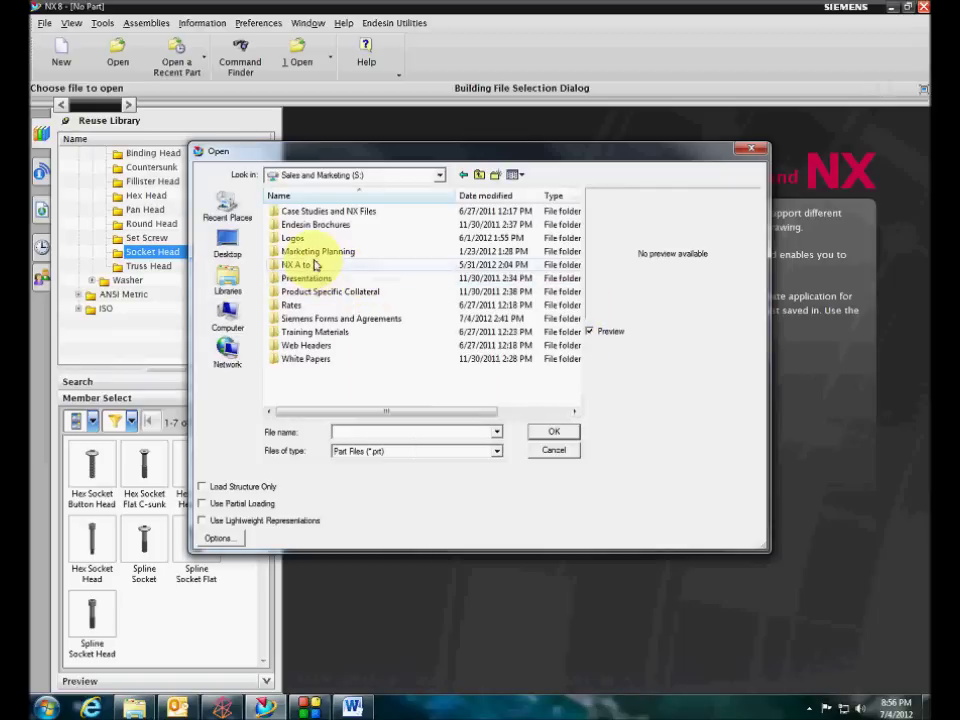
pyautogui.doubleClick(318, 212)
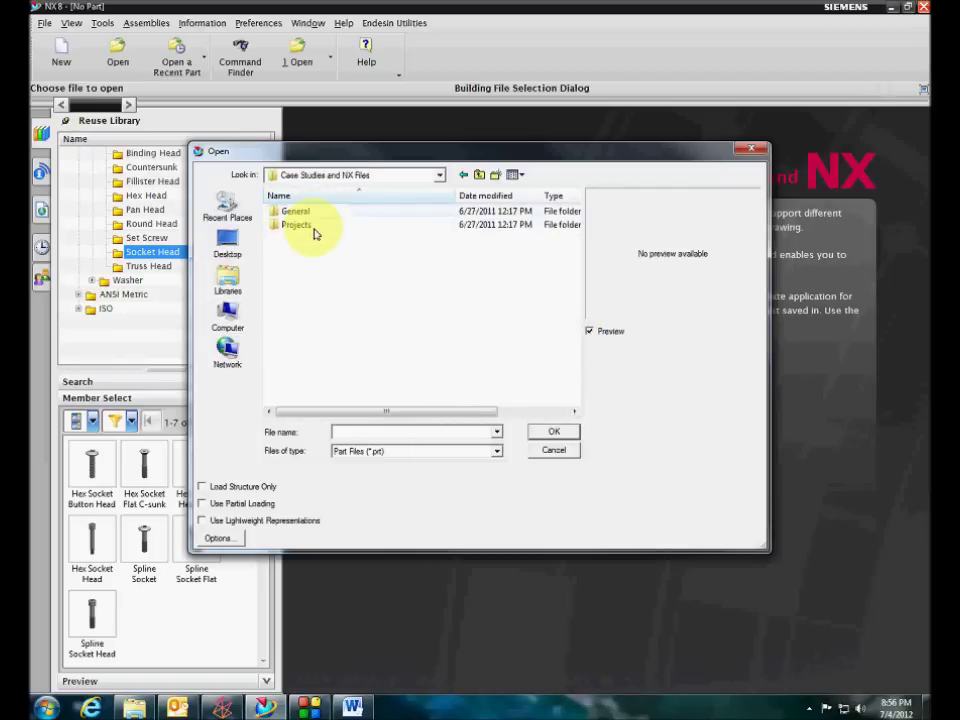
pyautogui.doubleClick(308, 212)
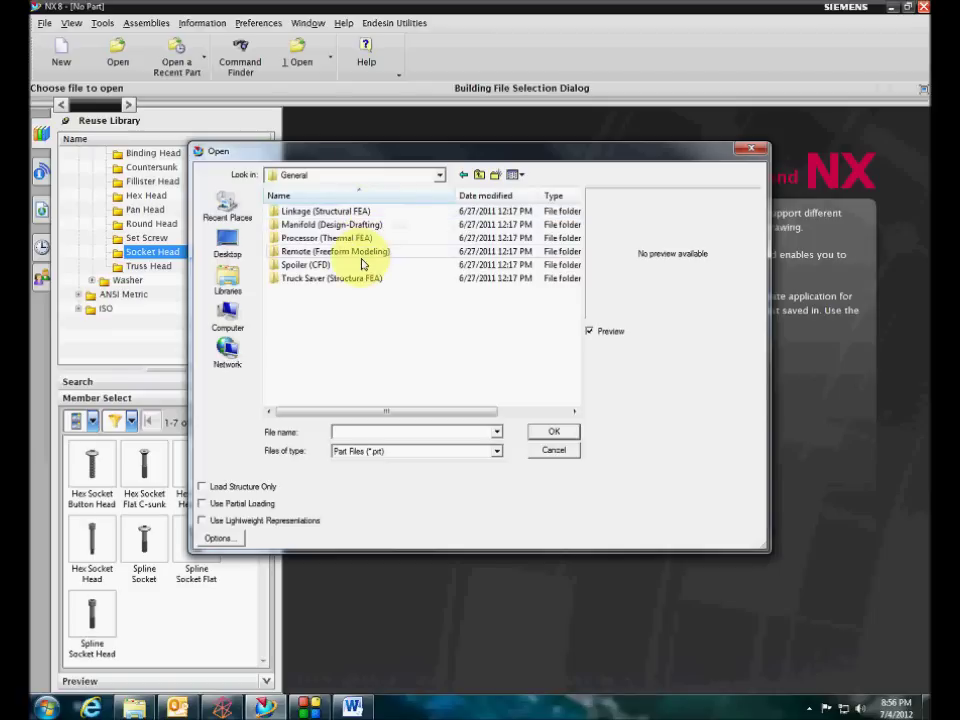
pyautogui.doubleClick(338, 212)
pyautogui.doubleClick(334, 214)
pyautogui.click(334, 212)
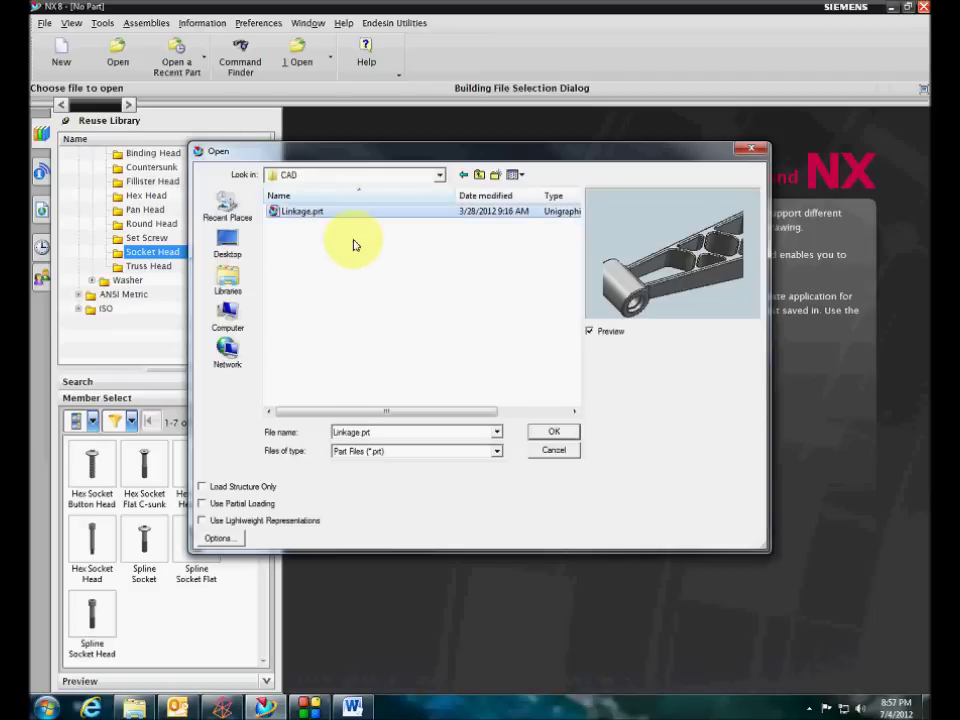
pyautogui.click(555, 434)
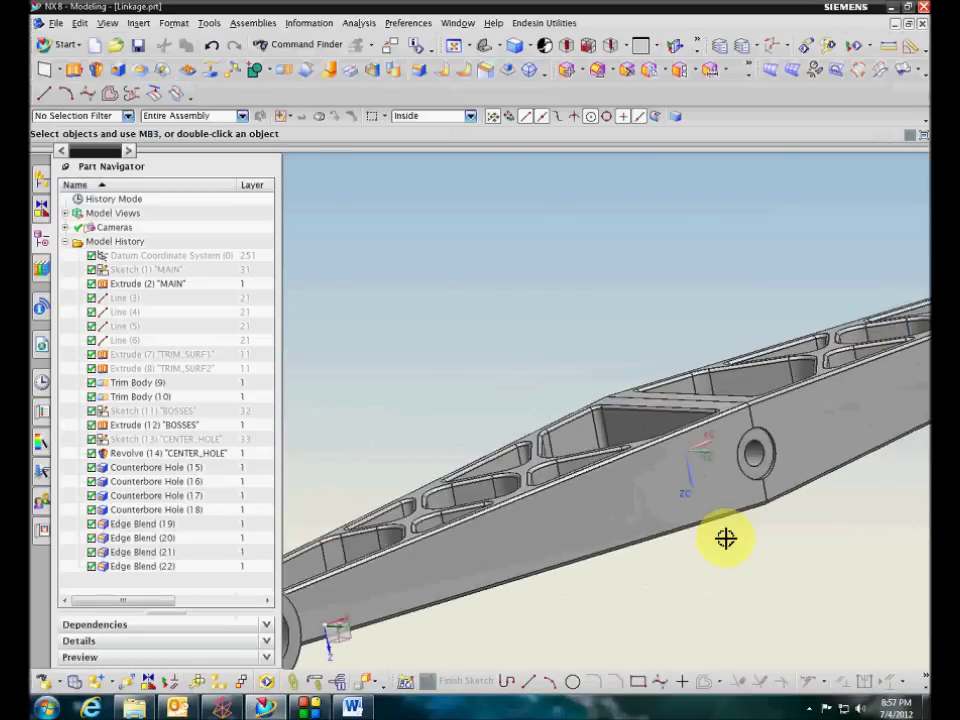
pyautogui.scroll(5, 725, 538)
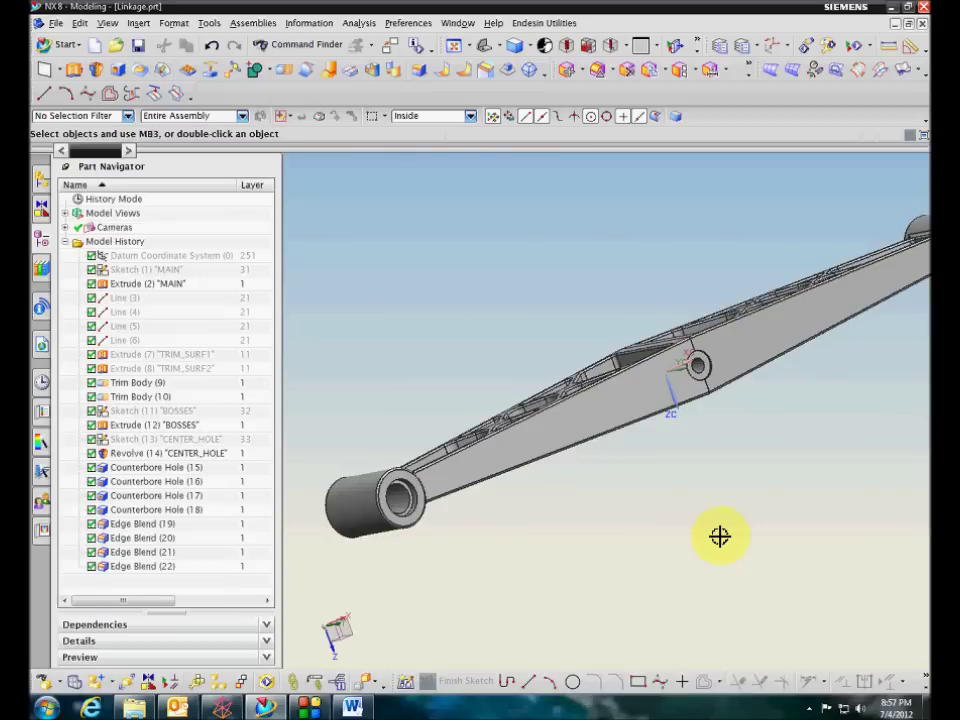
pyautogui.scroll(-1, 720, 536)
pyautogui.moveTo(720, 536)
pyautogui.mouseDown(button='middle')
pyautogui.moveTo(737, 514)
pyautogui.moveTo(711, 524)
pyautogui.mouseUp(button='middle')
pyautogui.scroll(5, 711, 524)
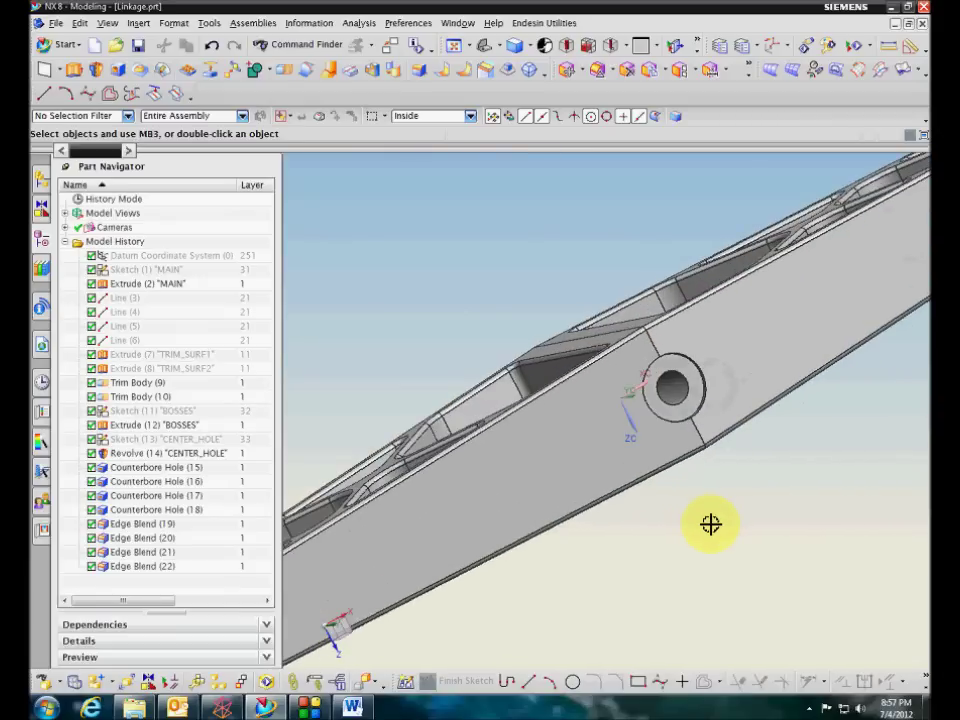
pyautogui.hotkey('ctrl', 'i')
pyautogui.scroll(3, 713, 418)
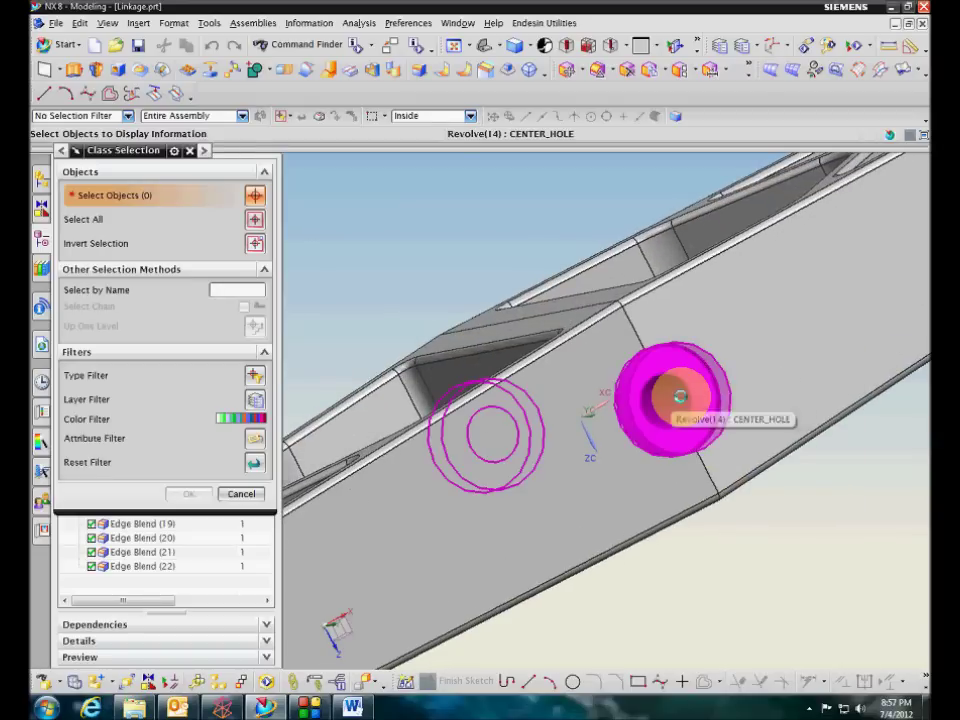
pyautogui.click(674, 393)
pyautogui.click(748, 431)
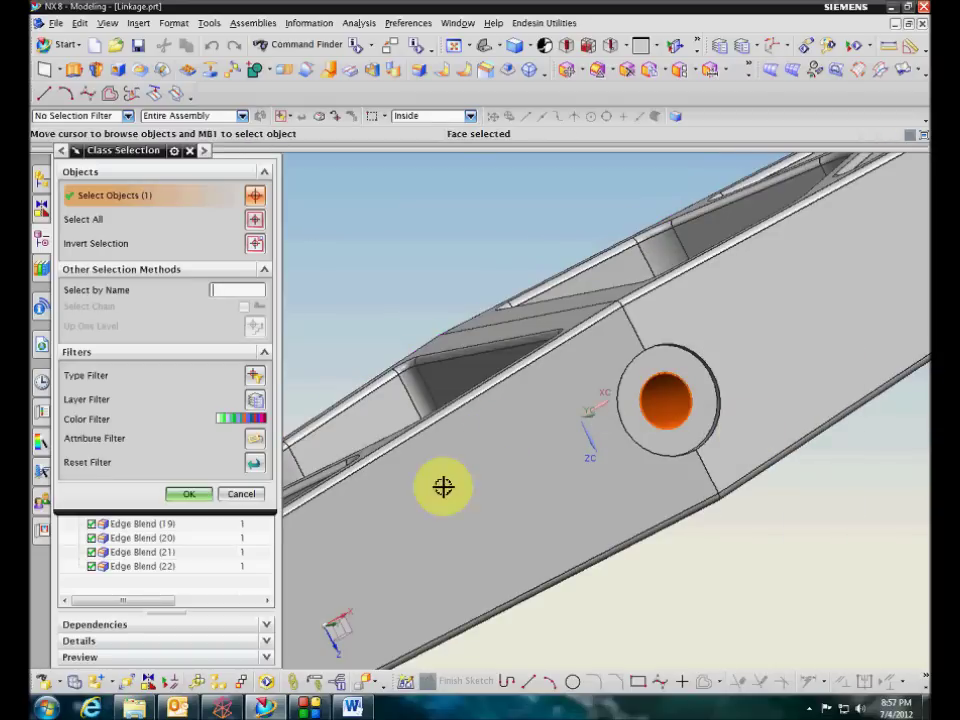
pyautogui.click(204, 499)
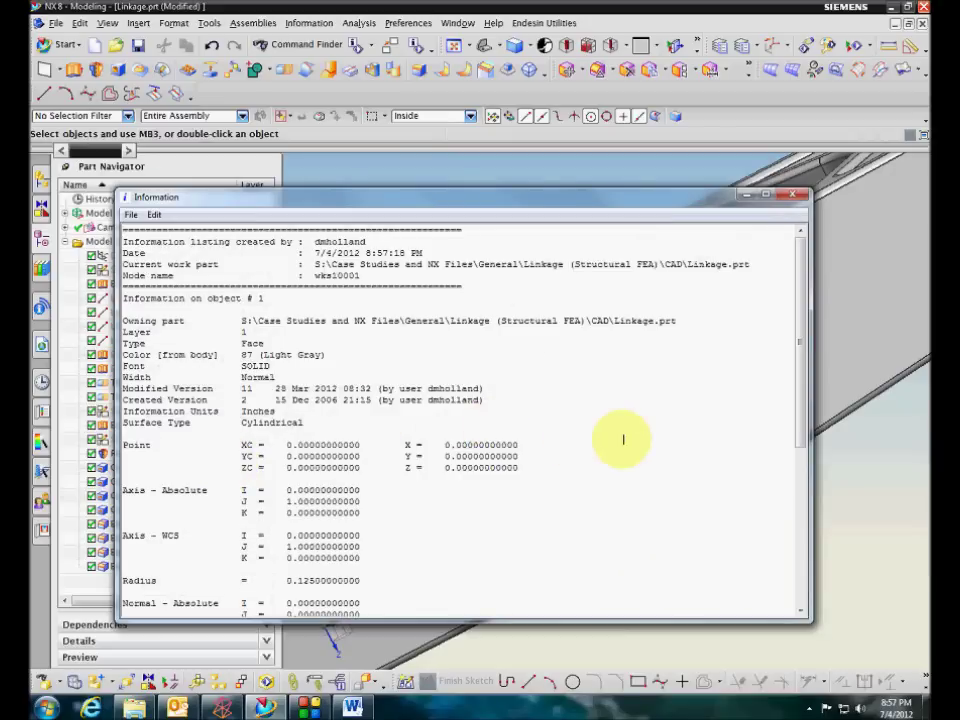
pyautogui.scroll(-1, 623, 439)
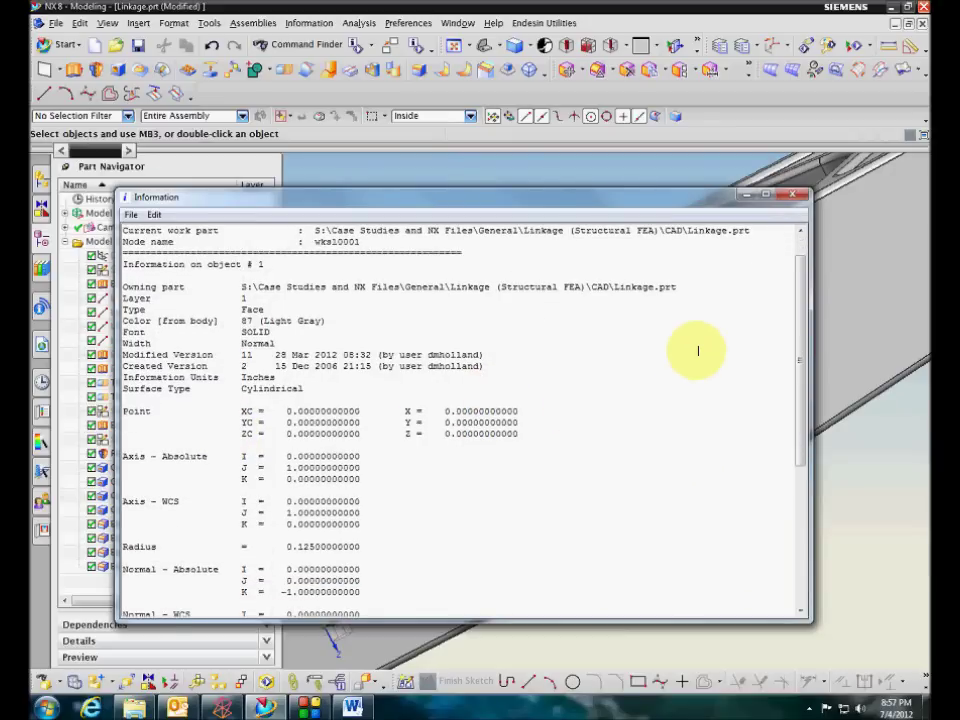
pyautogui.click(800, 196)
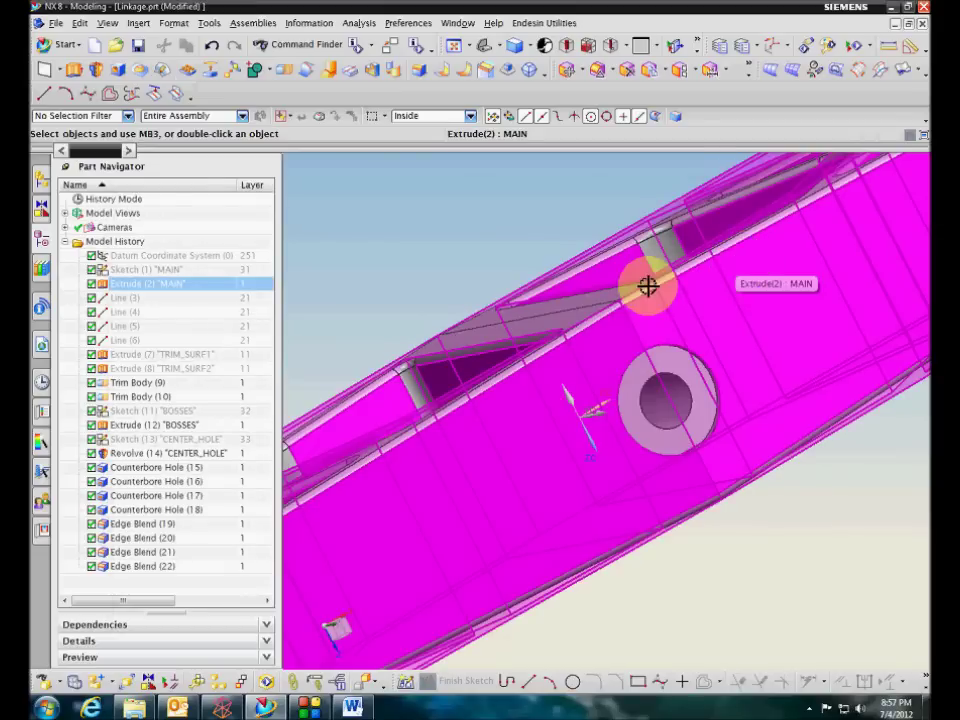
# Place a 1/4 × 2 UNF Hex Socket Head Cap screw in the linkage's centre hole, accepting Distance and Align constraints
pyautogui.click(40, 240)
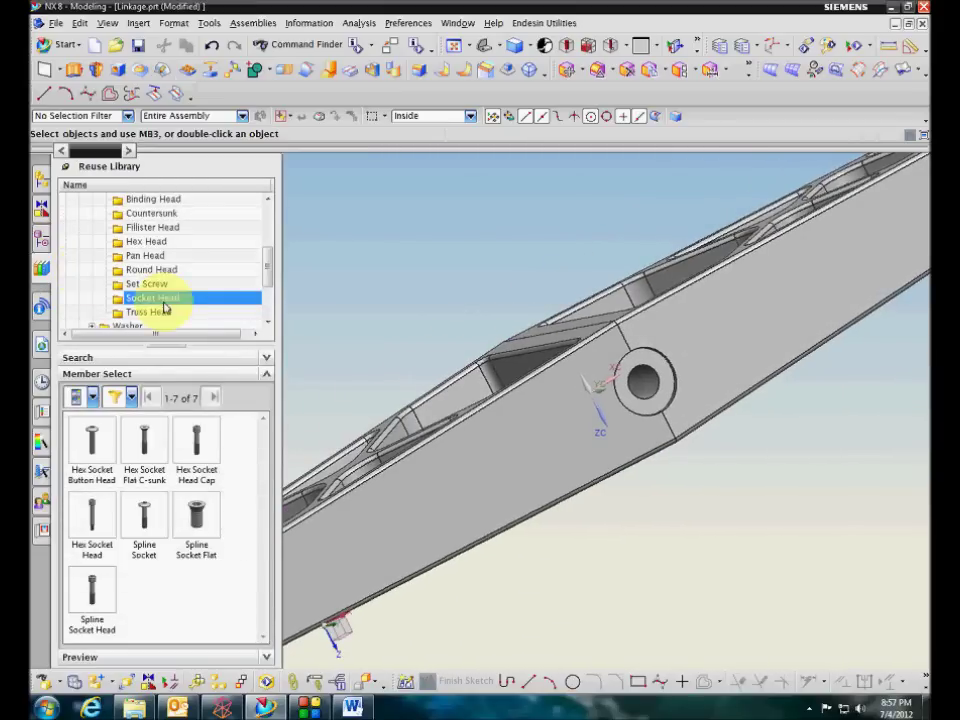
pyautogui.moveTo(197, 444); pyautogui.dragTo(646, 371)
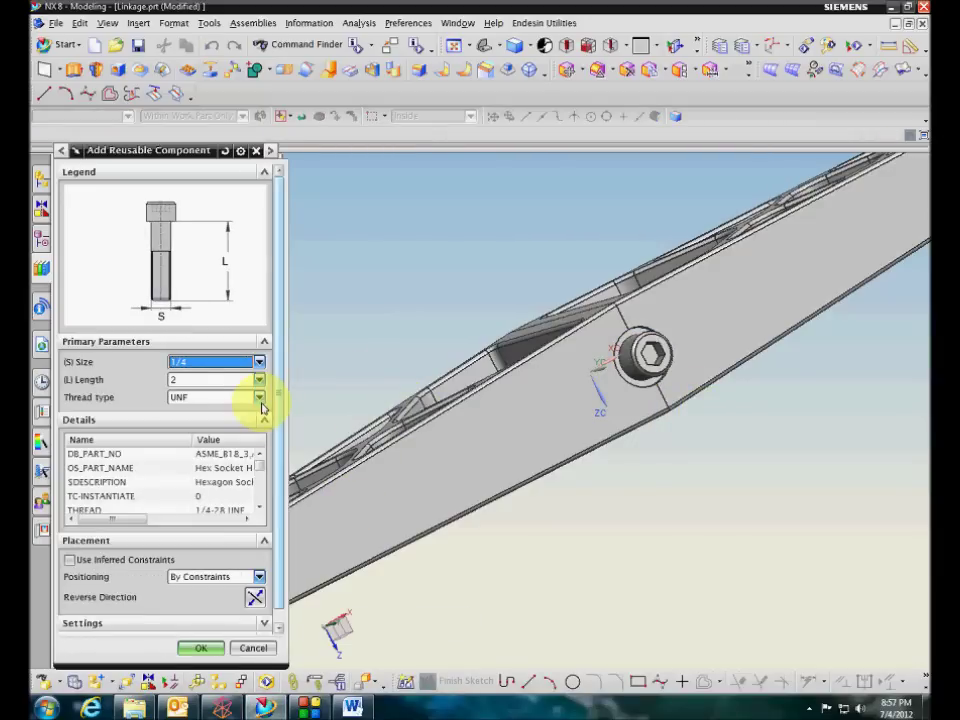
pyautogui.moveTo(323, 376); pyautogui.dragTo(224, 372, button='middle')
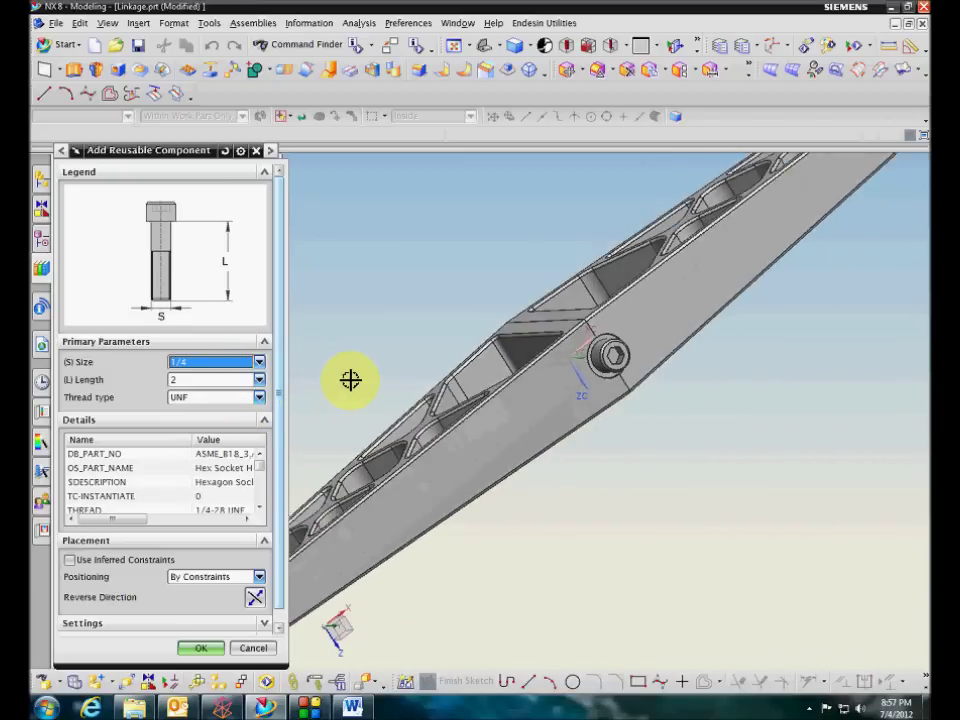
pyautogui.scroll(-1, 278, 515)
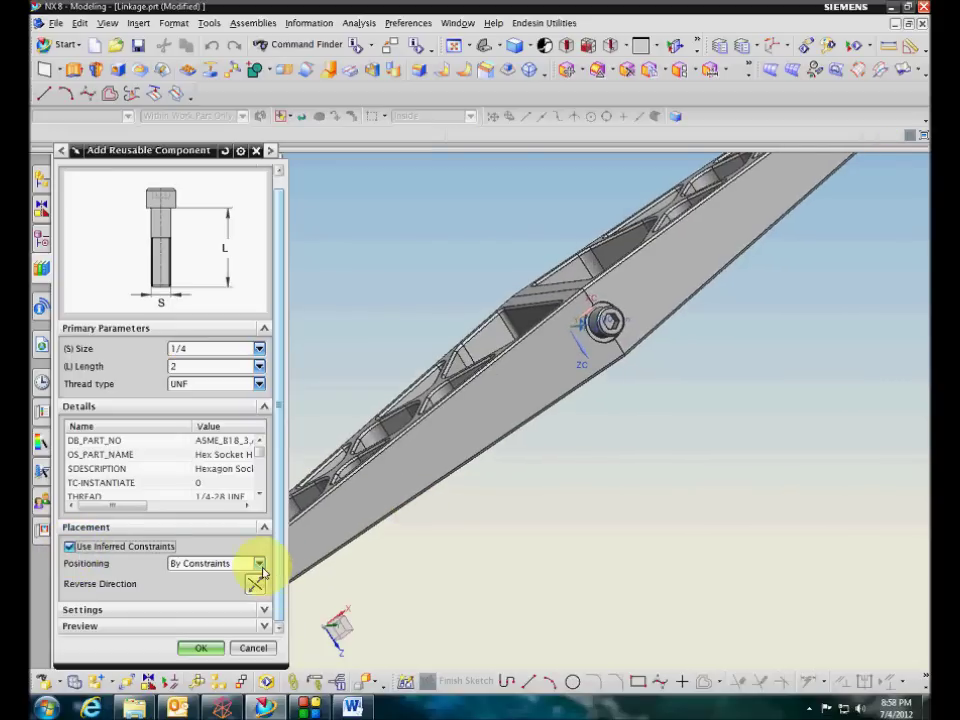
pyautogui.click(200, 648)
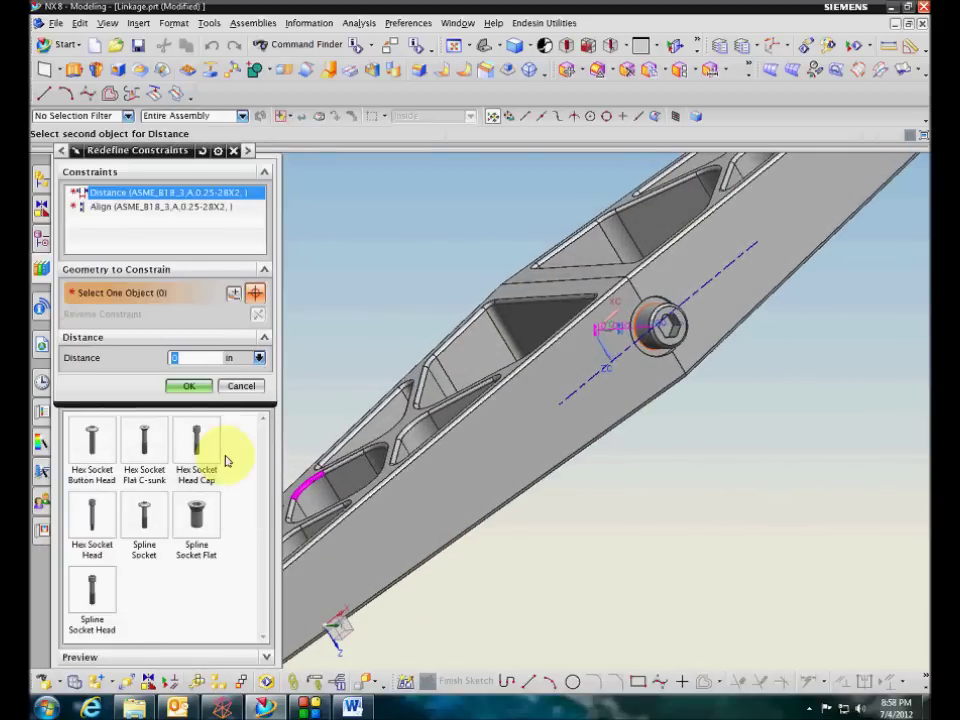
pyautogui.click(187, 386)
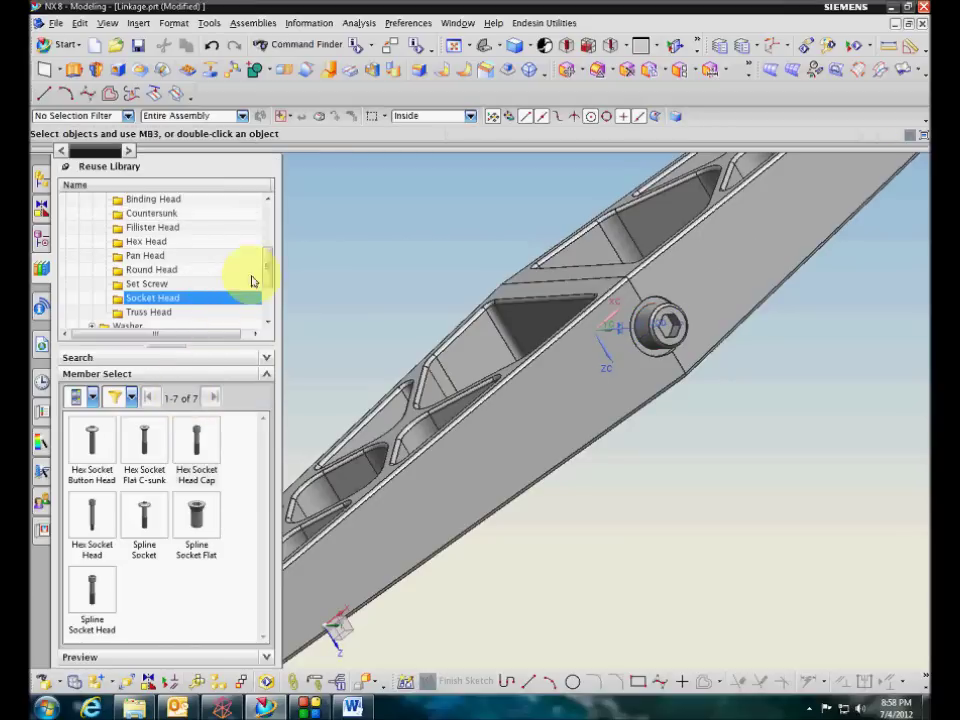
# Inspect the screw's Distance and Align constraints and show its remaining degrees of freedom
pyautogui.scroll(-2, 265, 290)
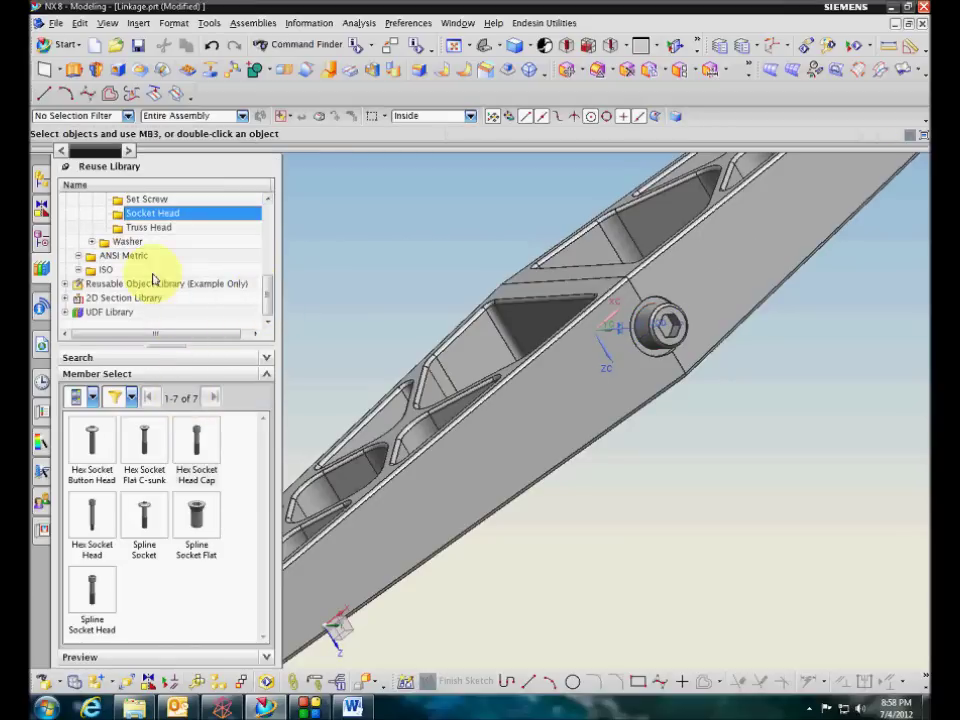
pyautogui.click(41, 180)
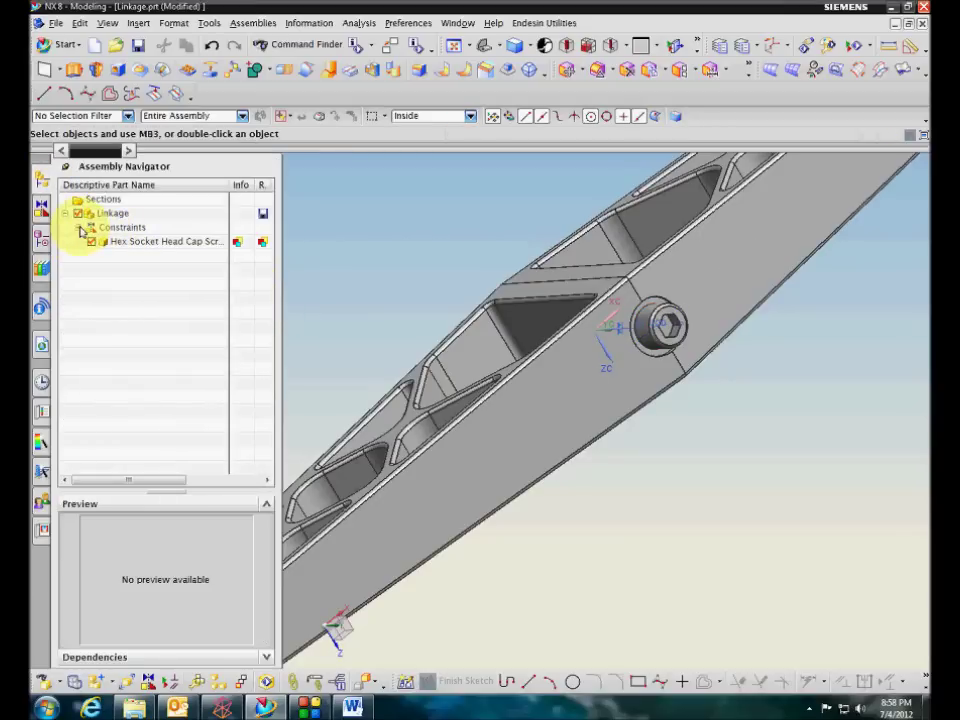
pyautogui.click(78, 227)
pyautogui.click(165, 242)
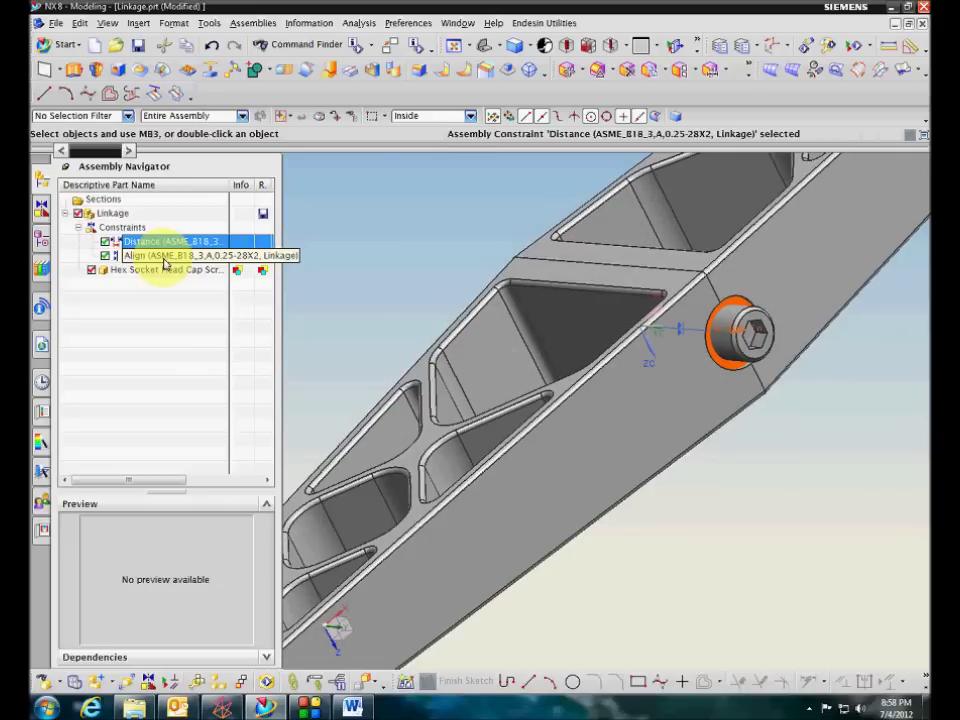
pyautogui.click(166, 258)
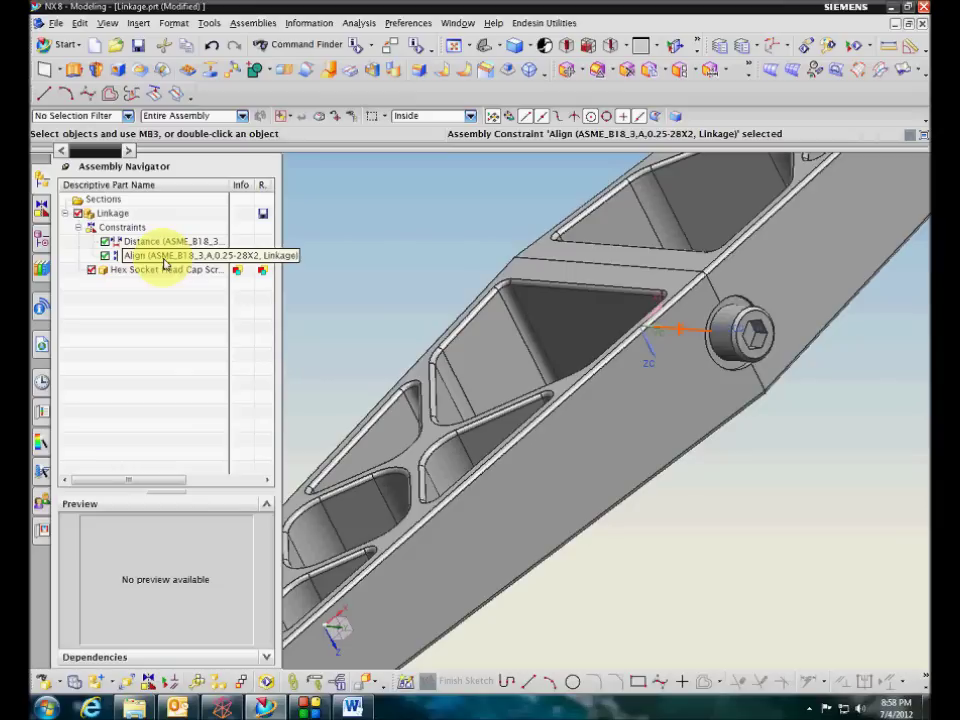
pyautogui.rightClick(166, 271)
pyautogui.click(222, 551)
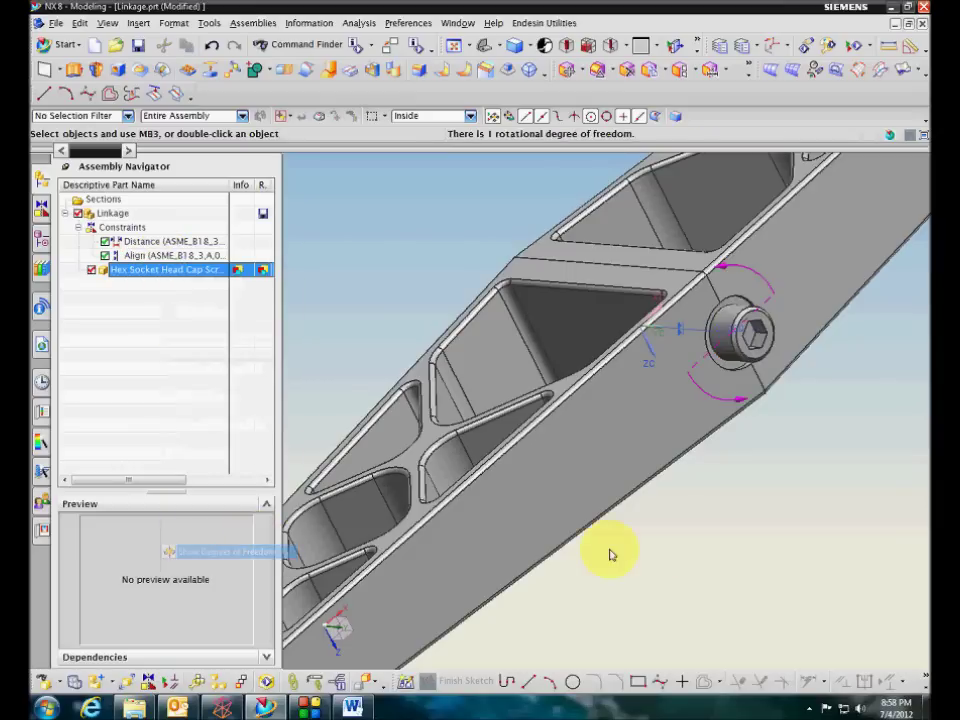
pyautogui.moveTo(612, 555); pyautogui.dragTo(684, 431, button='middle')
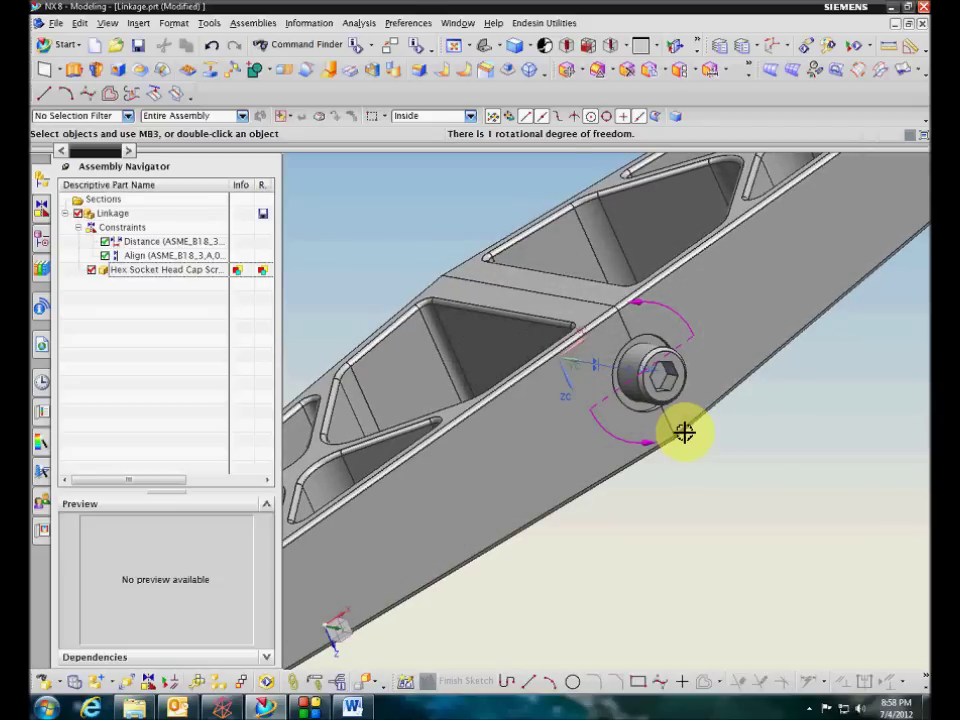
pyautogui.moveTo(684, 432); pyautogui.dragTo(682, 433, button='middle')
pyautogui.click(78, 228)
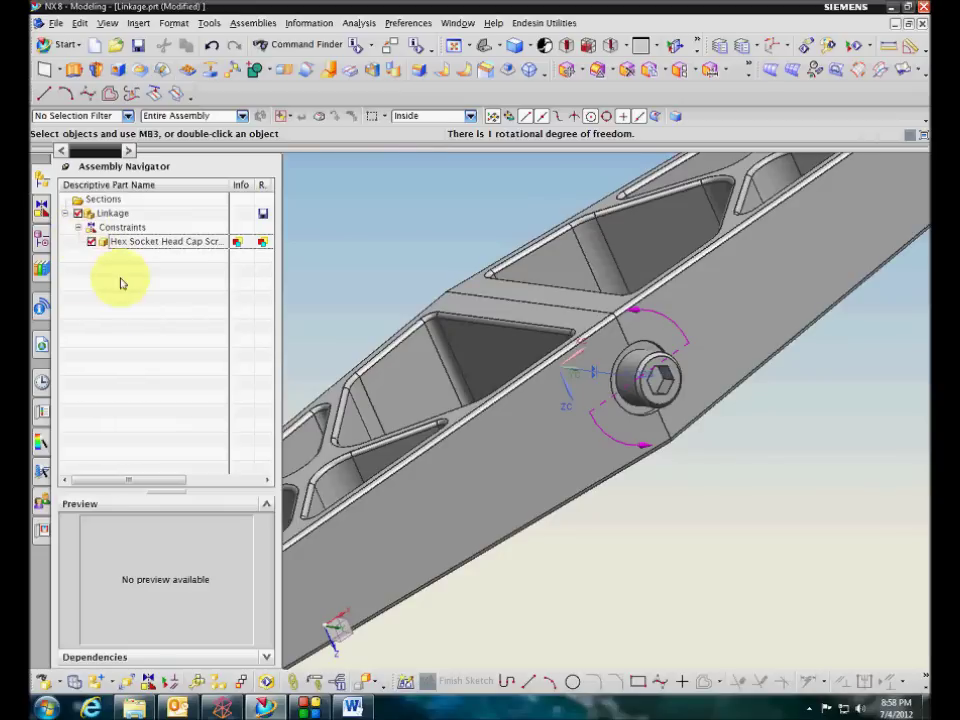
# Shorten the linkage's cap screw to length 1 (1/4-28 × 1), keeping its Distance and Align constraints
pyautogui.rightClick(121, 241)
pyautogui.click(190, 312)
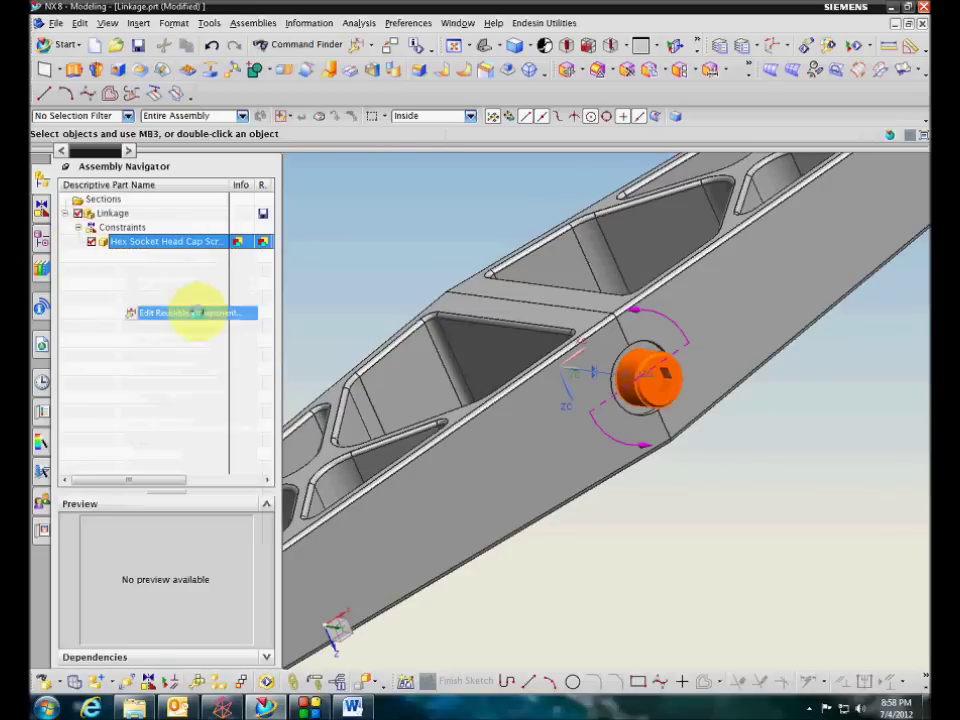
pyautogui.click(231, 380)
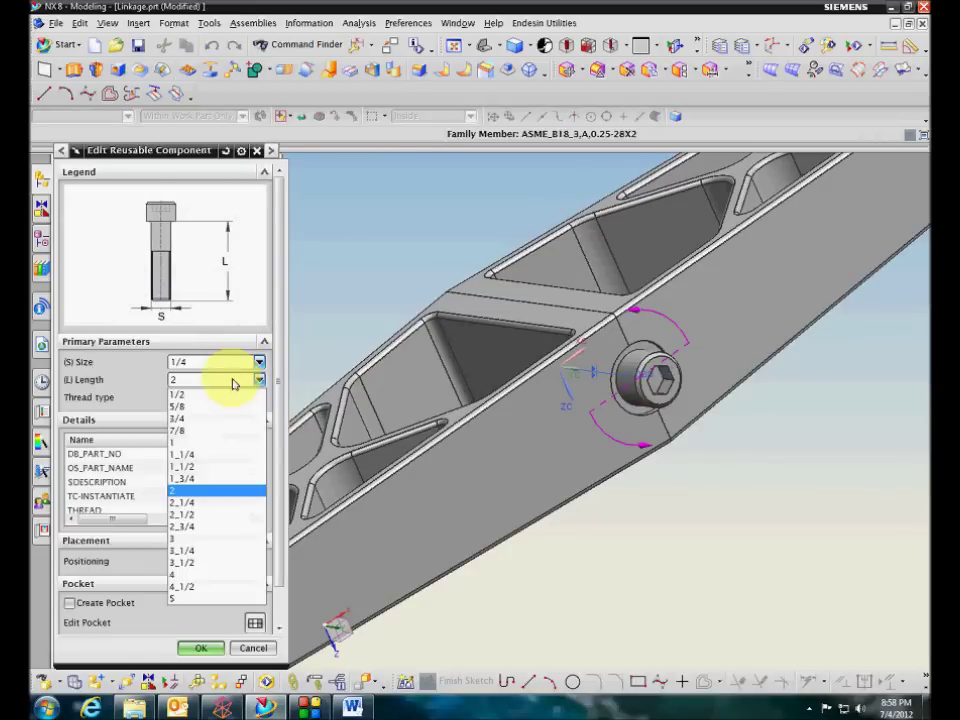
pyautogui.click(185, 443)
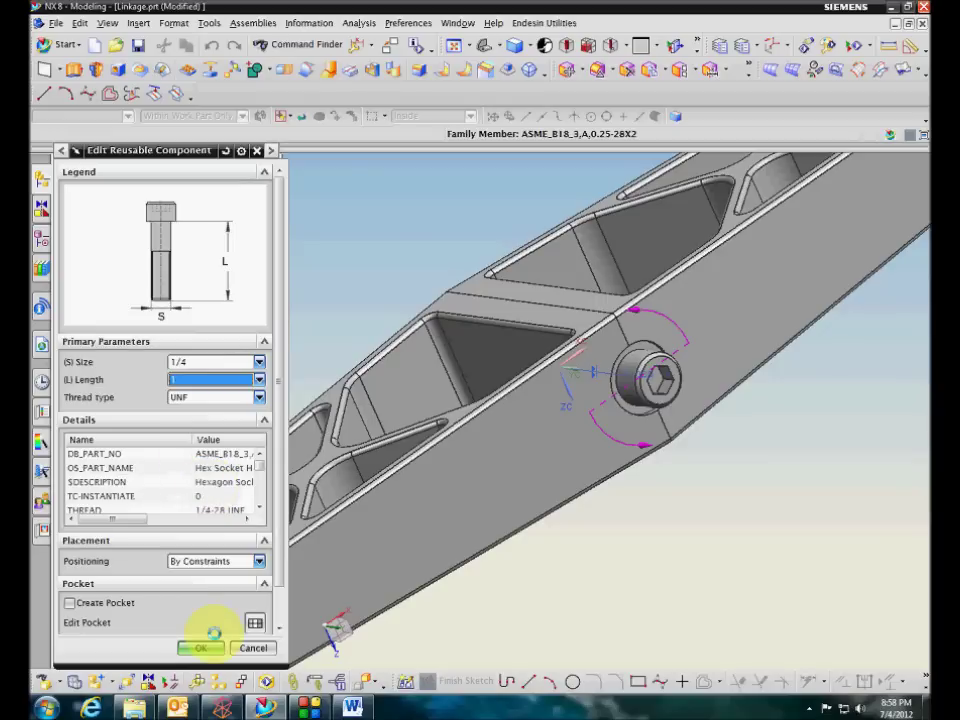
pyautogui.click(201, 649)
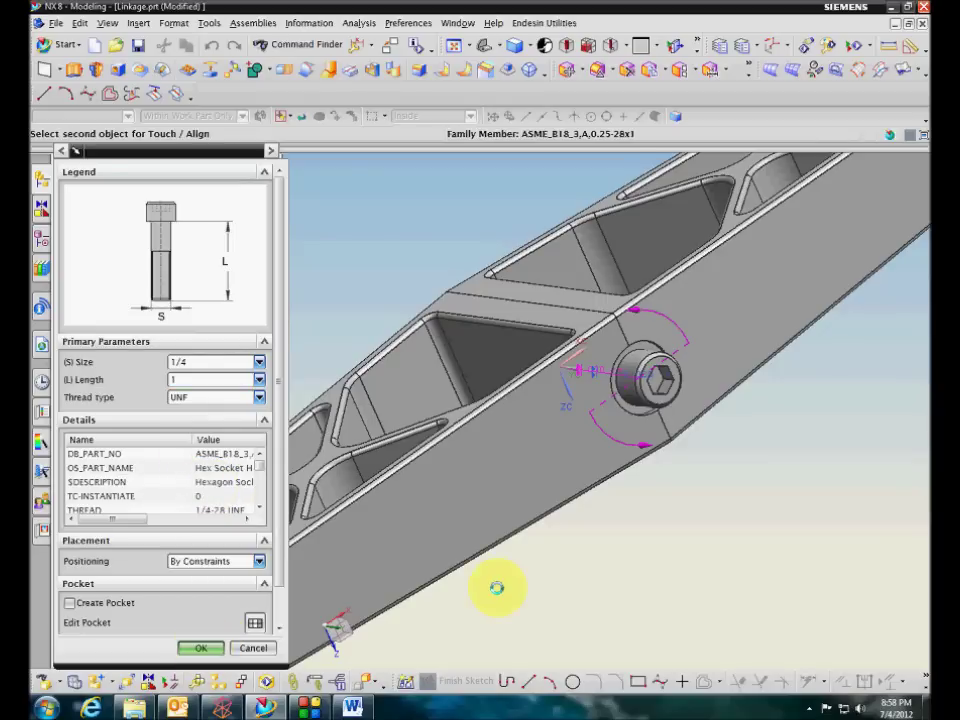
pyautogui.click(187, 389)
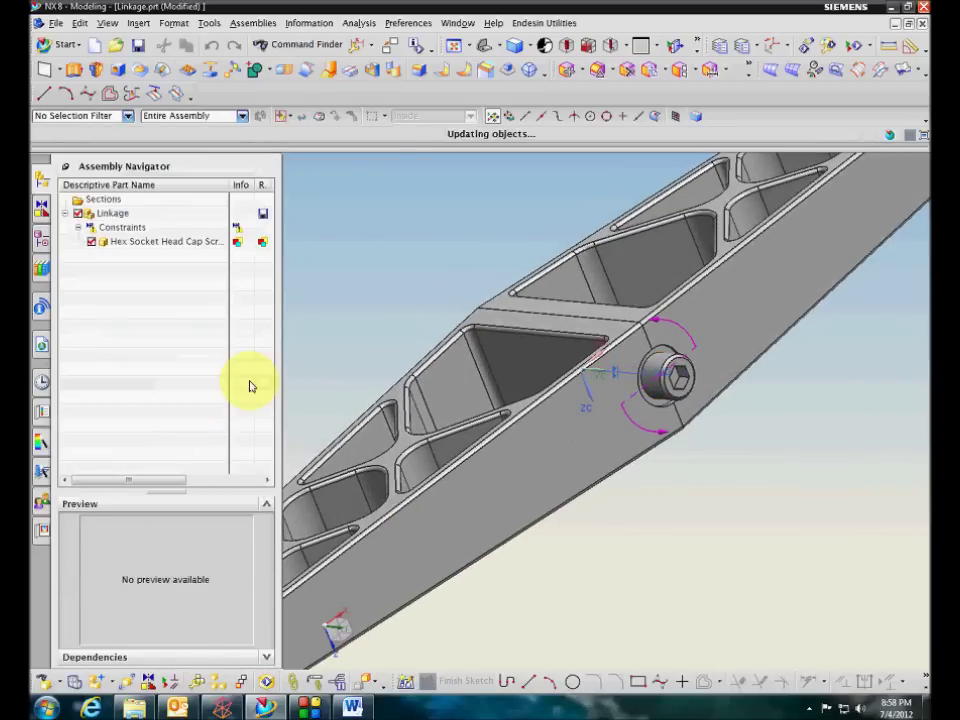
pyautogui.click(77, 227)
pyautogui.moveTo(747, 512); pyautogui.dragTo(564, 392, button='middle')
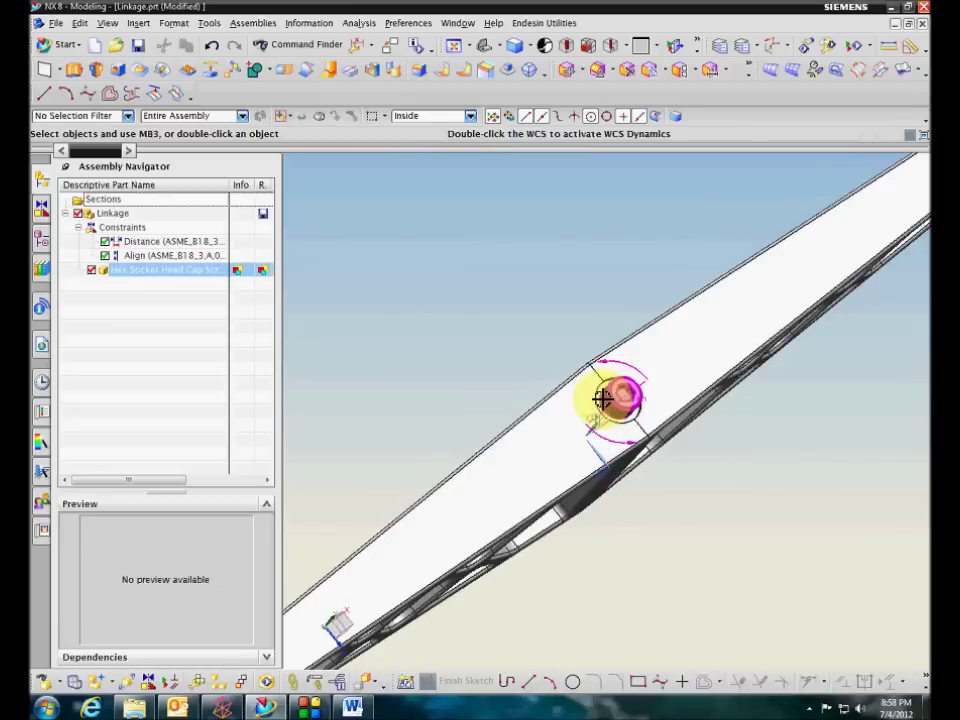
pyautogui.moveTo(594, 392); pyautogui.dragTo(261, 390, button='middle')
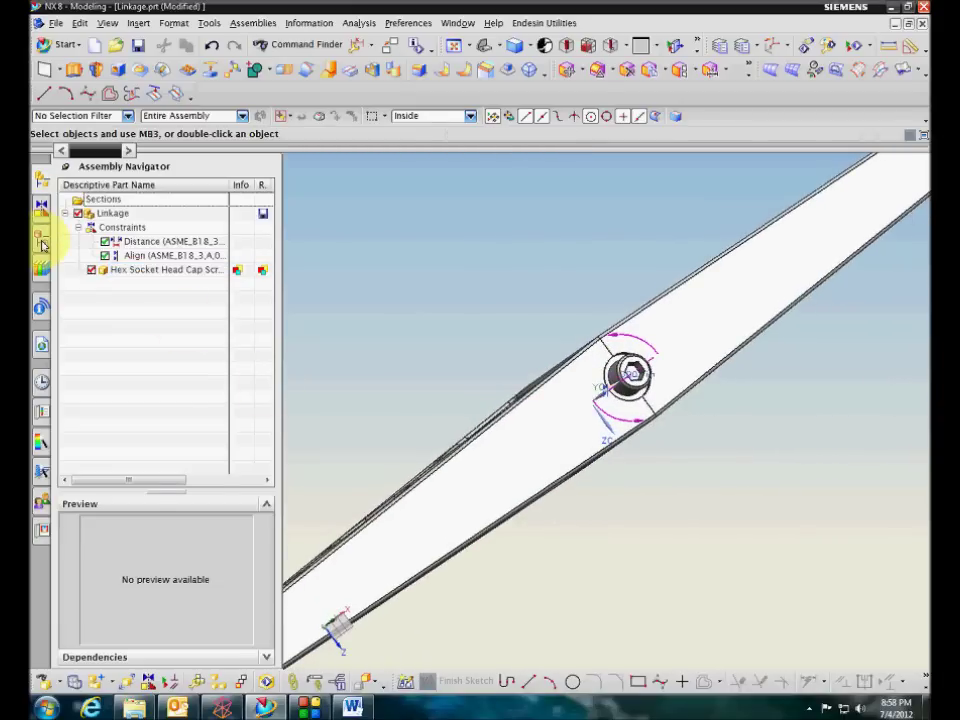
pyautogui.click(42, 244)
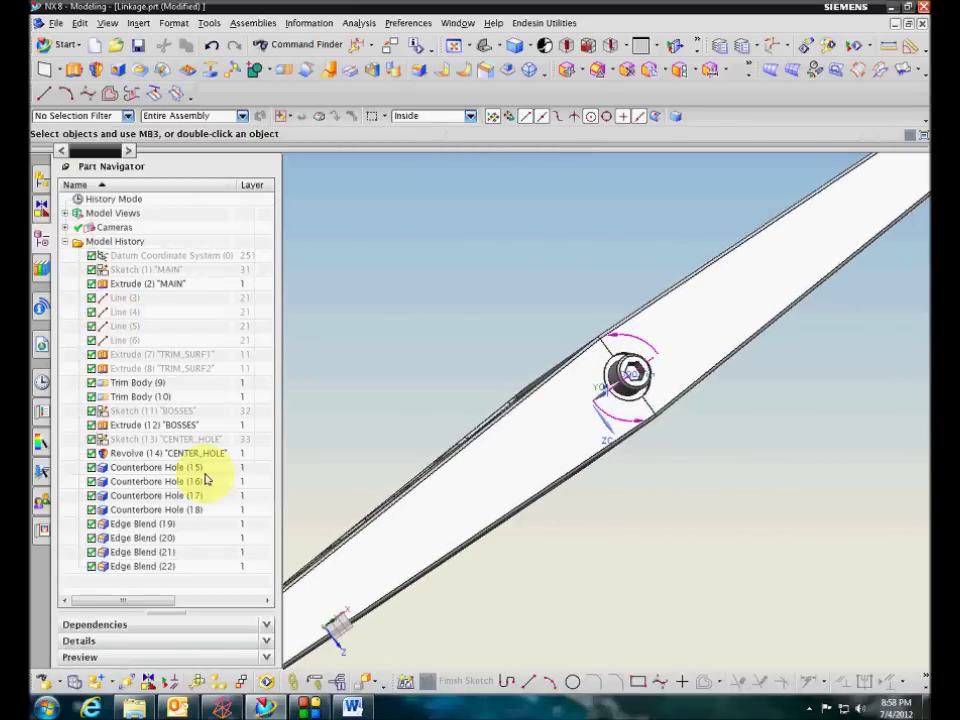
pyautogui.click(160, 509)
pyautogui.click(162, 495)
pyautogui.click(164, 481)
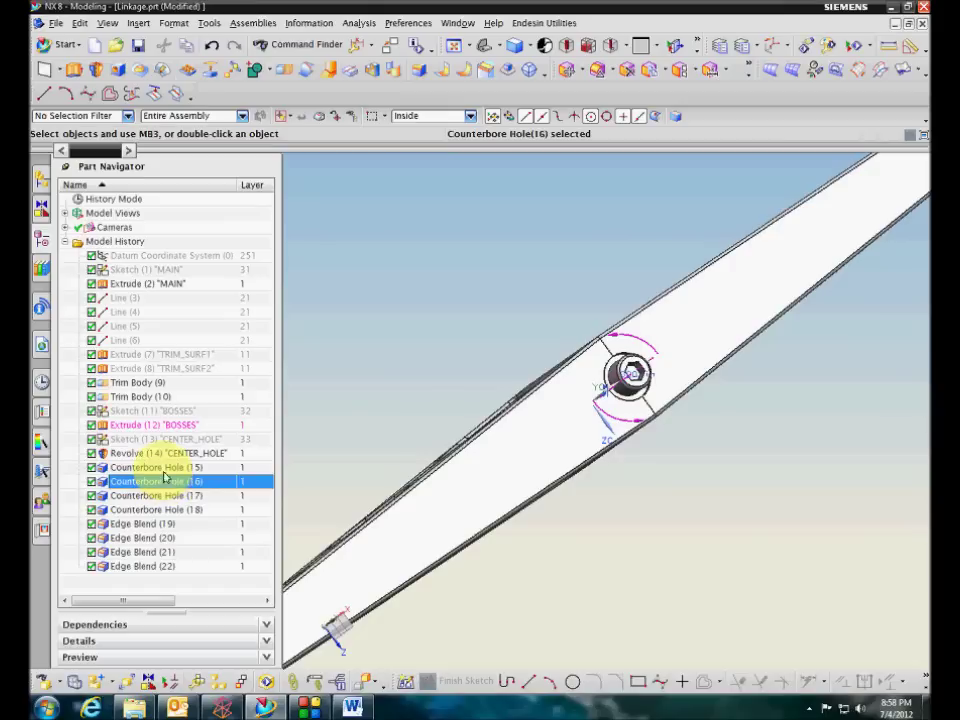
pyautogui.click(165, 468)
pyautogui.click(163, 482)
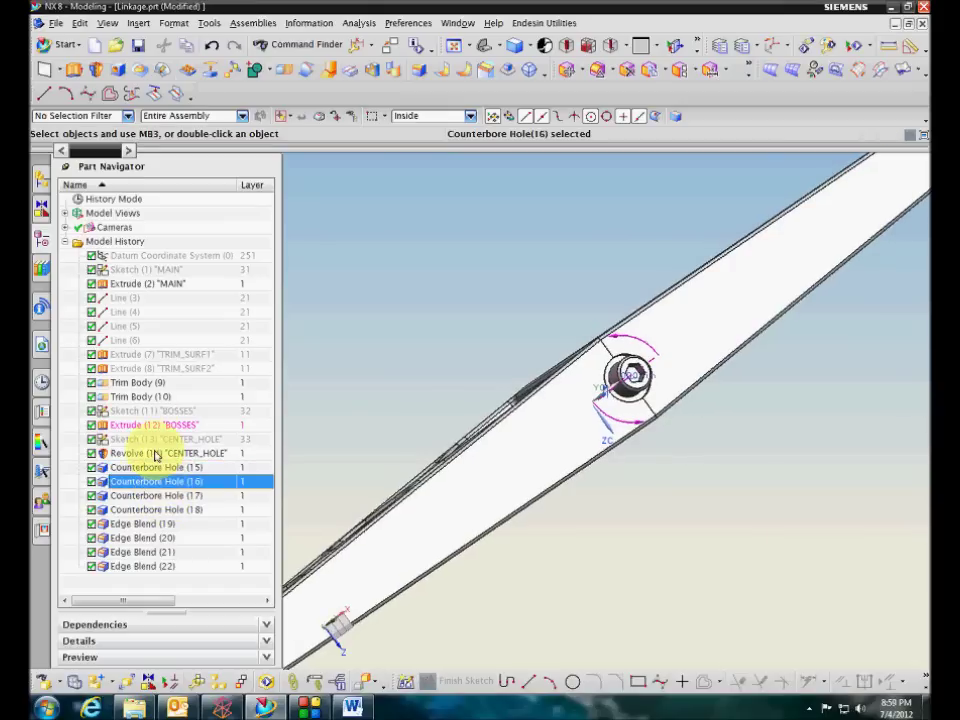
pyautogui.click(163, 495)
pyautogui.click(164, 509)
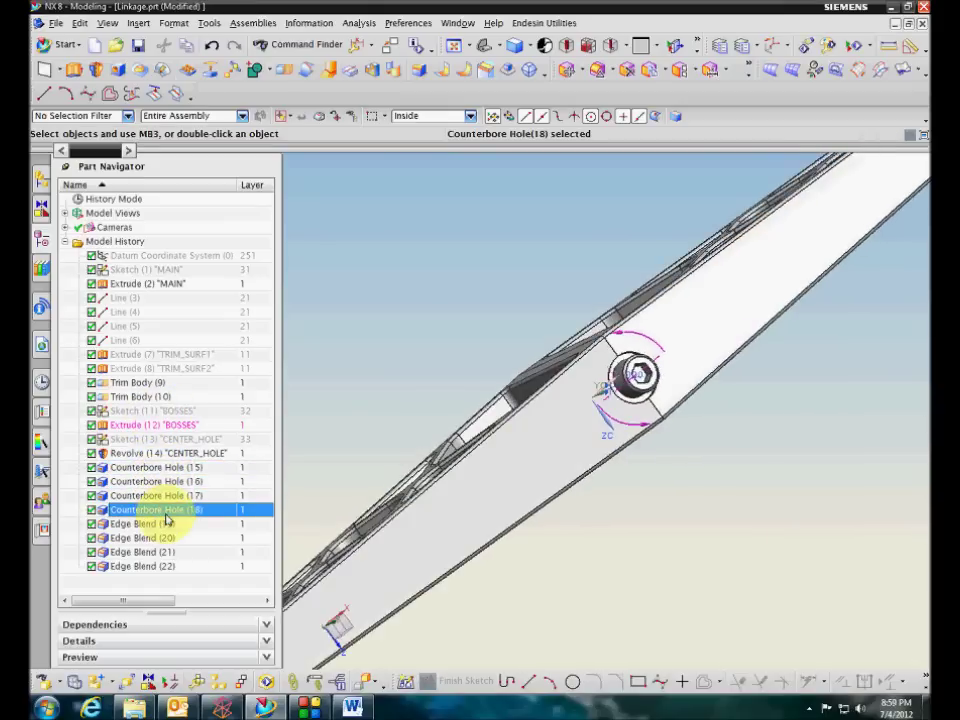
pyautogui.click(41, 182)
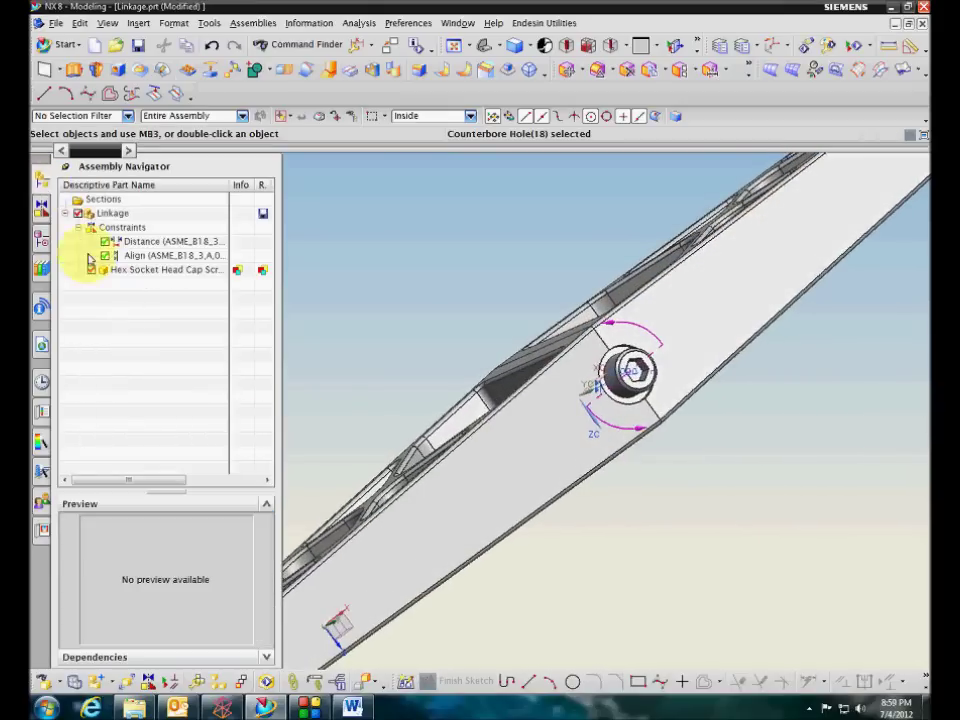
pyautogui.click(41, 238)
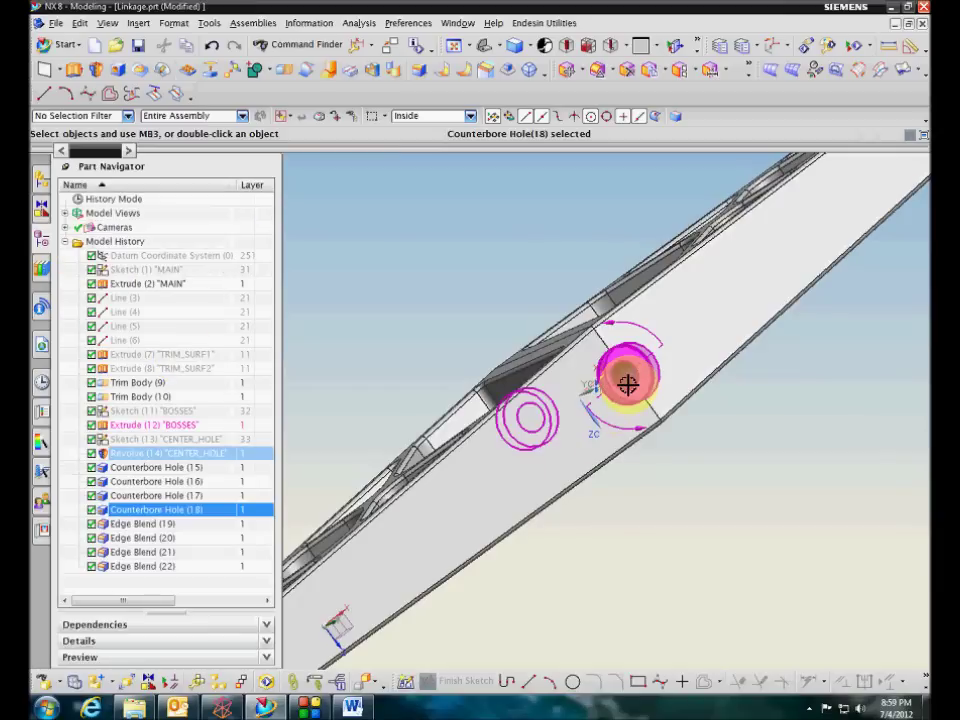
pyautogui.click(196, 496)
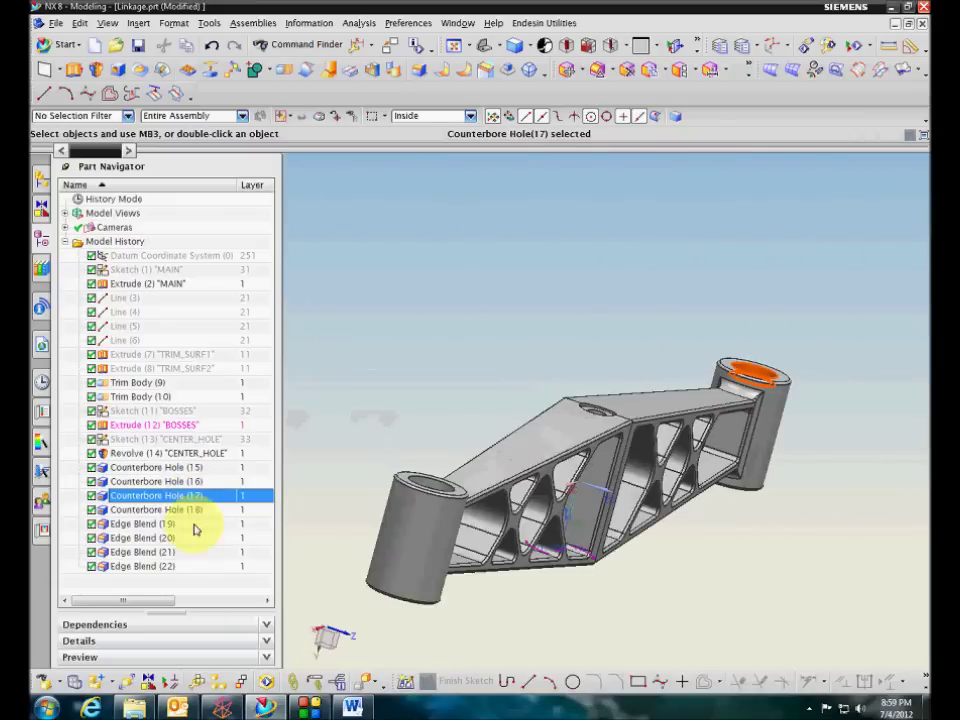
pyautogui.click(41, 203)
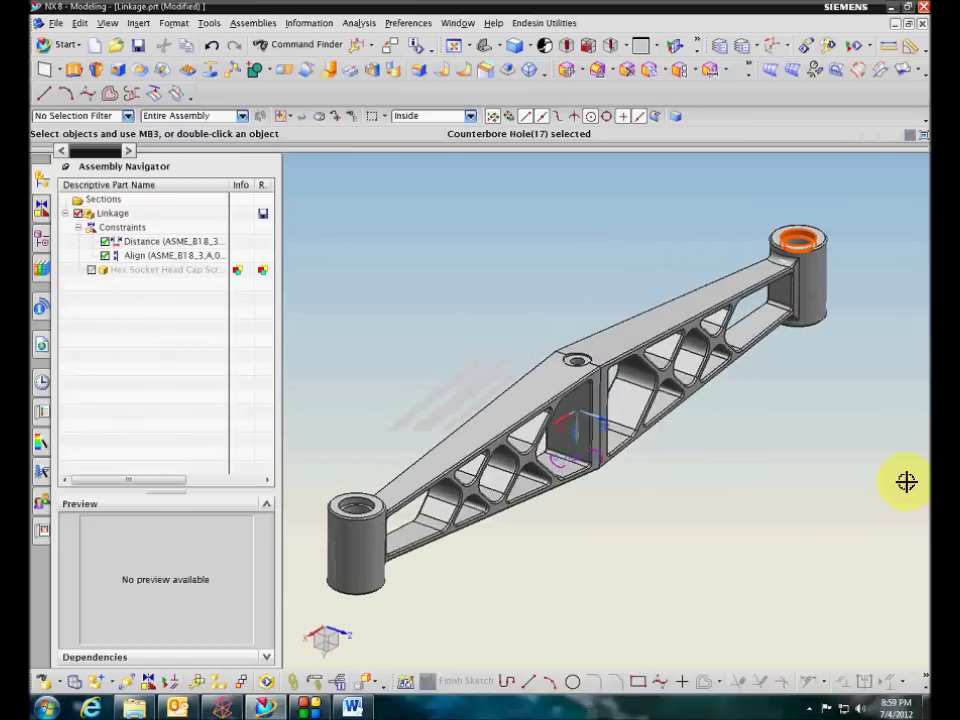
pyautogui.moveTo(908, 480); pyautogui.dragTo(875, 291, button='middle')
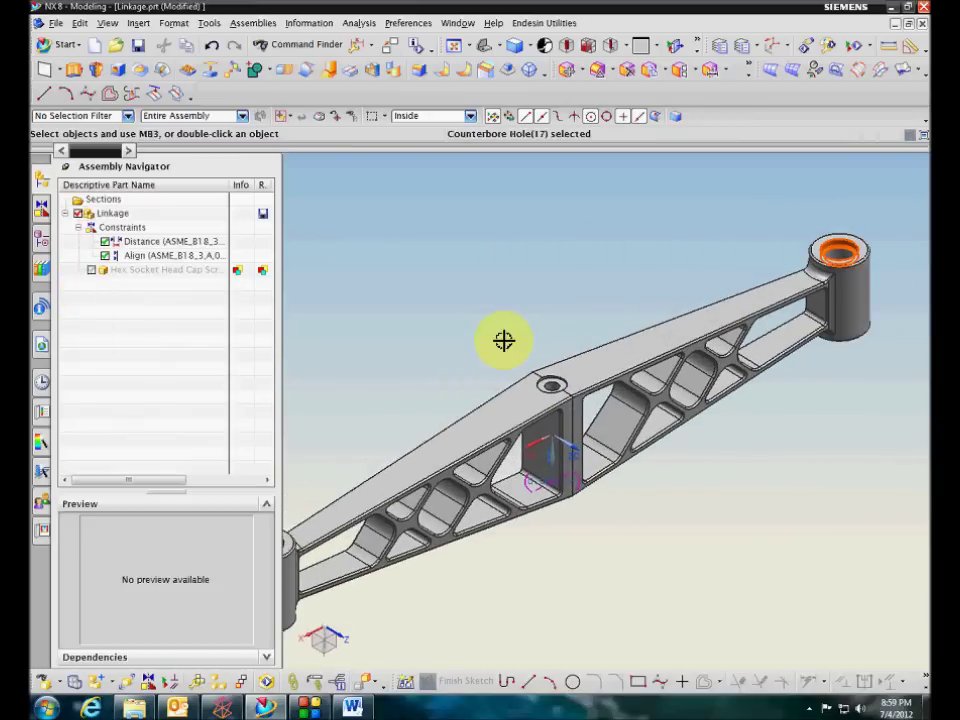
pyautogui.click(89, 271)
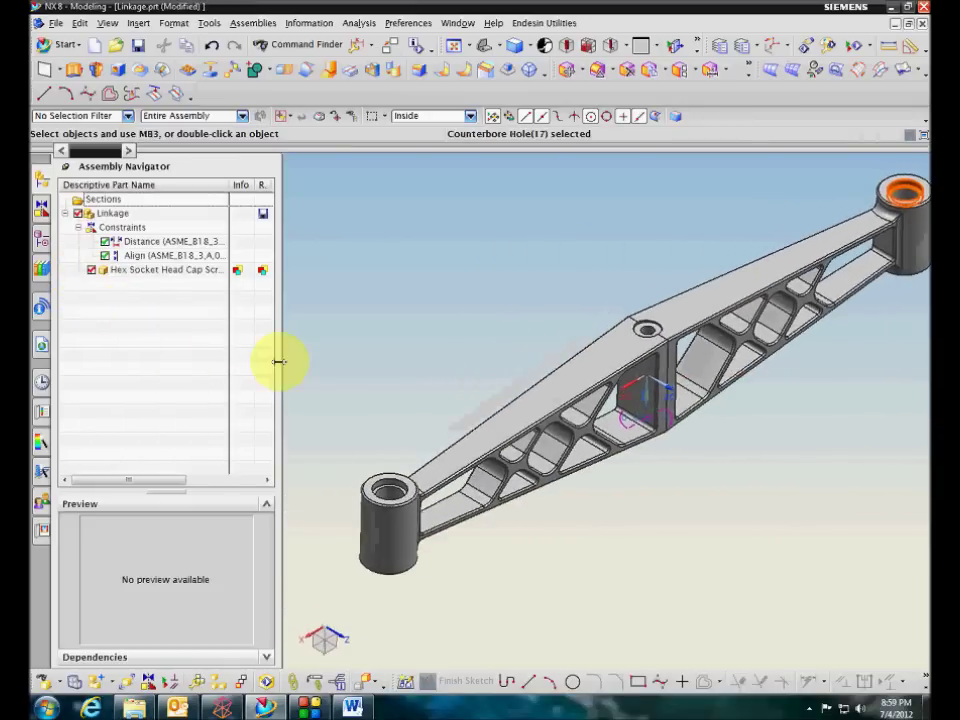
pyautogui.press('Escape')
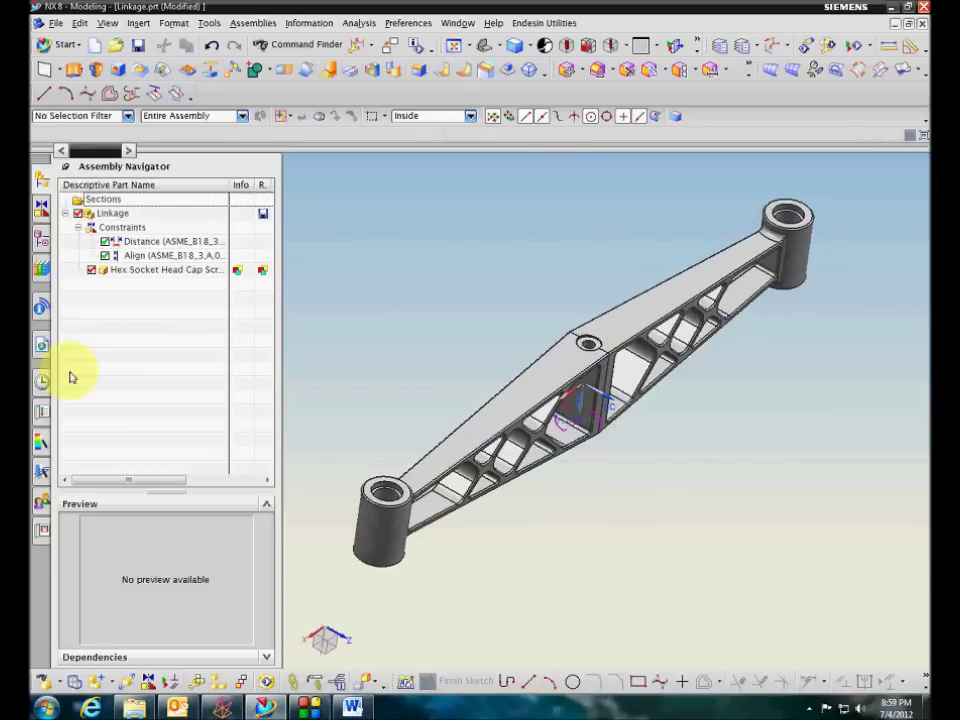
# Drag a second Hex Socket Head Cap screw onto the linkage, then cancel adding it
pyautogui.click(42, 247)
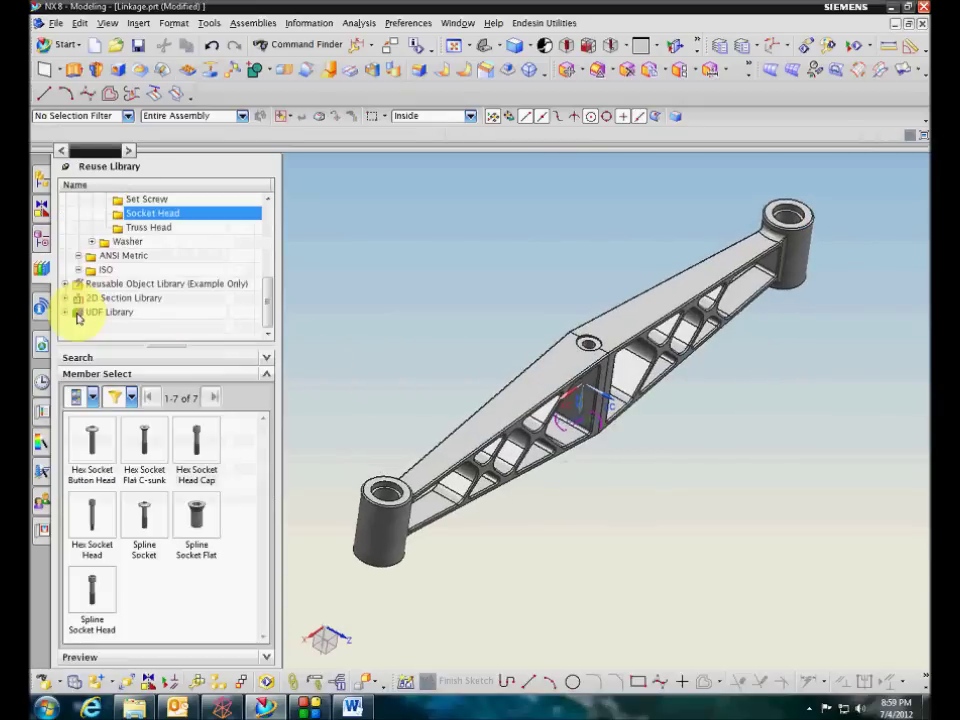
pyautogui.moveTo(198, 440); pyautogui.dragTo(381, 492)
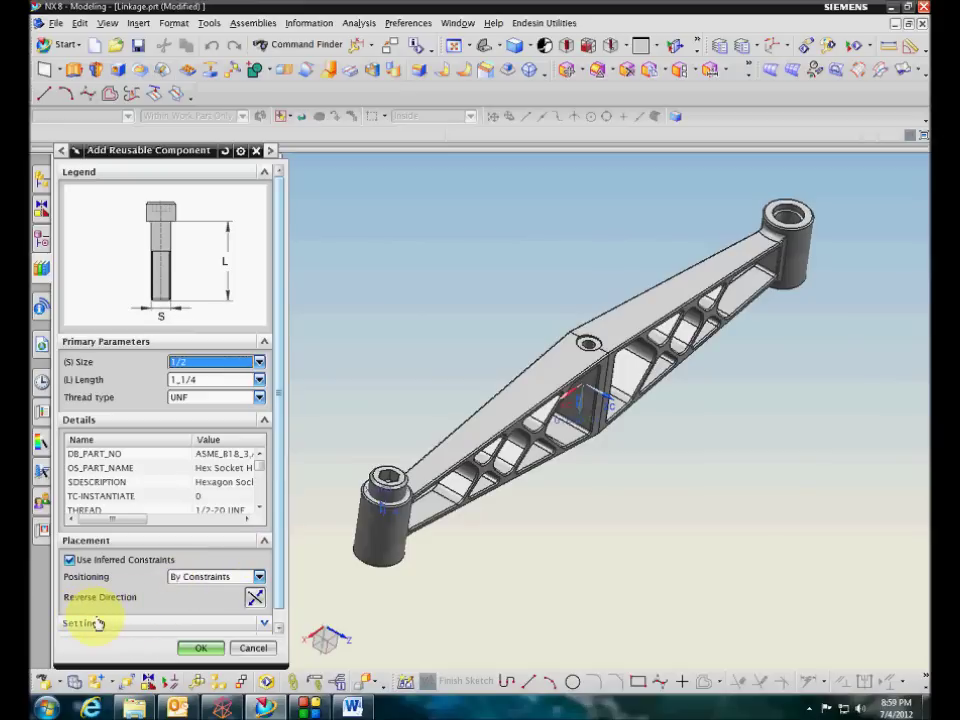
pyautogui.click(253, 650)
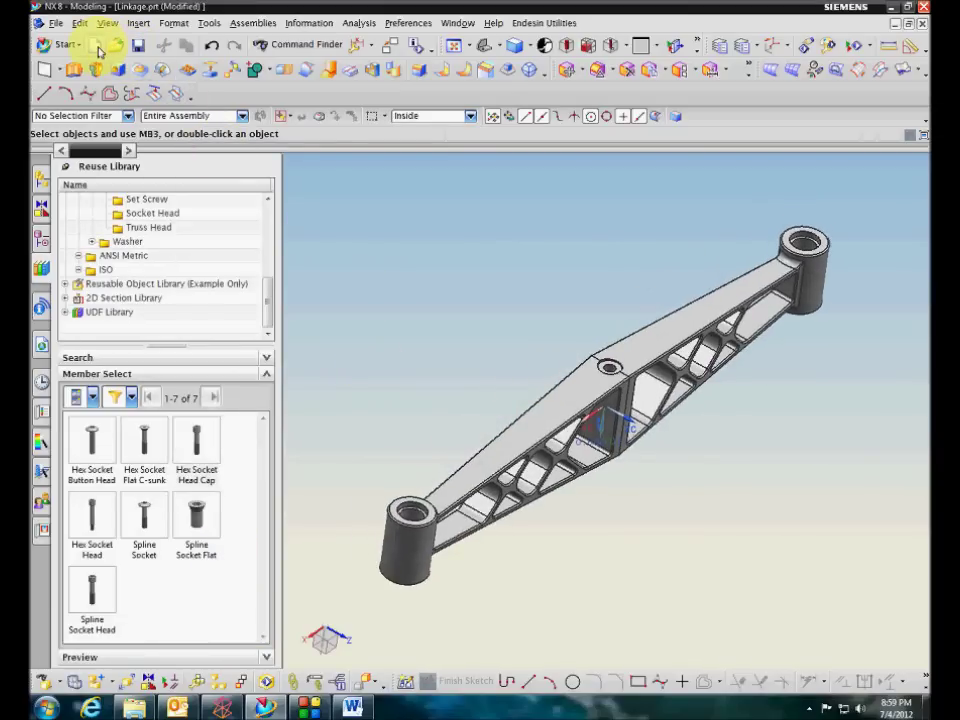
# Create blank model1.prt and add Gear_Box_Cover as a component at the absolute origin
pyautogui.hotkey('ctrl', 'n')
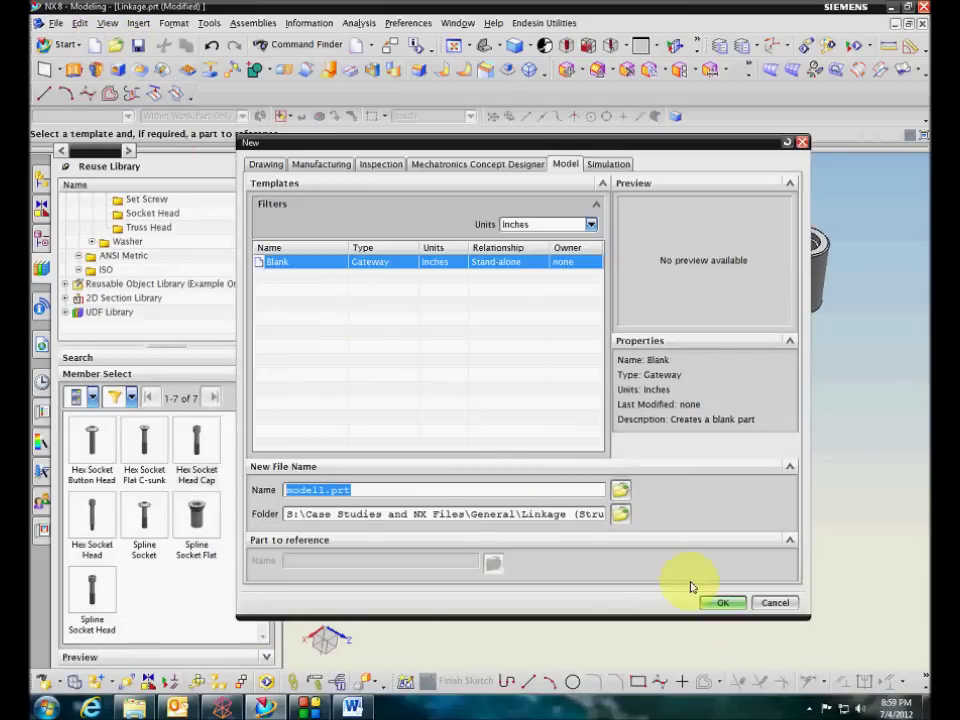
pyautogui.click(722, 603)
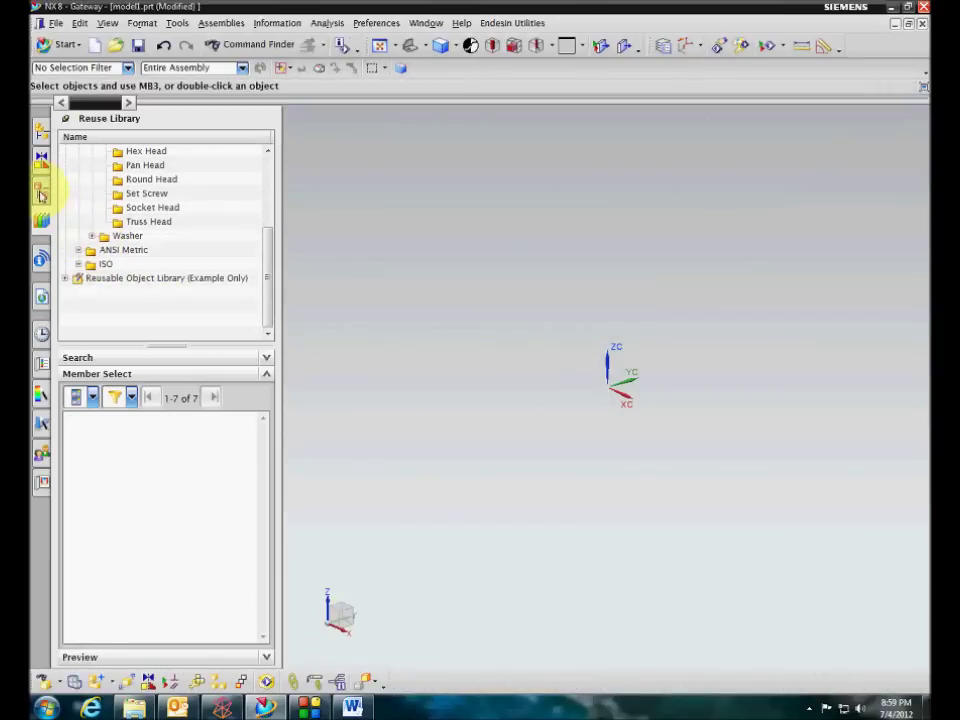
pyautogui.click(40, 138)
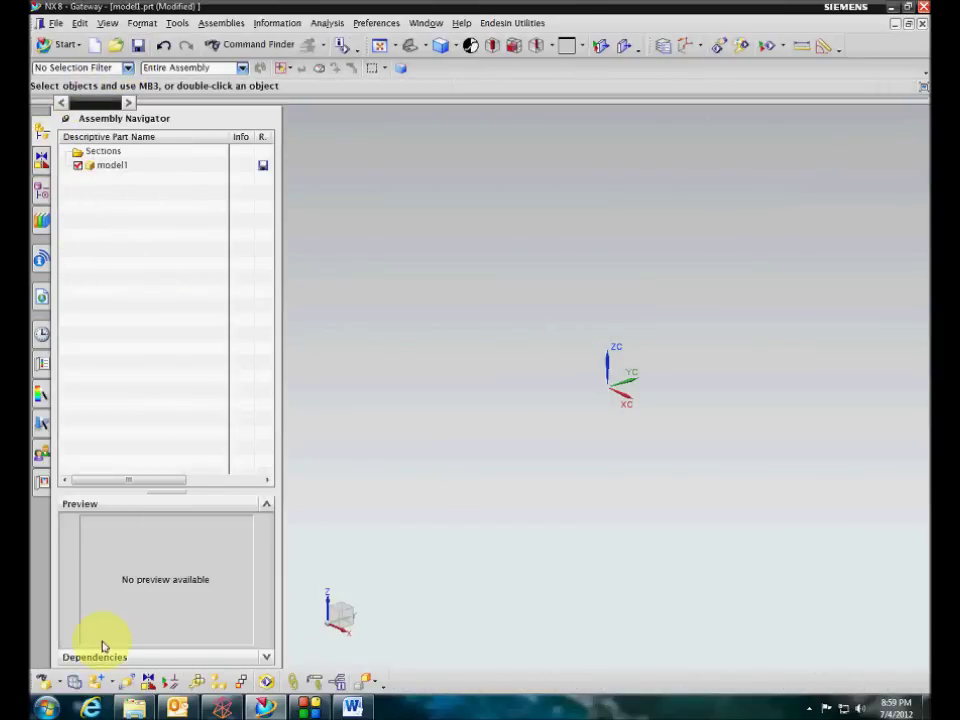
pyautogui.click(97, 681)
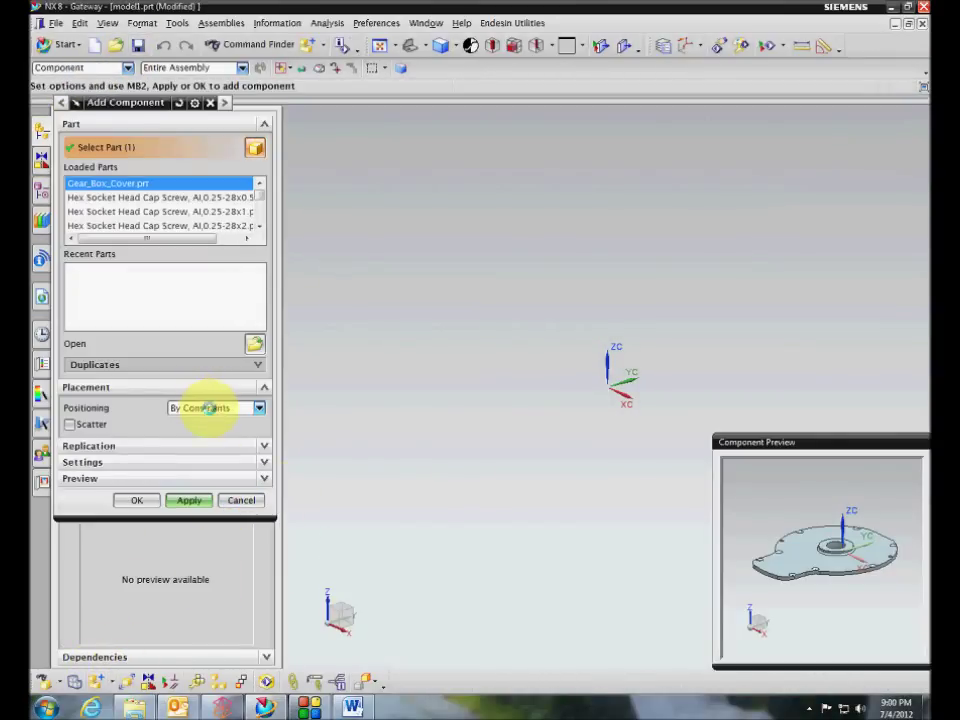
pyautogui.click(209, 408)
pyautogui.click(205, 421)
pyautogui.click(137, 500)
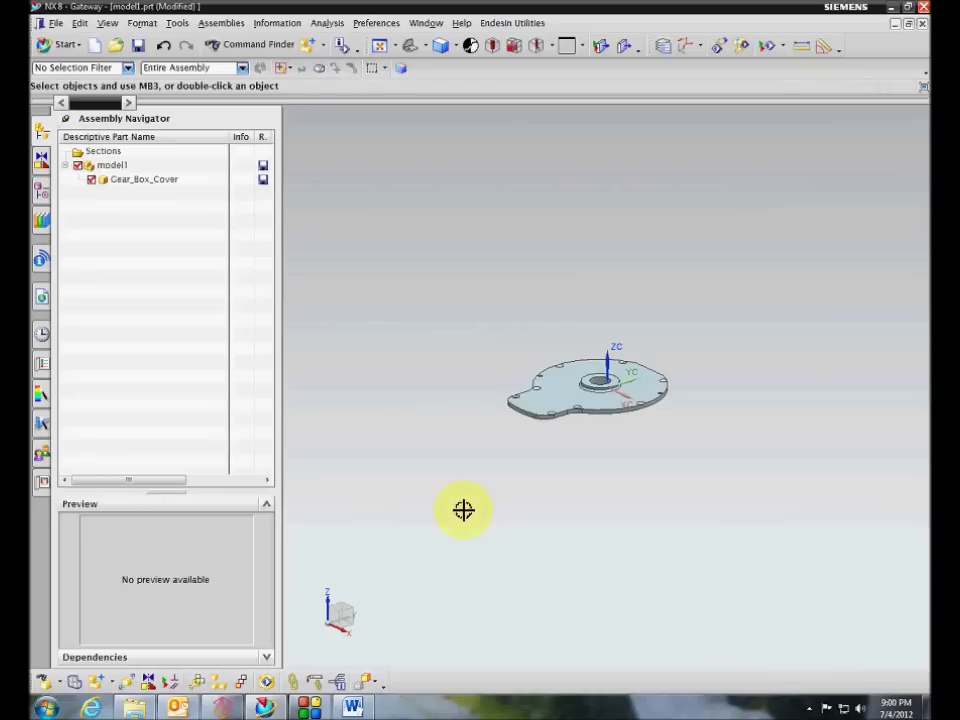
pyautogui.scroll(3, 463, 510)
pyautogui.moveTo(460, 479); pyautogui.dragTo(355, 527, button='middle')
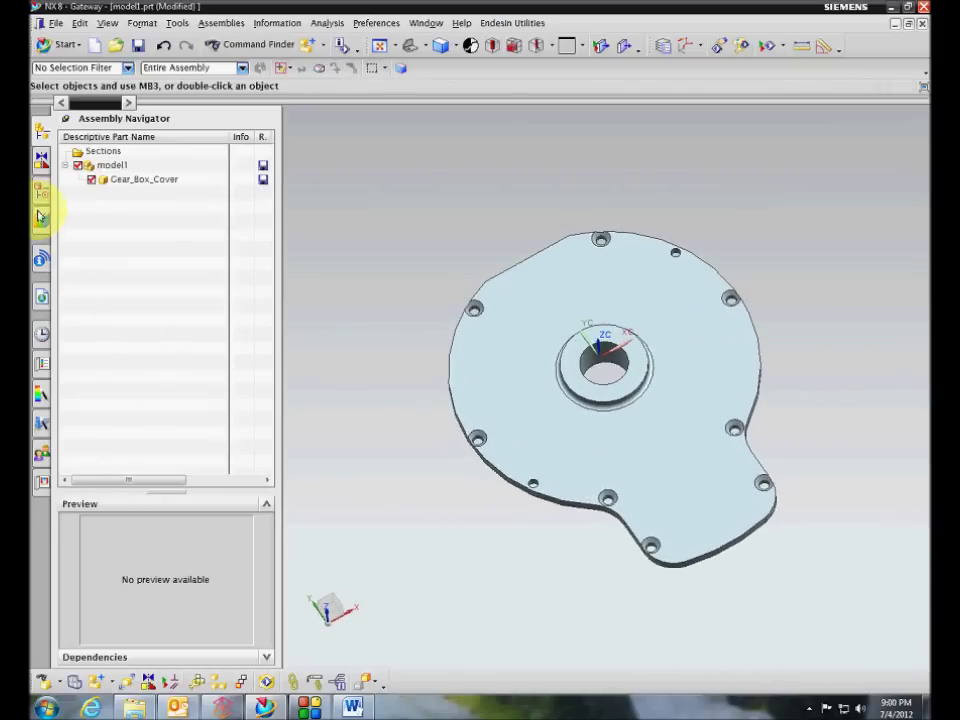
pyautogui.click(41, 215)
# Drop Slotted Flat C-sunk Head screws into the cover holes, reversed so heads sit flush
pyautogui.scroll(3, 183, 288)
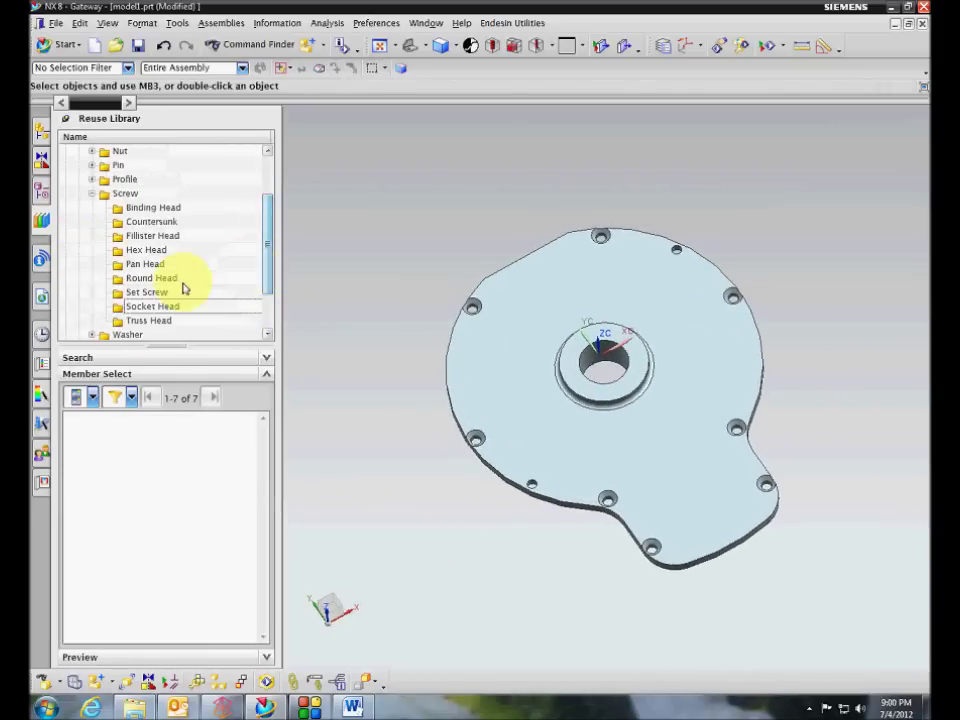
pyautogui.click(135, 263)
pyautogui.click(138, 249)
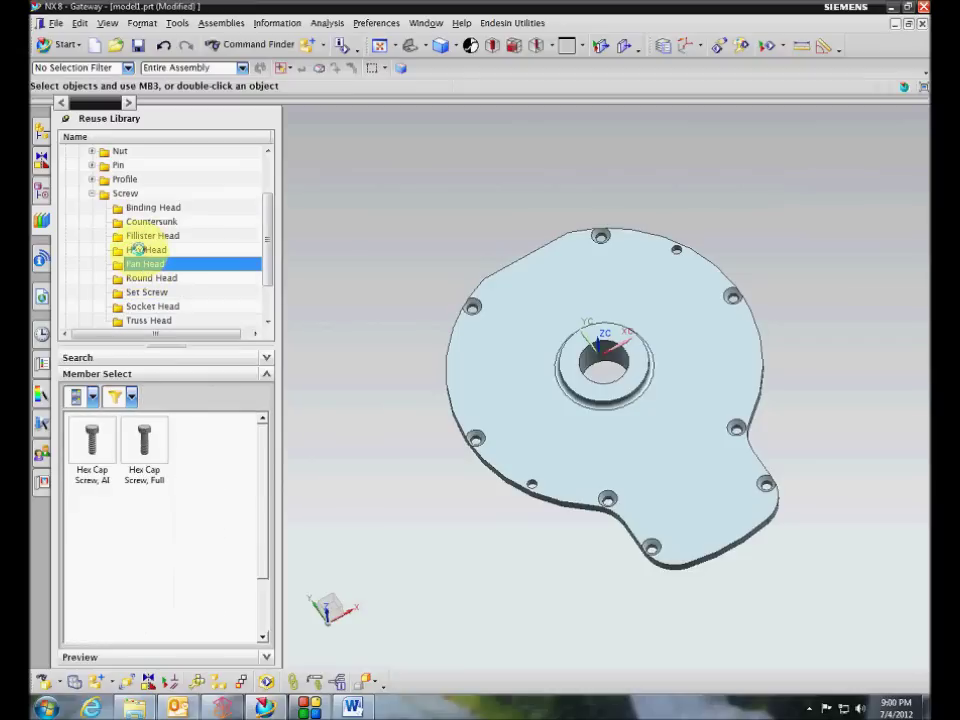
pyautogui.click(140, 236)
pyautogui.click(138, 222)
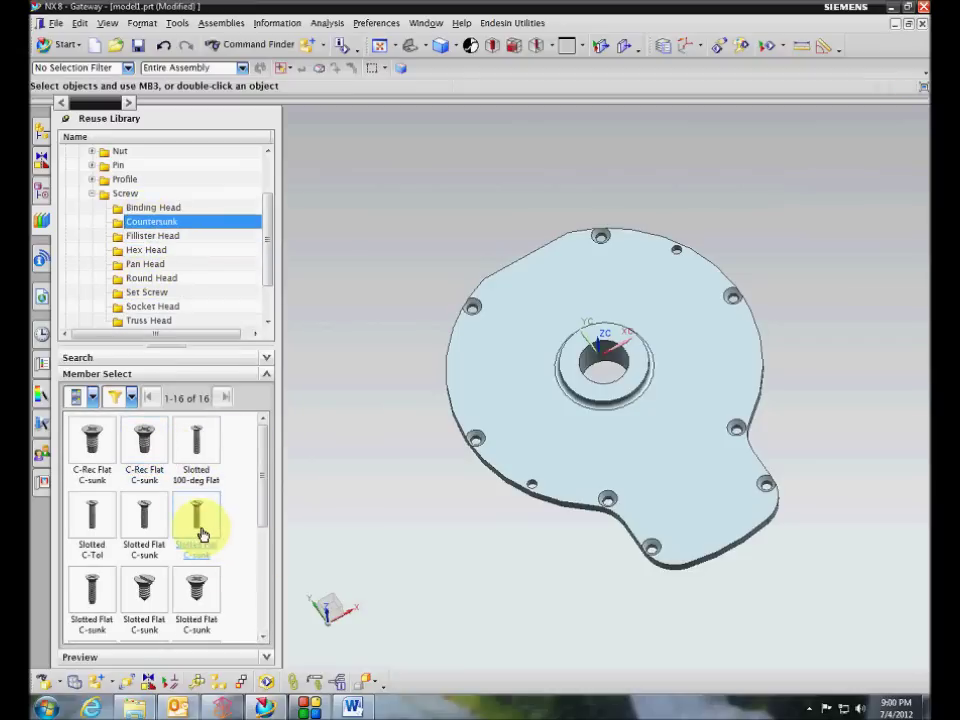
pyautogui.moveTo(201, 535); pyautogui.dragTo(218, 520)
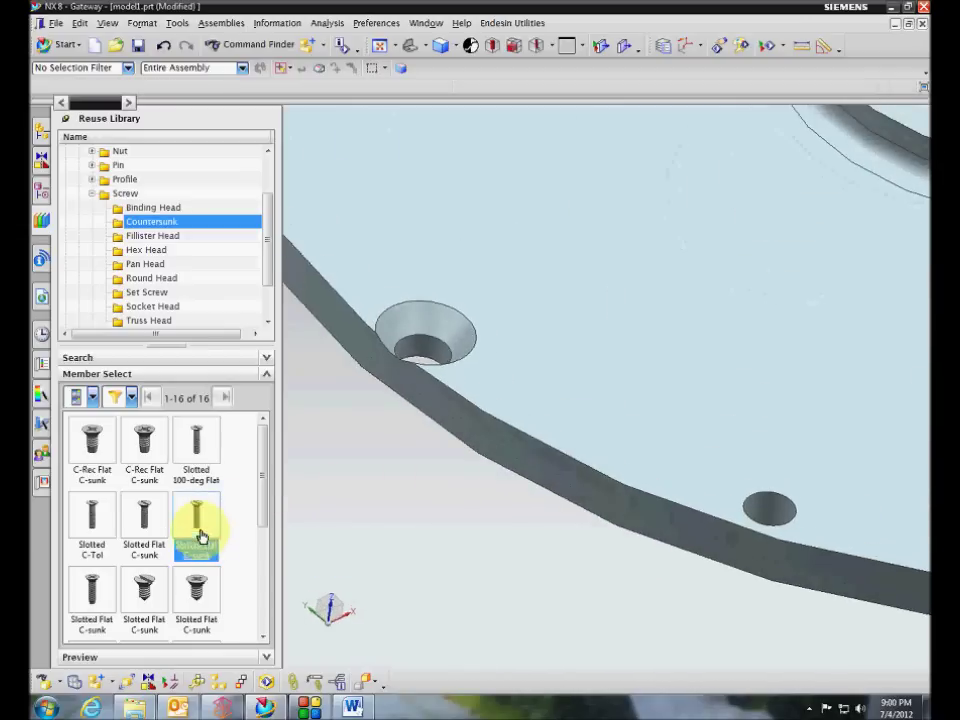
pyautogui.moveTo(201, 535); pyautogui.dragTo(418, 362)
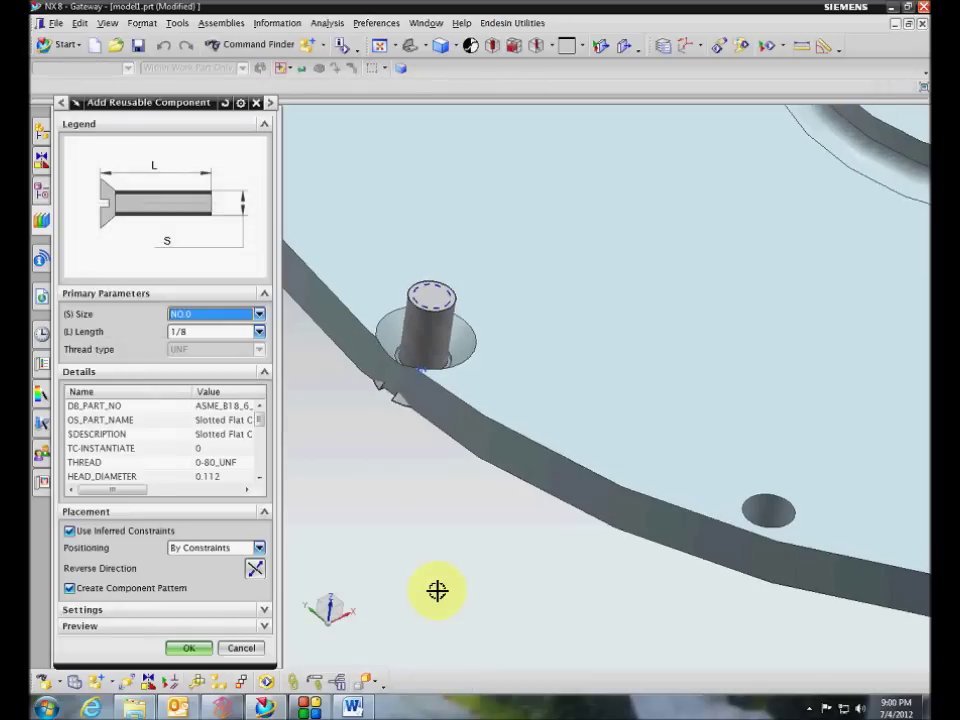
pyautogui.click(256, 576)
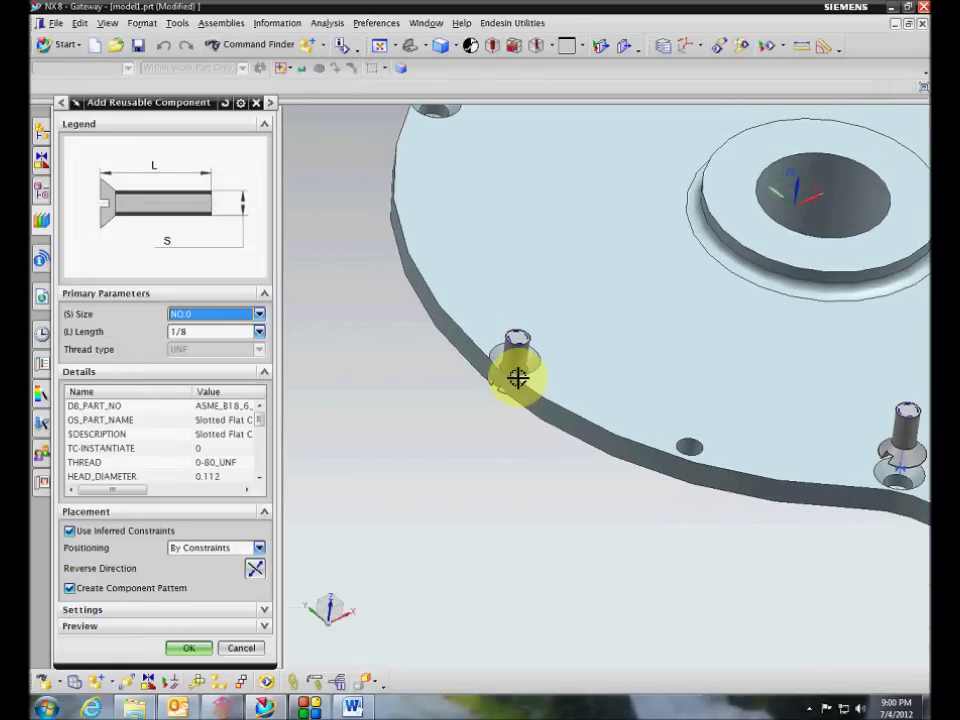
pyautogui.click(256, 576)
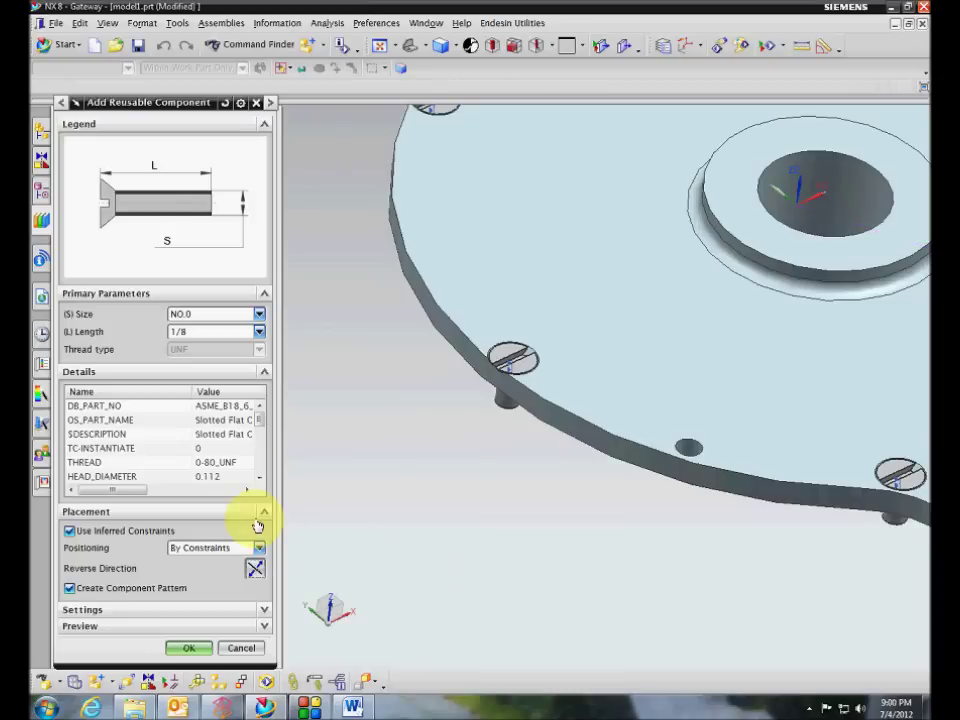
pyautogui.click(190, 647)
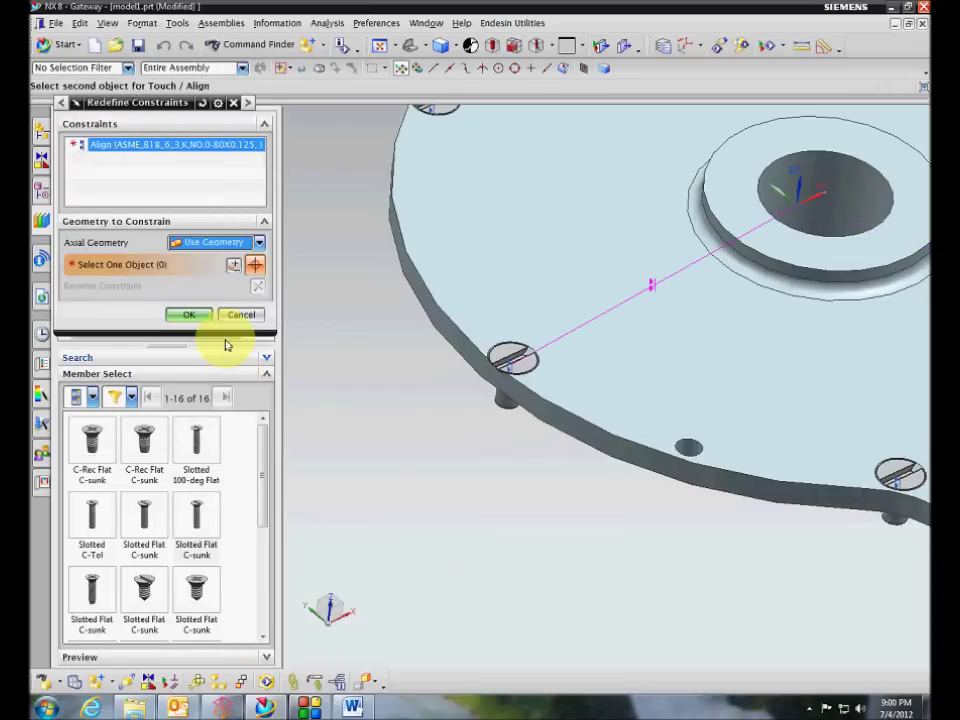
pyautogui.click(190, 315)
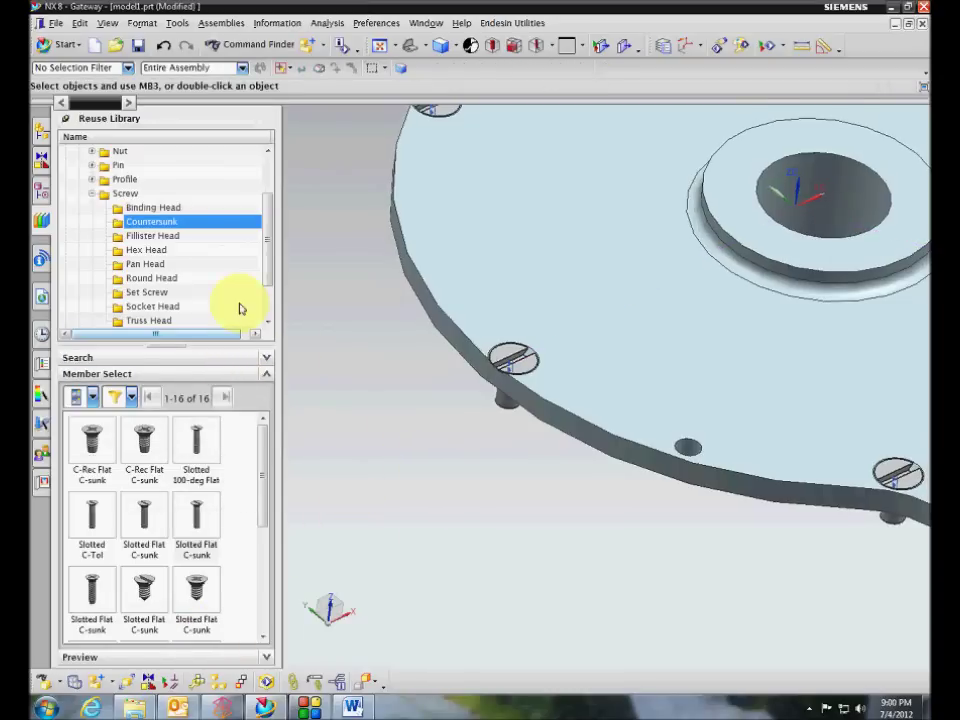
# Review the eight screws' Align constraints in the Assembly Navigator
pyautogui.click(44, 193)
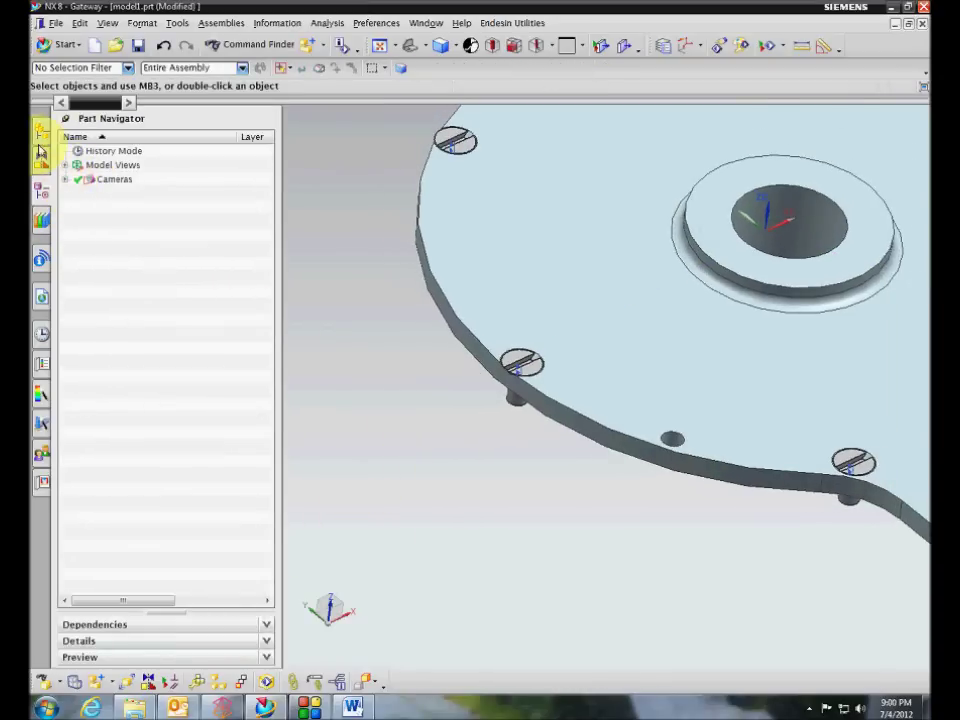
pyautogui.click(41, 156)
pyautogui.click(78, 179)
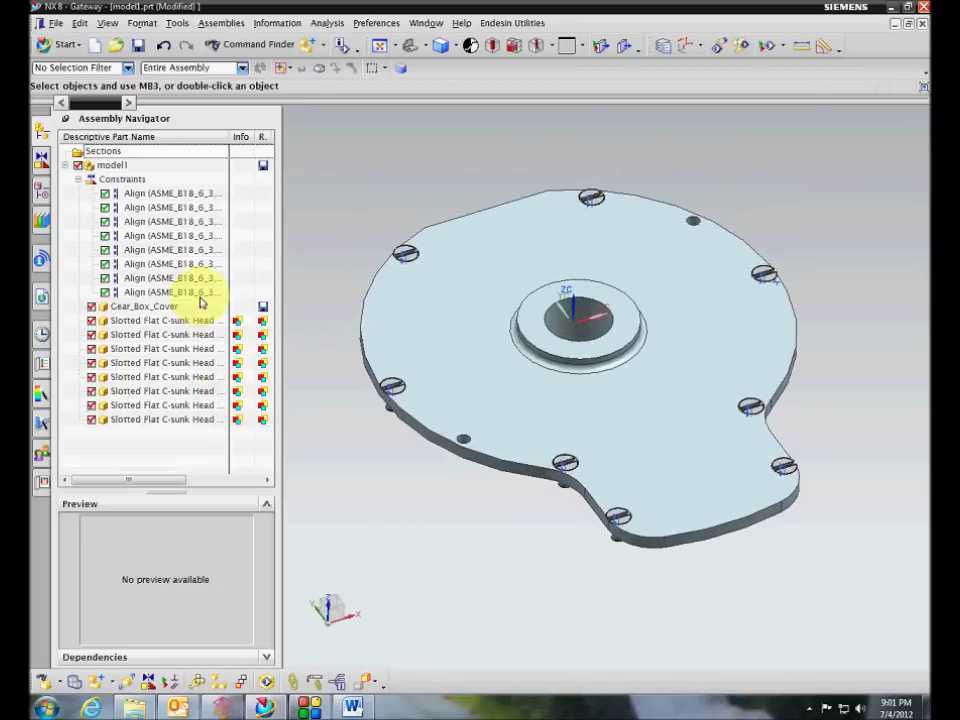
pyautogui.click(426, 24)
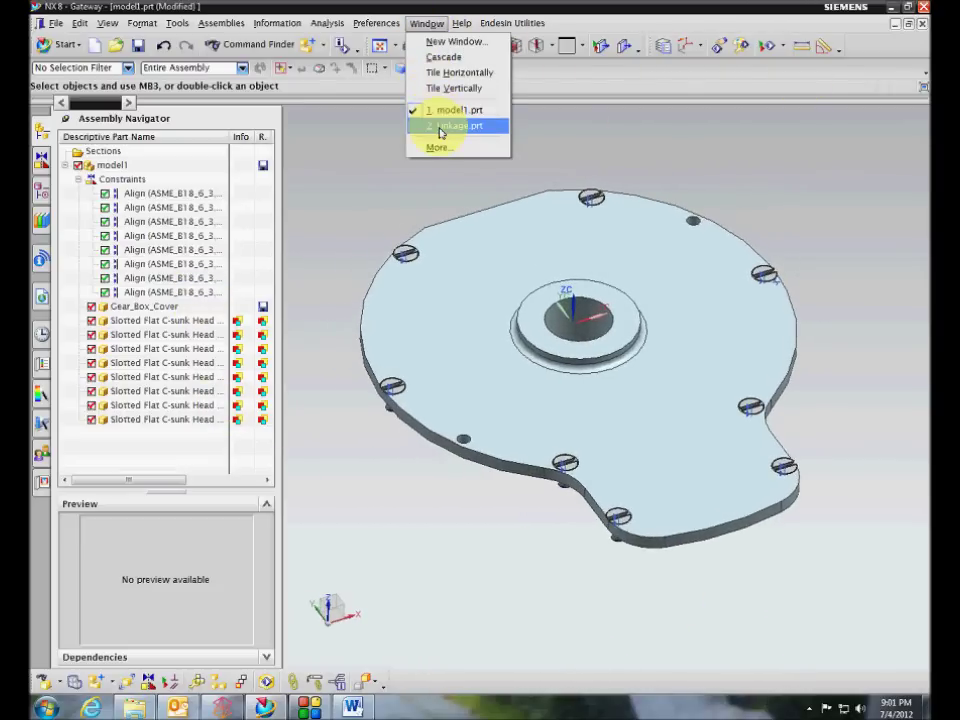
# Switch to Linkage.prt and drop a Hex Socket Head Cap screw (NO.1, 1_1/4, UNF) into its arm's cross hole
pyautogui.click(438, 123)
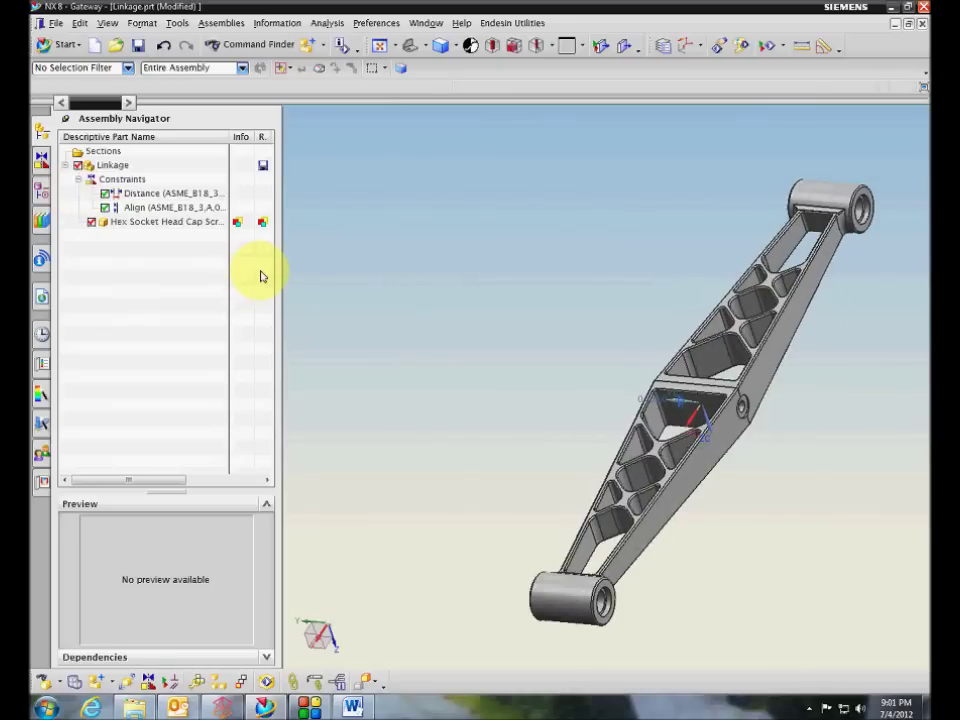
pyautogui.click(41, 218)
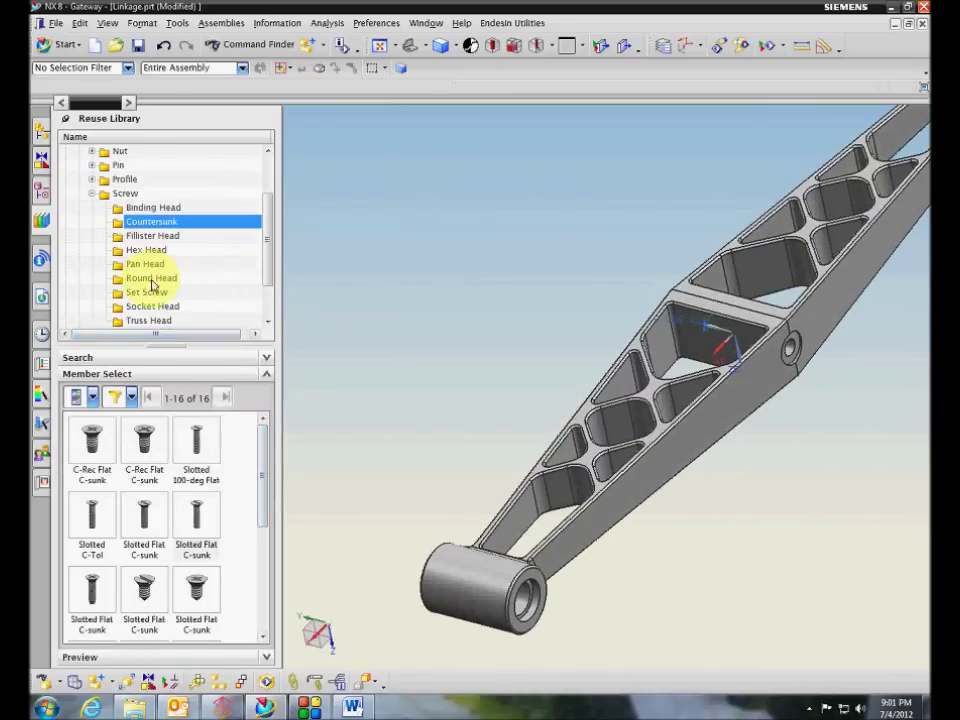
pyautogui.click(92, 193)
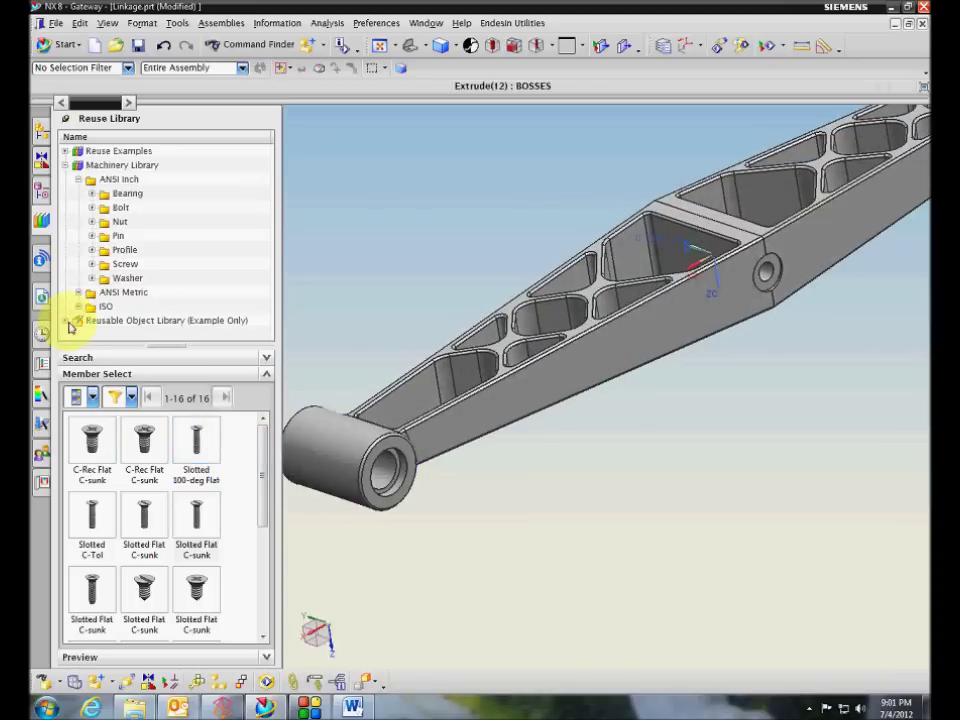
pyautogui.click(93, 265)
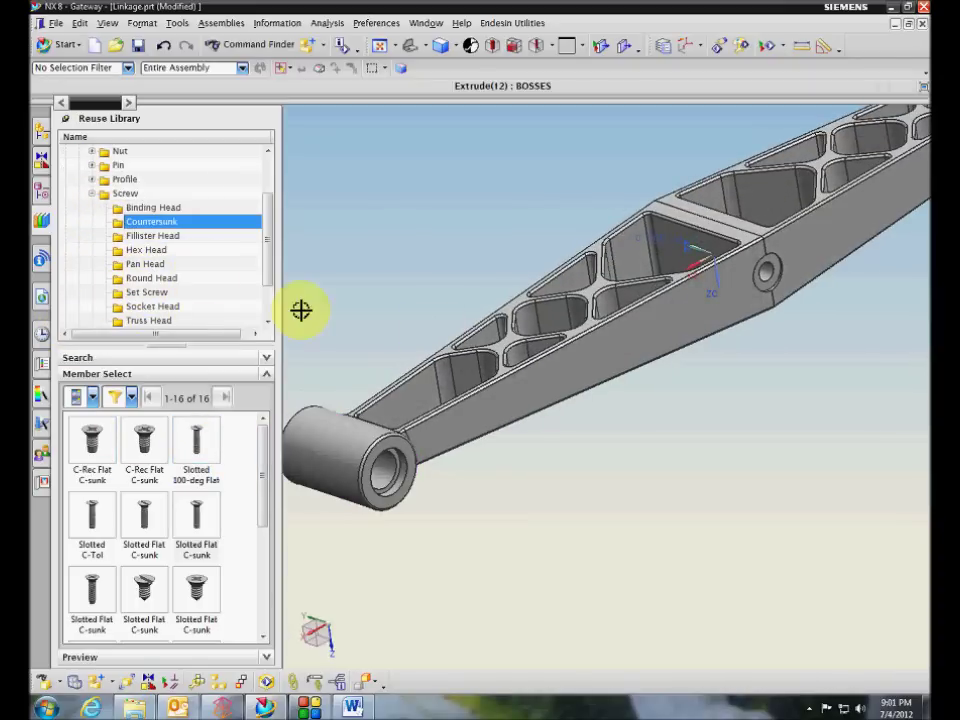
pyautogui.scroll(-2, 262, 280)
pyautogui.click(160, 249)
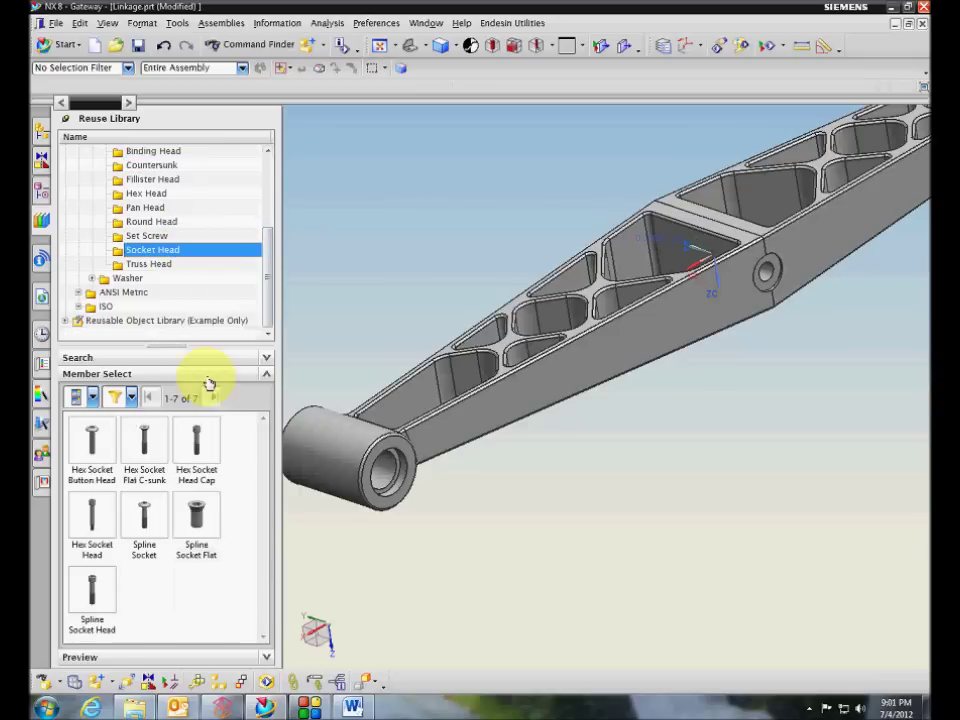
pyautogui.moveTo(212, 443); pyautogui.dragTo(514, 435)
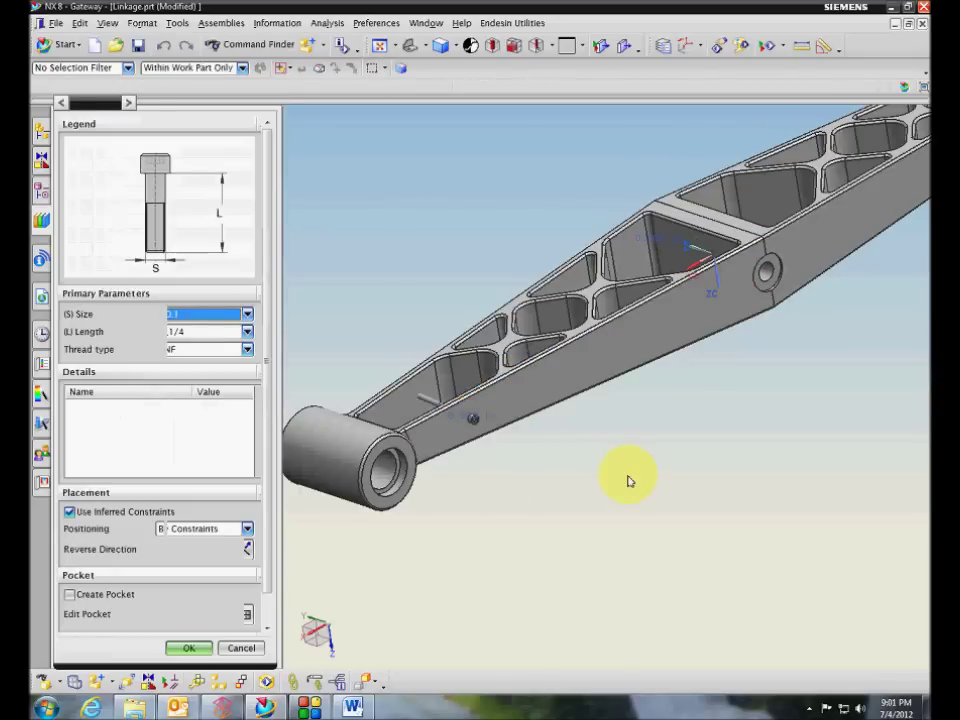
# Size the cap screw to 1/4 and make it pocket the linkage body, with Hole Series off
pyautogui.click(202, 320)
pyautogui.click(190, 424)
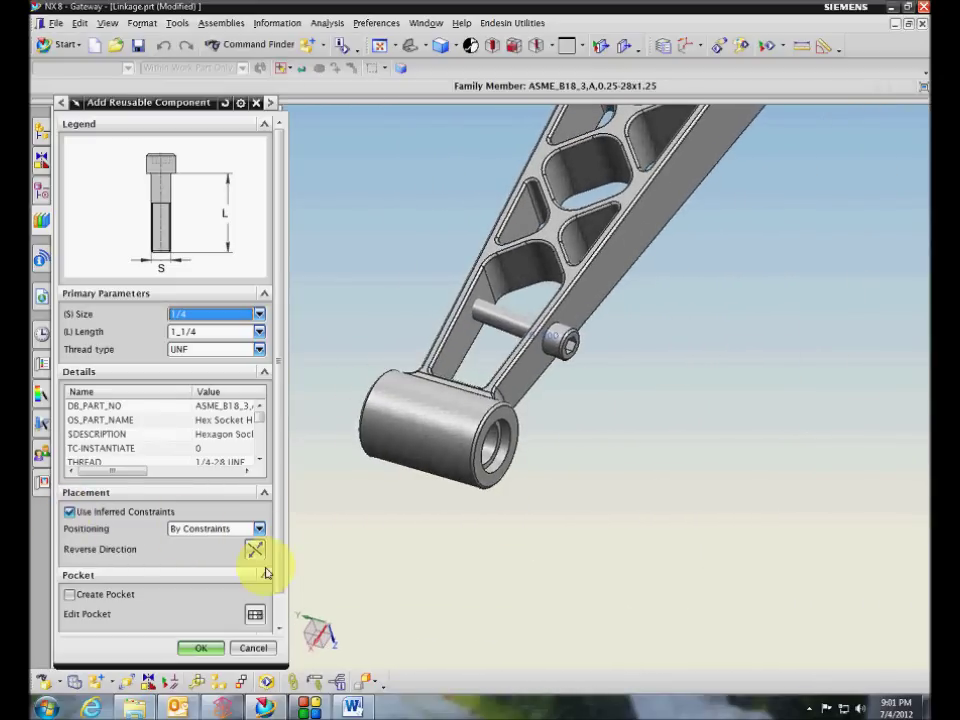
pyautogui.click(259, 614)
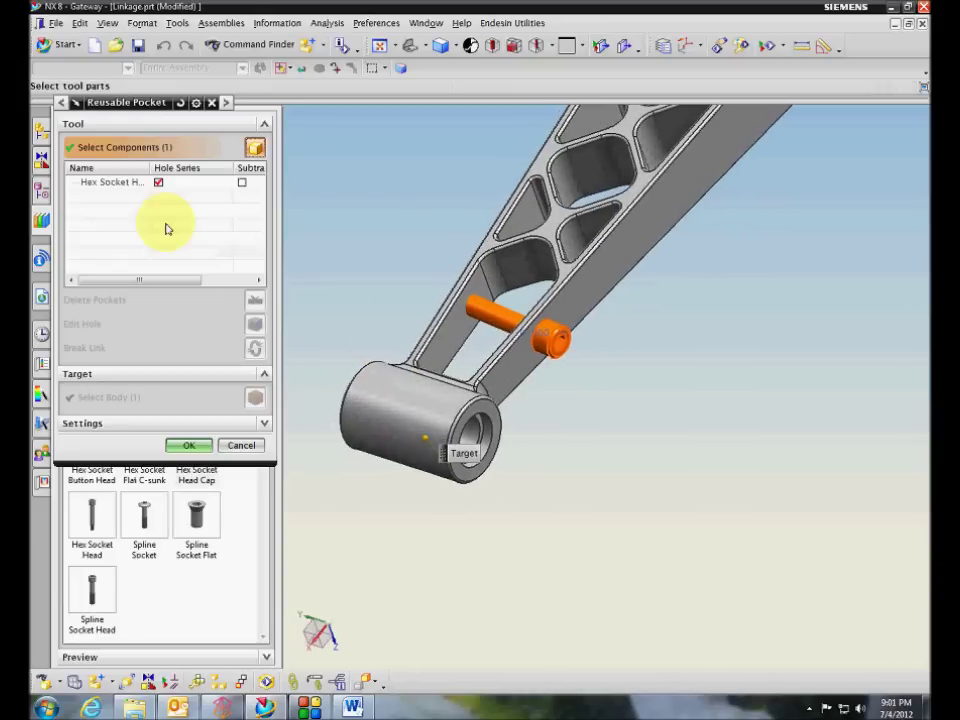
pyautogui.click(181, 188)
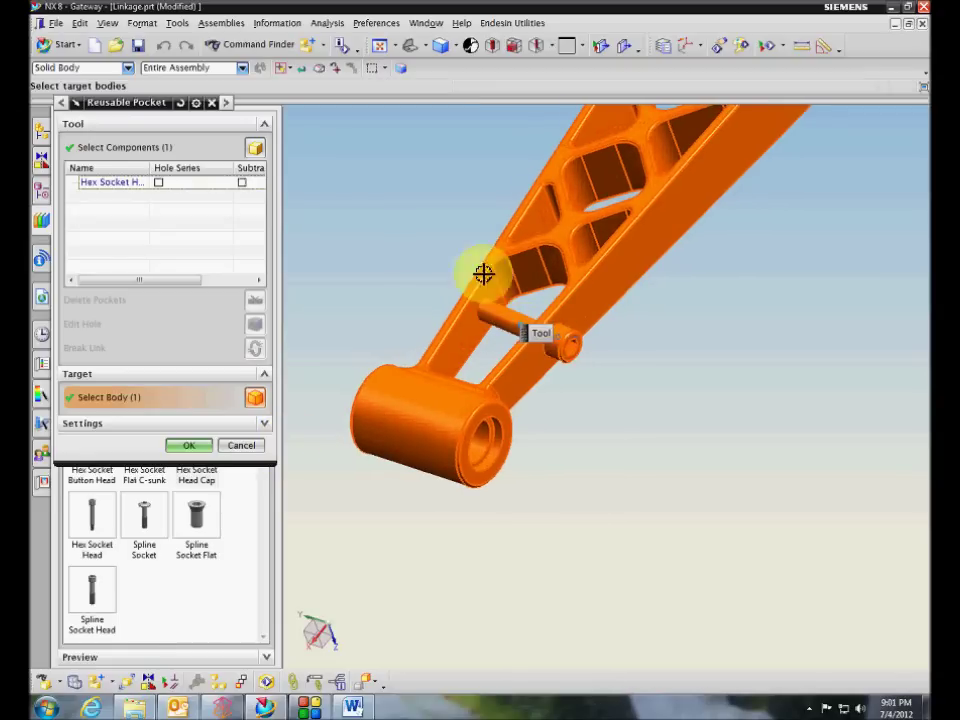
pyautogui.click(188, 444)
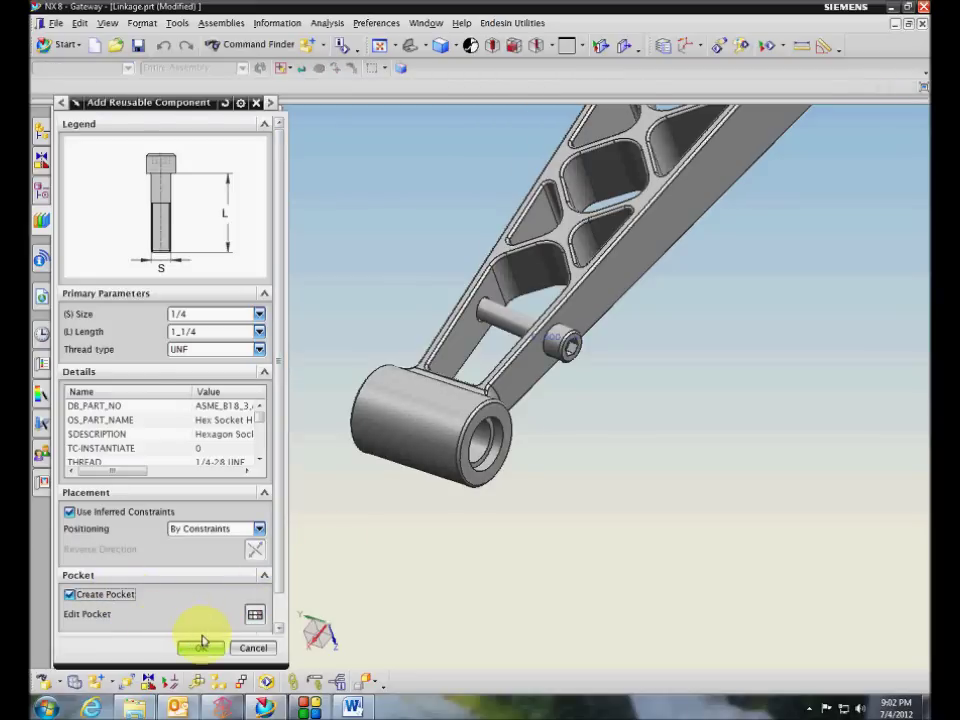
pyautogui.click(203, 648)
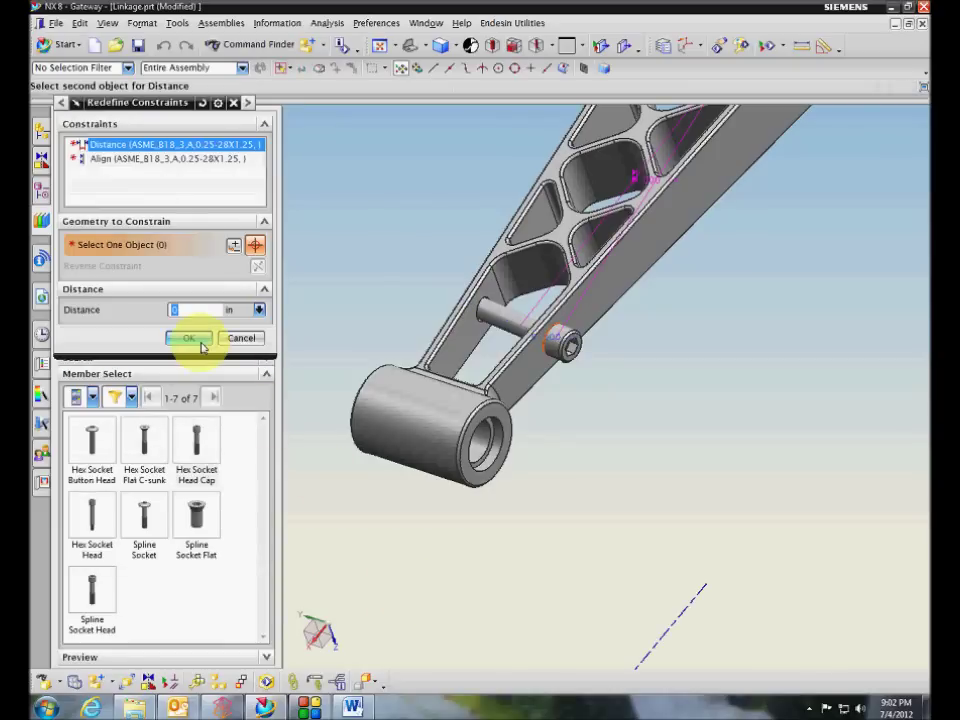
# Accept the screw constraints, then hide the new cap screw to inspect its pocketed hole
pyautogui.click(190, 339)
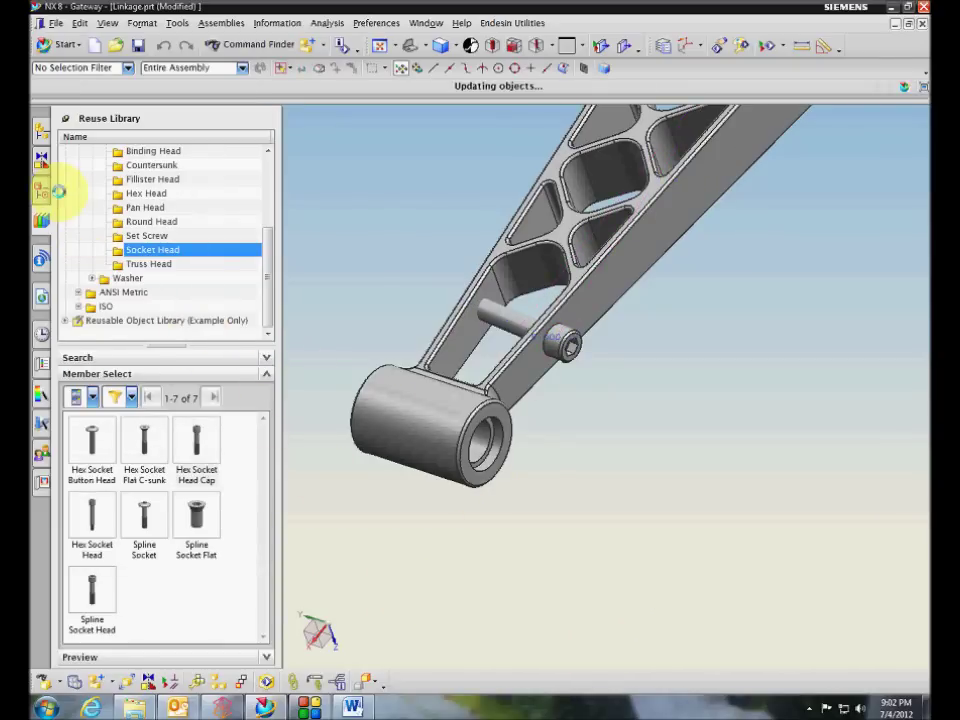
pyautogui.moveTo(756, 520); pyautogui.dragTo(463, 418, button='middle')
pyautogui.rightClick(463, 418)
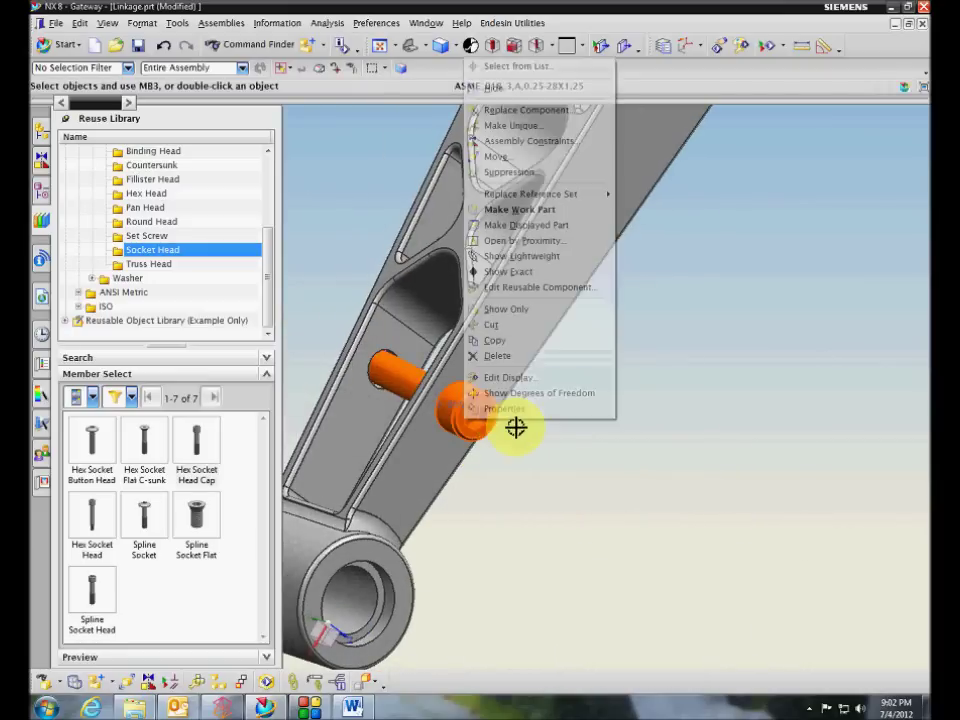
pyautogui.click(498, 89)
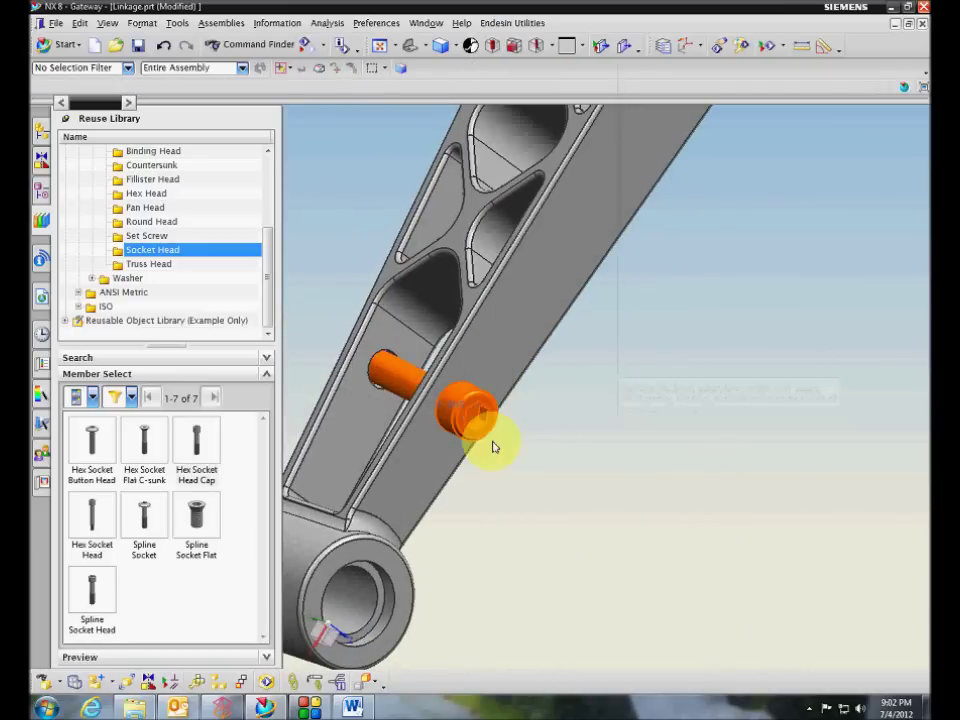
pyautogui.moveTo(493, 446); pyautogui.dragTo(296, 421, button='middle')
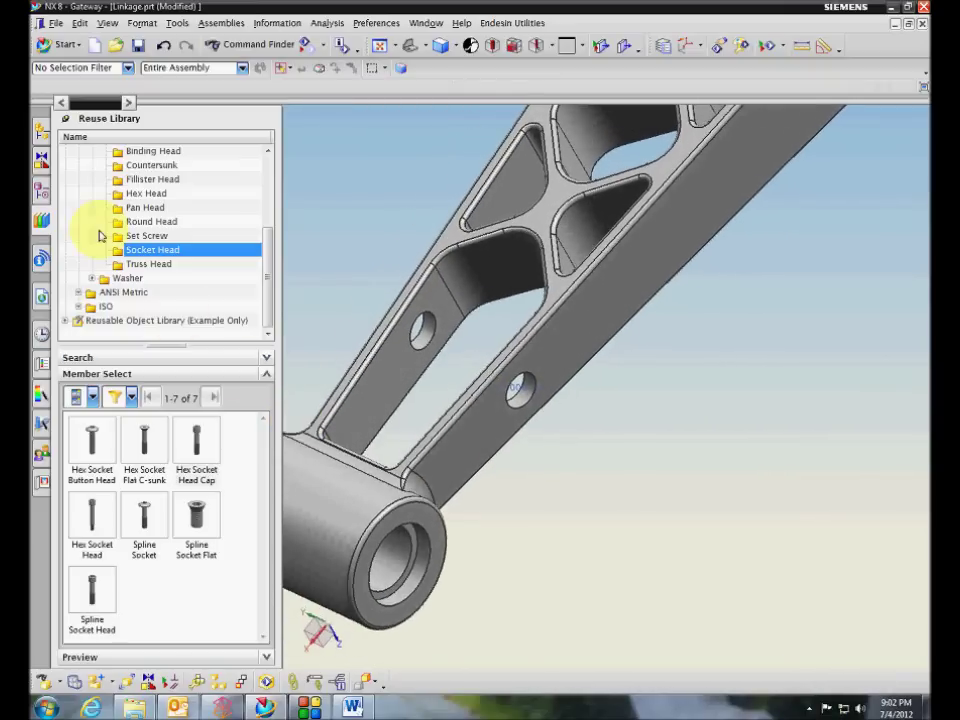
# Turn off pocket creation on the second cap screw and apply the change
pyautogui.click(41, 152)
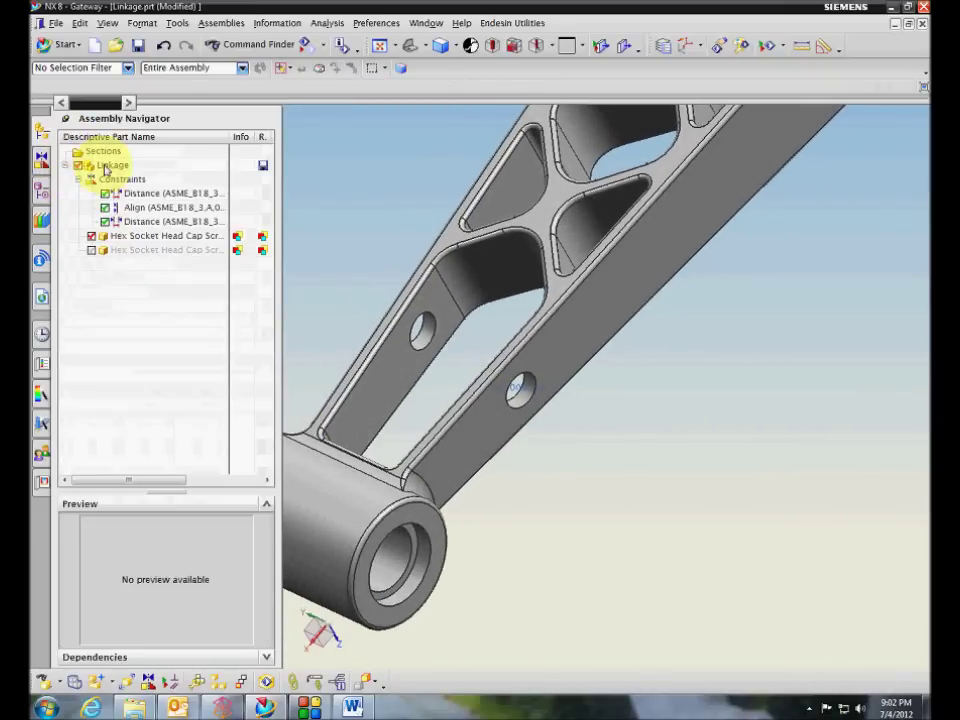
pyautogui.doubleClick(140, 247)
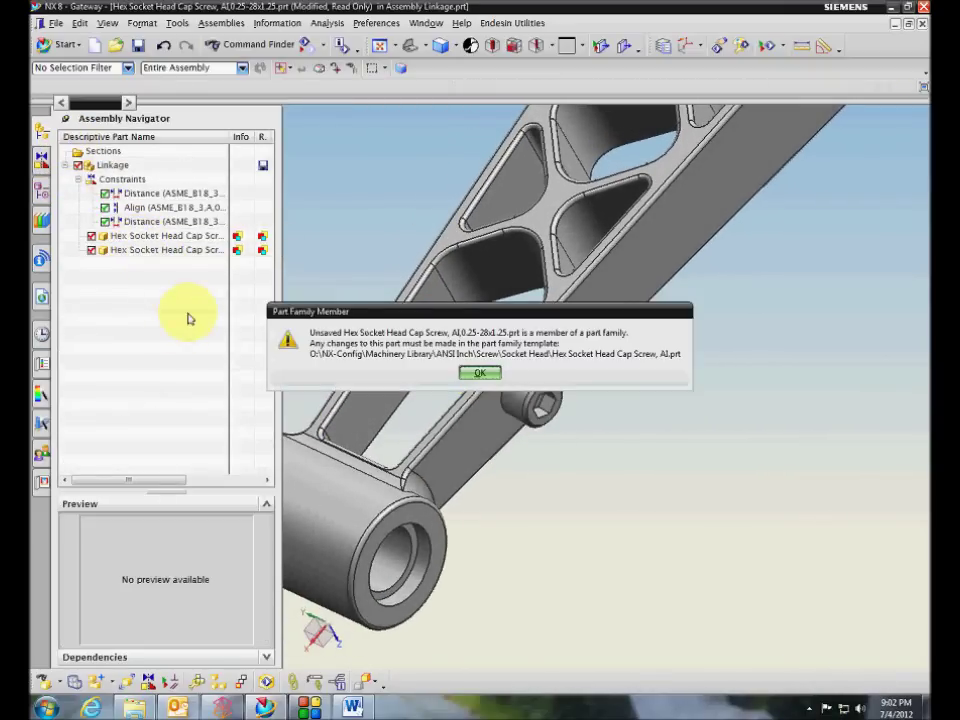
pyautogui.click(481, 371)
pyautogui.rightClick(142, 255)
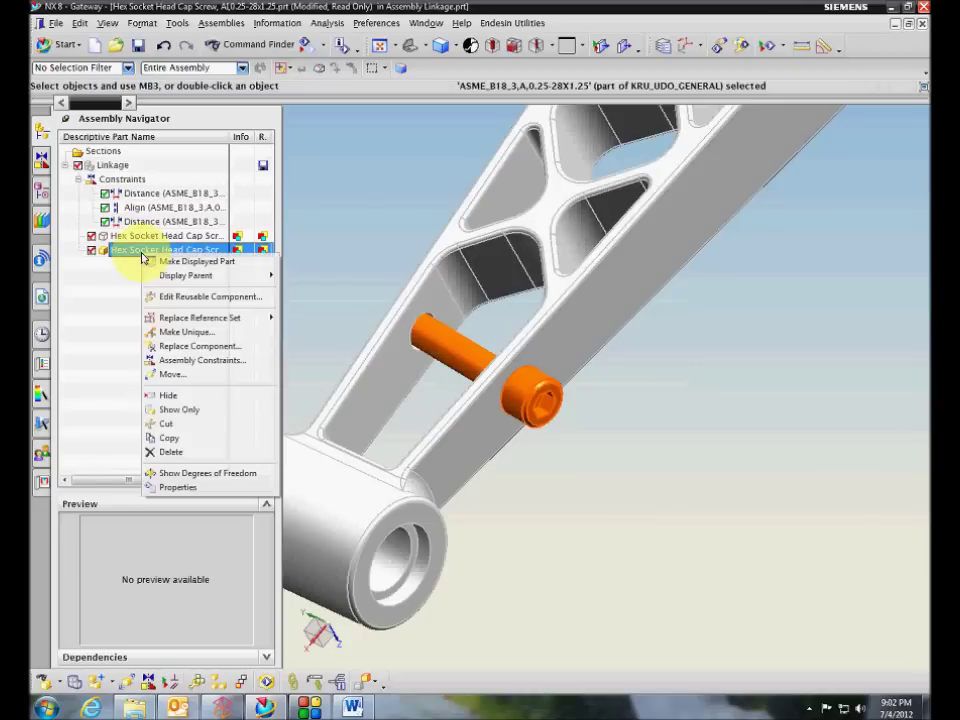
pyautogui.click(139, 296)
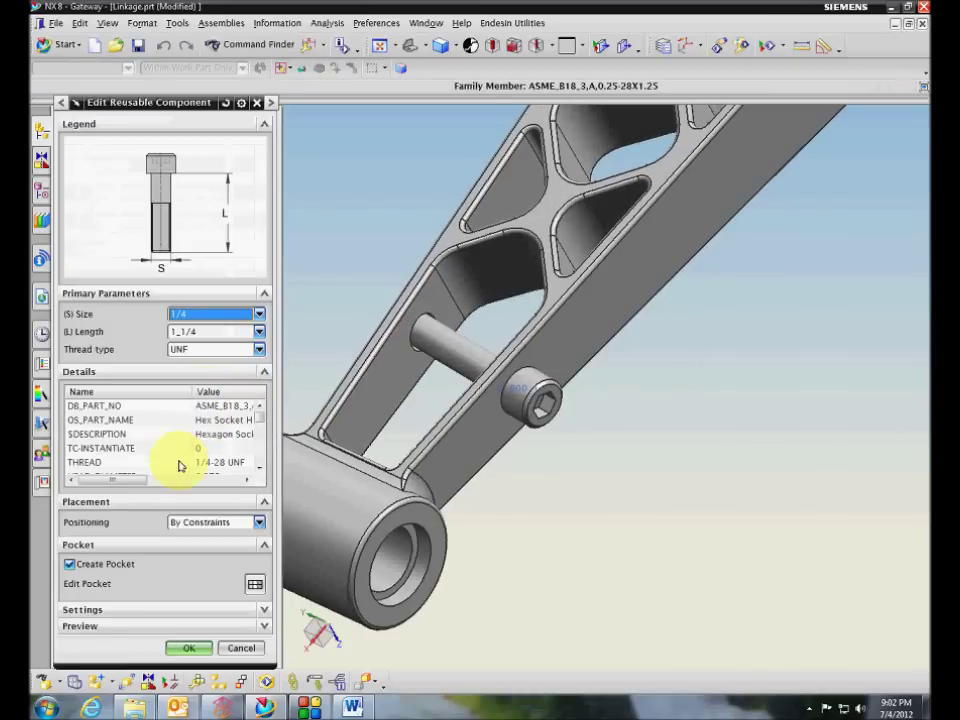
pyautogui.click(69, 563)
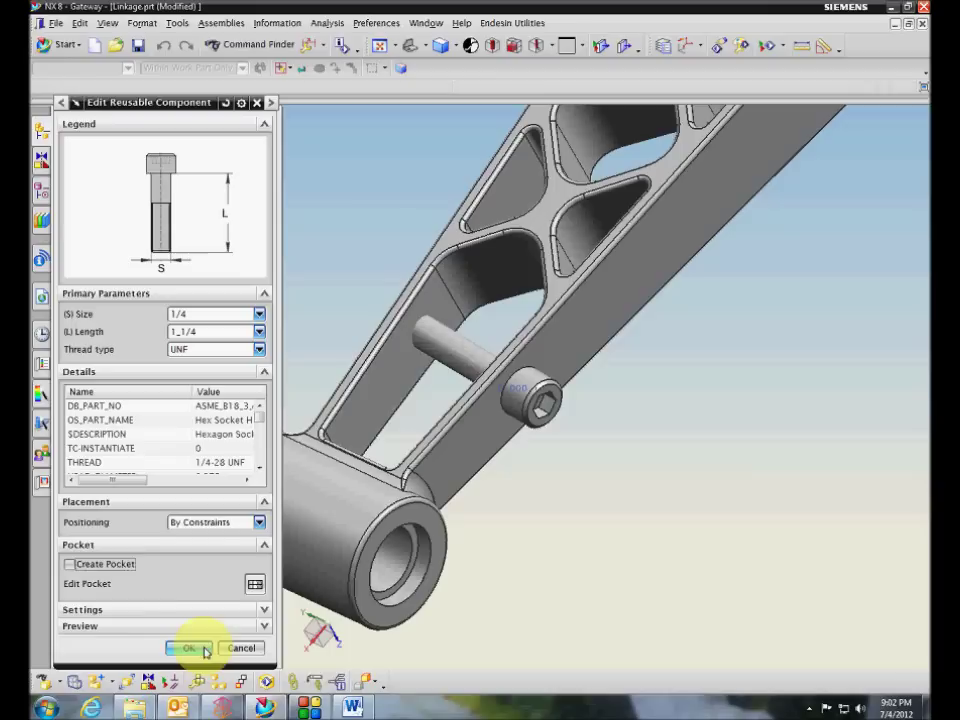
pyautogui.click(205, 650)
pyautogui.click(215, 338)
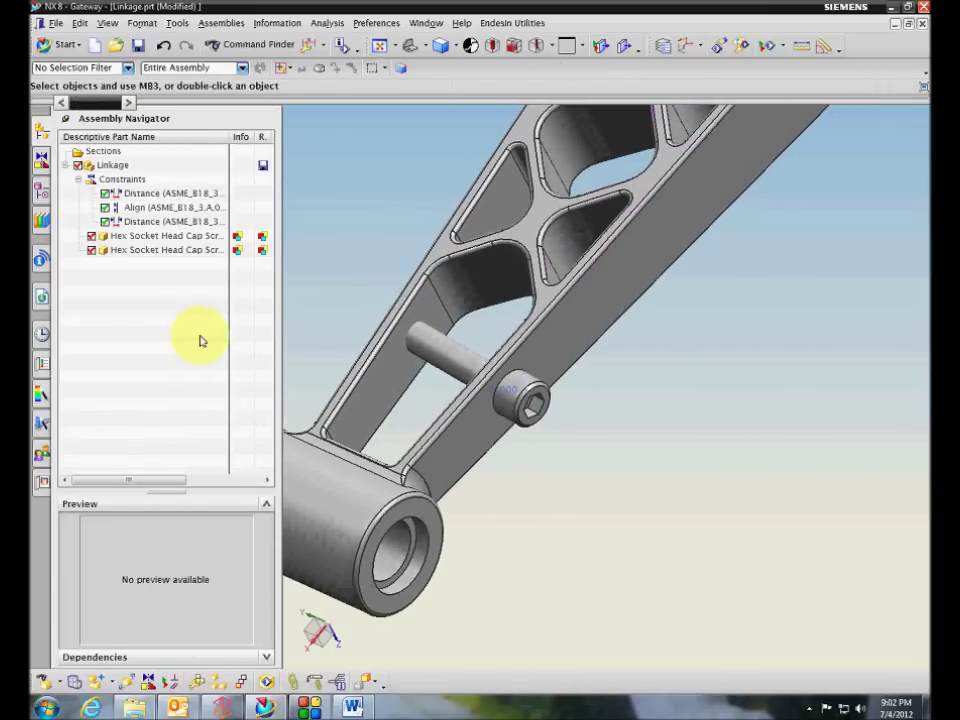
# Hide and re-show the second cap screw, then reopen its reusable component parameters
pyautogui.click(435, 357)
pyautogui.rightClick(435, 357)
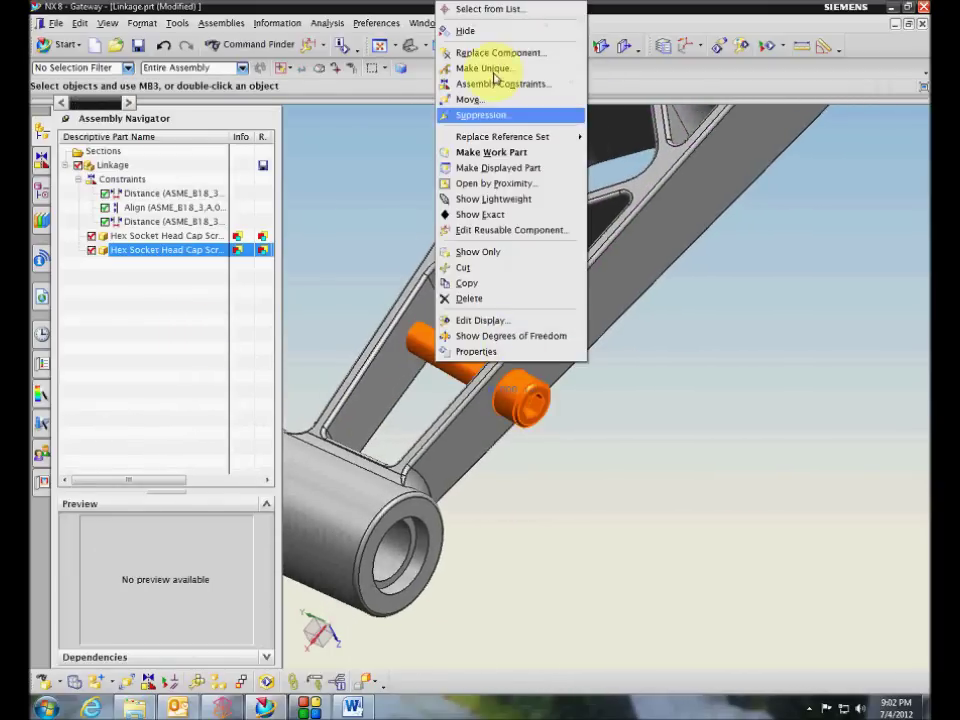
pyautogui.click(463, 30)
pyautogui.click(91, 250)
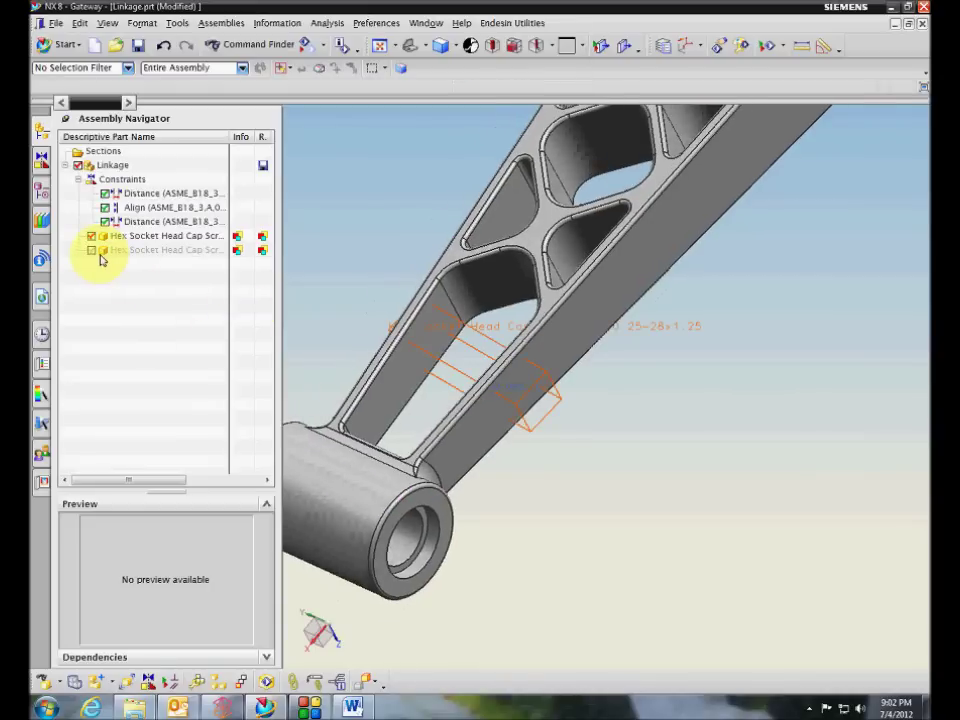
pyautogui.click(205, 322)
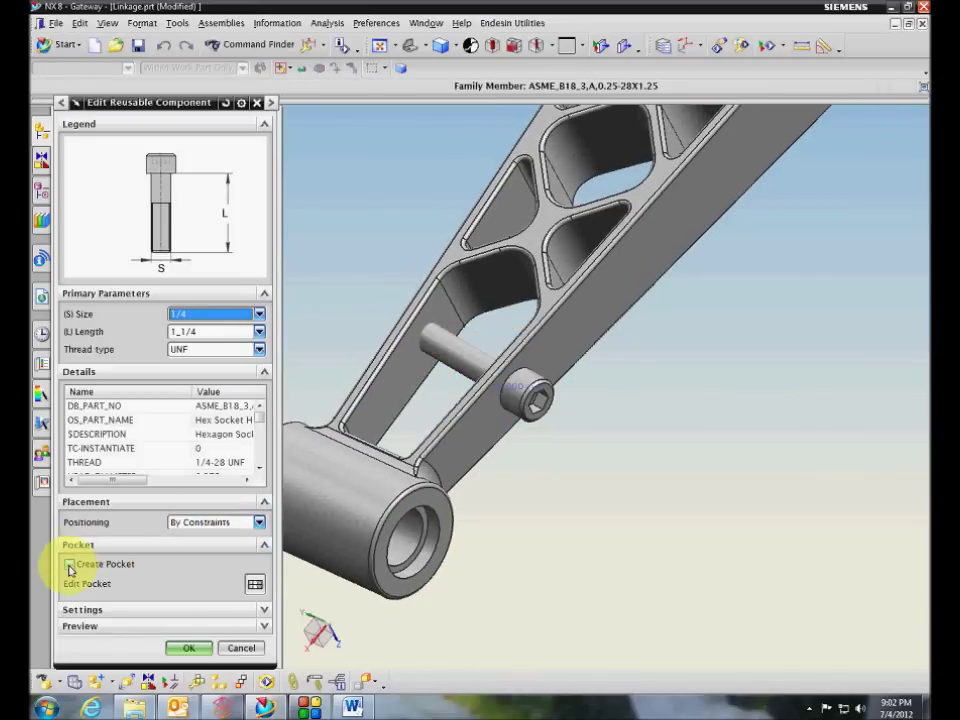
# Retry Create Pocket with a threaded hole for the end body, then dismiss the failure message
pyautogui.click(69, 564)
pyautogui.click(254, 582)
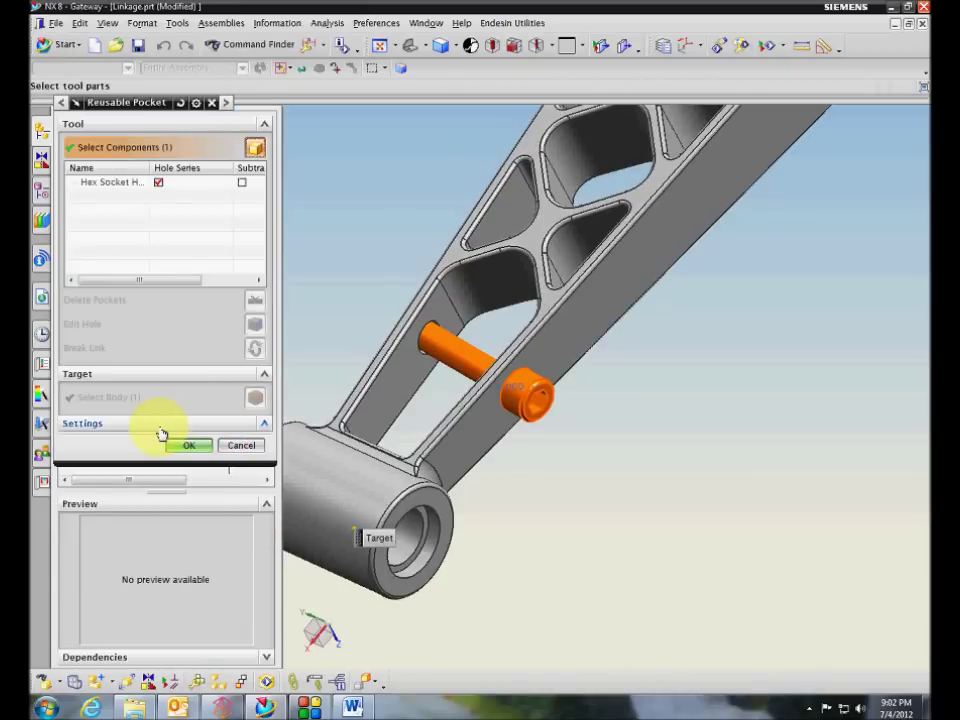
pyautogui.click(160, 425)
pyautogui.click(112, 459)
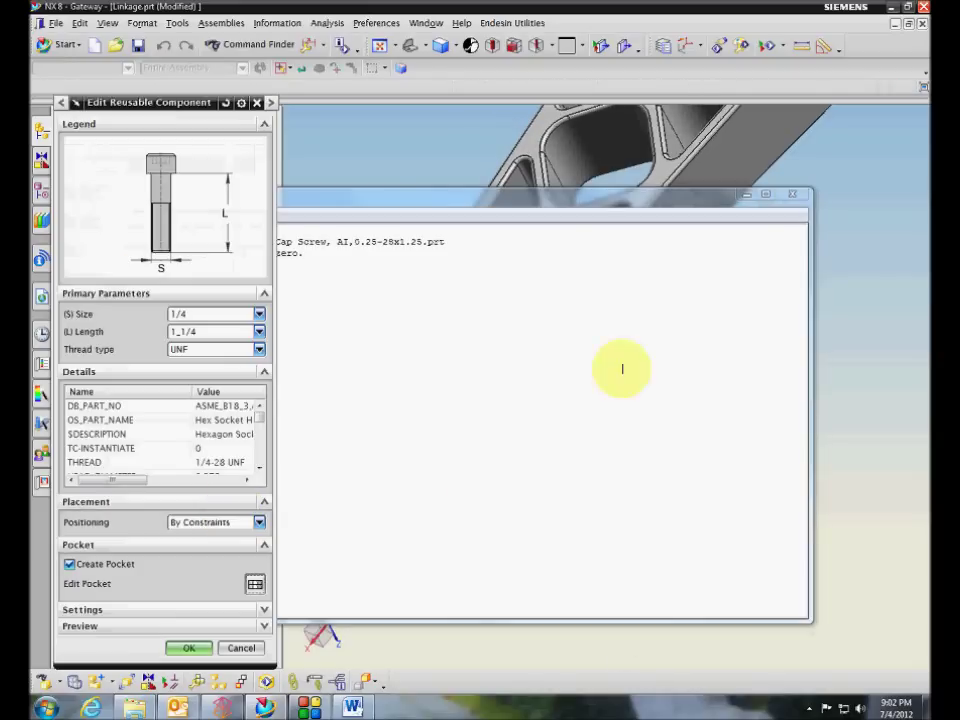
pyautogui.click(611, 201)
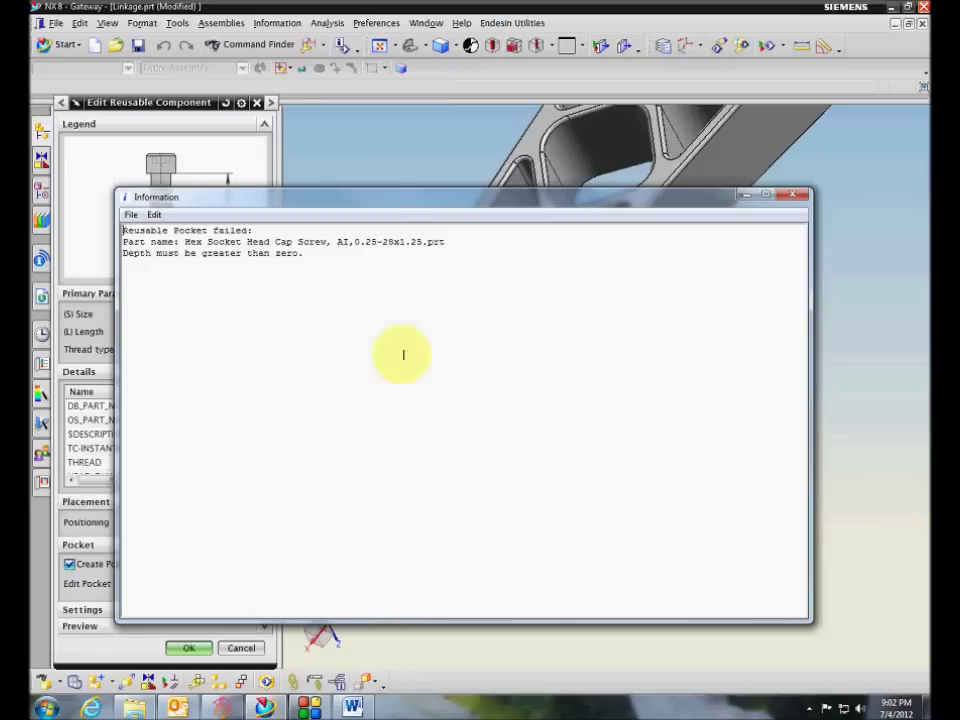
pyautogui.click(787, 201)
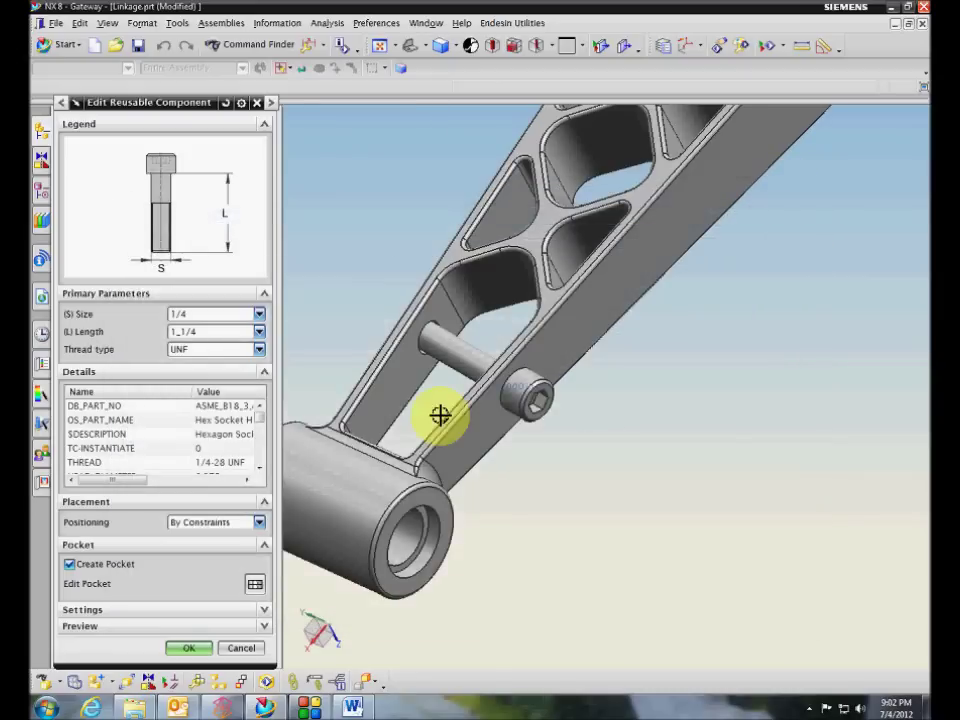
# Cancel the reusable component edits and view the bushing's bore
pyautogui.moveTo(439, 414); pyautogui.dragTo(180, 606, button='middle')
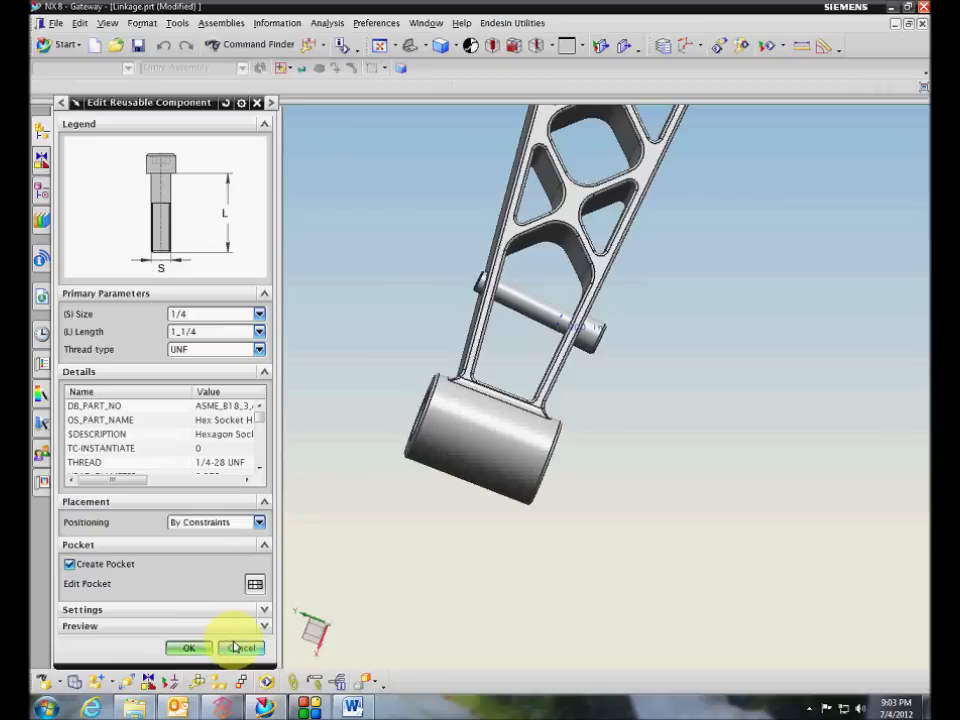
pyautogui.click(235, 649)
pyautogui.moveTo(305, 400)
pyautogui.mouseDown(button='middle')
pyautogui.moveTo(313, 354)
pyautogui.moveTo(409, 376)
pyautogui.mouseUp(button='middle')
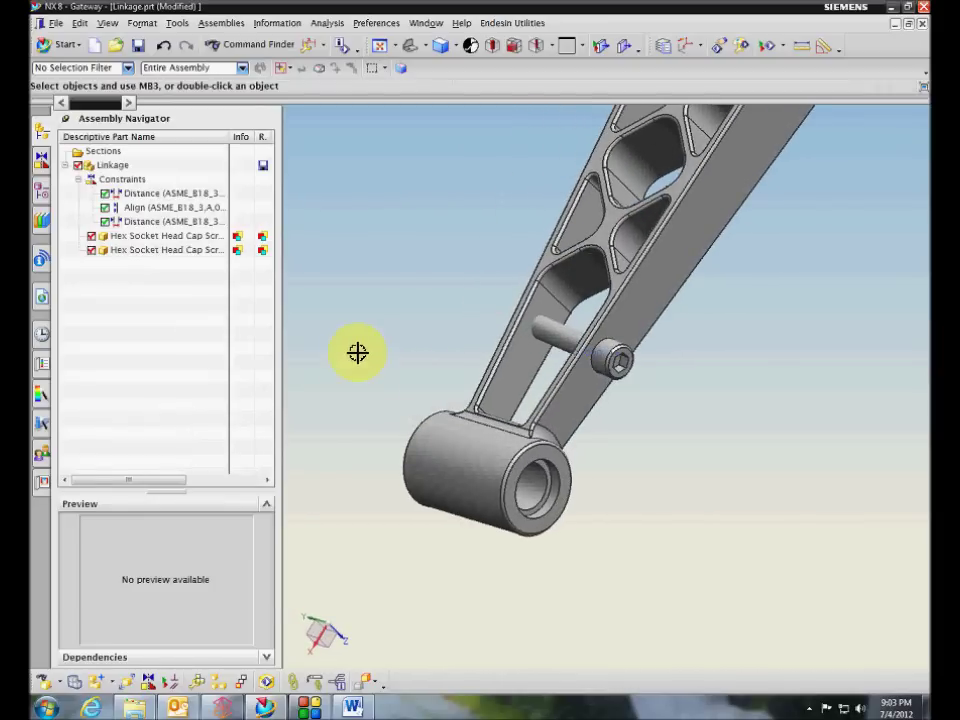
# Hide the second cap screw and zoom out to show the whole linkage arm
pyautogui.click(91, 251)
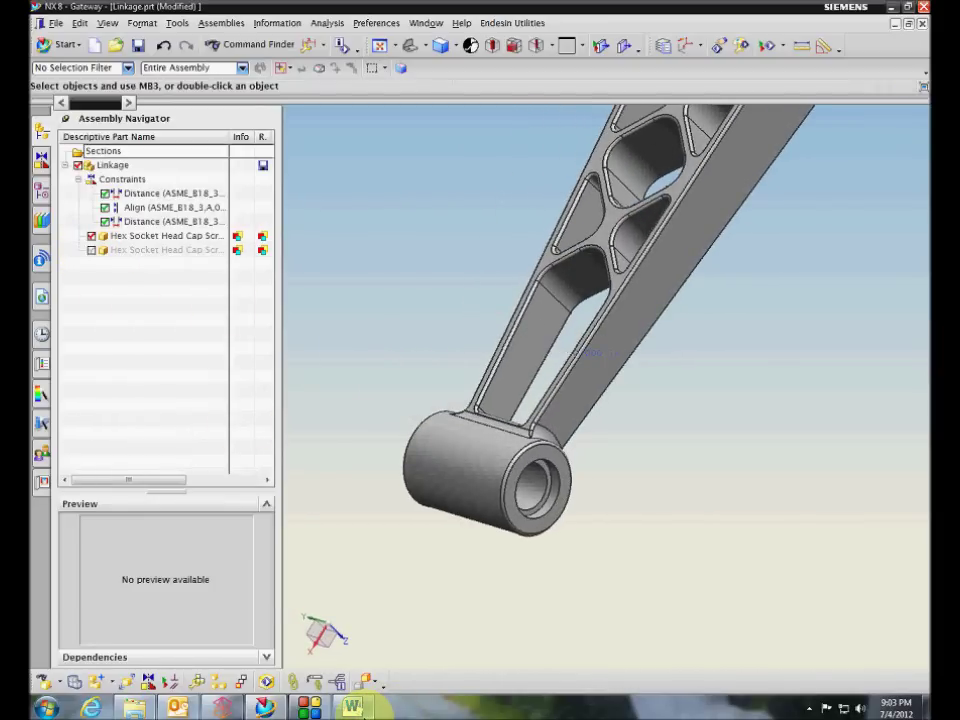
pyautogui.moveTo(359, 712)
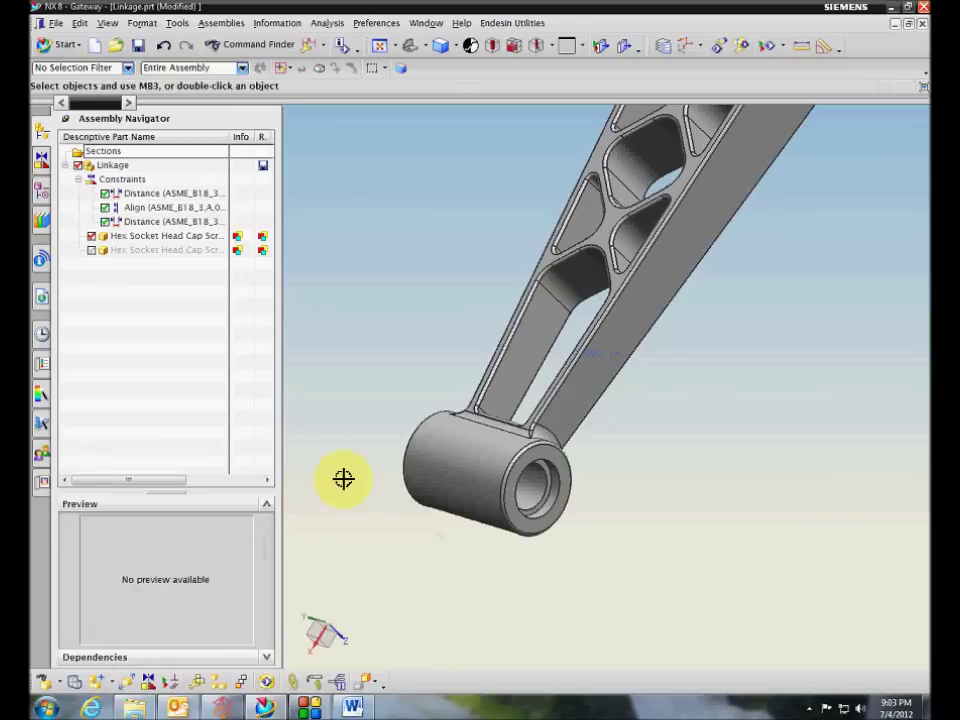
pyautogui.scroll(-3, 343, 478)
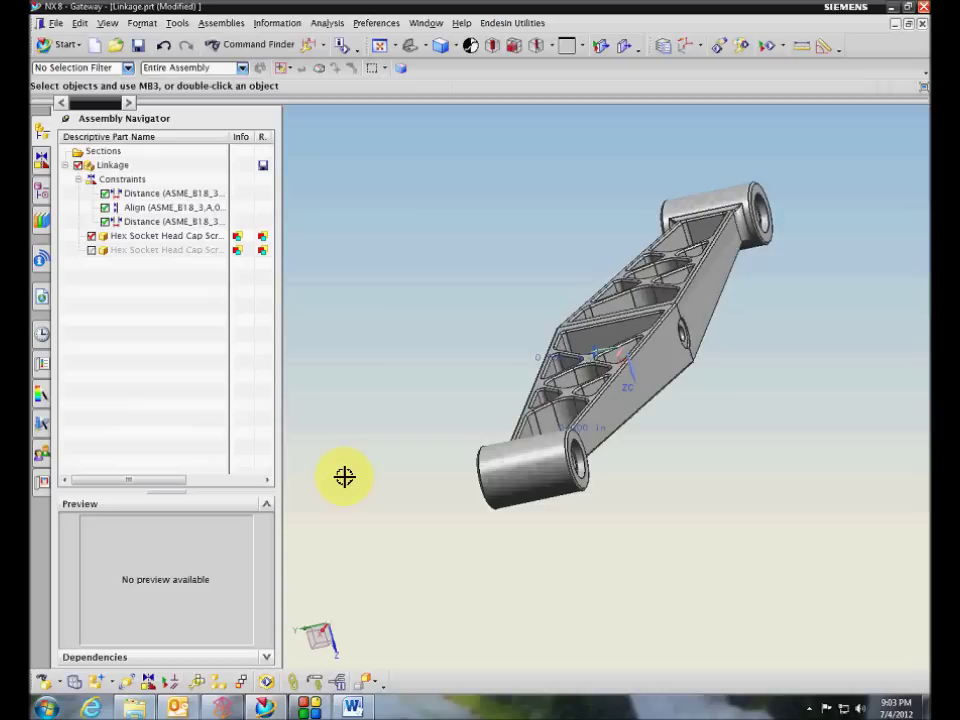
# Open the first cap screw's reusable component editor and close it without changes
pyautogui.rightClick(165, 238)
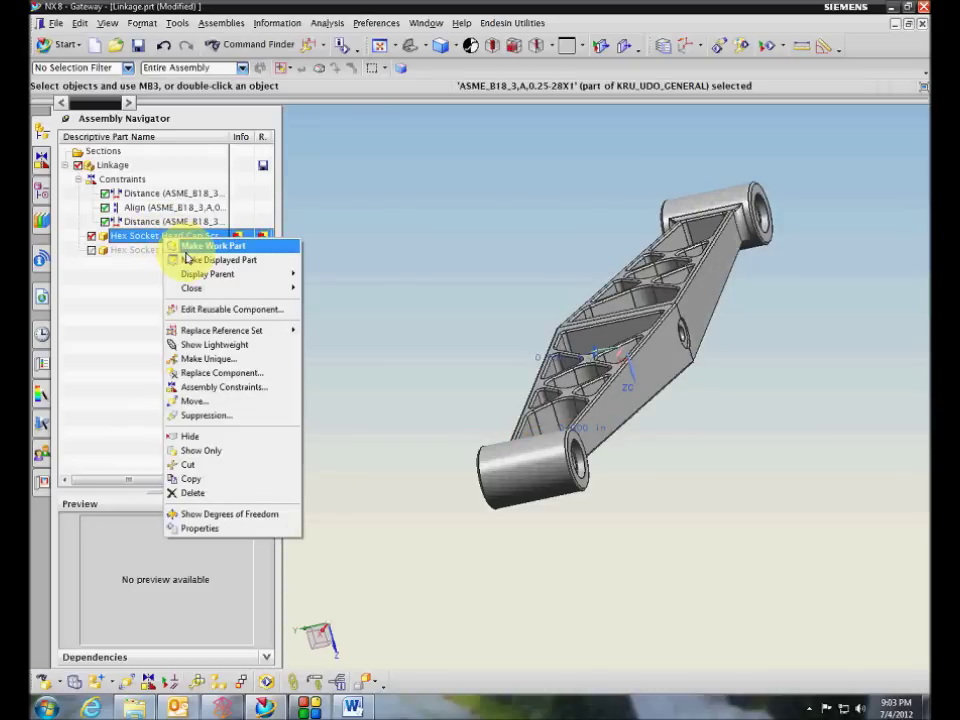
pyautogui.click(215, 309)
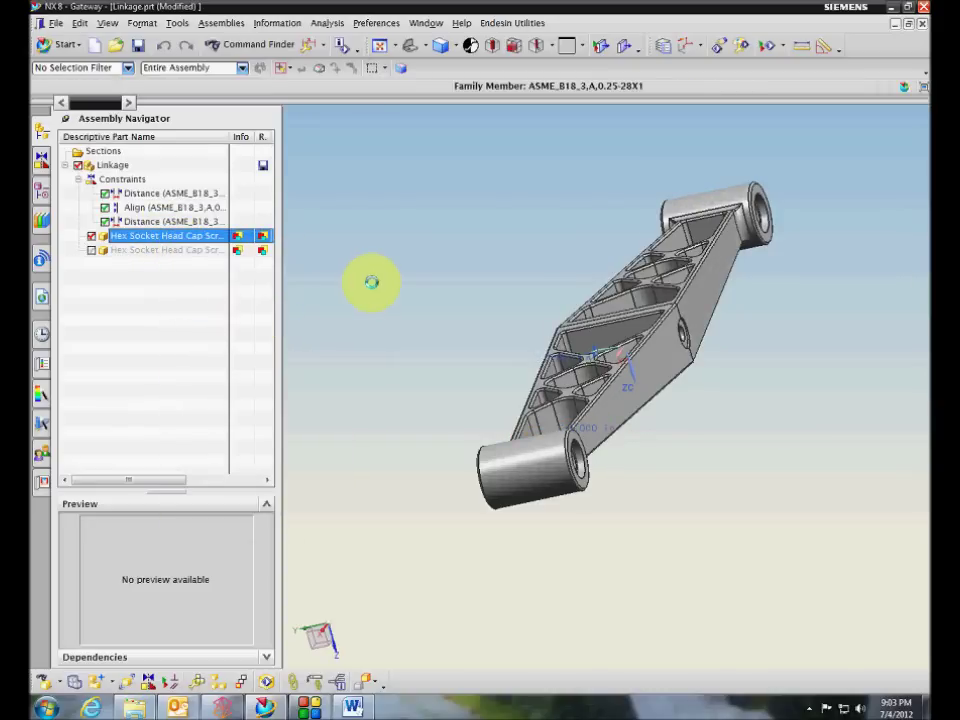
pyautogui.click(241, 647)
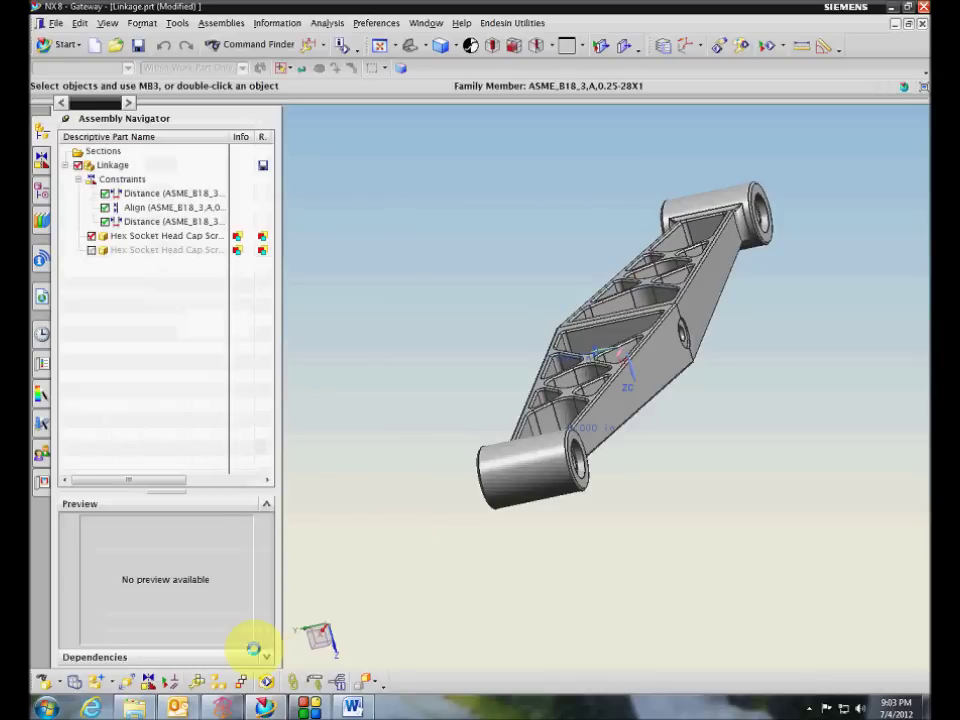
# Show the second cap screw again and clear the screw selection
pyautogui.click(92, 250)
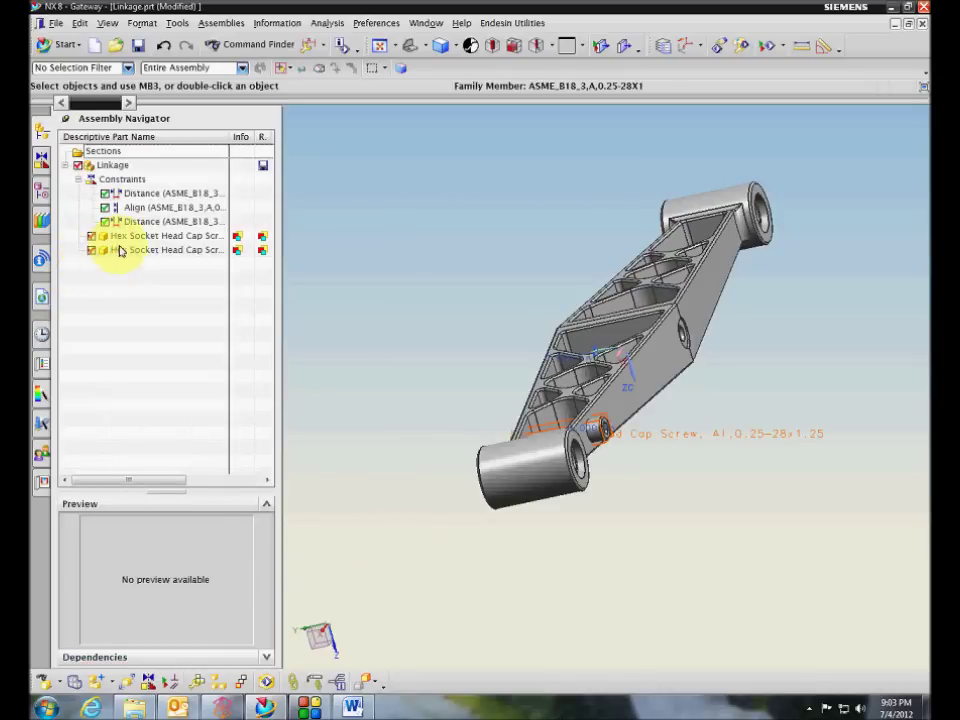
pyautogui.rightClick(130, 236)
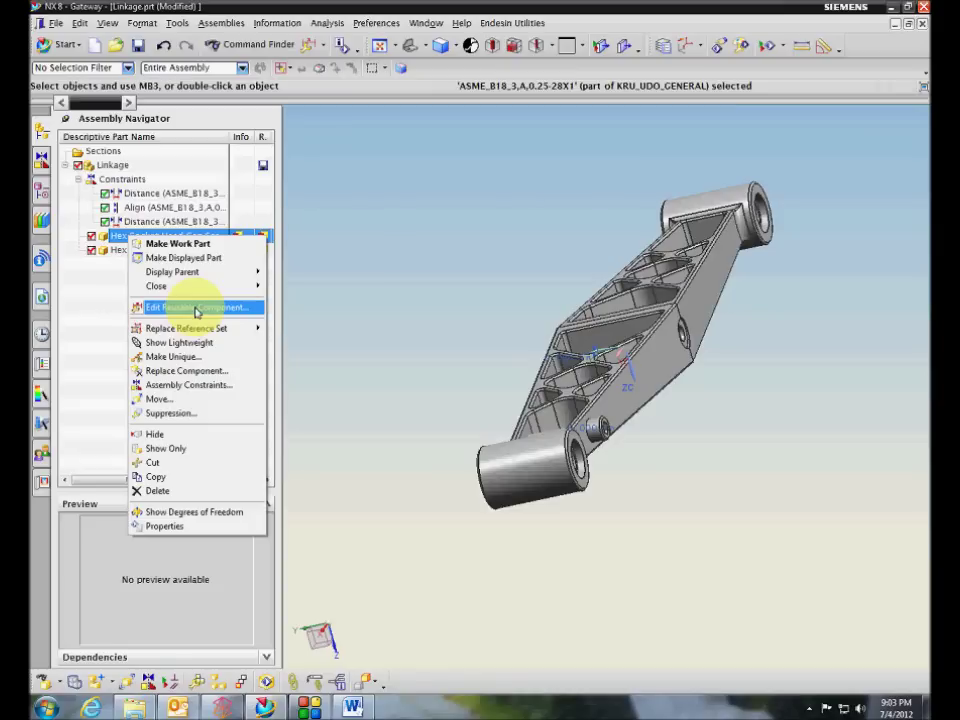
pyautogui.click(94, 317)
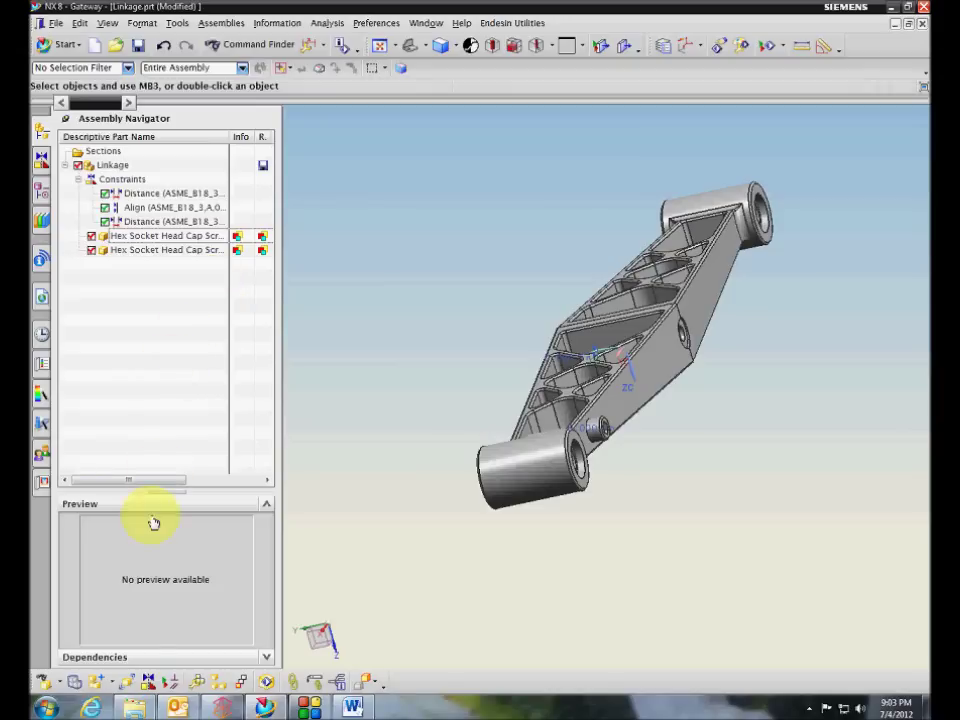
pyautogui.moveTo(138, 707)
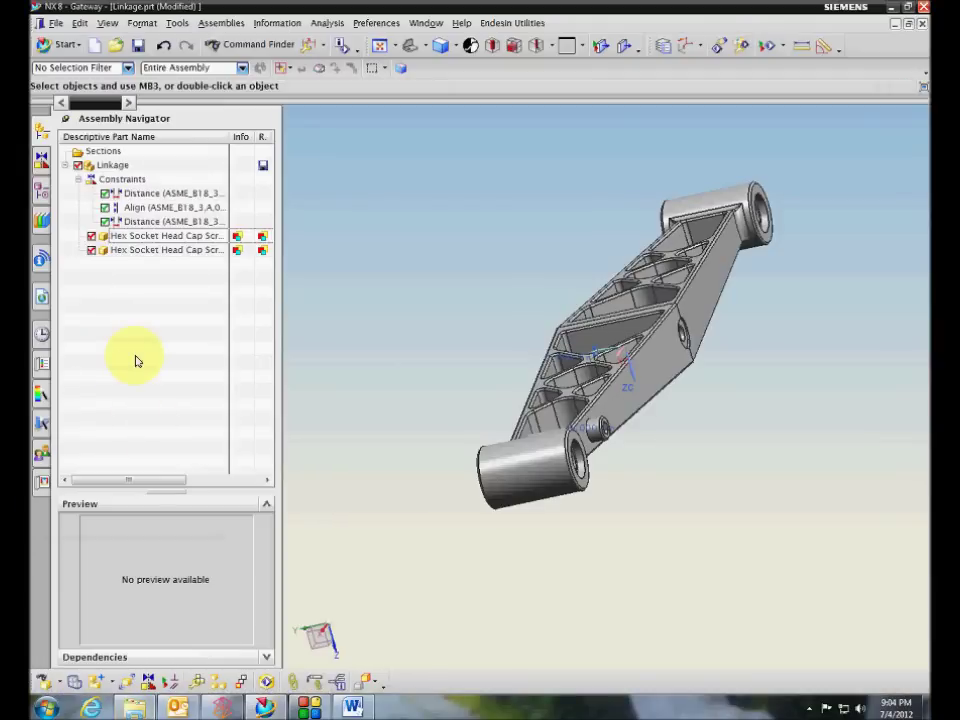
pyautogui.click(184, 237)
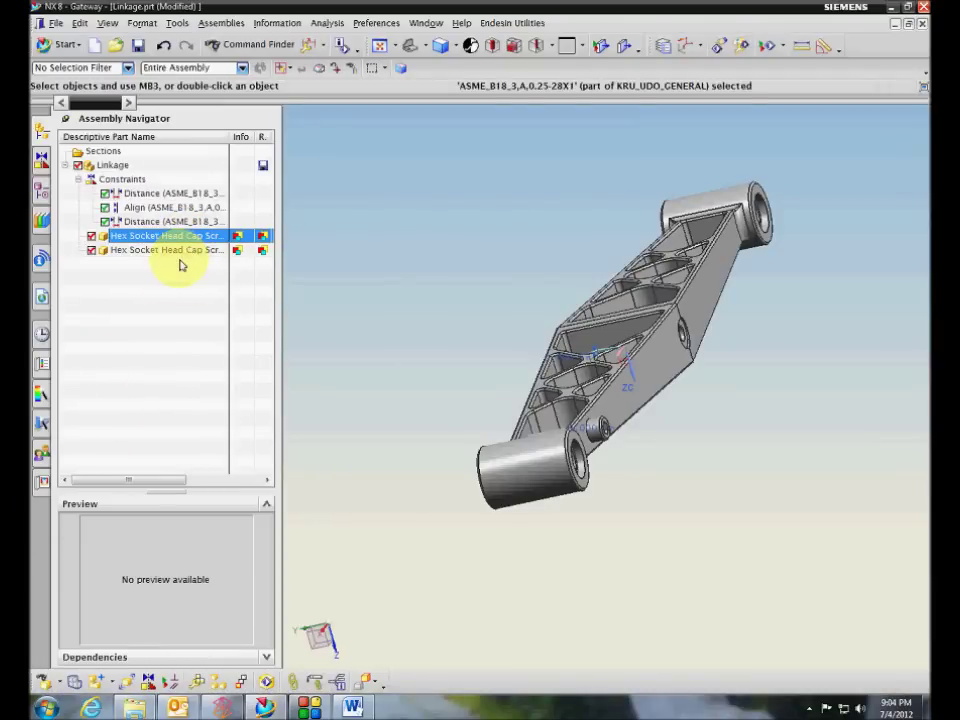
pyautogui.click(240, 410)
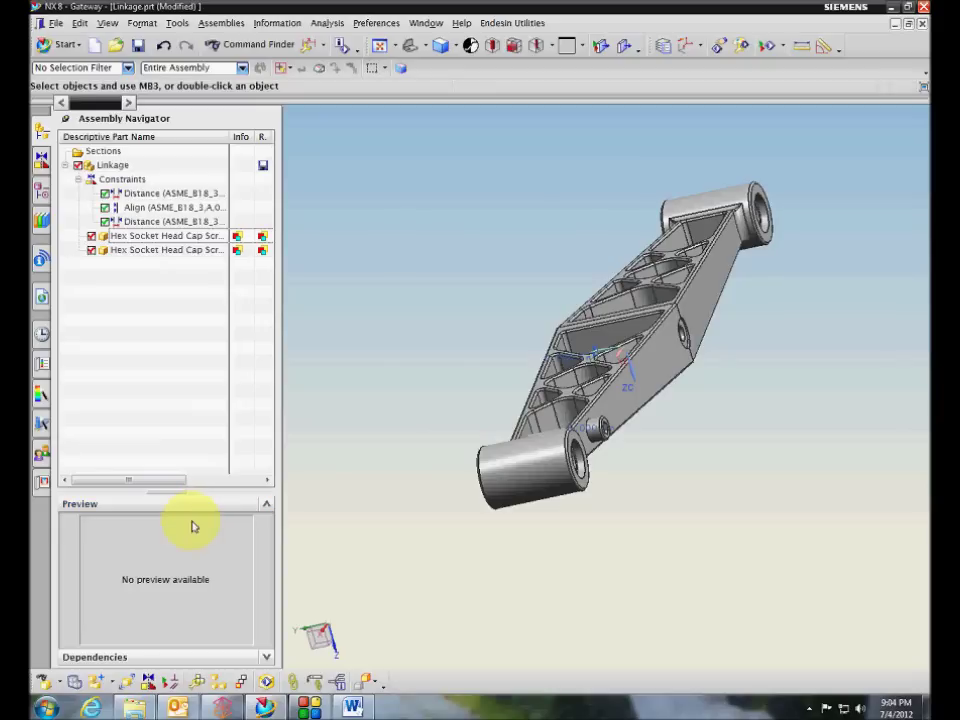
# Browse the Engineering (O:) drive to NX-Config\Machinery Library\ANSI Inch
pyautogui.click(133, 708)
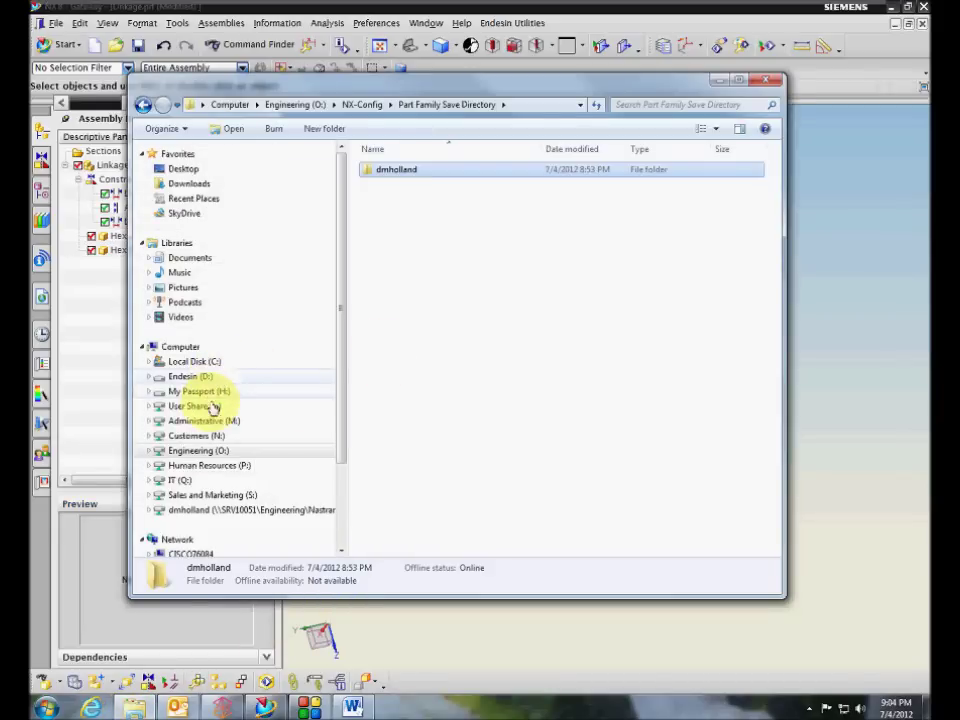
pyautogui.click(200, 450)
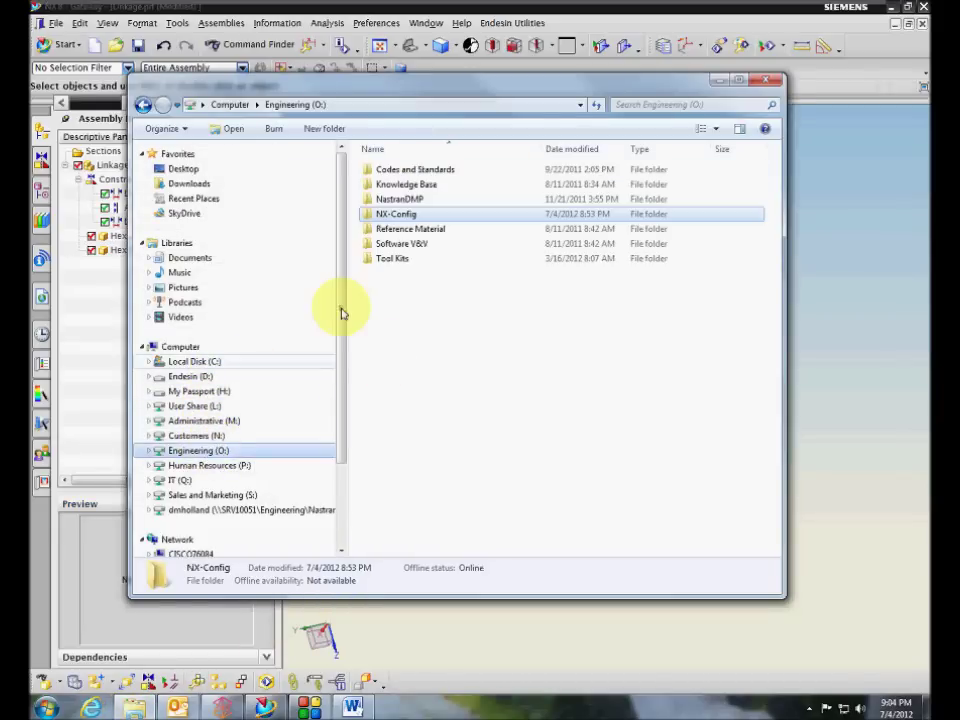
pyautogui.doubleClick(386, 212)
pyautogui.doubleClick(392, 167)
pyautogui.doubleClick(397, 169)
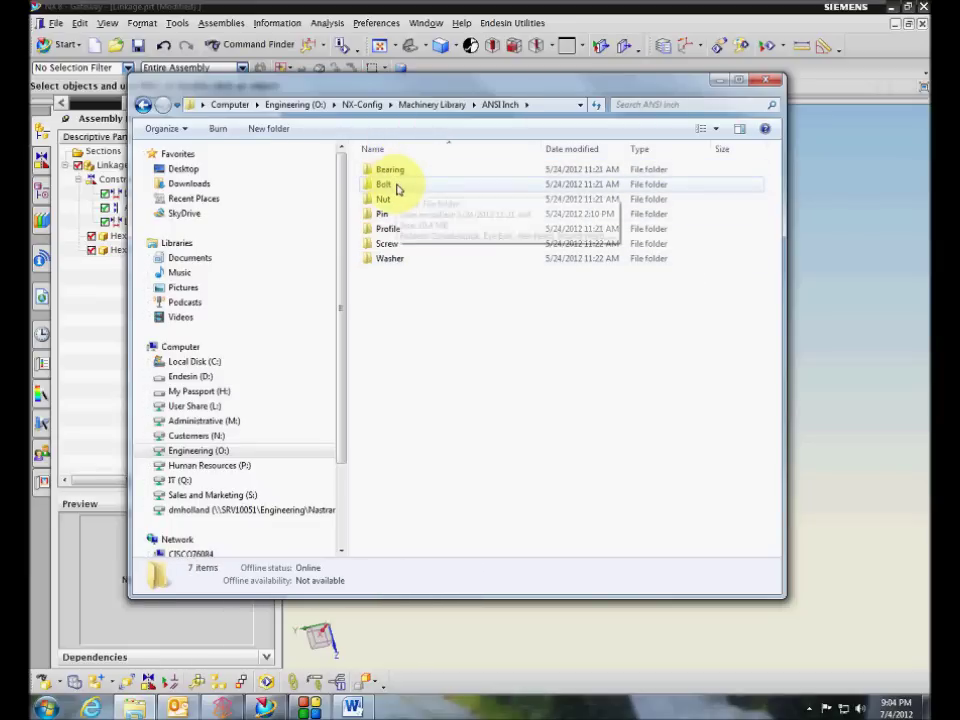
pyautogui.moveTo(300, 84); pyautogui.dragTo(420, 74)
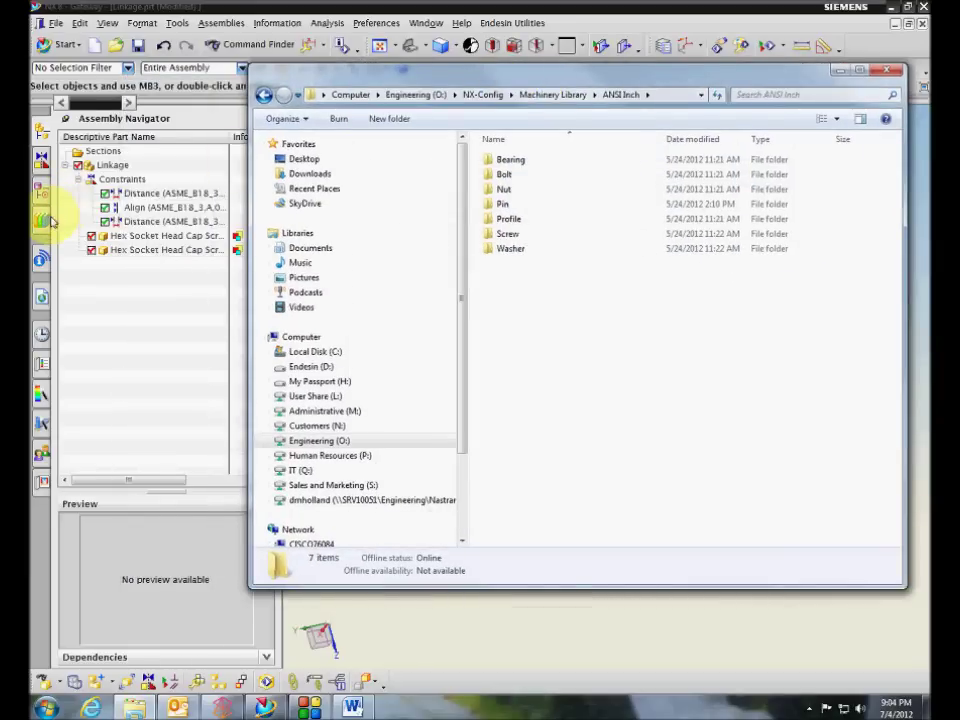
pyautogui.click(41, 219)
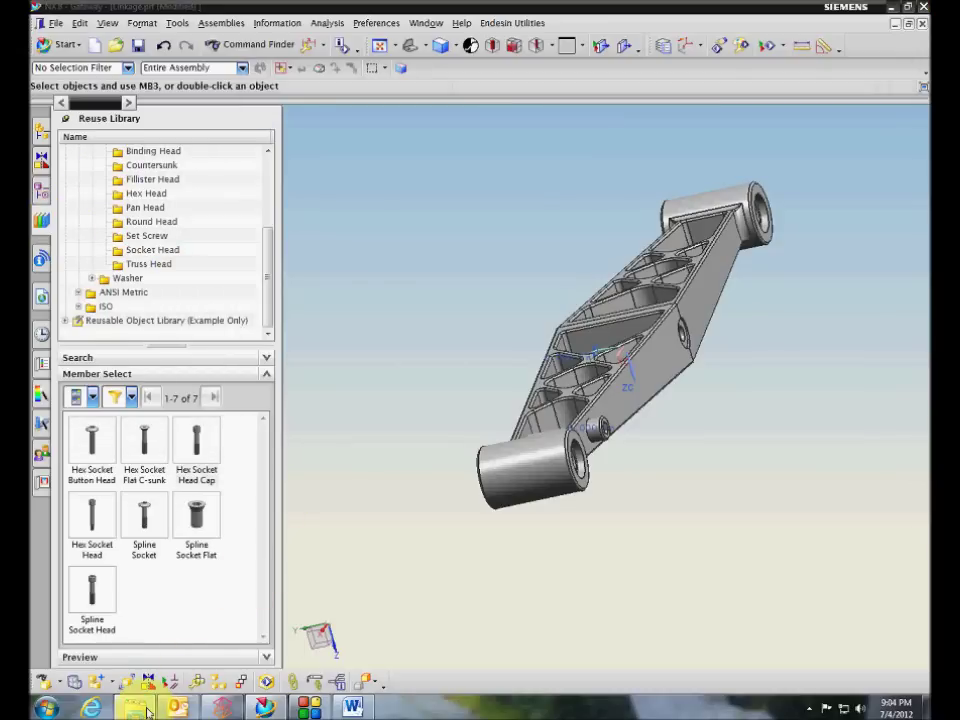
# Open Pin\Dowel, preview the dowel pin image, close it, and select the Dowel Pin .krx file
pyautogui.click(133, 705)
pyautogui.doubleClick(492, 205)
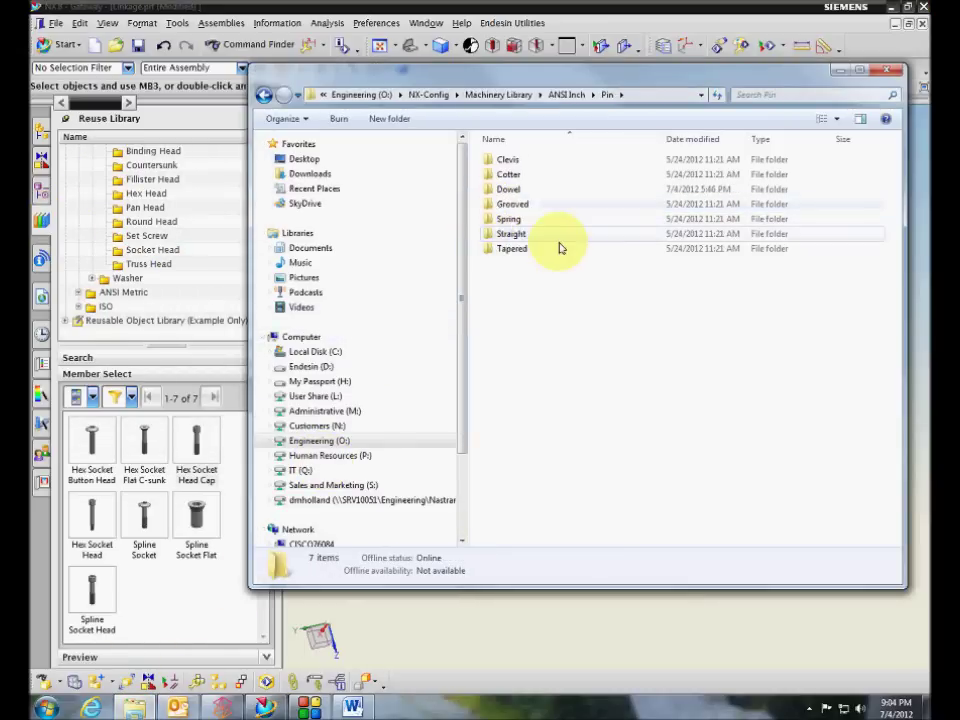
pyautogui.doubleClick(510, 189)
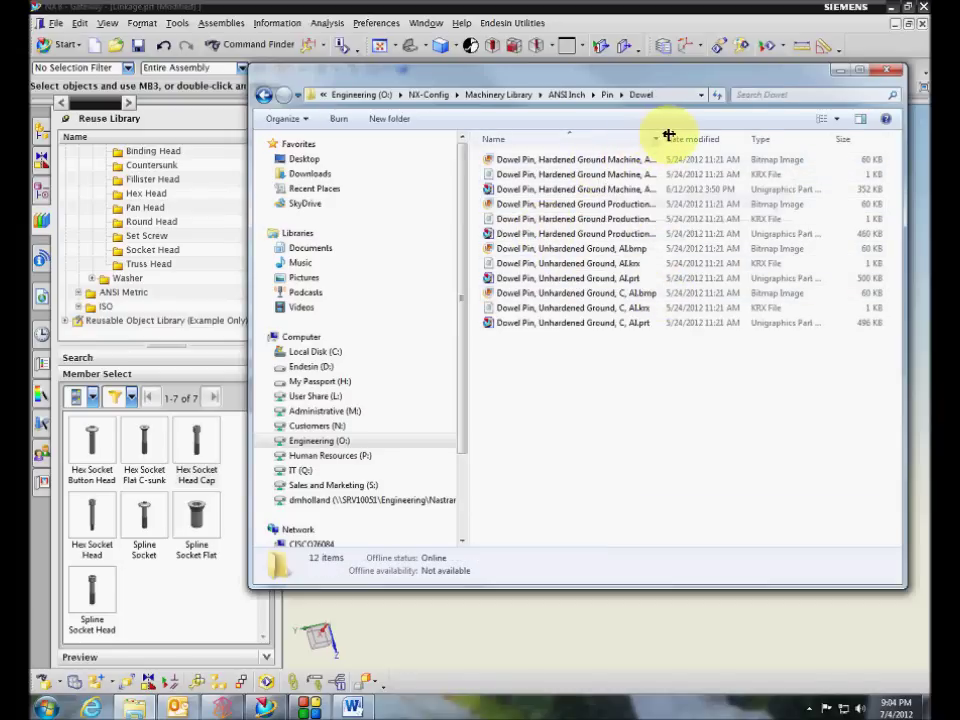
pyautogui.moveTo(665, 136); pyautogui.dragTo(705, 136)
pyautogui.doubleClick(600, 160)
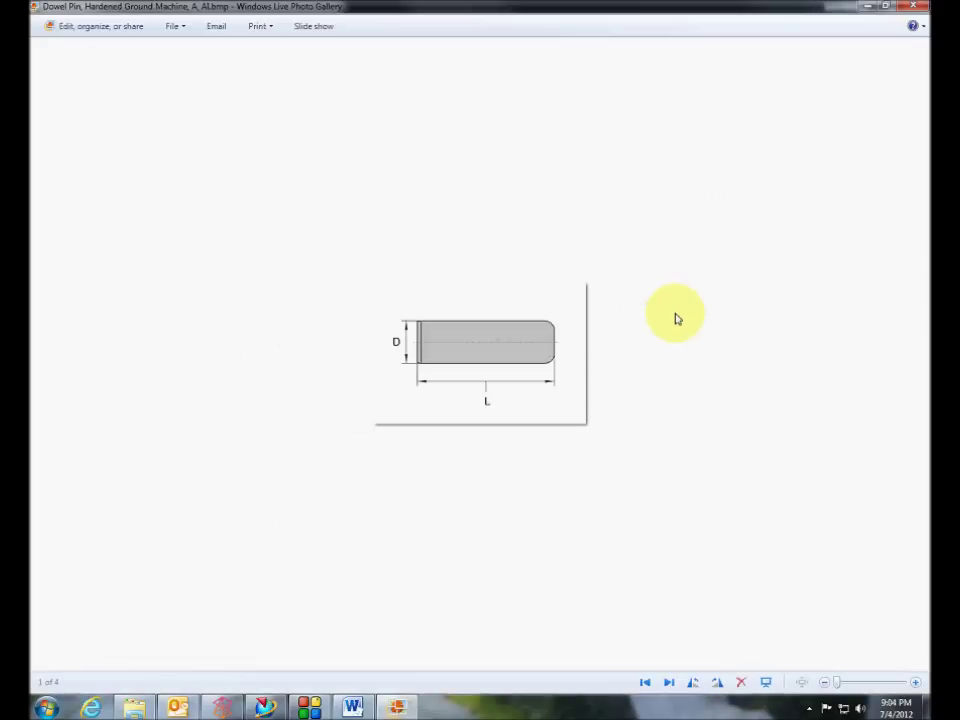
pyautogui.click(912, 6)
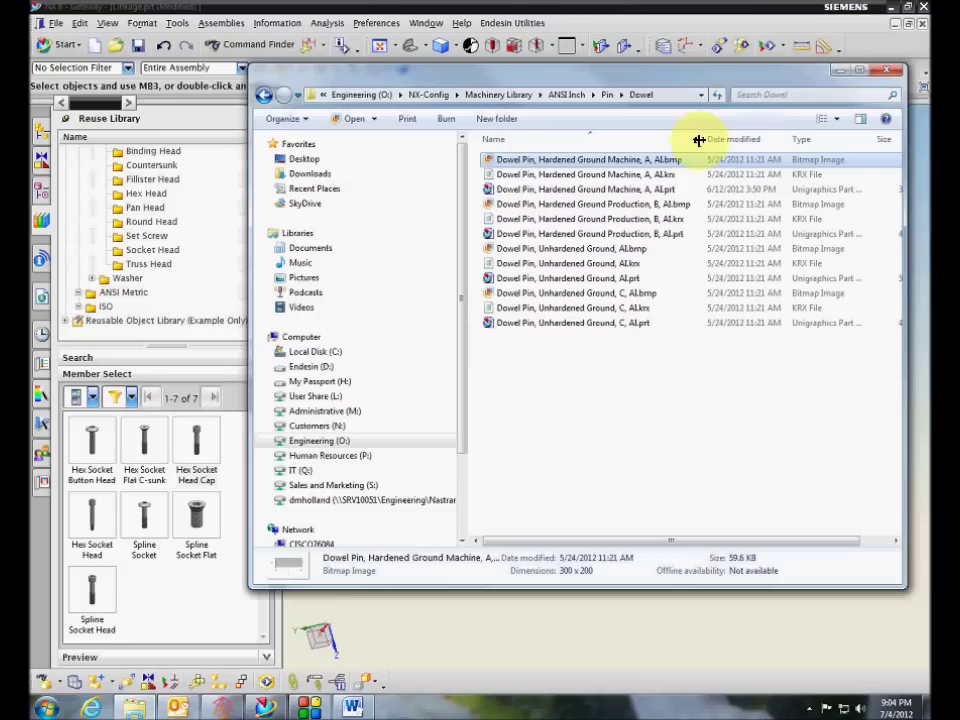
pyautogui.click(643, 176)
pyautogui.doubleClick(643, 176)
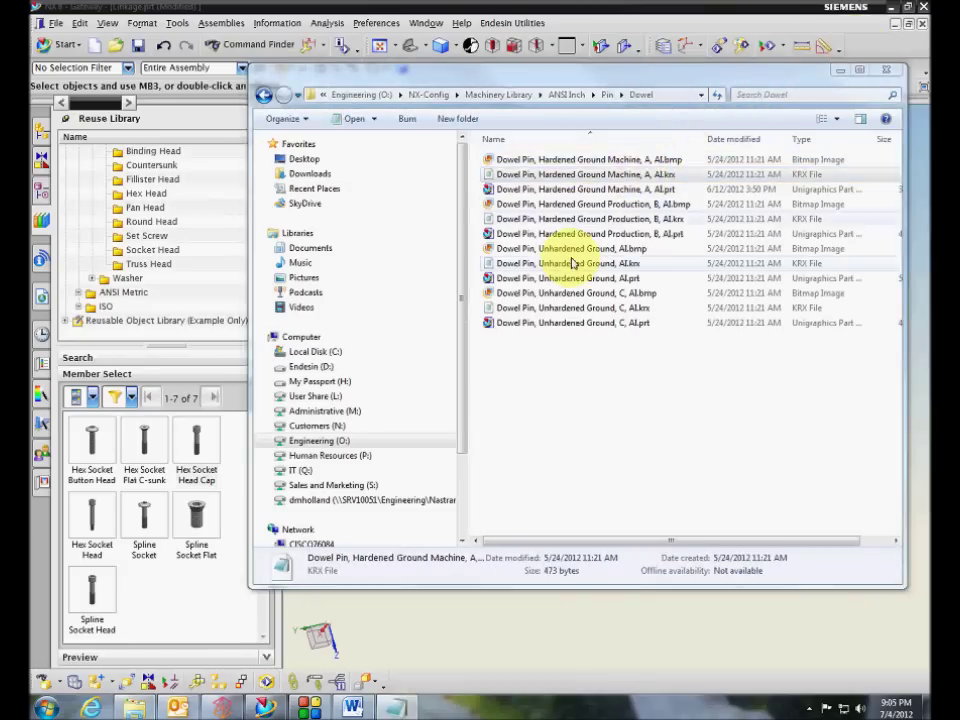
pyautogui.moveTo(330, 90); pyautogui.dragTo(270, 64)
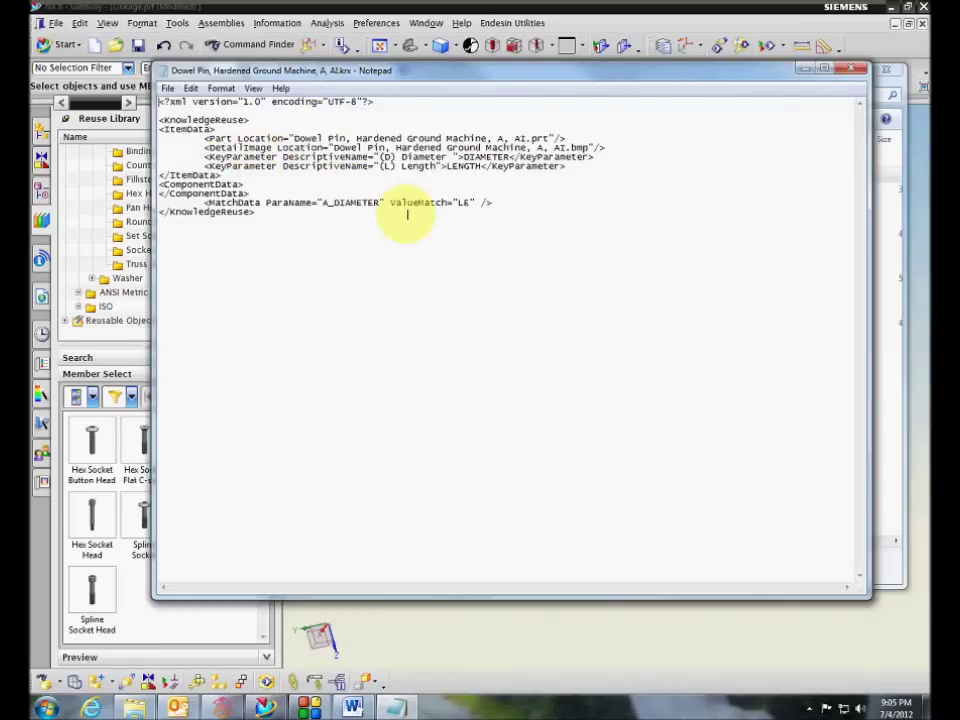
pyautogui.click(847, 72)
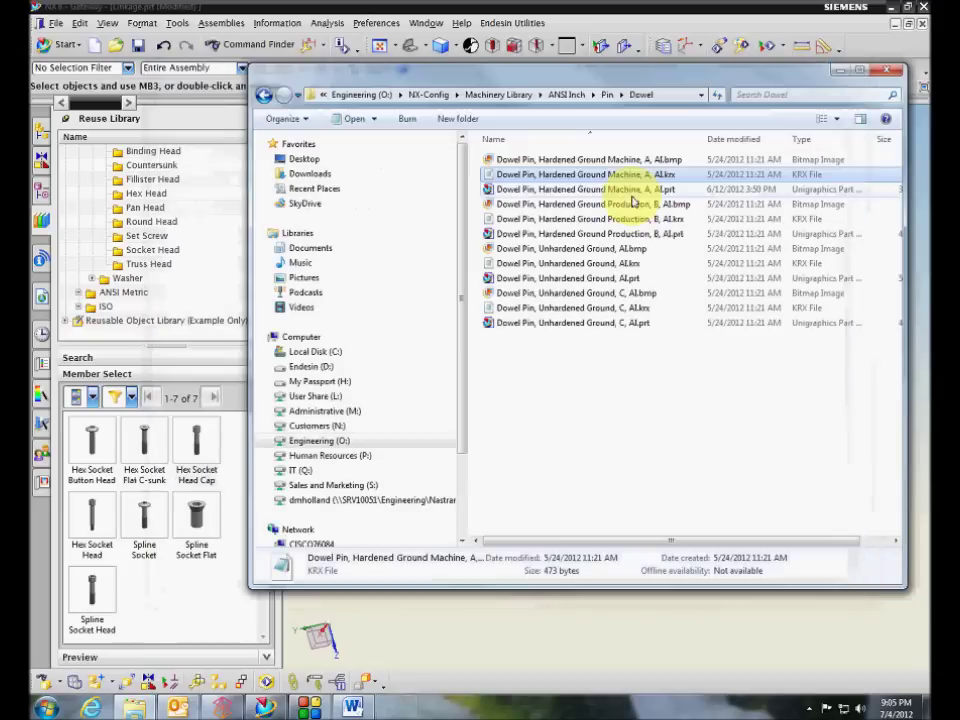
pyautogui.click(580, 192)
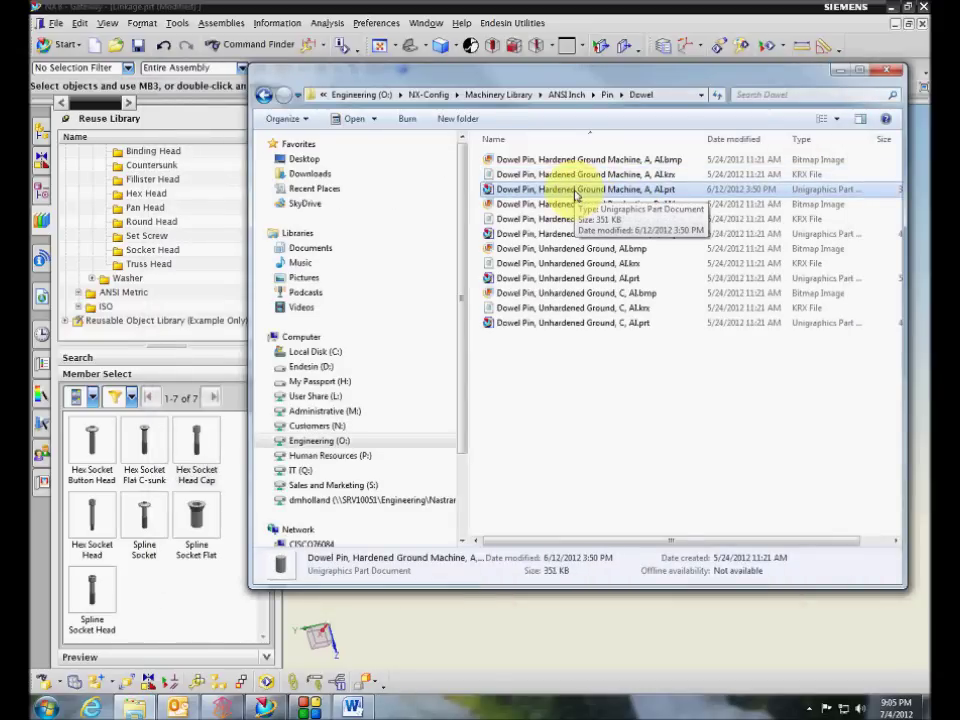
pyautogui.doubleClick(577, 190)
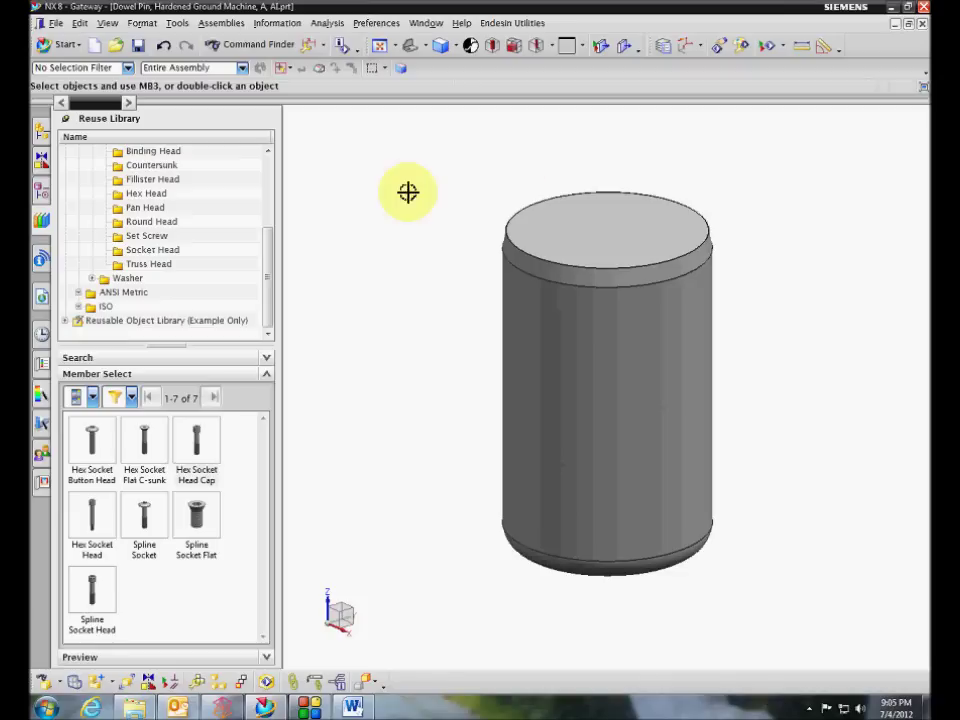
# Switch to Modeling and edit the dowel pin's part family spreadsheet in Excel
pyautogui.click(67, 47)
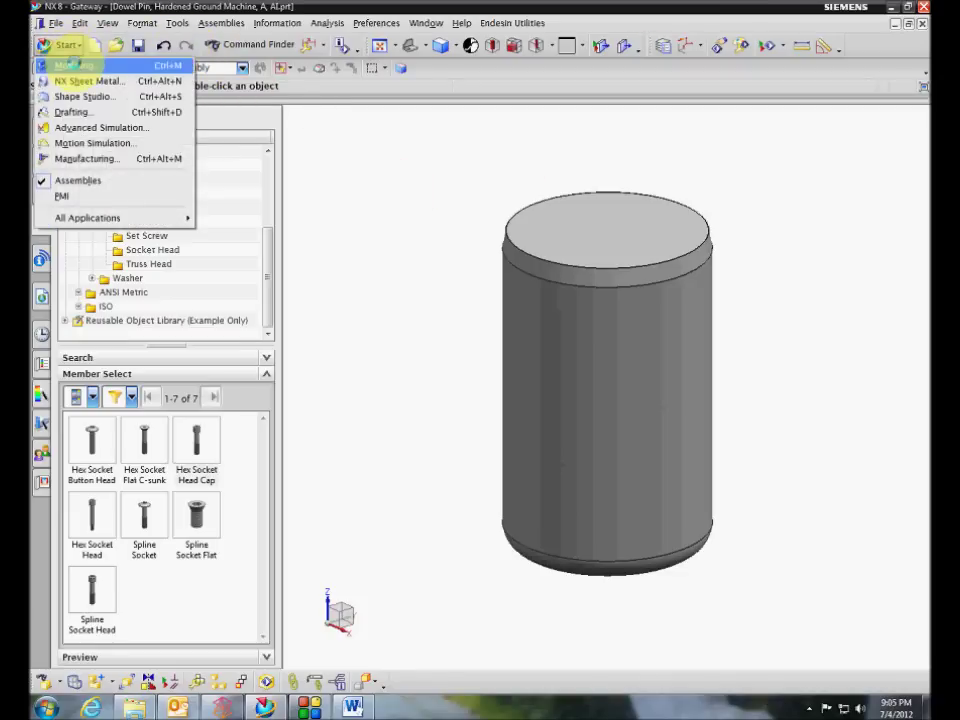
pyautogui.click(75, 66)
pyautogui.click(210, 23)
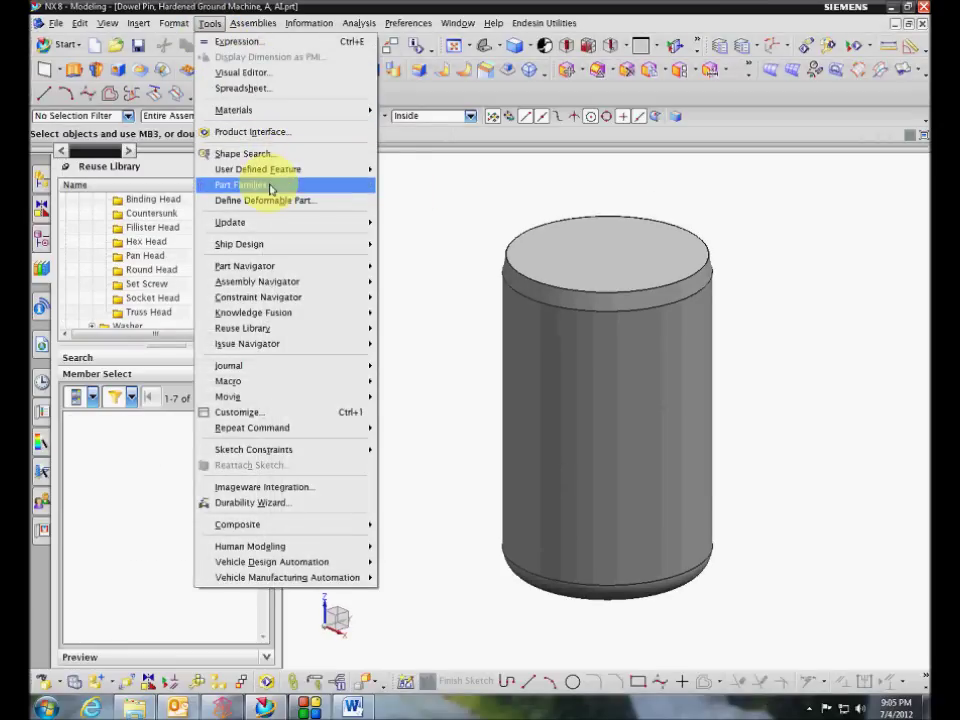
pyautogui.click(300, 185)
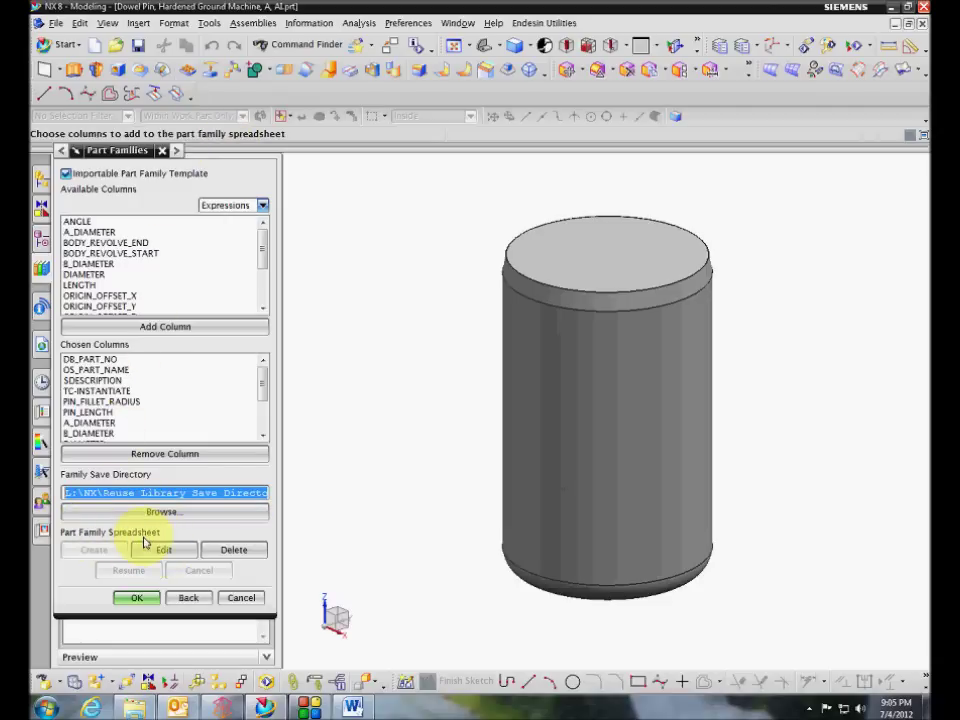
pyautogui.click(155, 549)
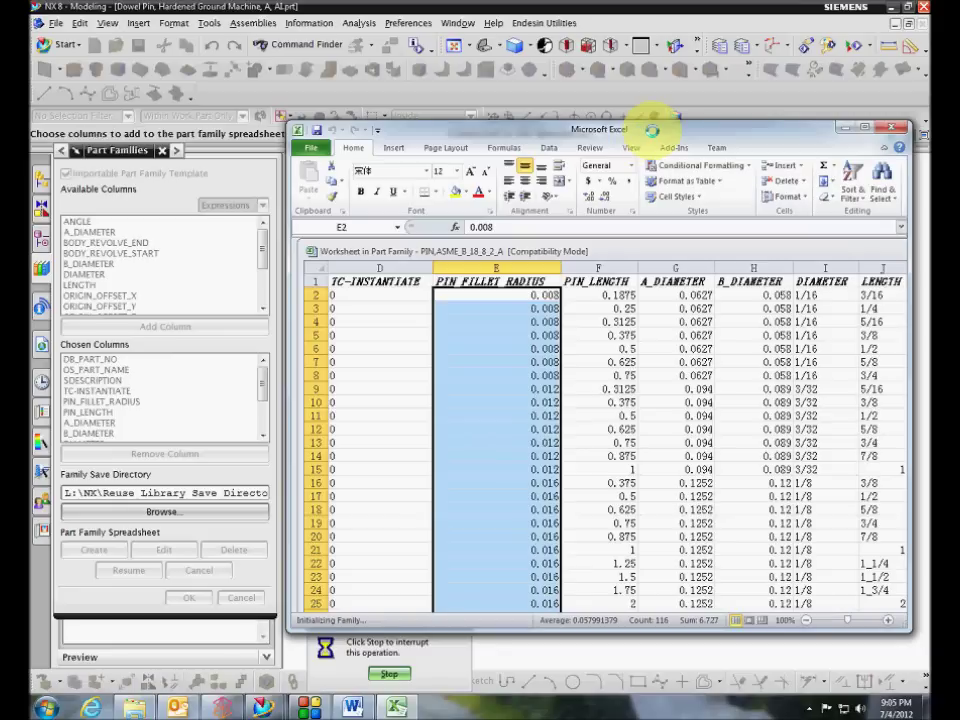
# Maximize Excel and the worksheet, then inspect the fillet radius in cell E20
pyautogui.moveTo(655, 136); pyautogui.dragTo(611, 122)
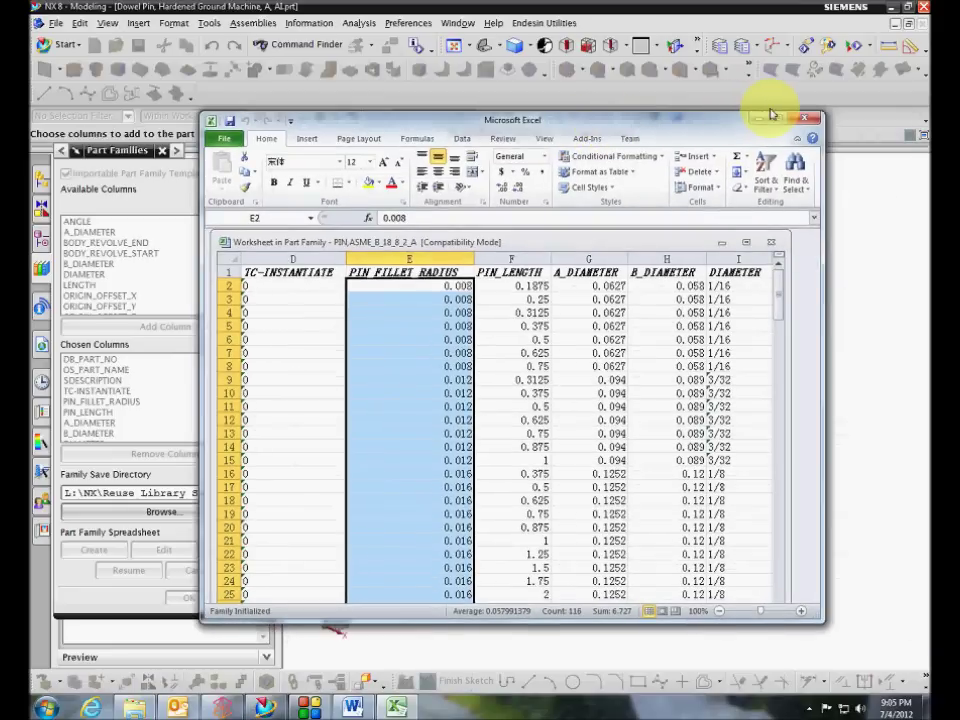
pyautogui.click(771, 118)
pyautogui.click(569, 128)
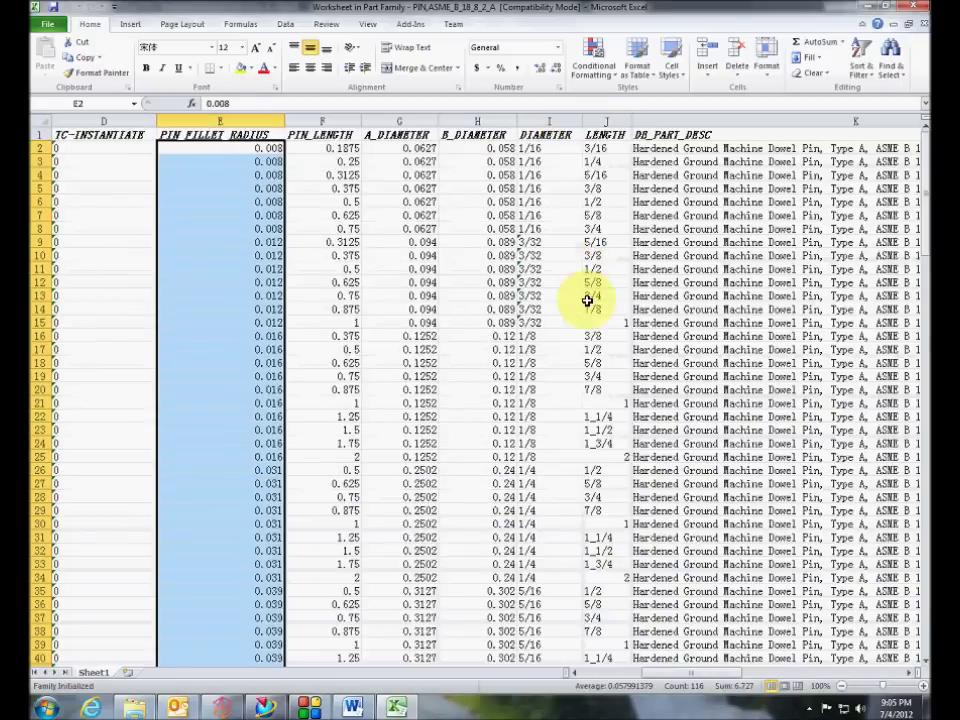
pyautogui.scroll(-12, 596, 317)
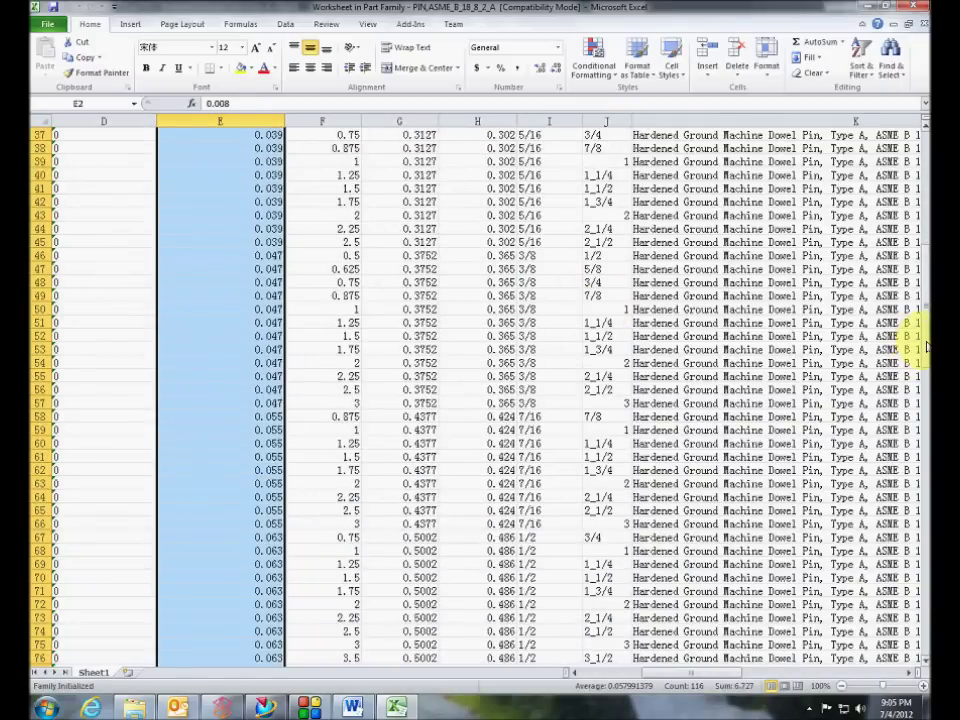
pyautogui.moveTo(922, 345); pyautogui.dragTo(920, 180)
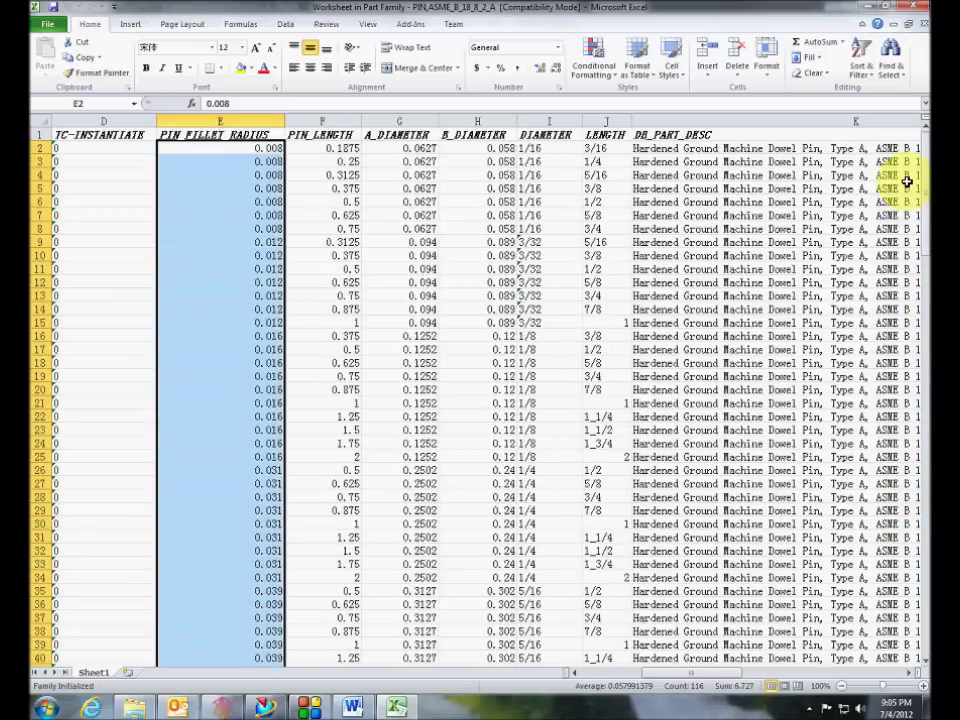
pyautogui.click(559, 389)
pyautogui.click(223, 388)
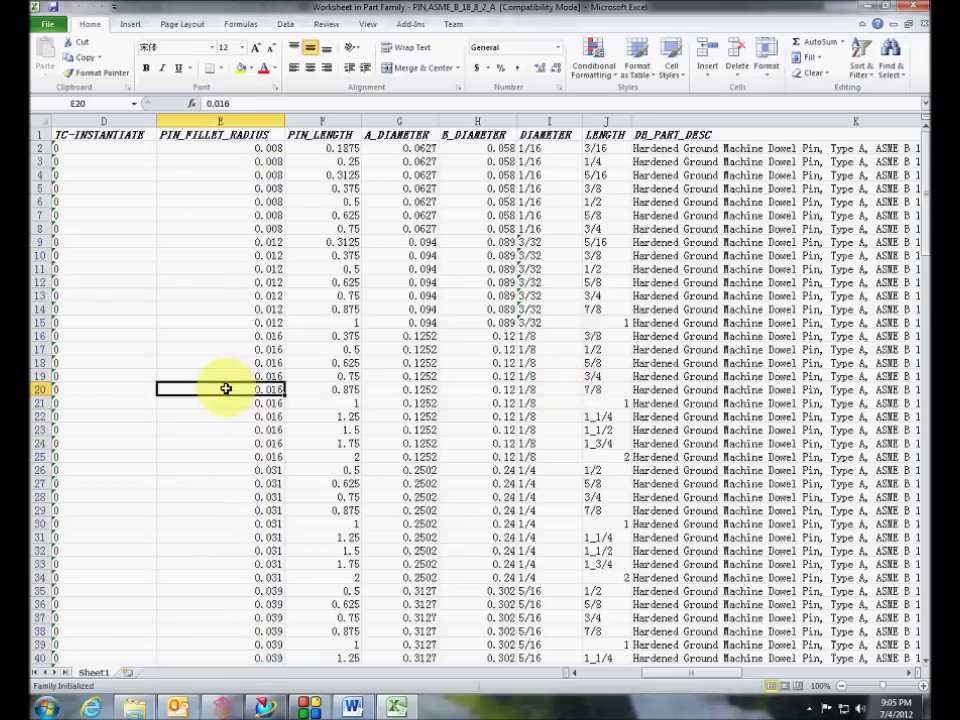
# Scroll through the dowel pin sizes down to row 117 and close Excel
pyautogui.scroll(-4, 220, 359)
pyautogui.scroll(-4, 221, 361)
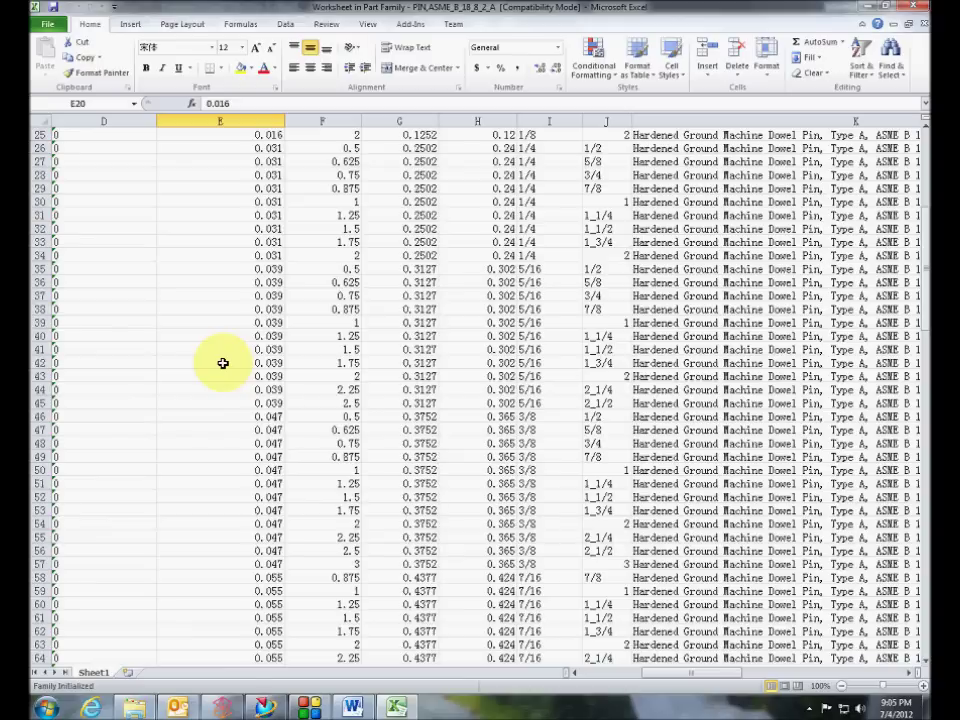
pyautogui.scroll(-1, 223, 363)
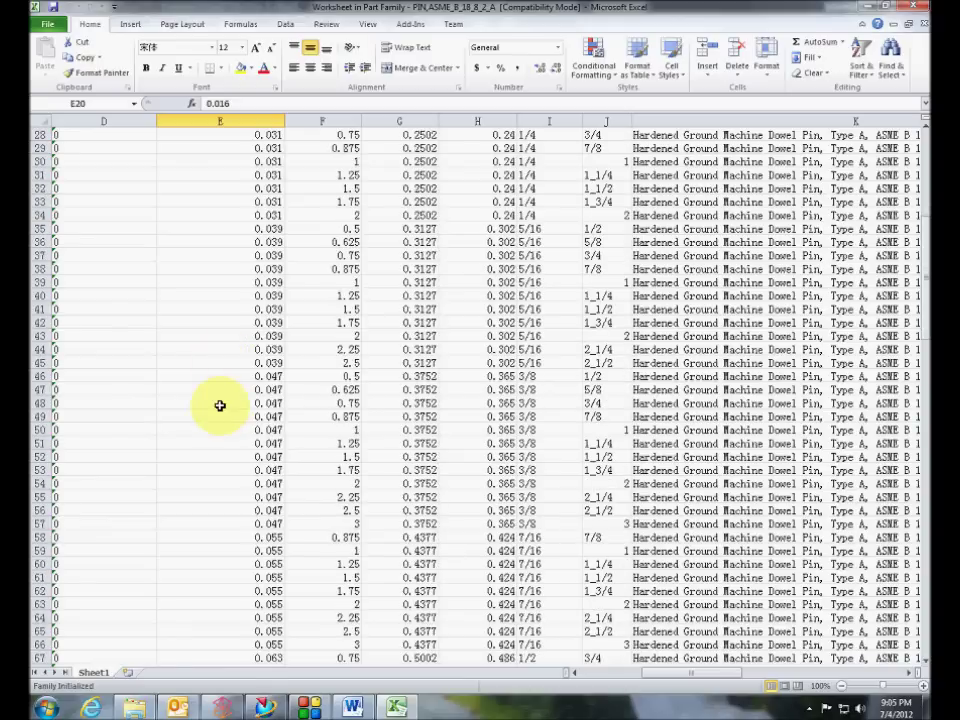
pyautogui.scroll(-11, 221, 410)
pyautogui.scroll(-2, 230, 449)
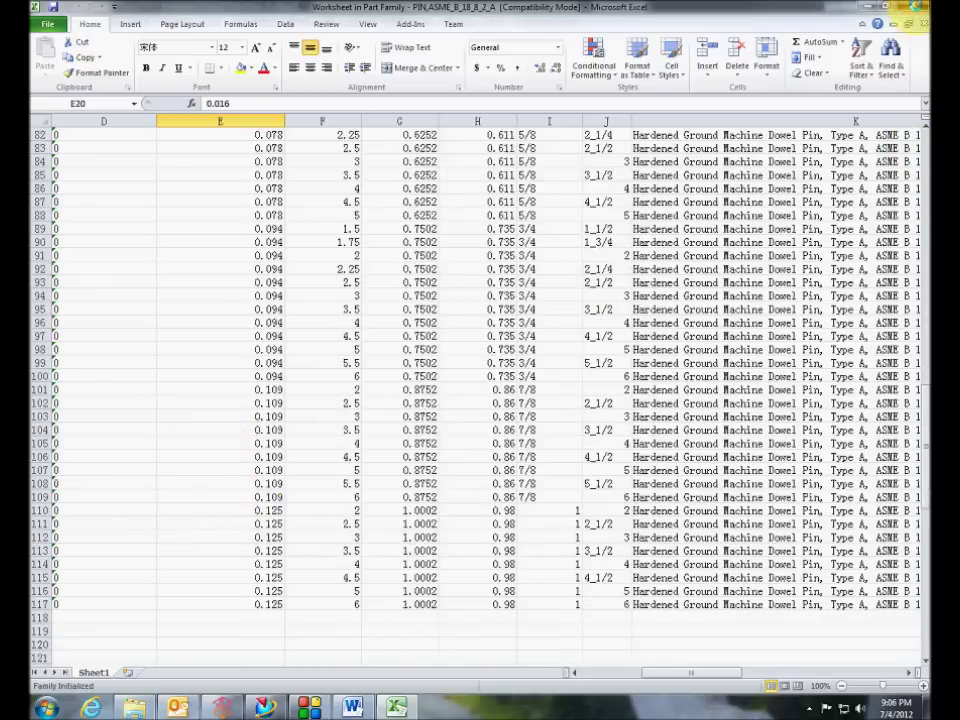
pyautogui.click(916, 6)
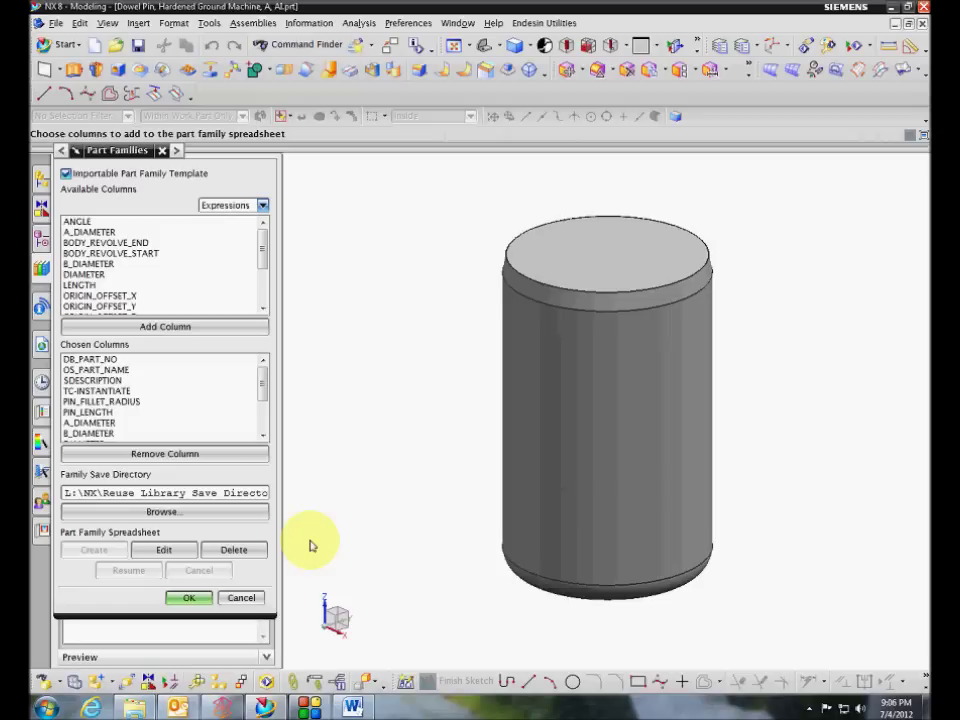
# Cancel Part Families, close the dowel pin part, and bring Linkage.prt back into view
pyautogui.click(243, 597)
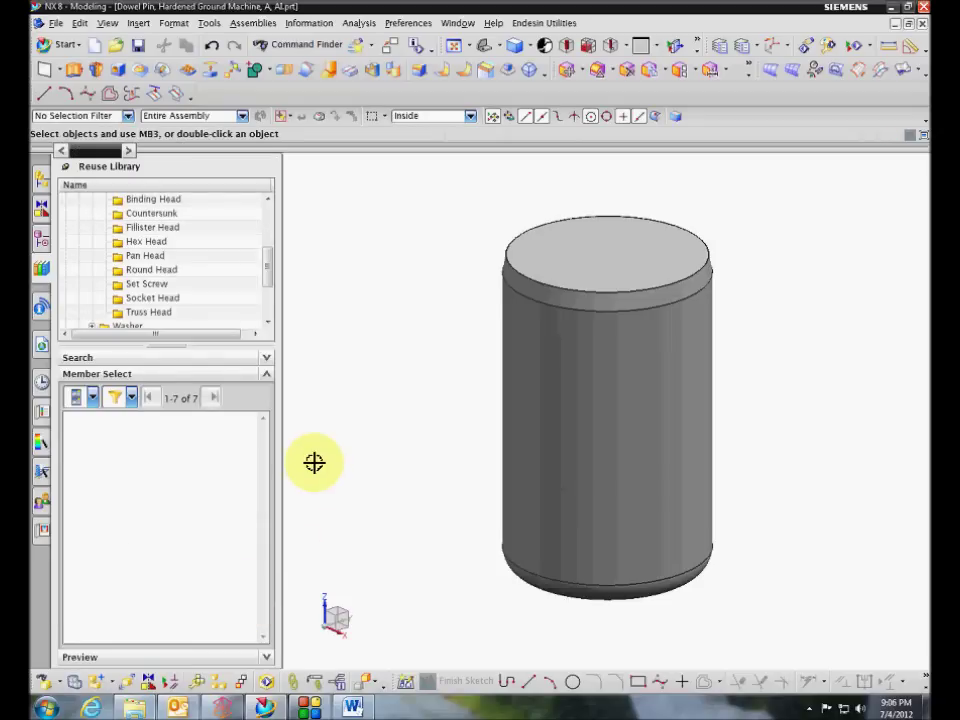
pyautogui.click(168, 269)
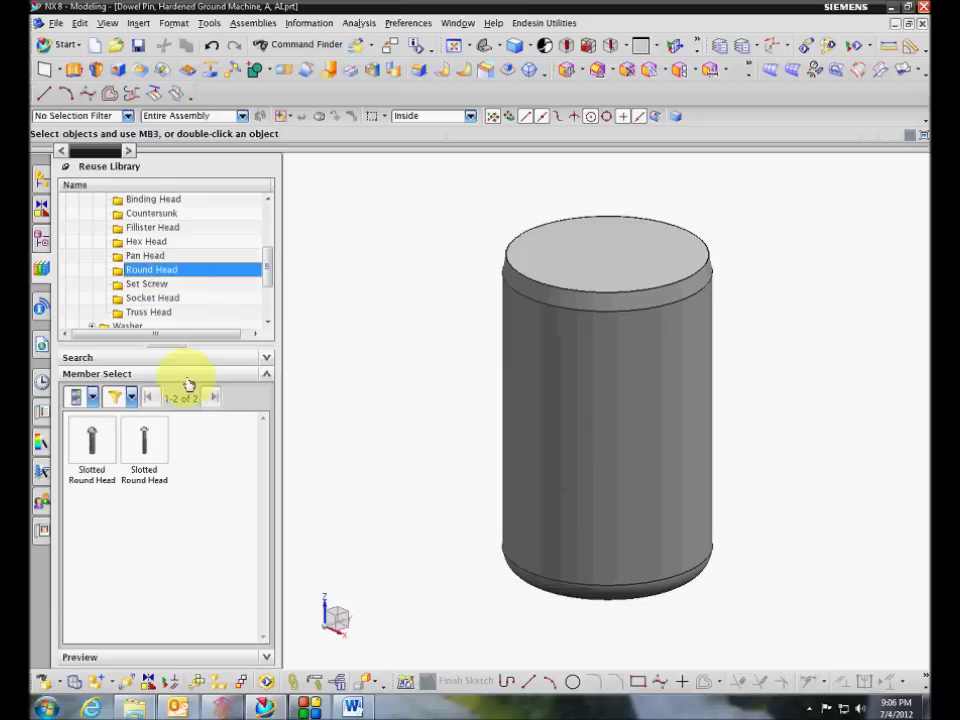
pyautogui.click(920, 24)
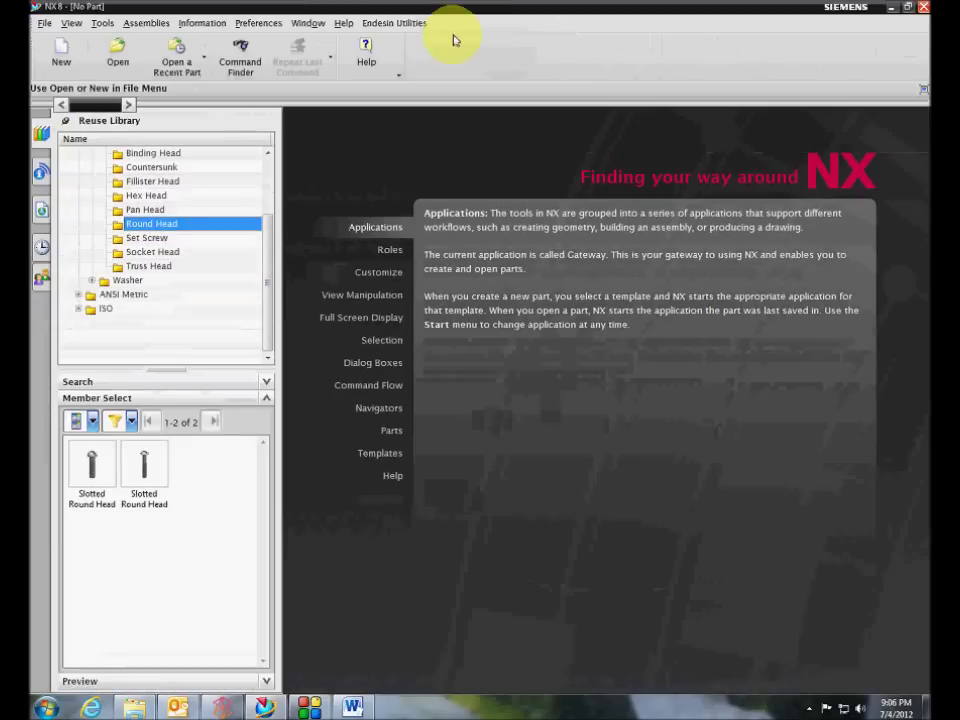
pyautogui.click(310, 23)
pyautogui.click(318, 60)
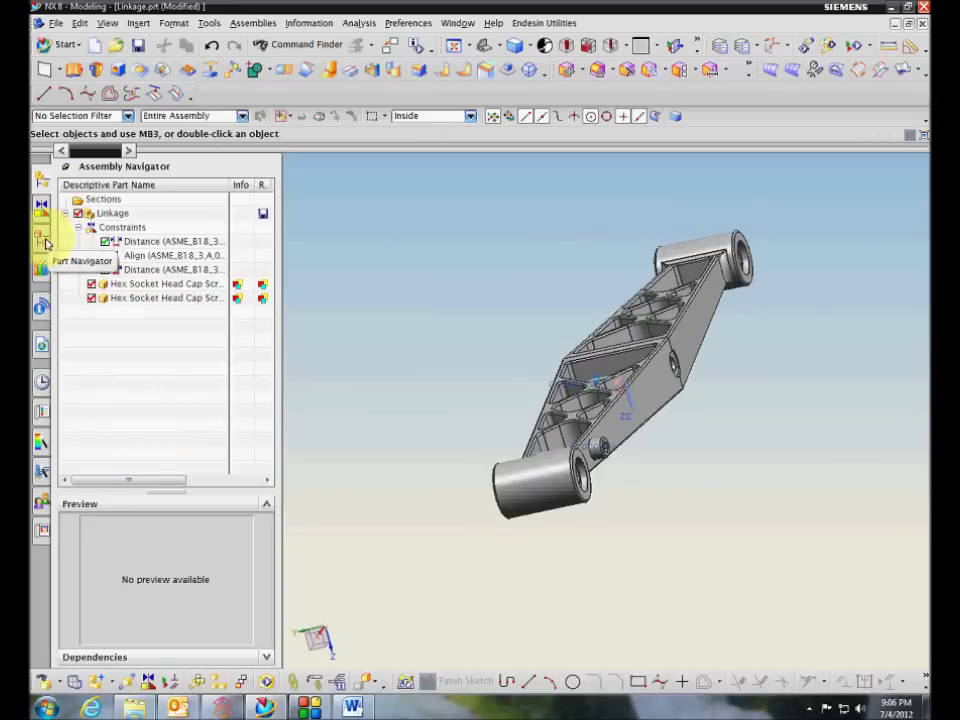
# Return to the Reuse Library and collapse the Screw folder to list the ANSI Inch categories
pyautogui.click(44, 241)
pyautogui.click(41, 180)
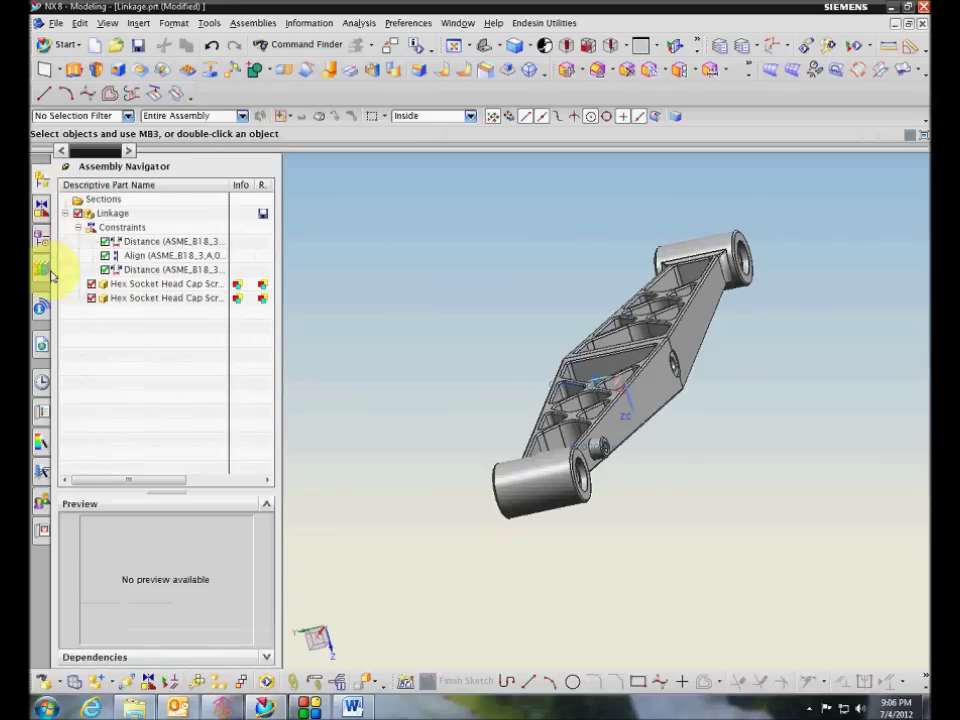
pyautogui.click(41, 268)
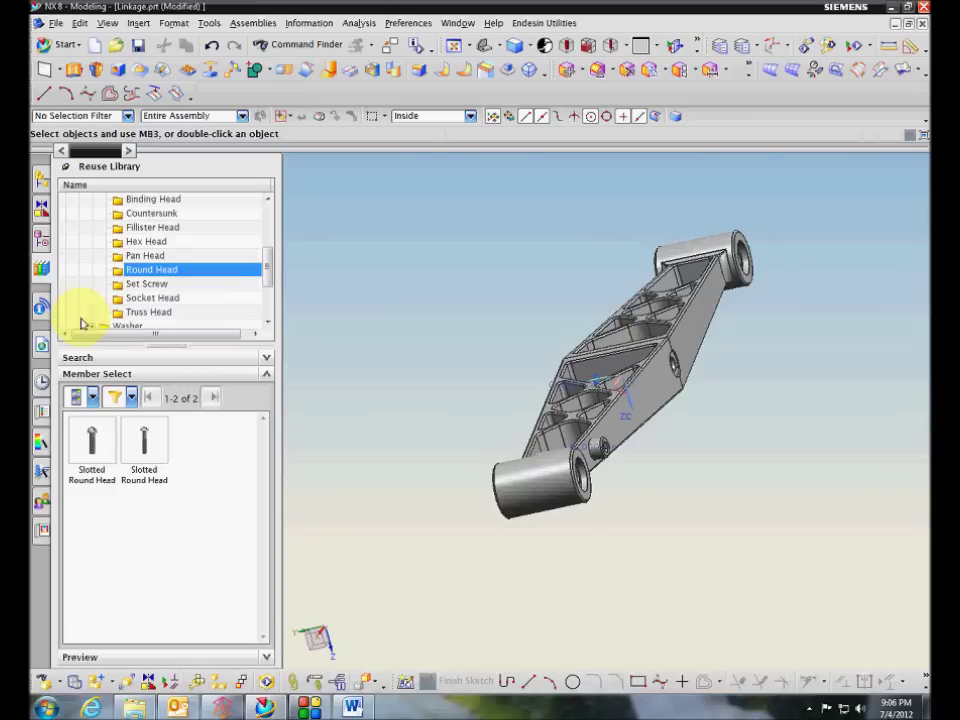
pyautogui.moveTo(268, 272); pyautogui.dragTo(270, 262)
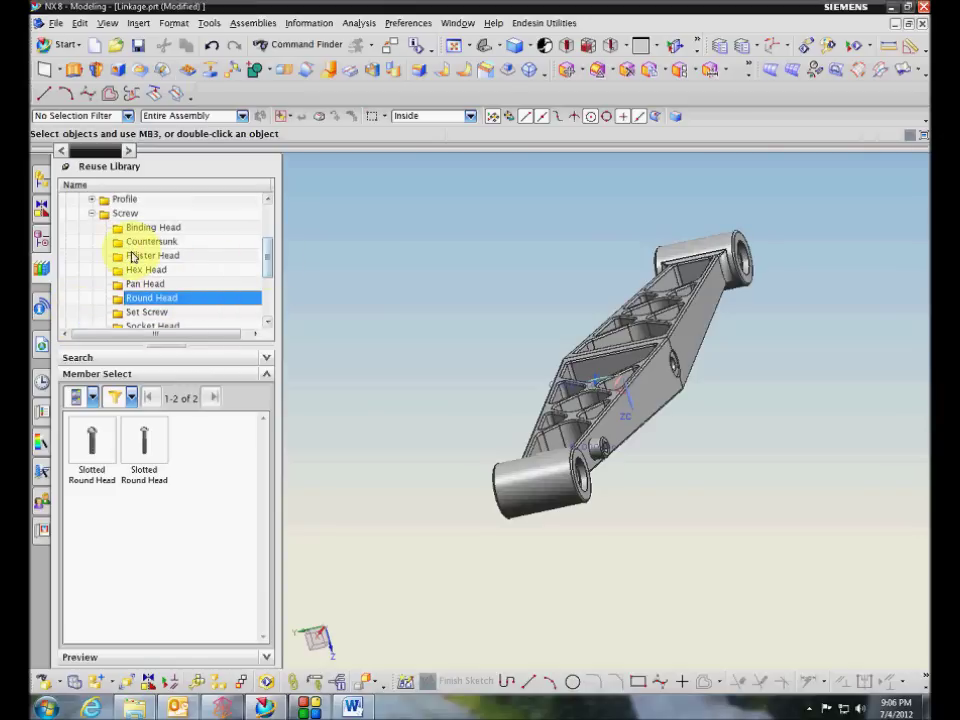
pyautogui.click(91, 213)
pyautogui.scroll(2, 96, 222)
pyautogui.scroll(-2, 111, 252)
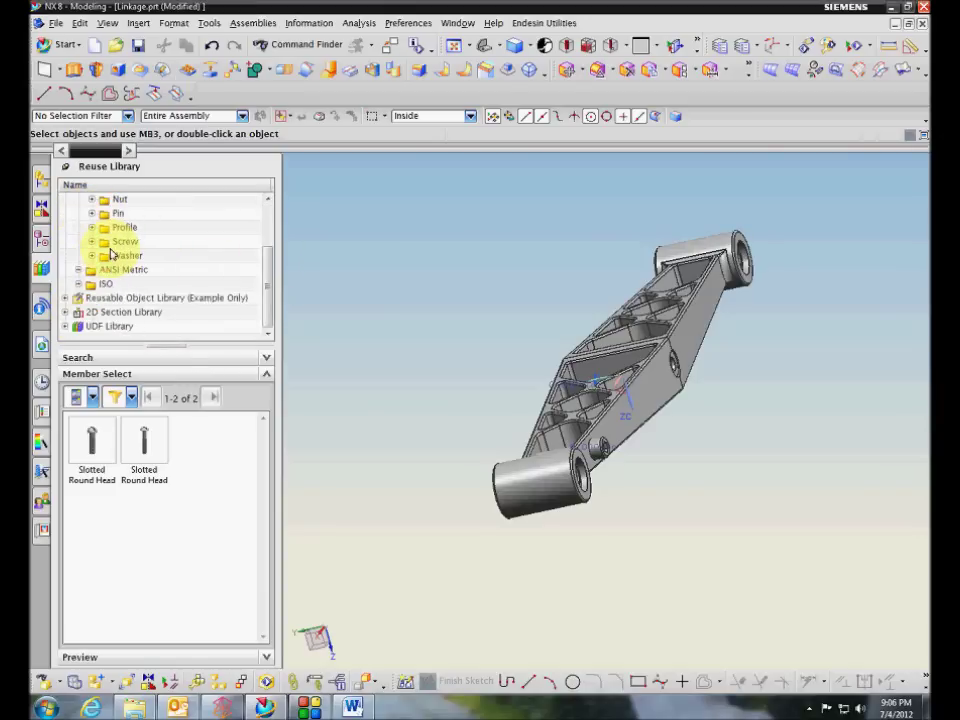
pyautogui.scroll(1, 116, 256)
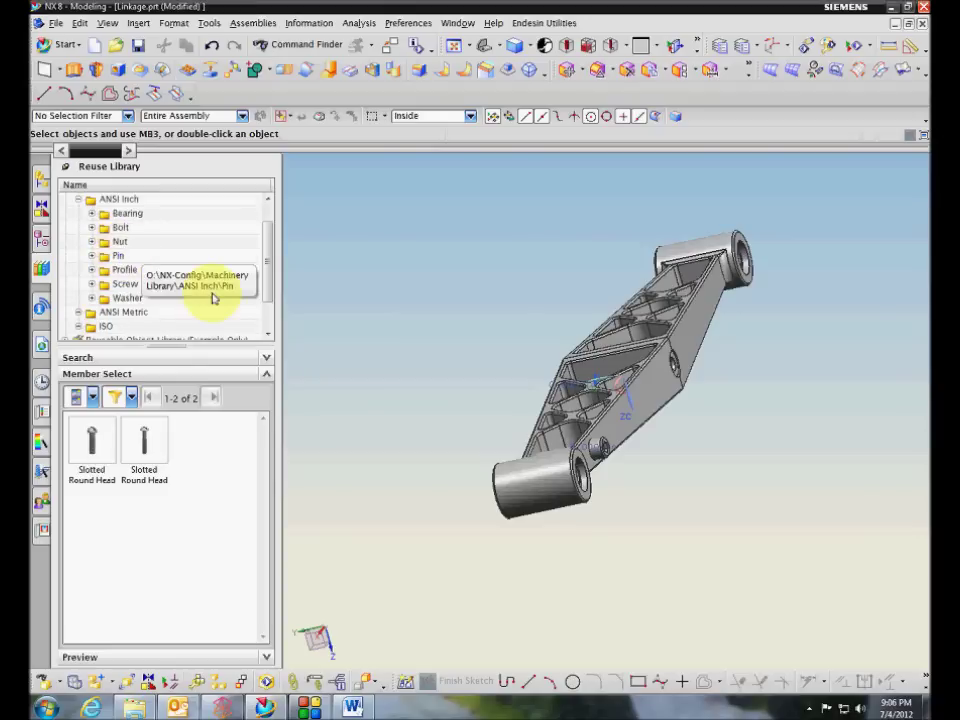